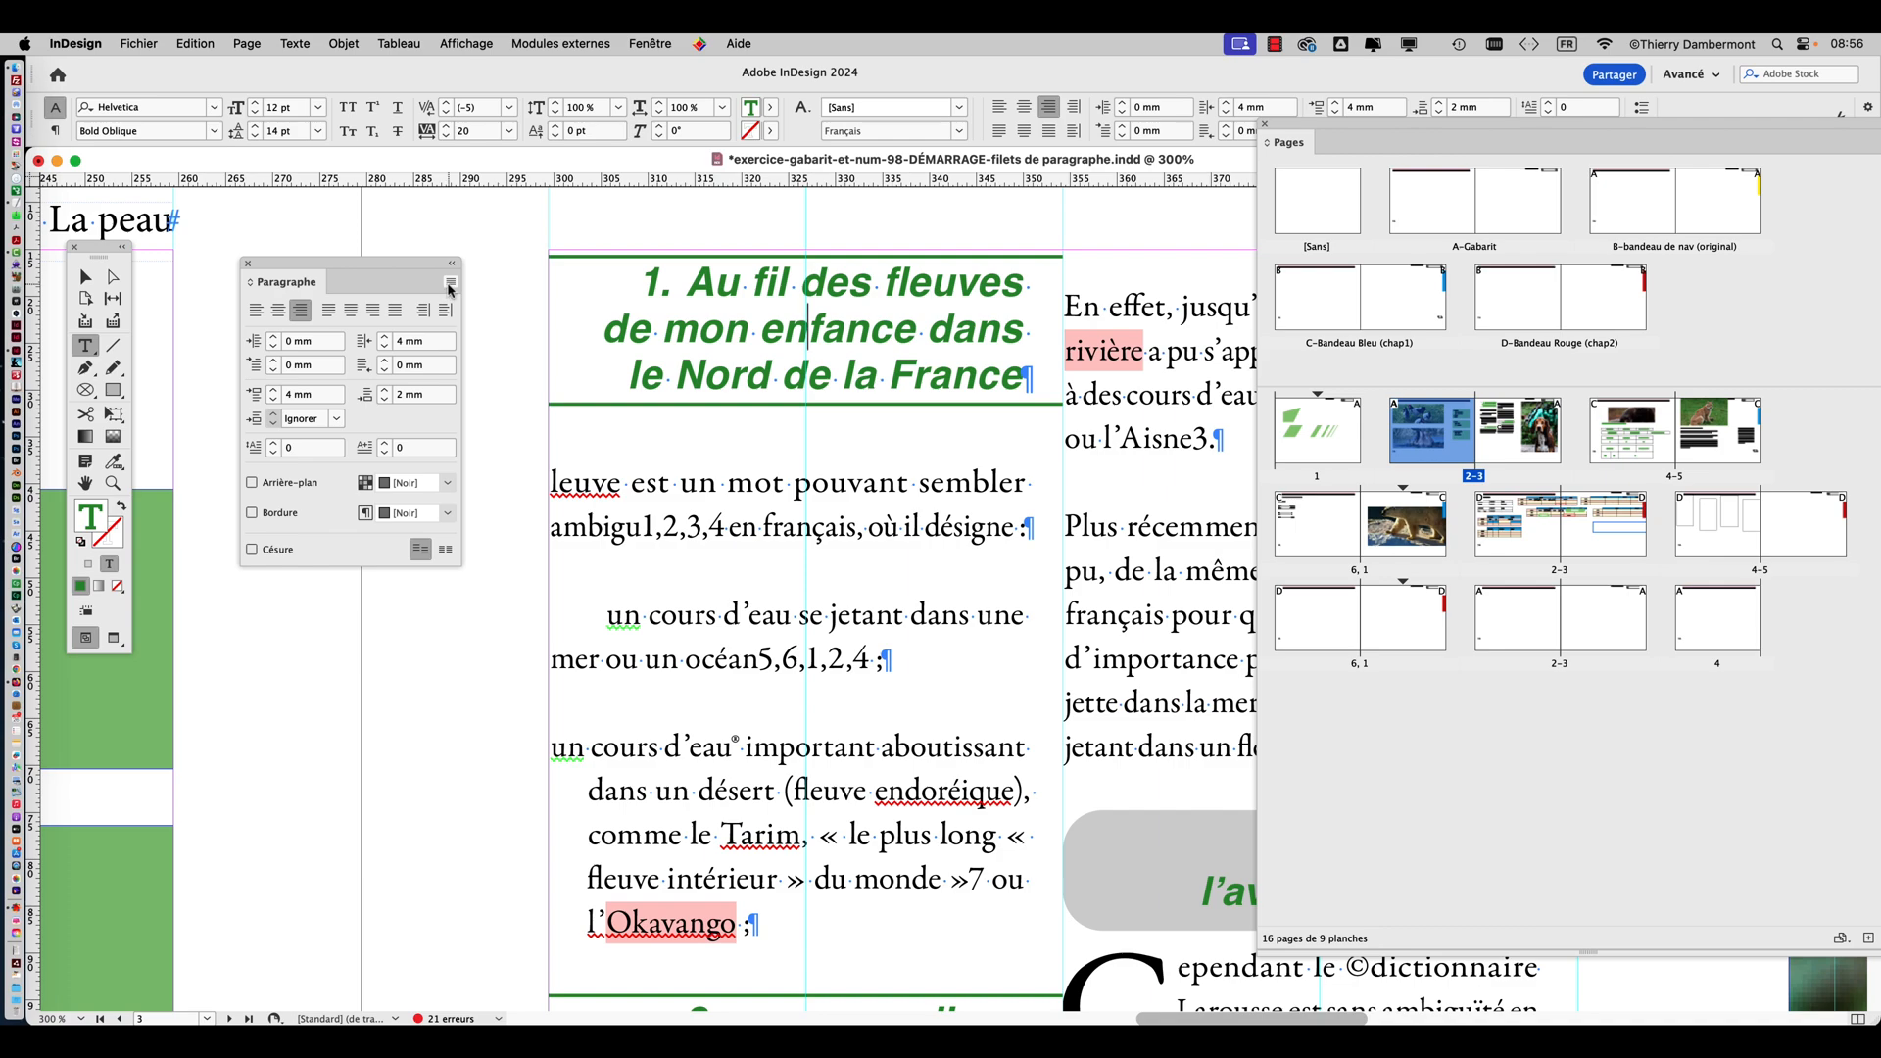
# Open the paragraph rule settings for the first green heading, "Au fil des fleuves", keeping the heading visible.
pyautogui.click(449, 285)
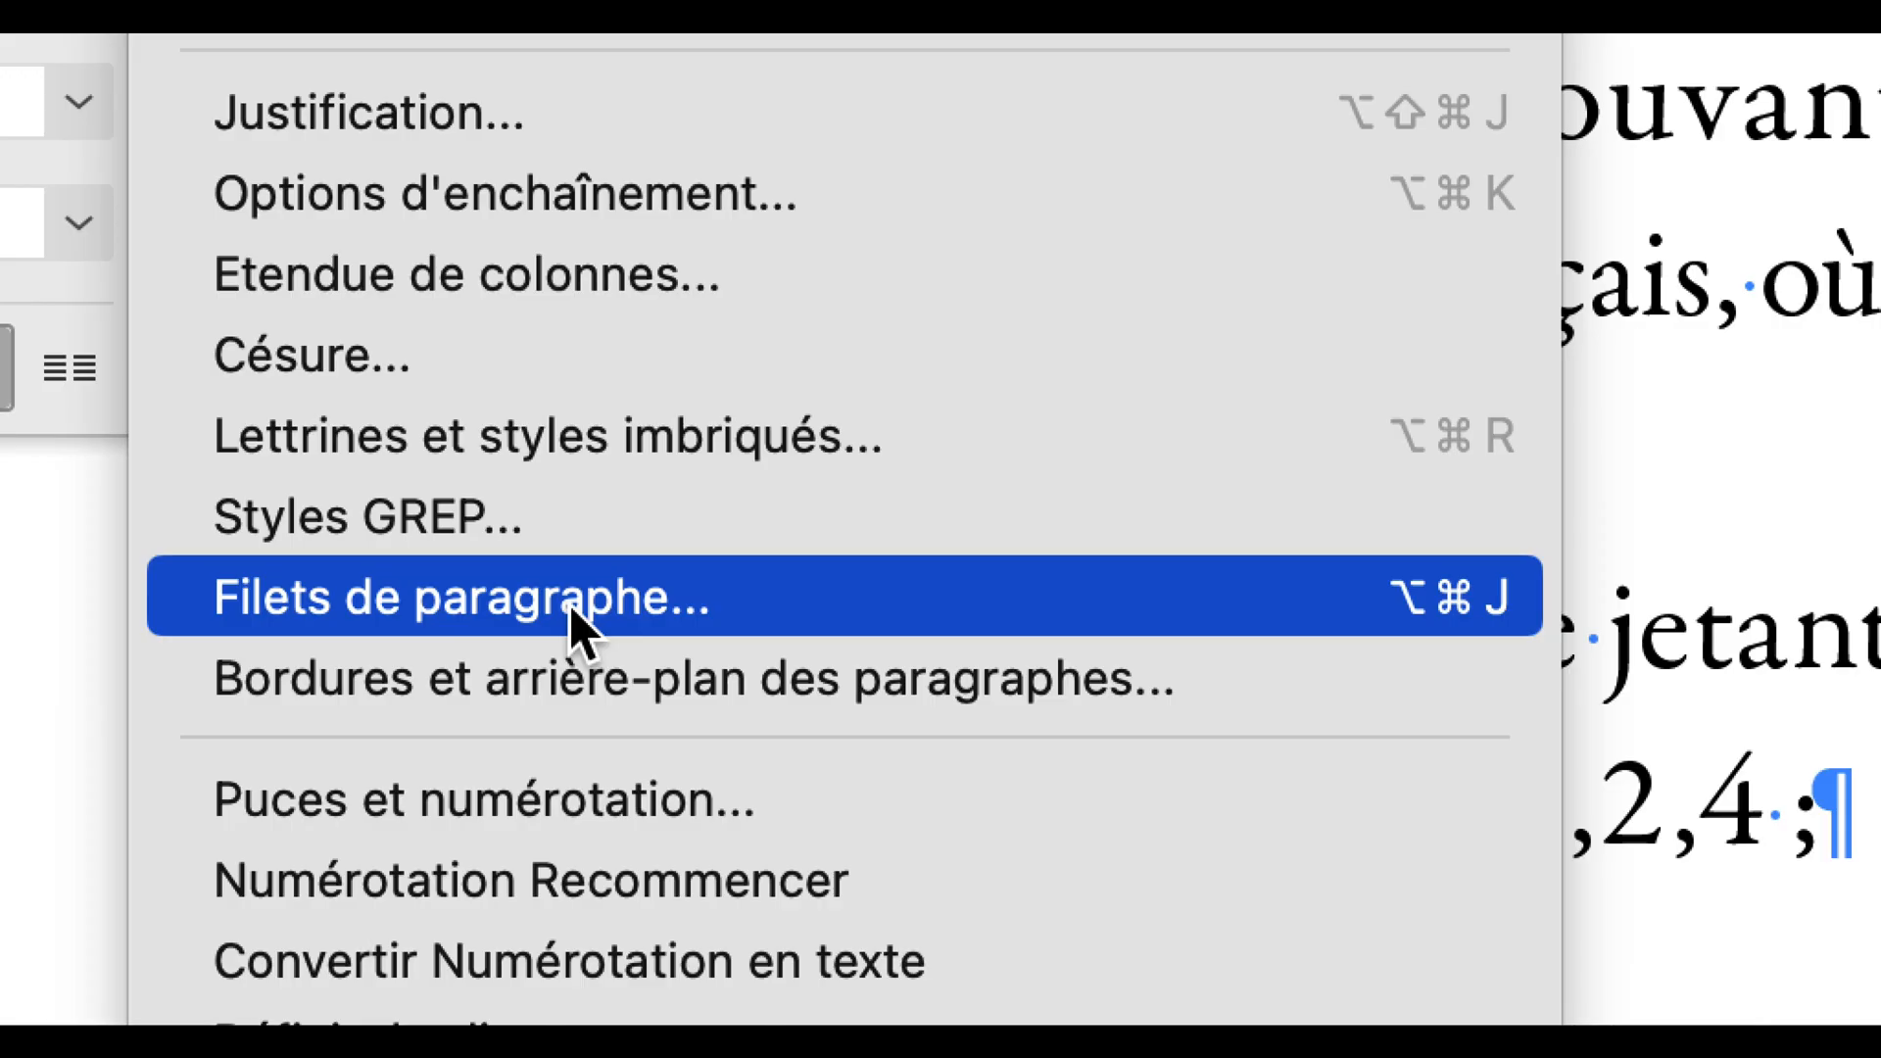
pyautogui.click(568, 603)
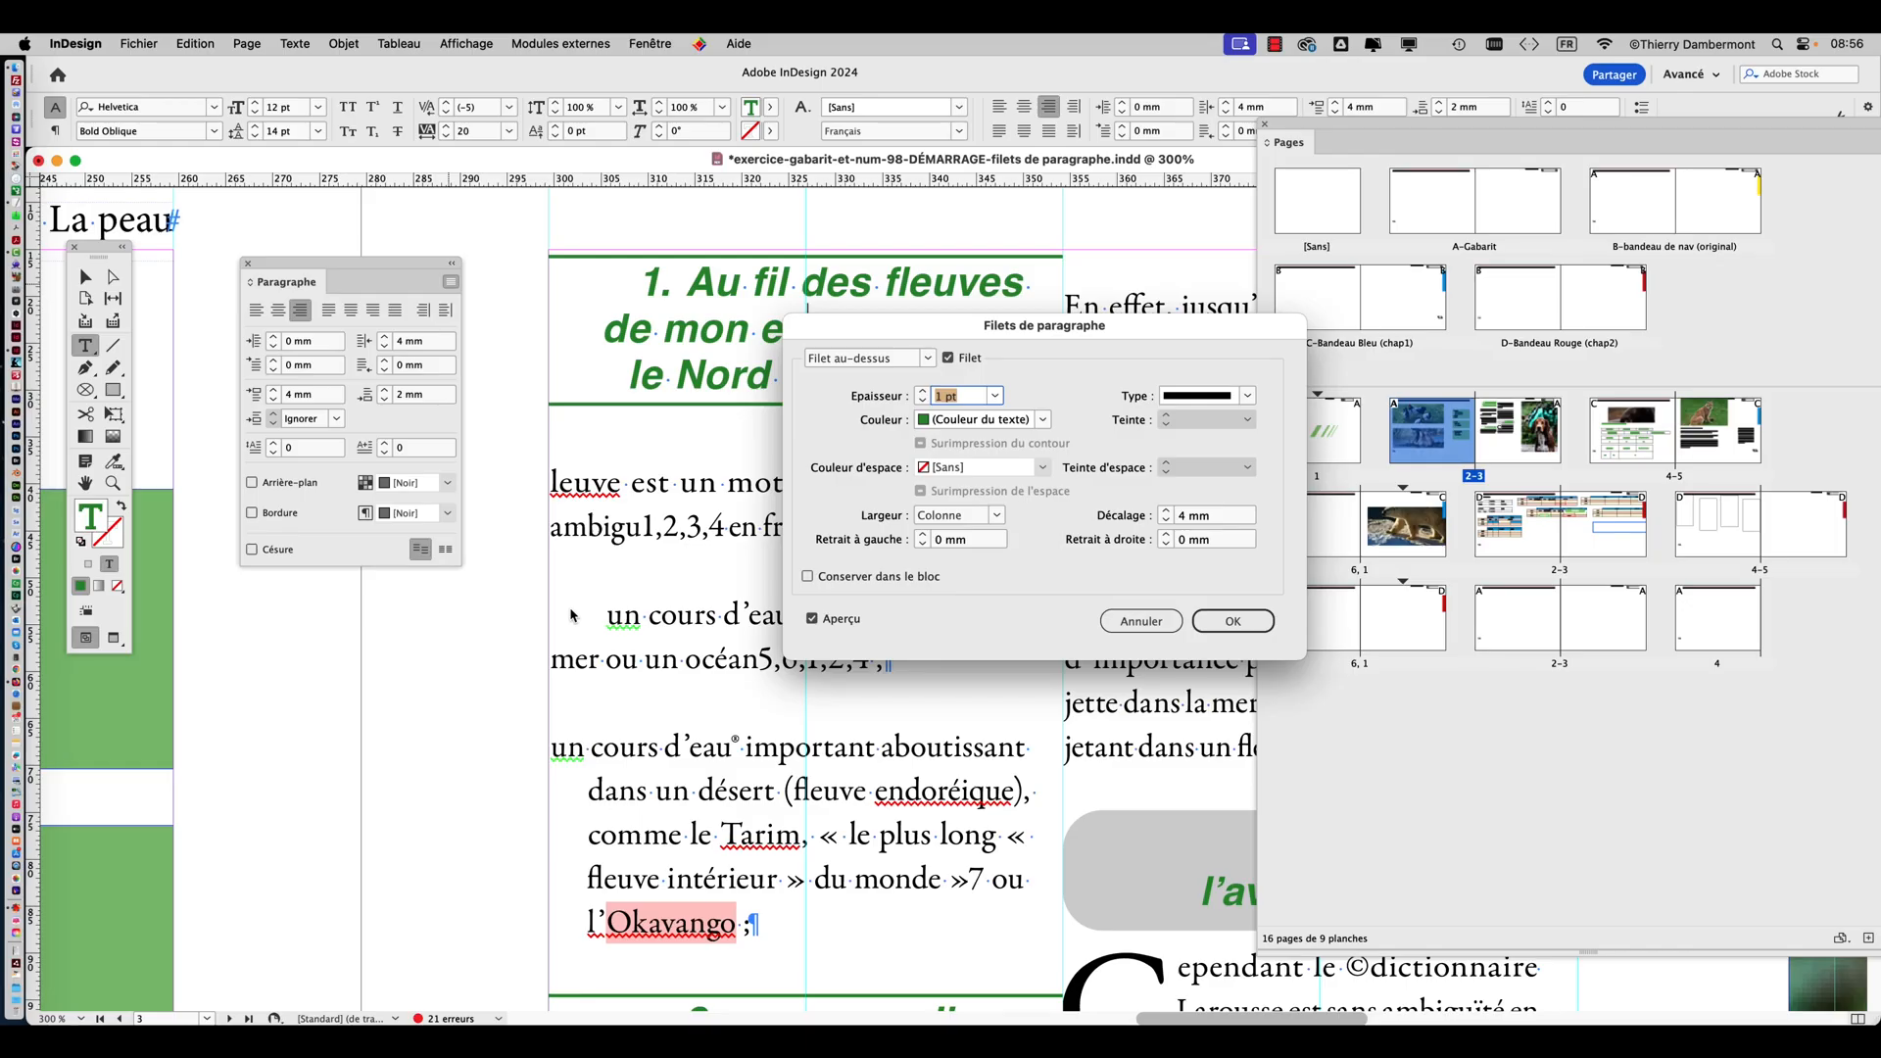
pyautogui.moveTo(913, 328); pyautogui.dragTo(808, 449)
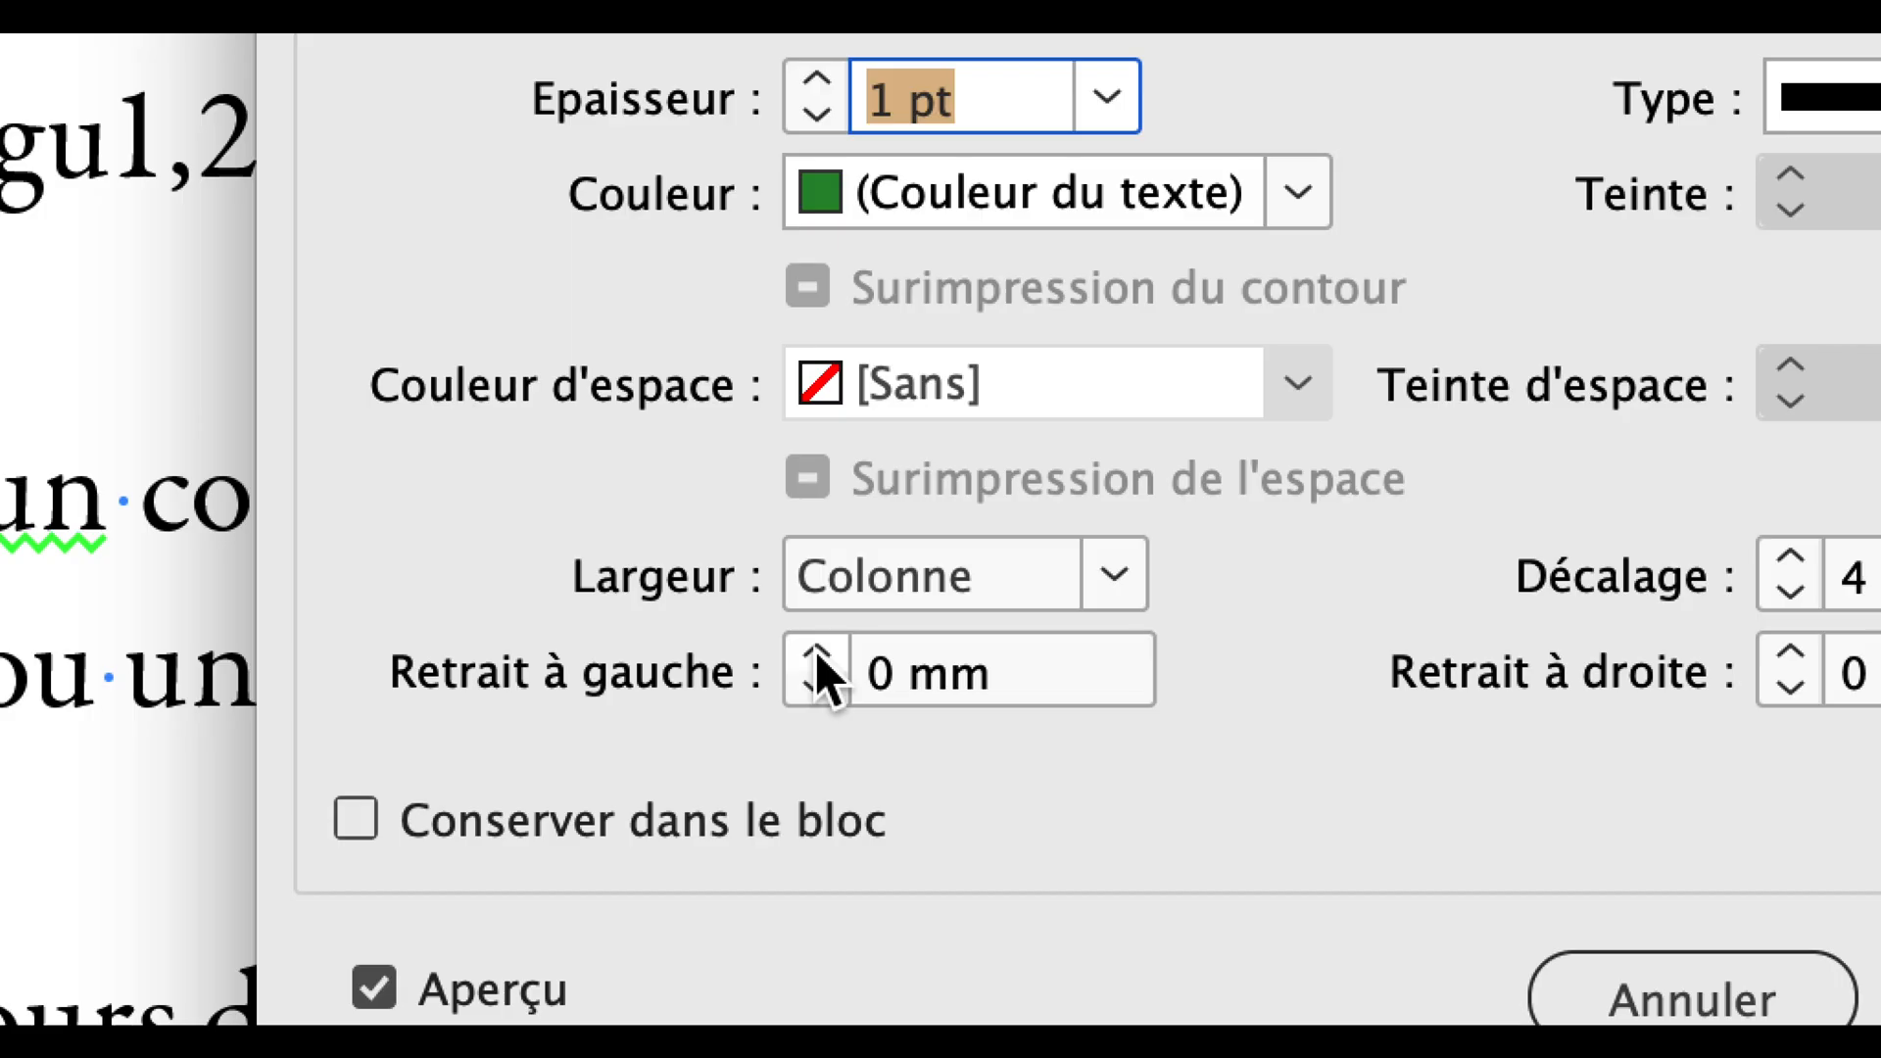
# Set the left and right indents of the rule above the first green heading to -2 mm.
pyautogui.click(815, 650)
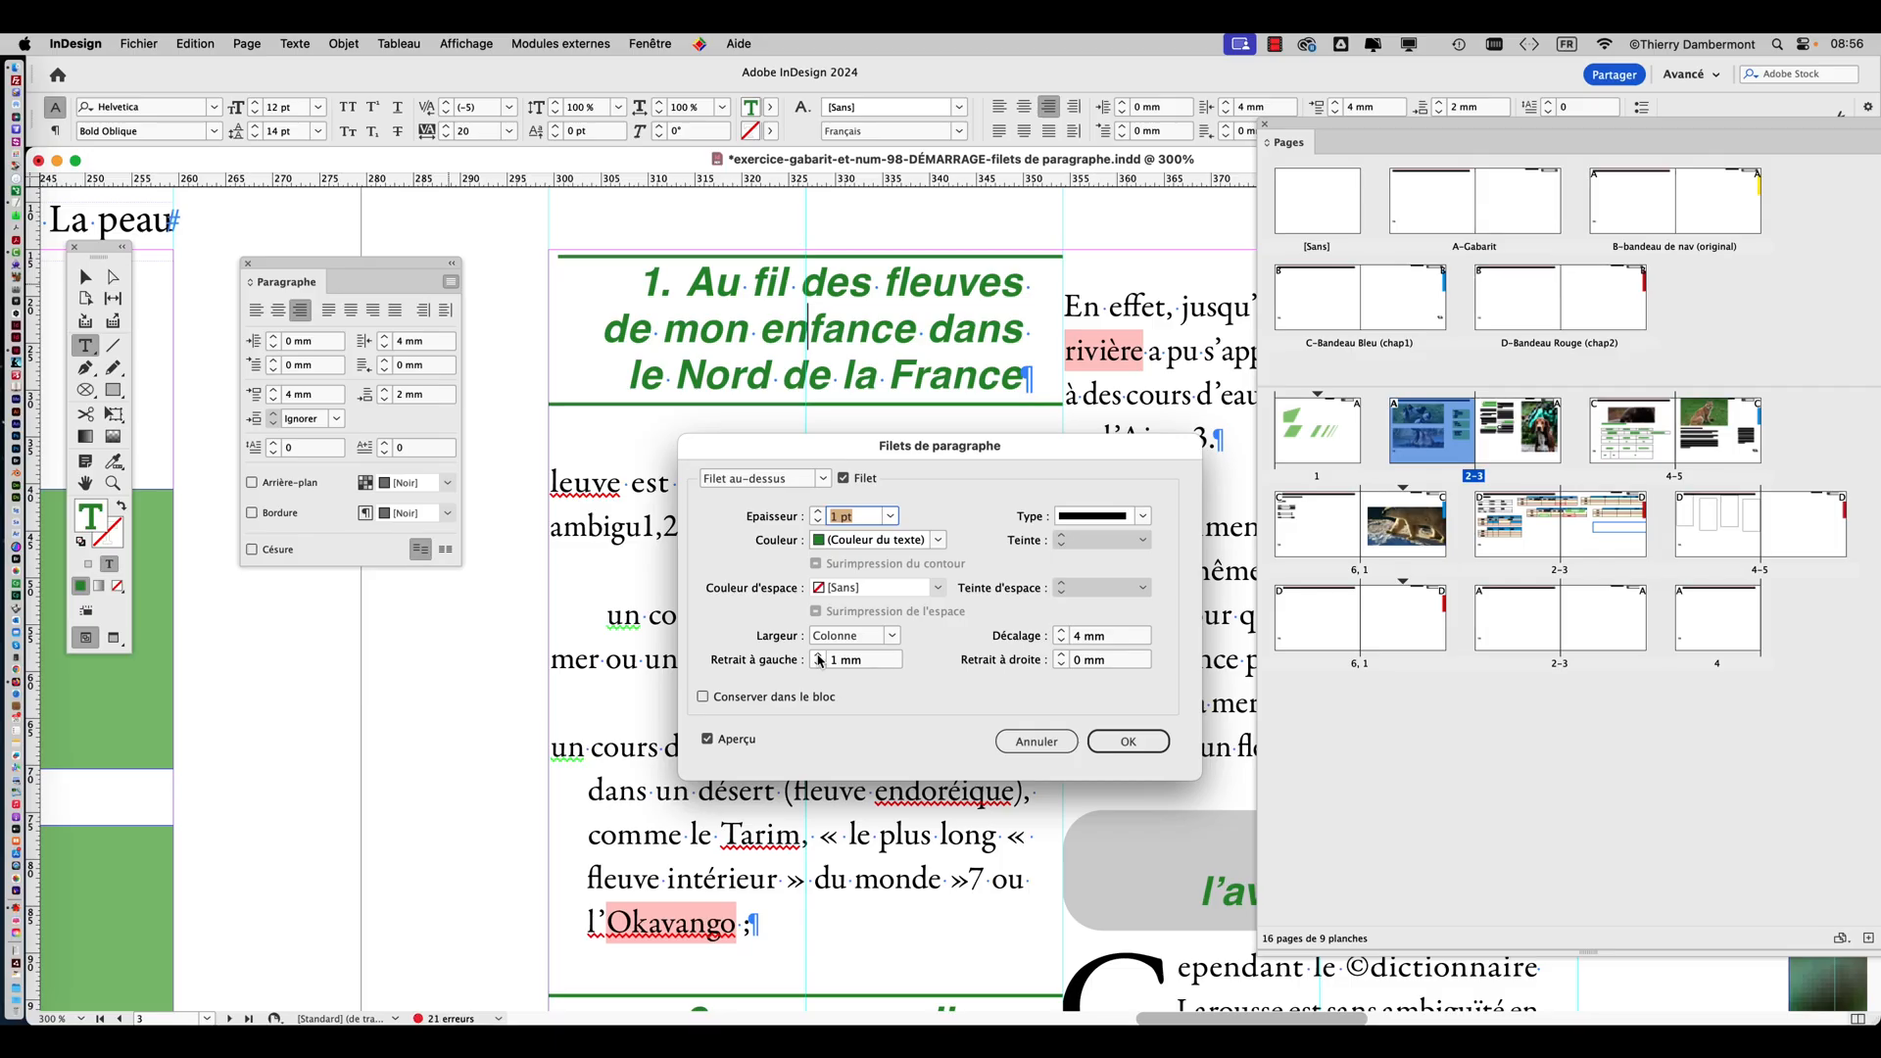
pyautogui.click(817, 666)
pyautogui.click(817, 666)
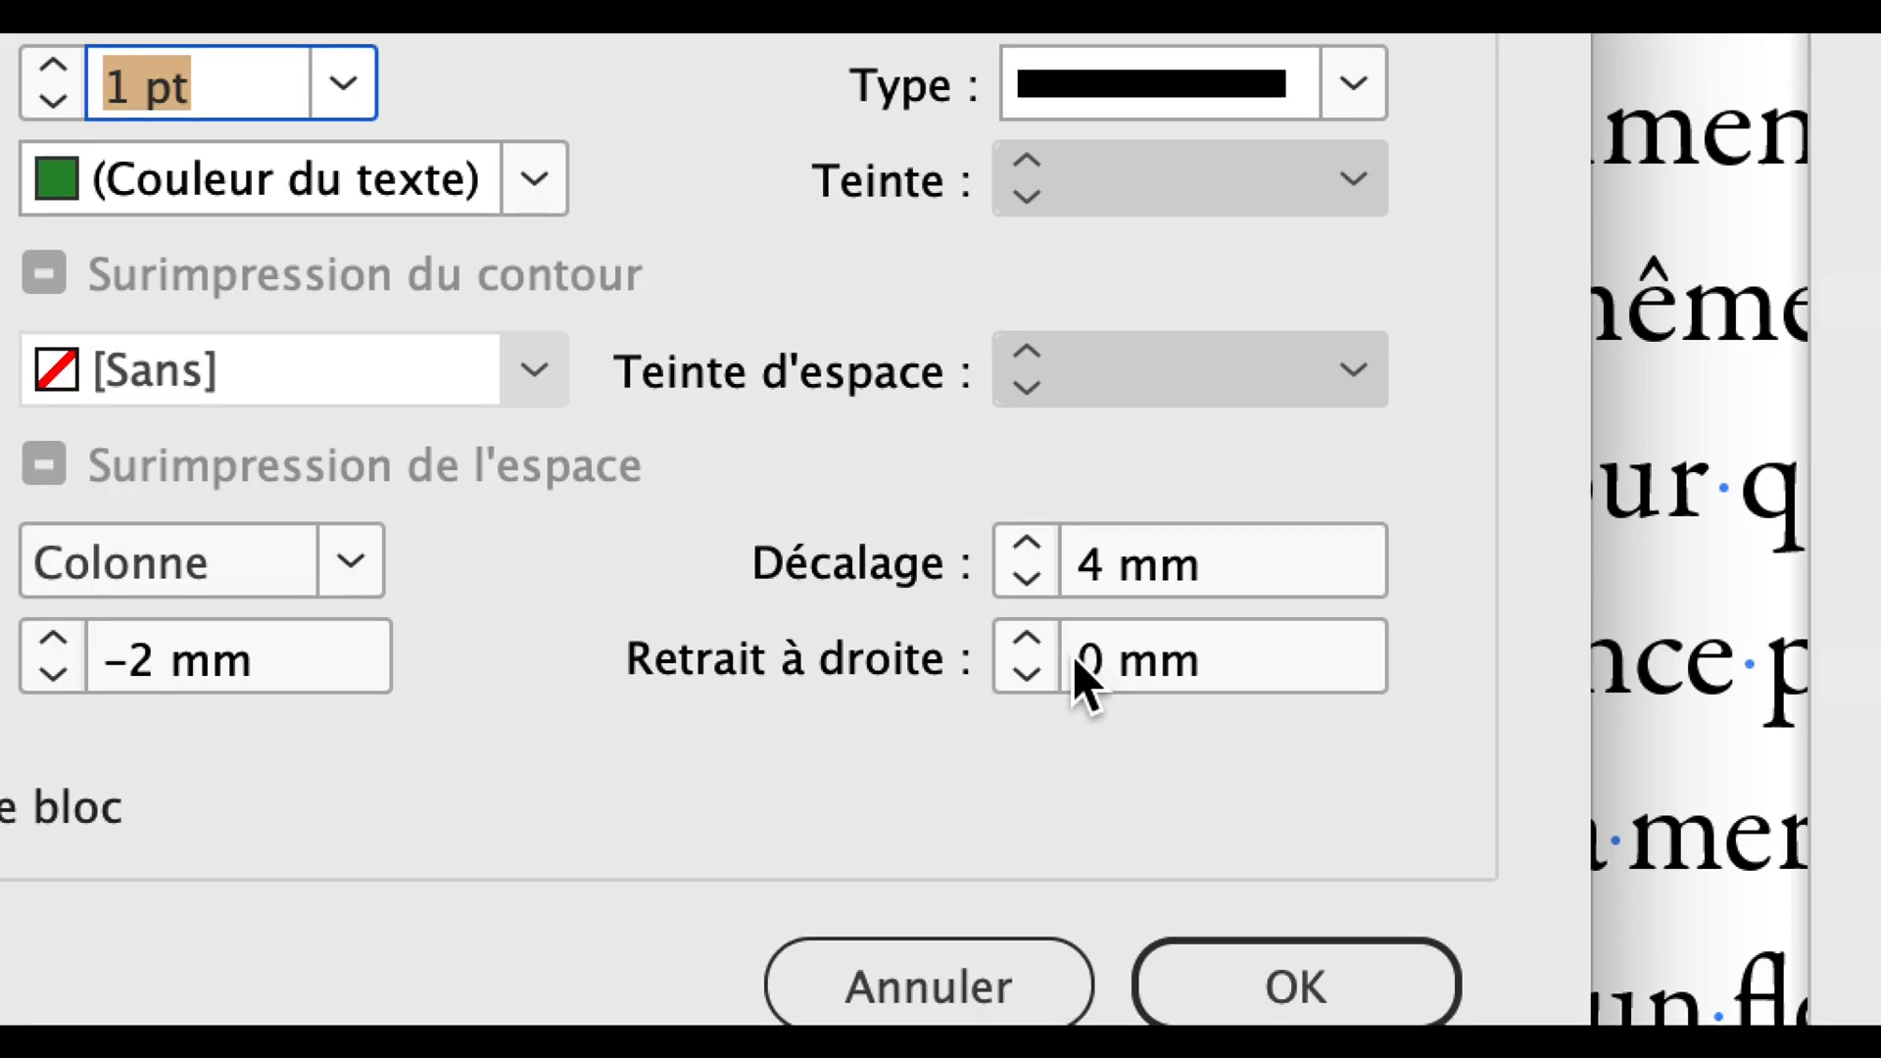
pyautogui.click(1060, 666)
pyautogui.click(1060, 666)
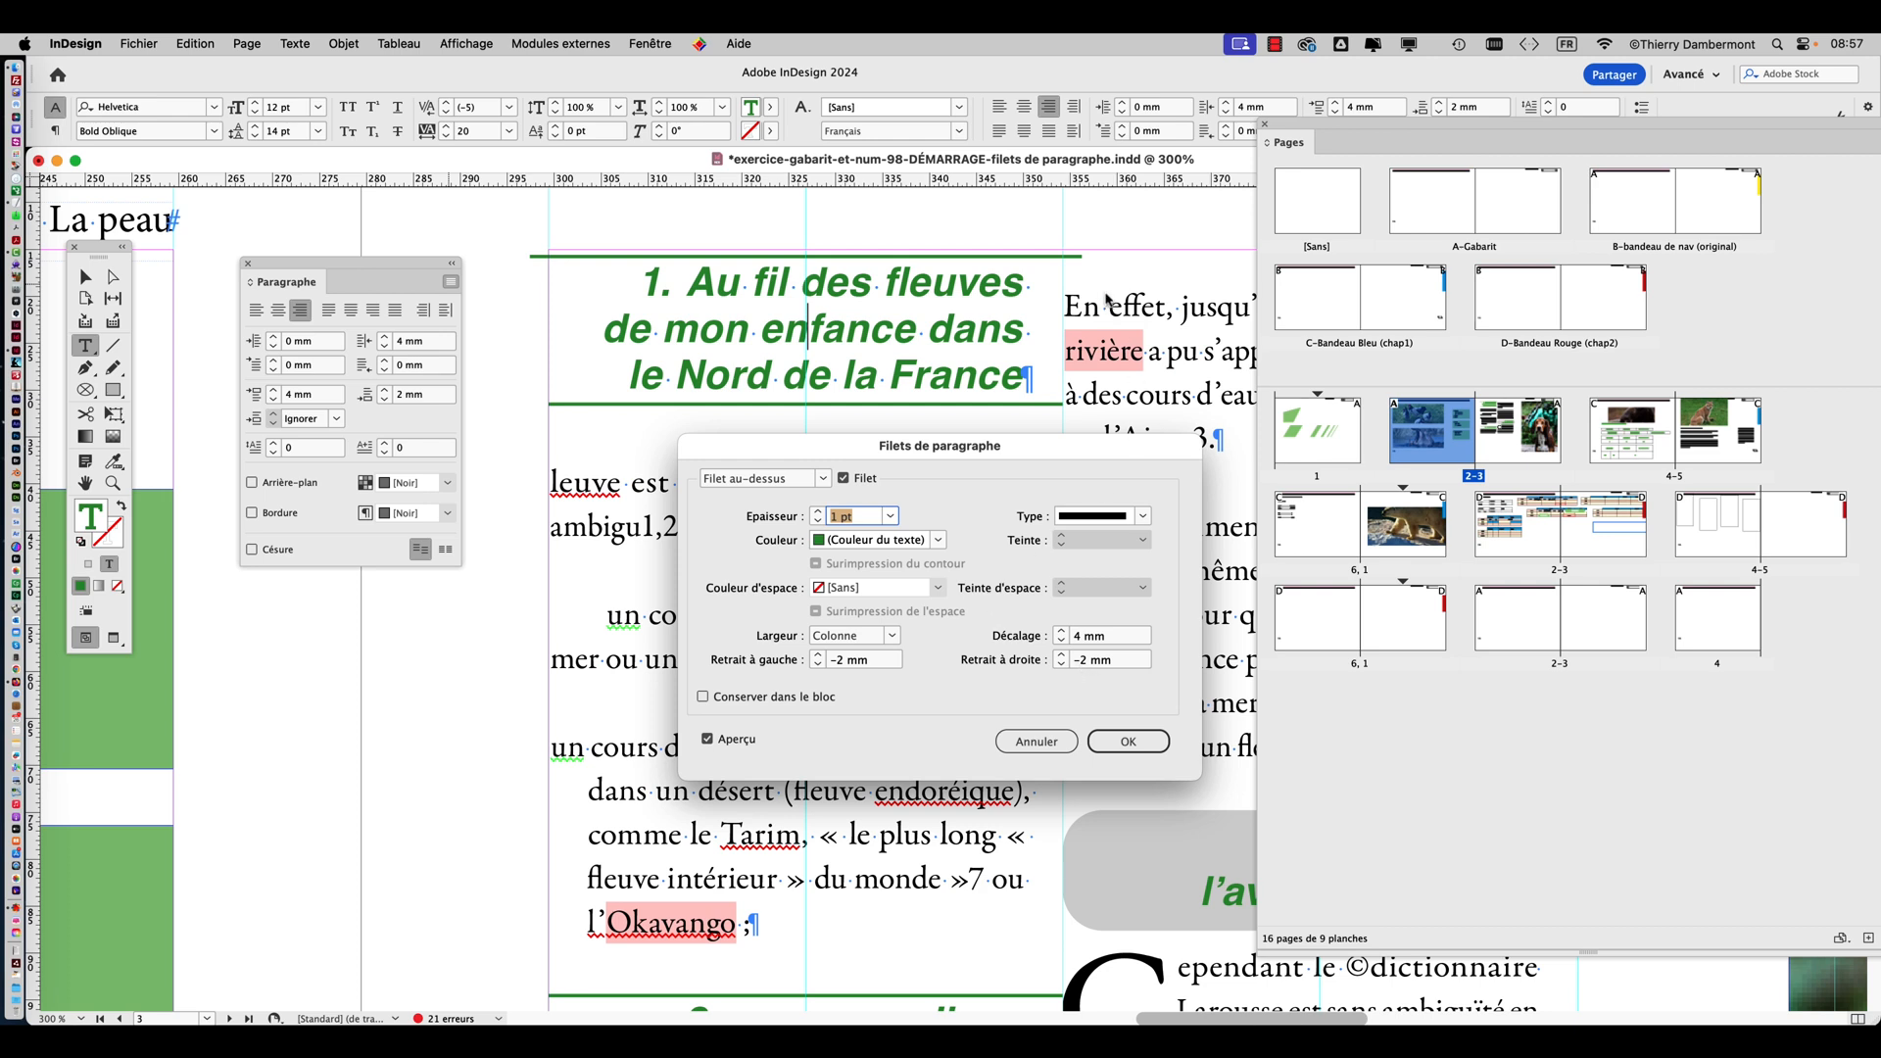
pyautogui.moveTo(1040, 440); pyautogui.dragTo(1011, 535)
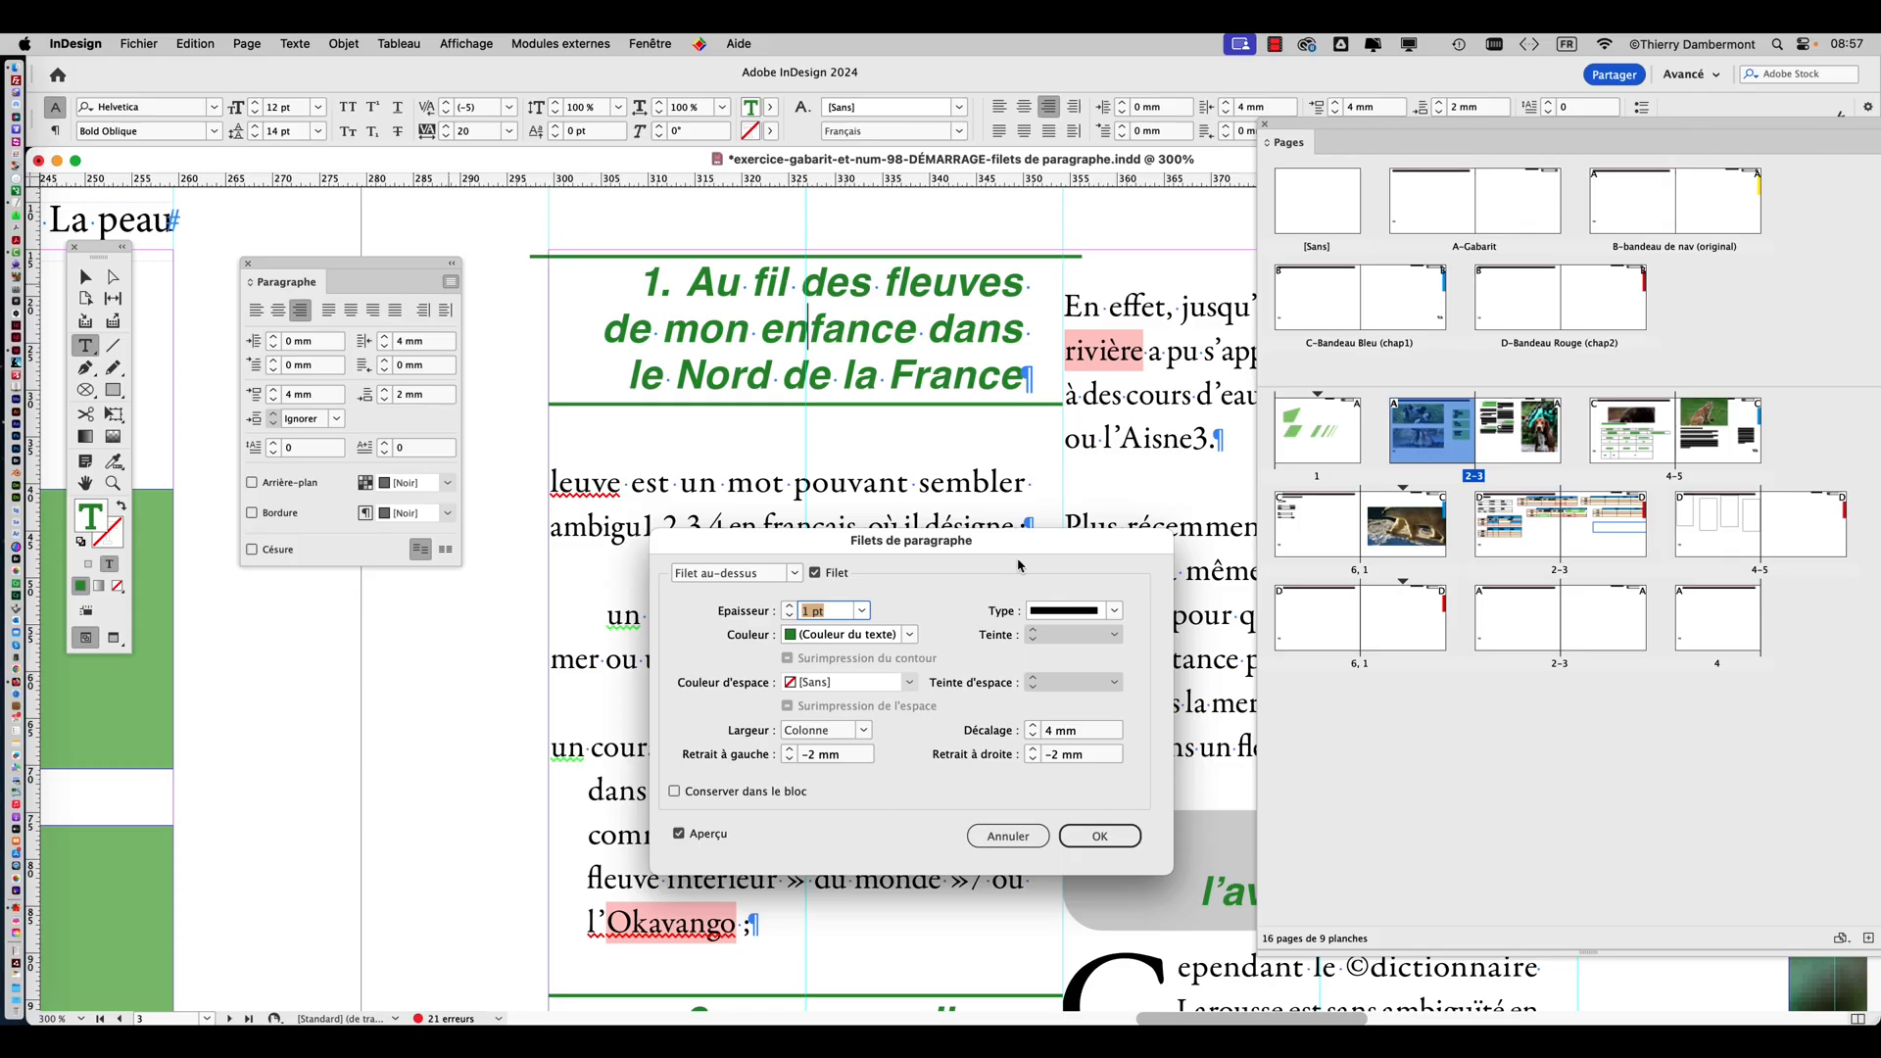
pyautogui.moveTo(1019, 560); pyautogui.dragTo(945, 477)
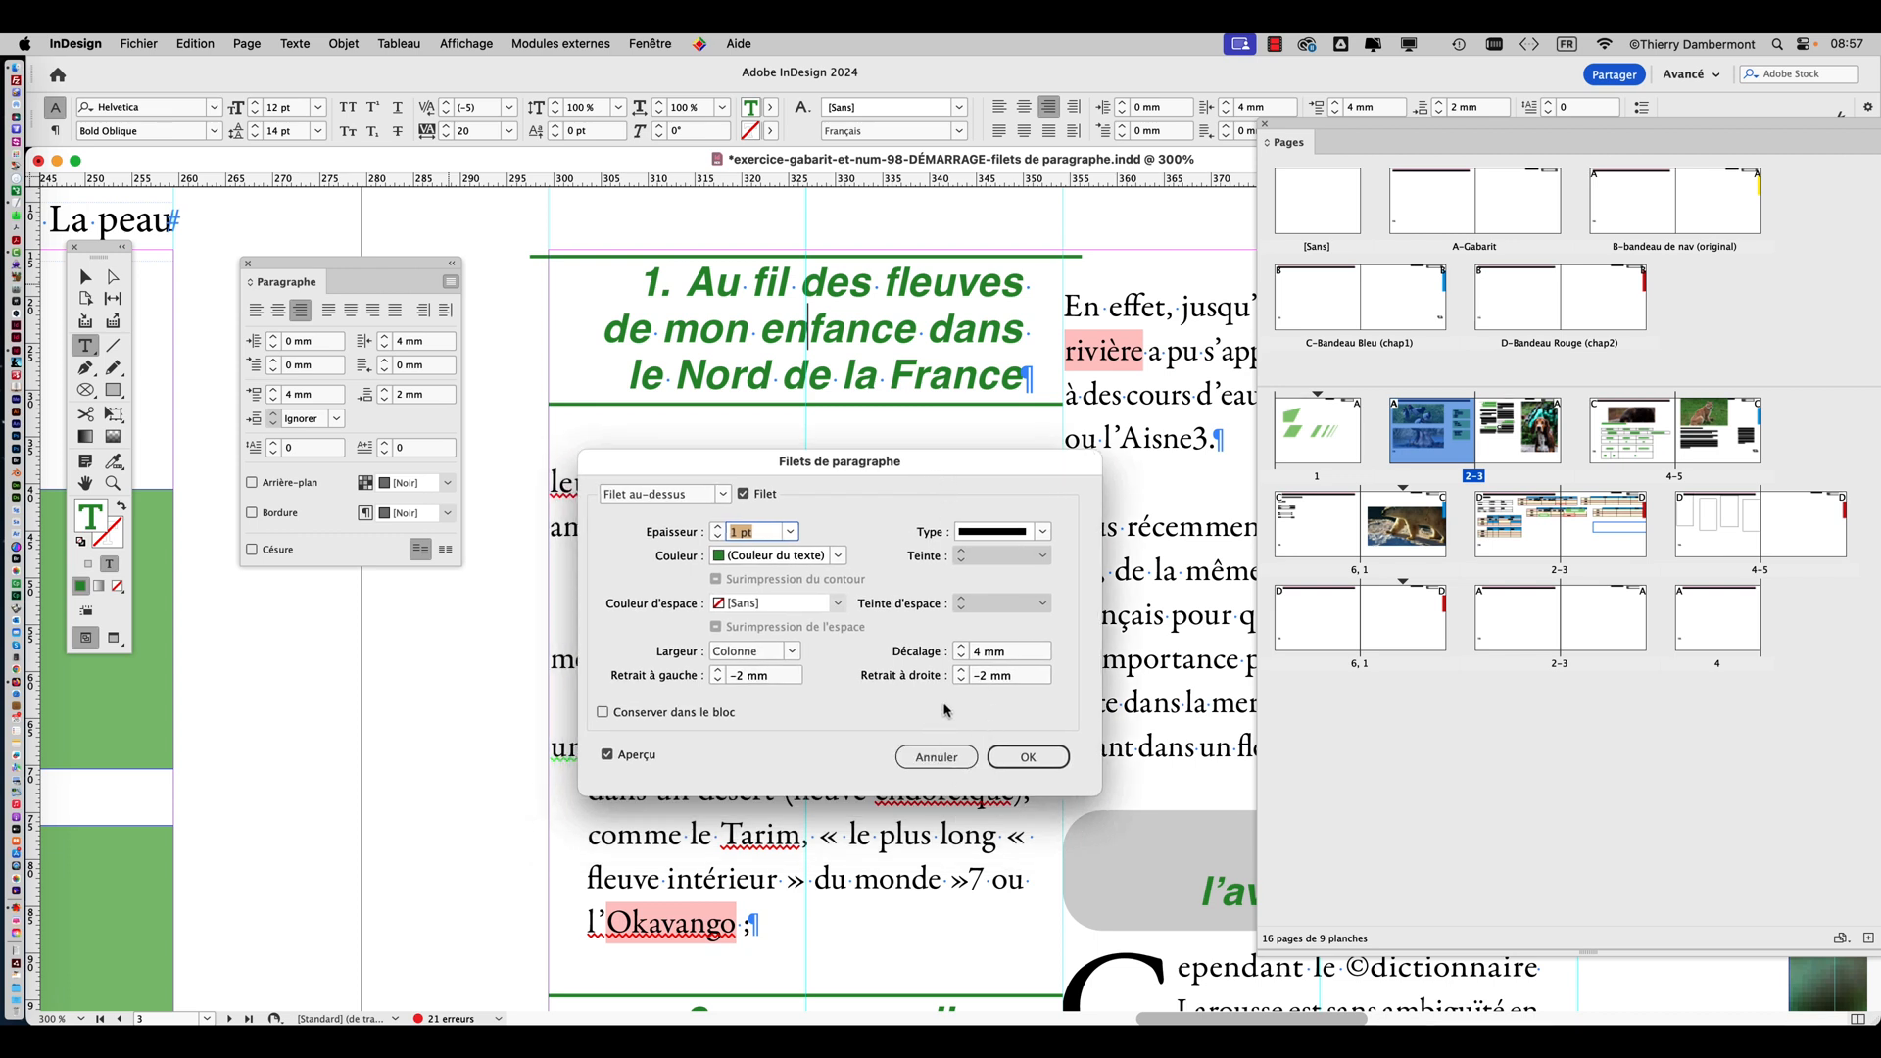
# Set the left and right indents of the rule above the first green heading to 2 mm and apply them.
pyautogui.click(961, 671)
pyautogui.click(718, 671)
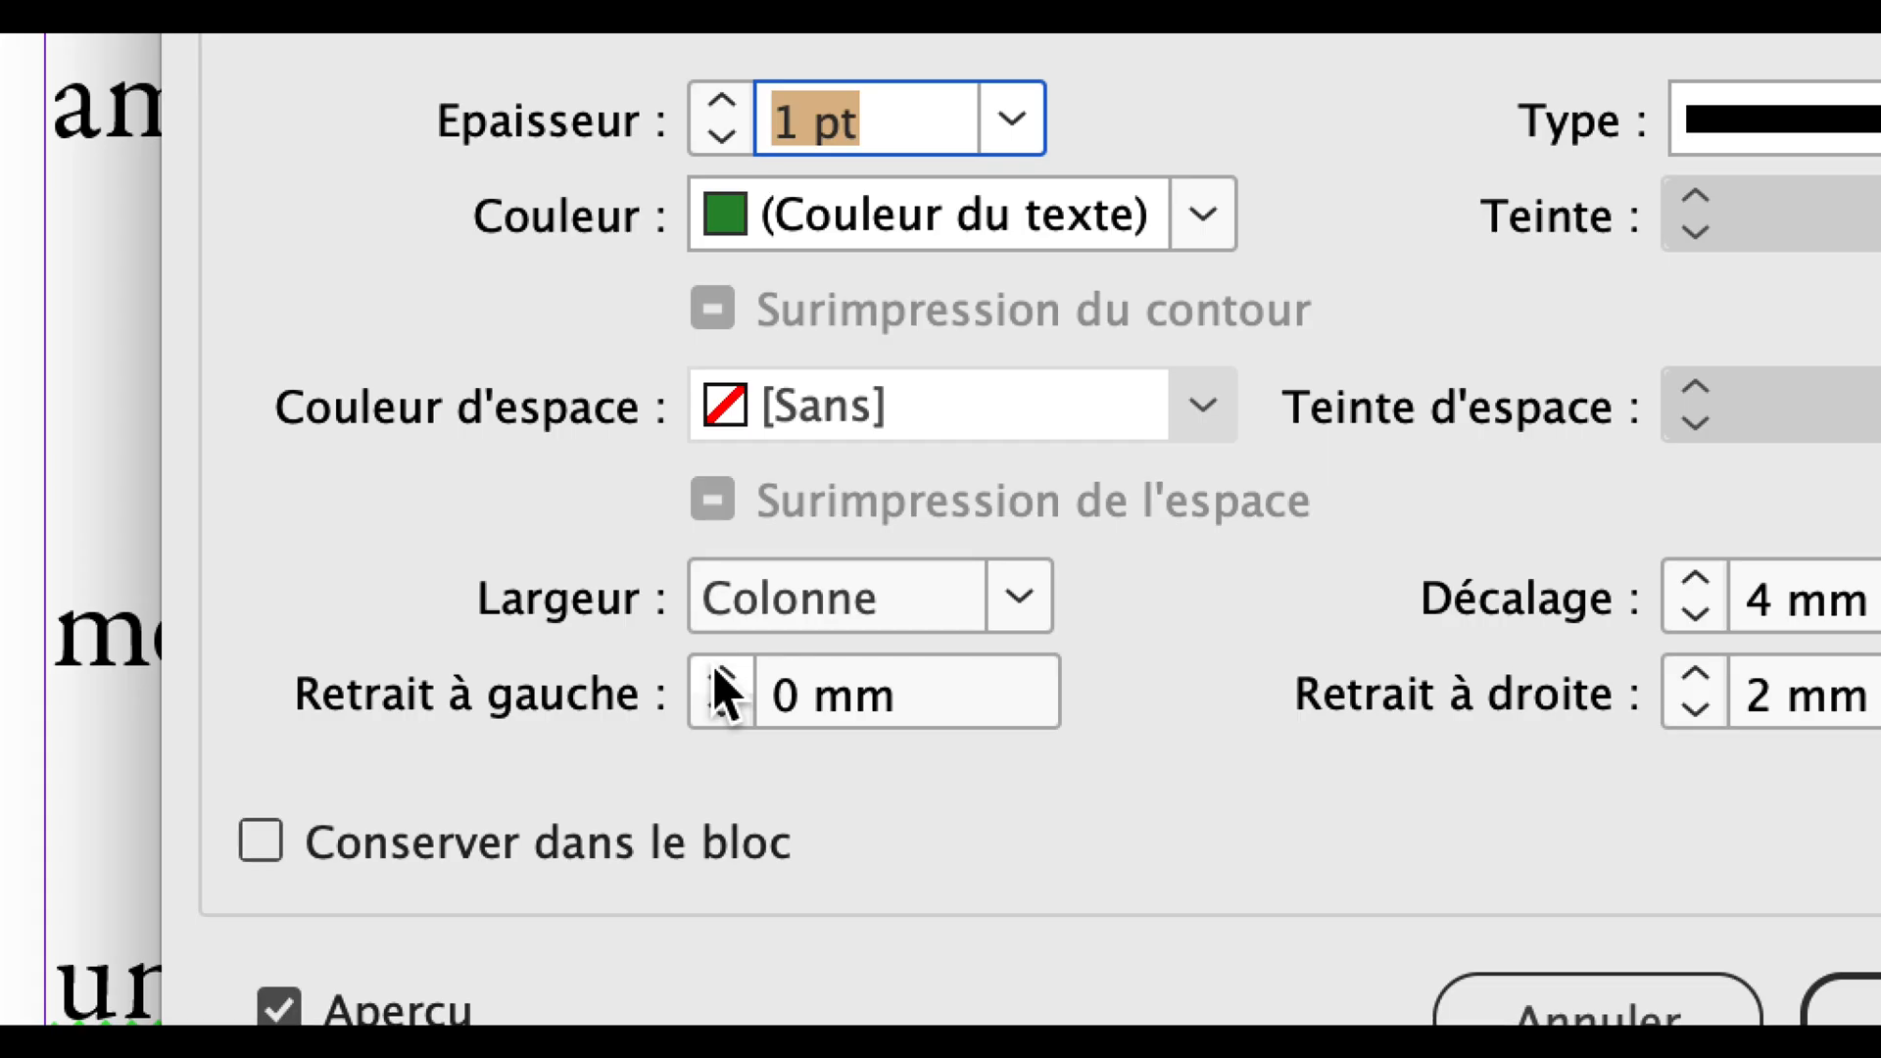
pyautogui.click(717, 671)
pyautogui.click(717, 671)
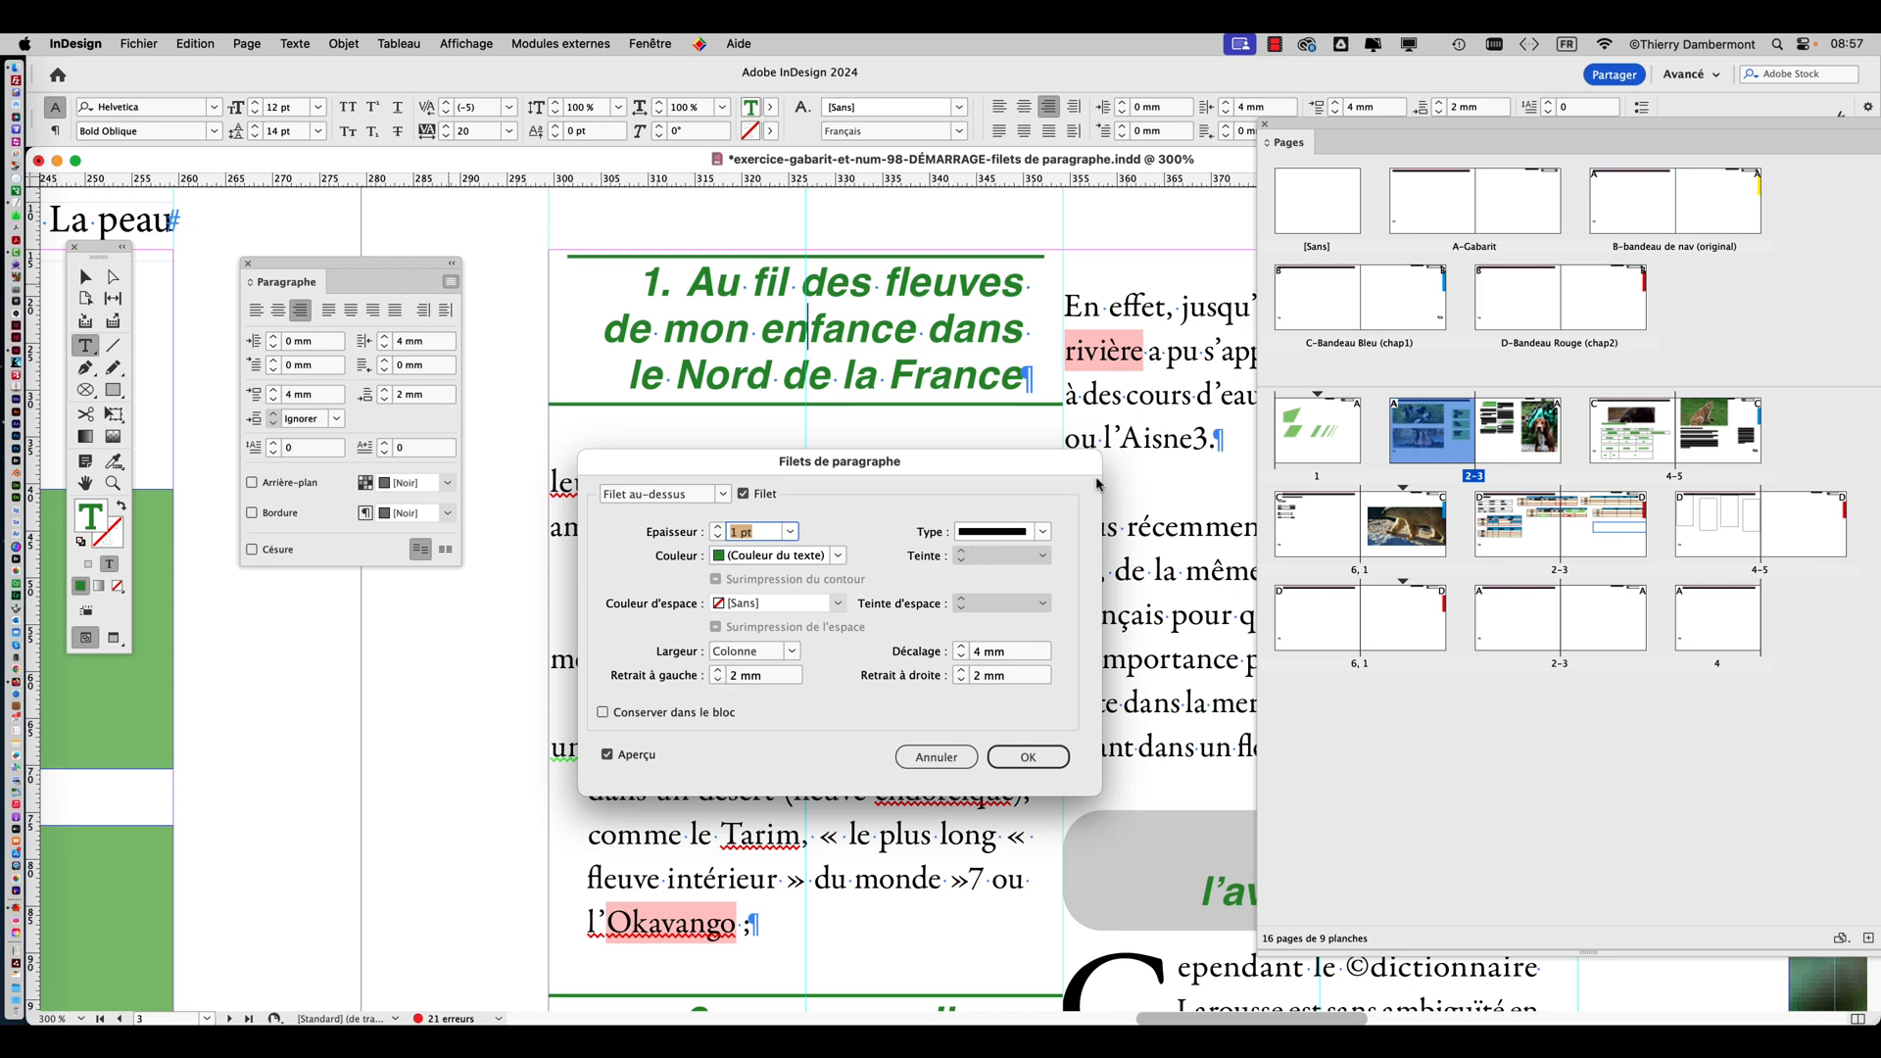
pyautogui.moveTo(1052, 480); pyautogui.dragTo(946, 496)
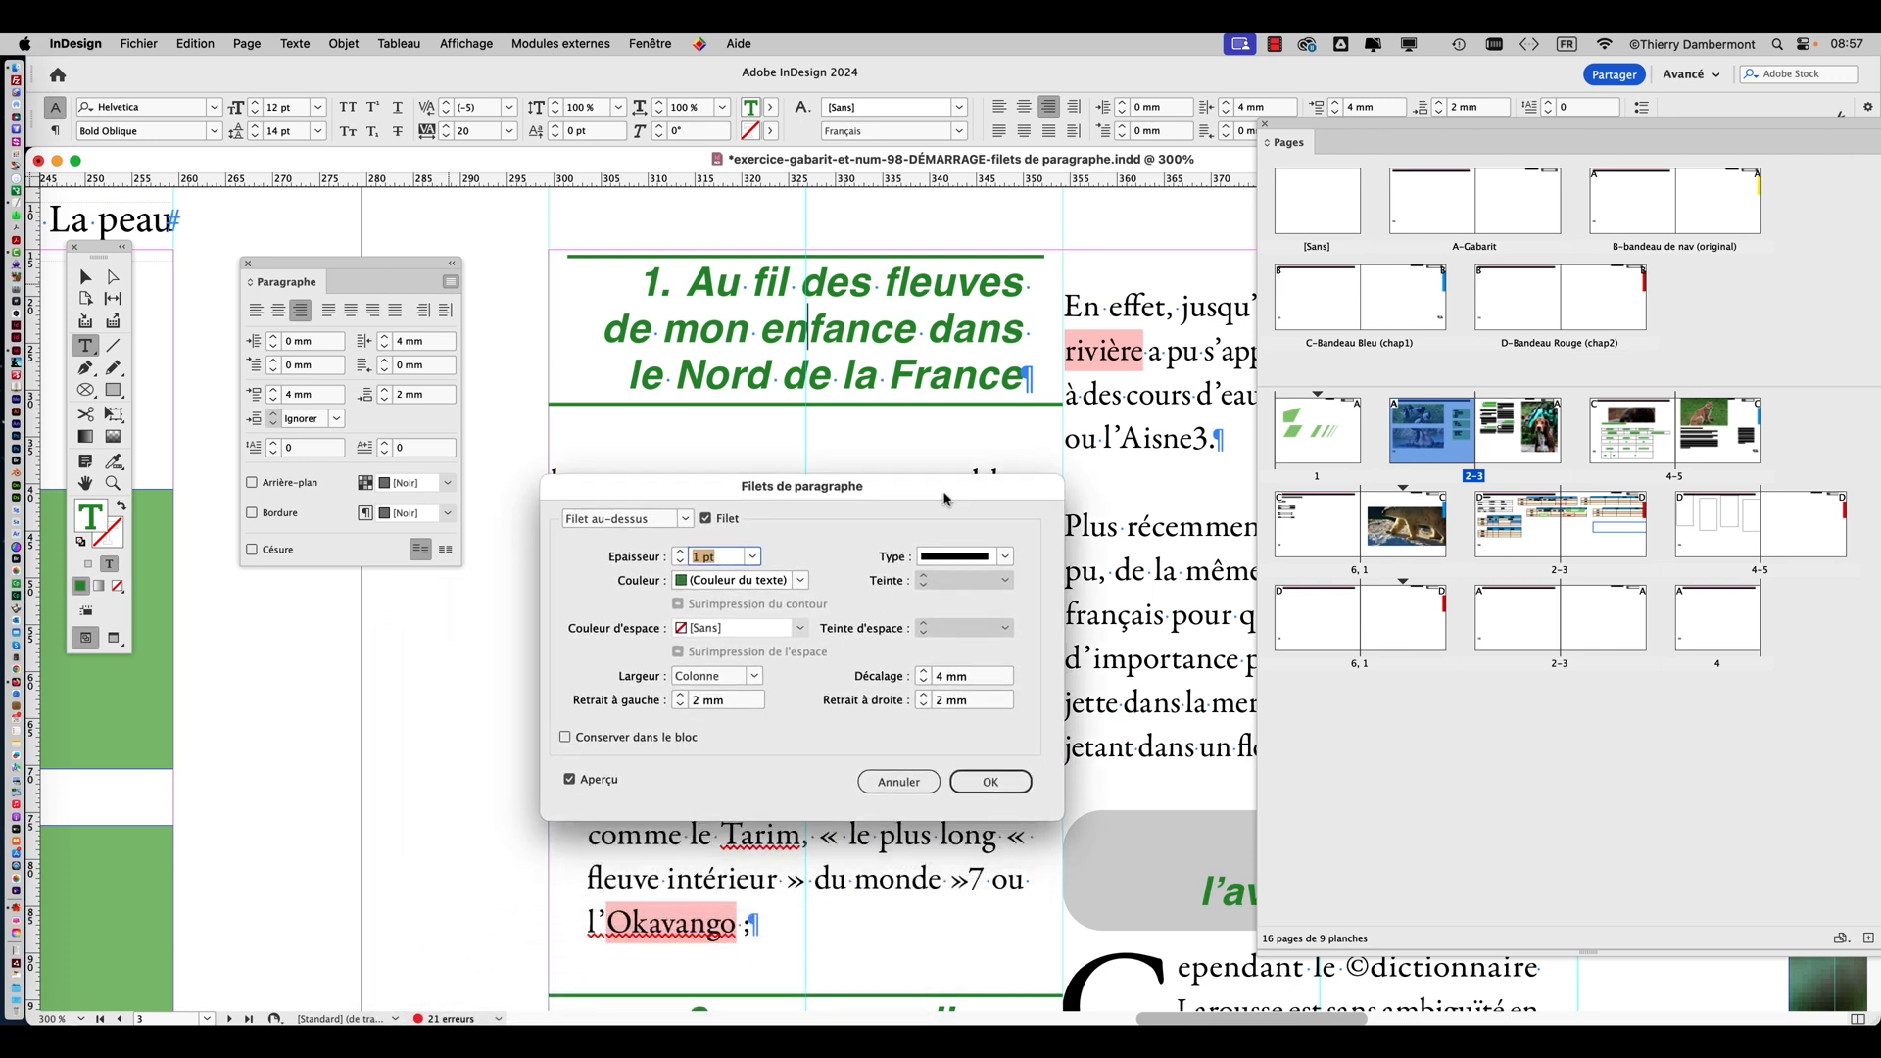
pyautogui.moveTo(946, 498); pyautogui.dragTo(920, 596)
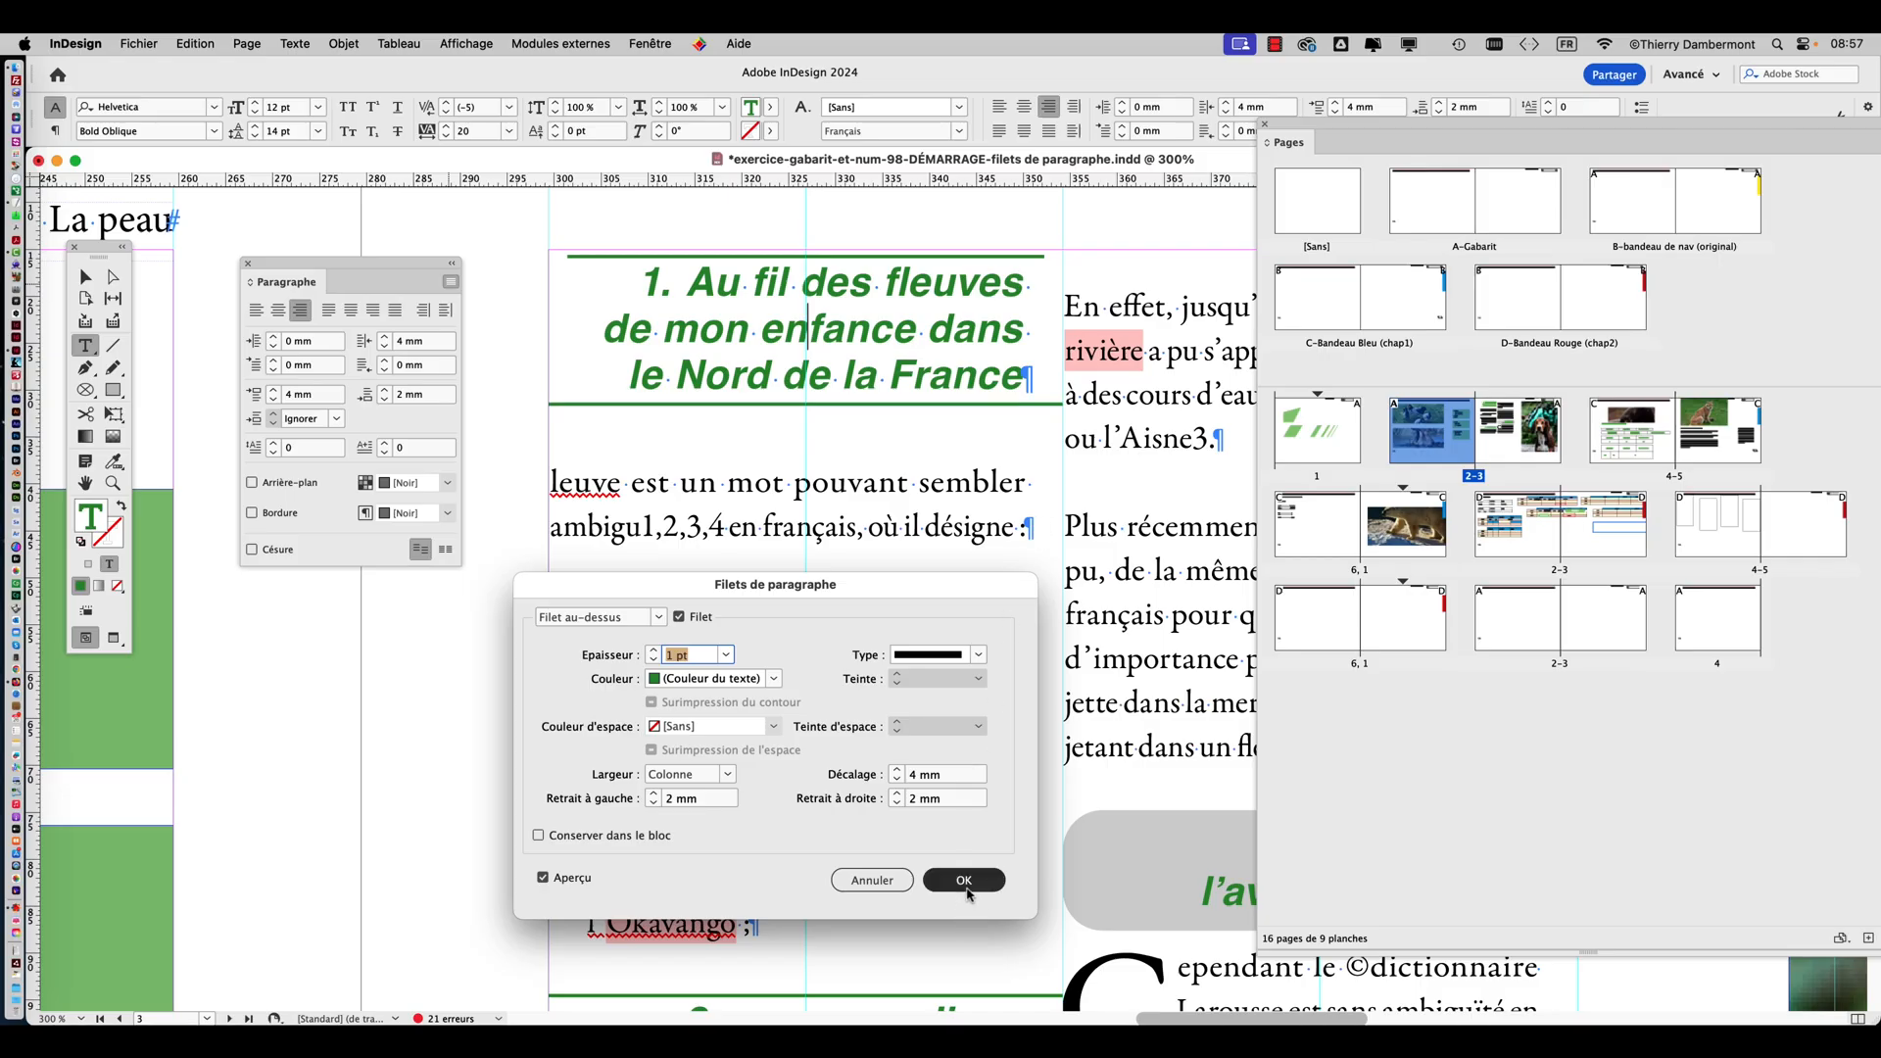
pyautogui.click(965, 887)
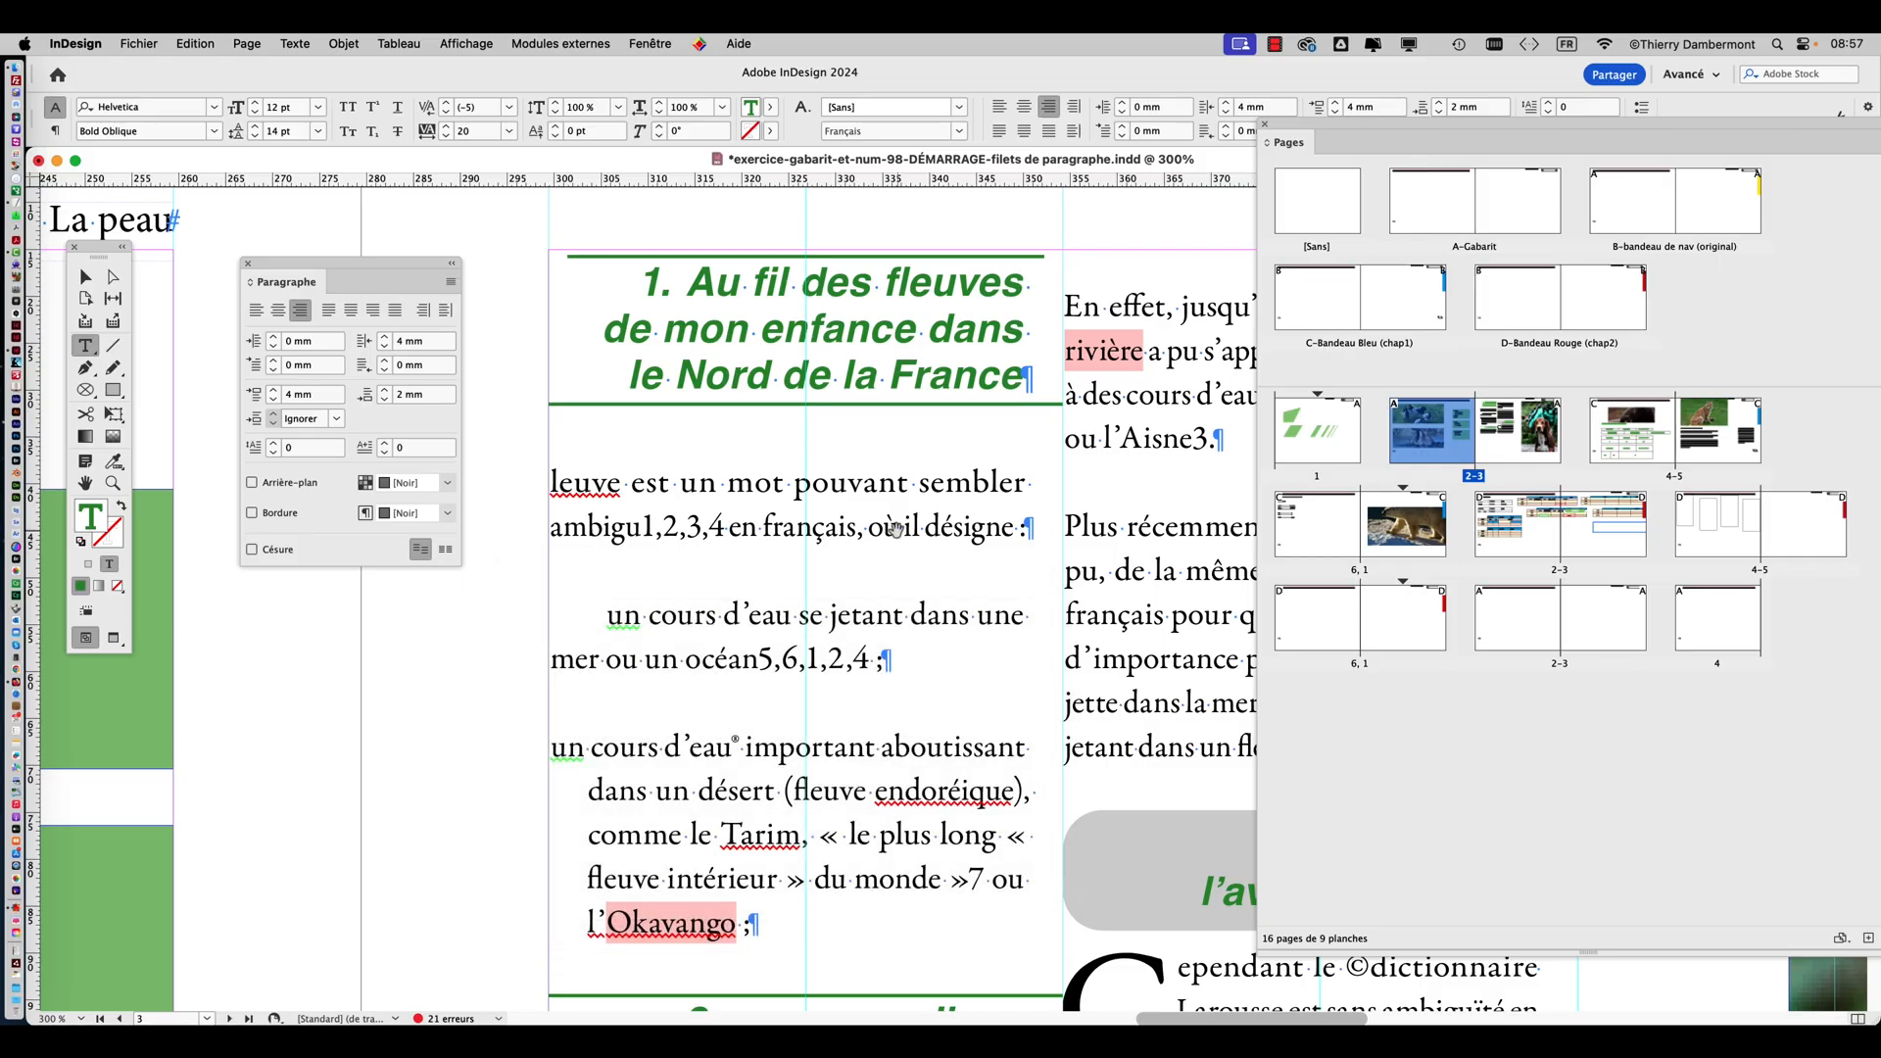
# Check the column number and gutter in the text frame options of the two-column article.
pyautogui.press('super+minus')
pyautogui.press('Escape')
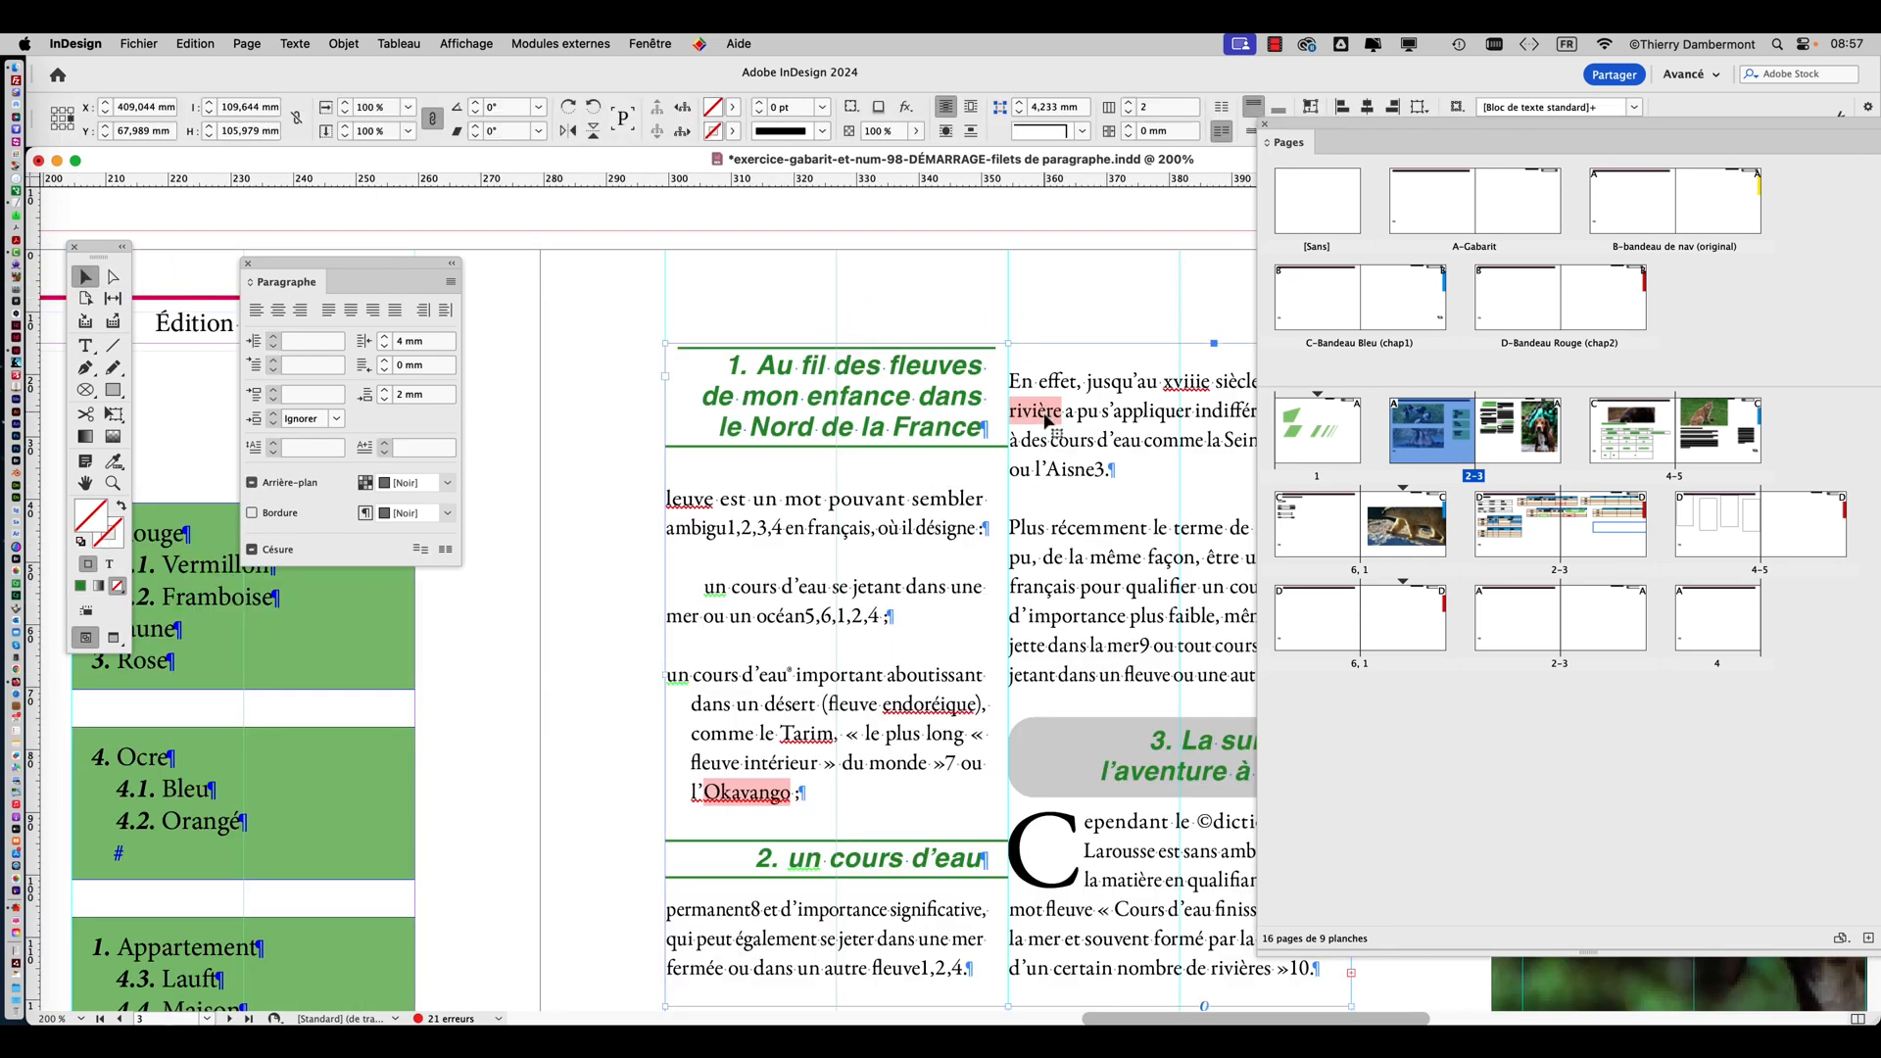
pyautogui.press('super+minus')
pyautogui.press('super+minus')
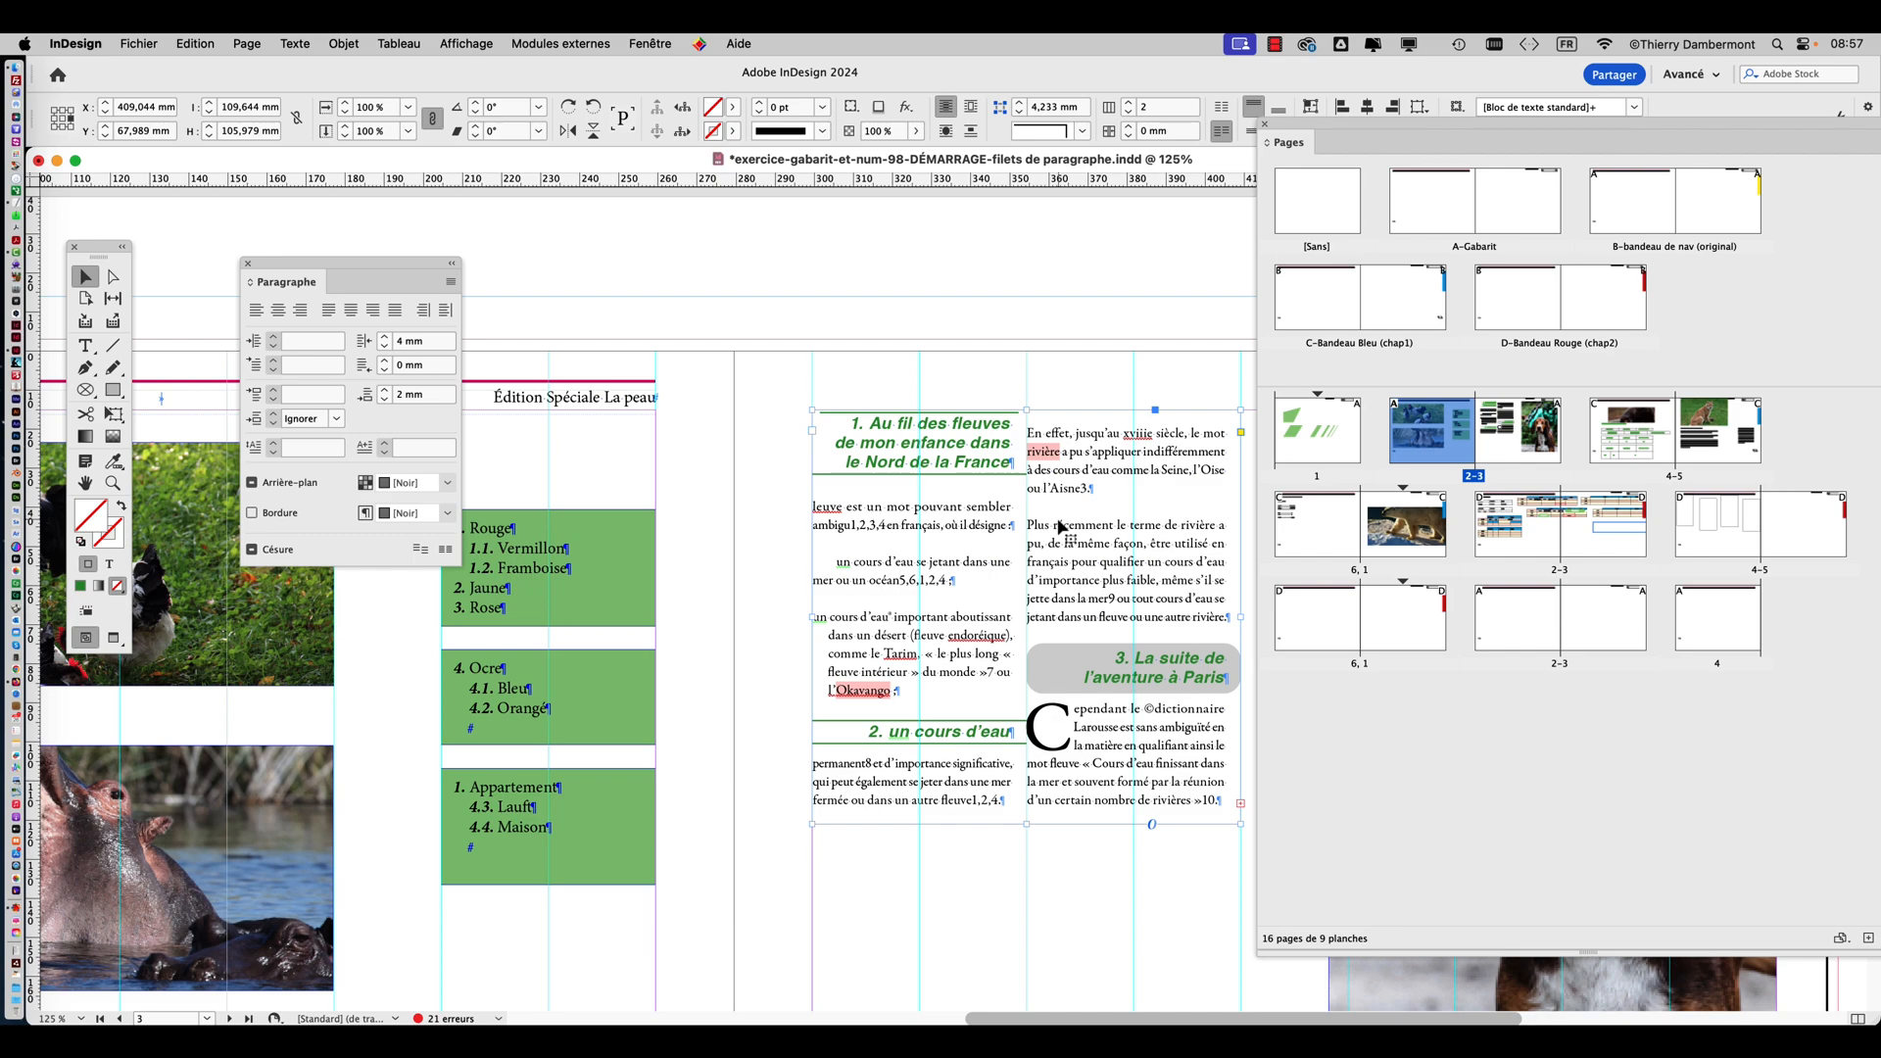
pyautogui.press('super+b')
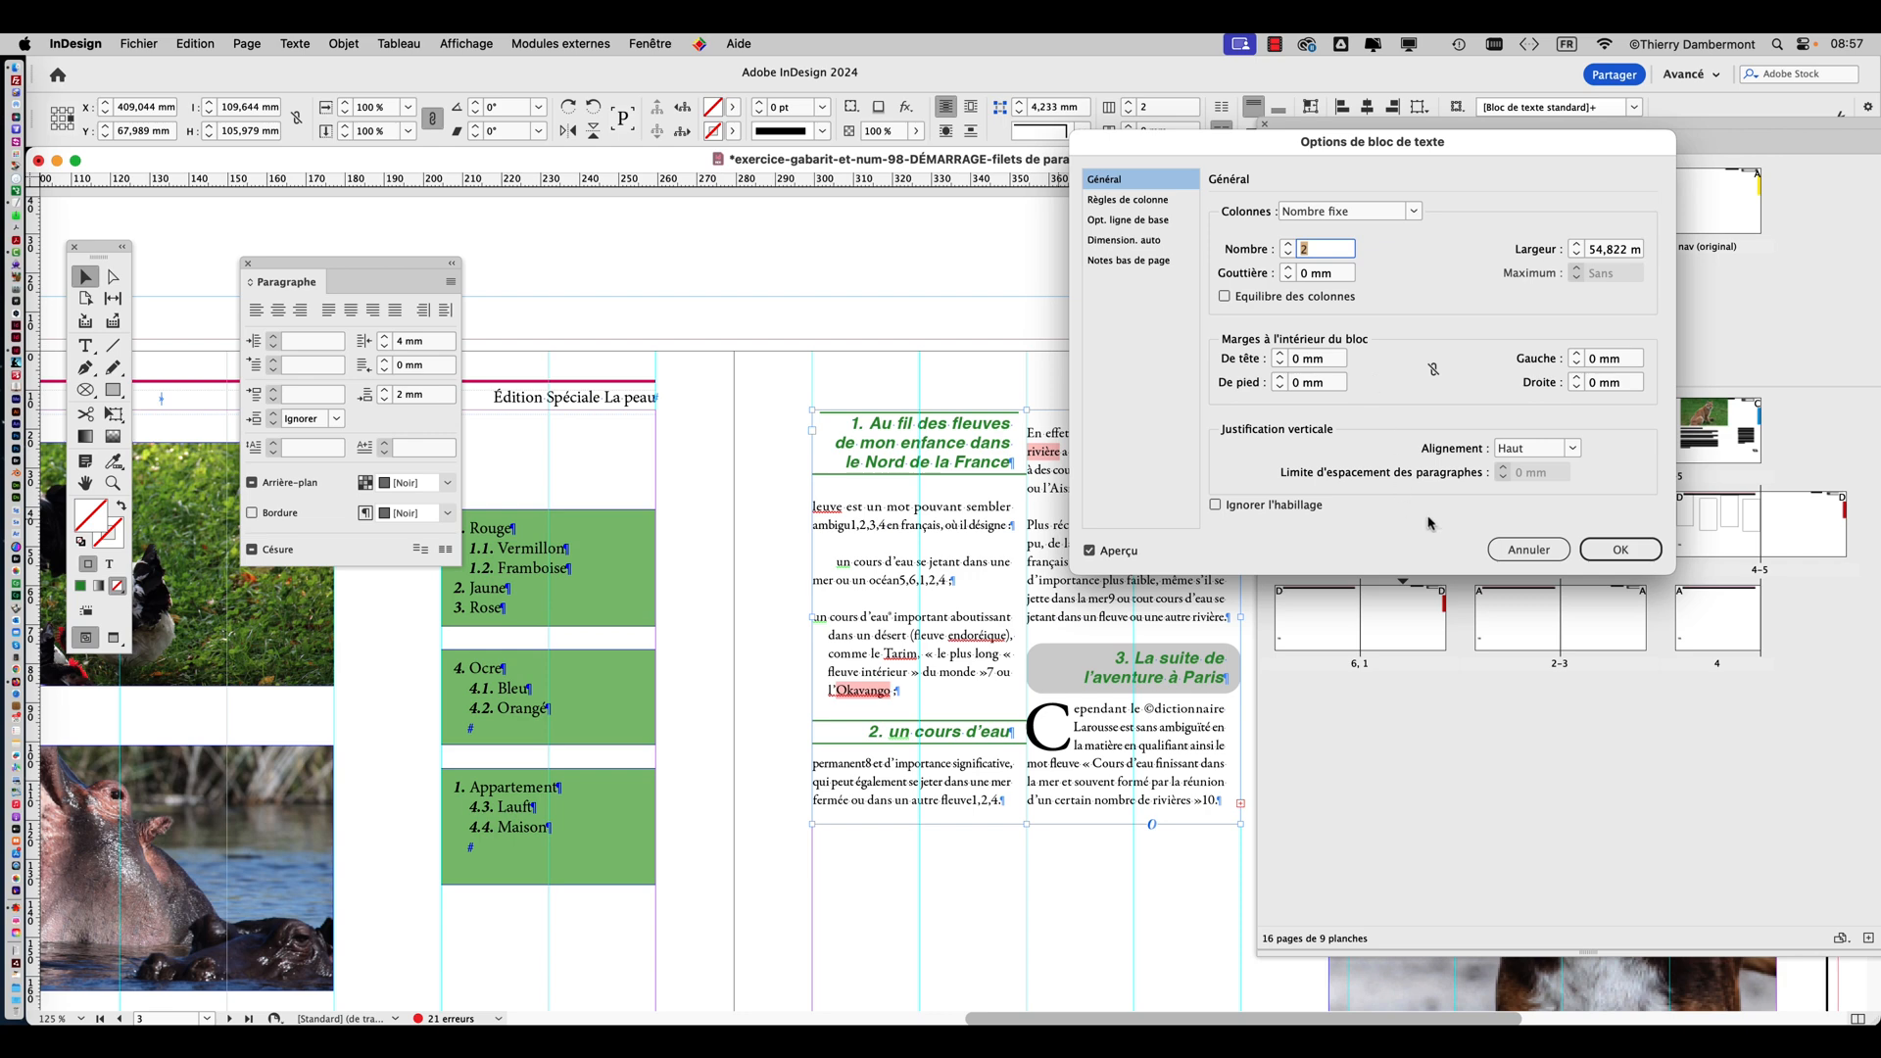
pyautogui.click(1526, 548)
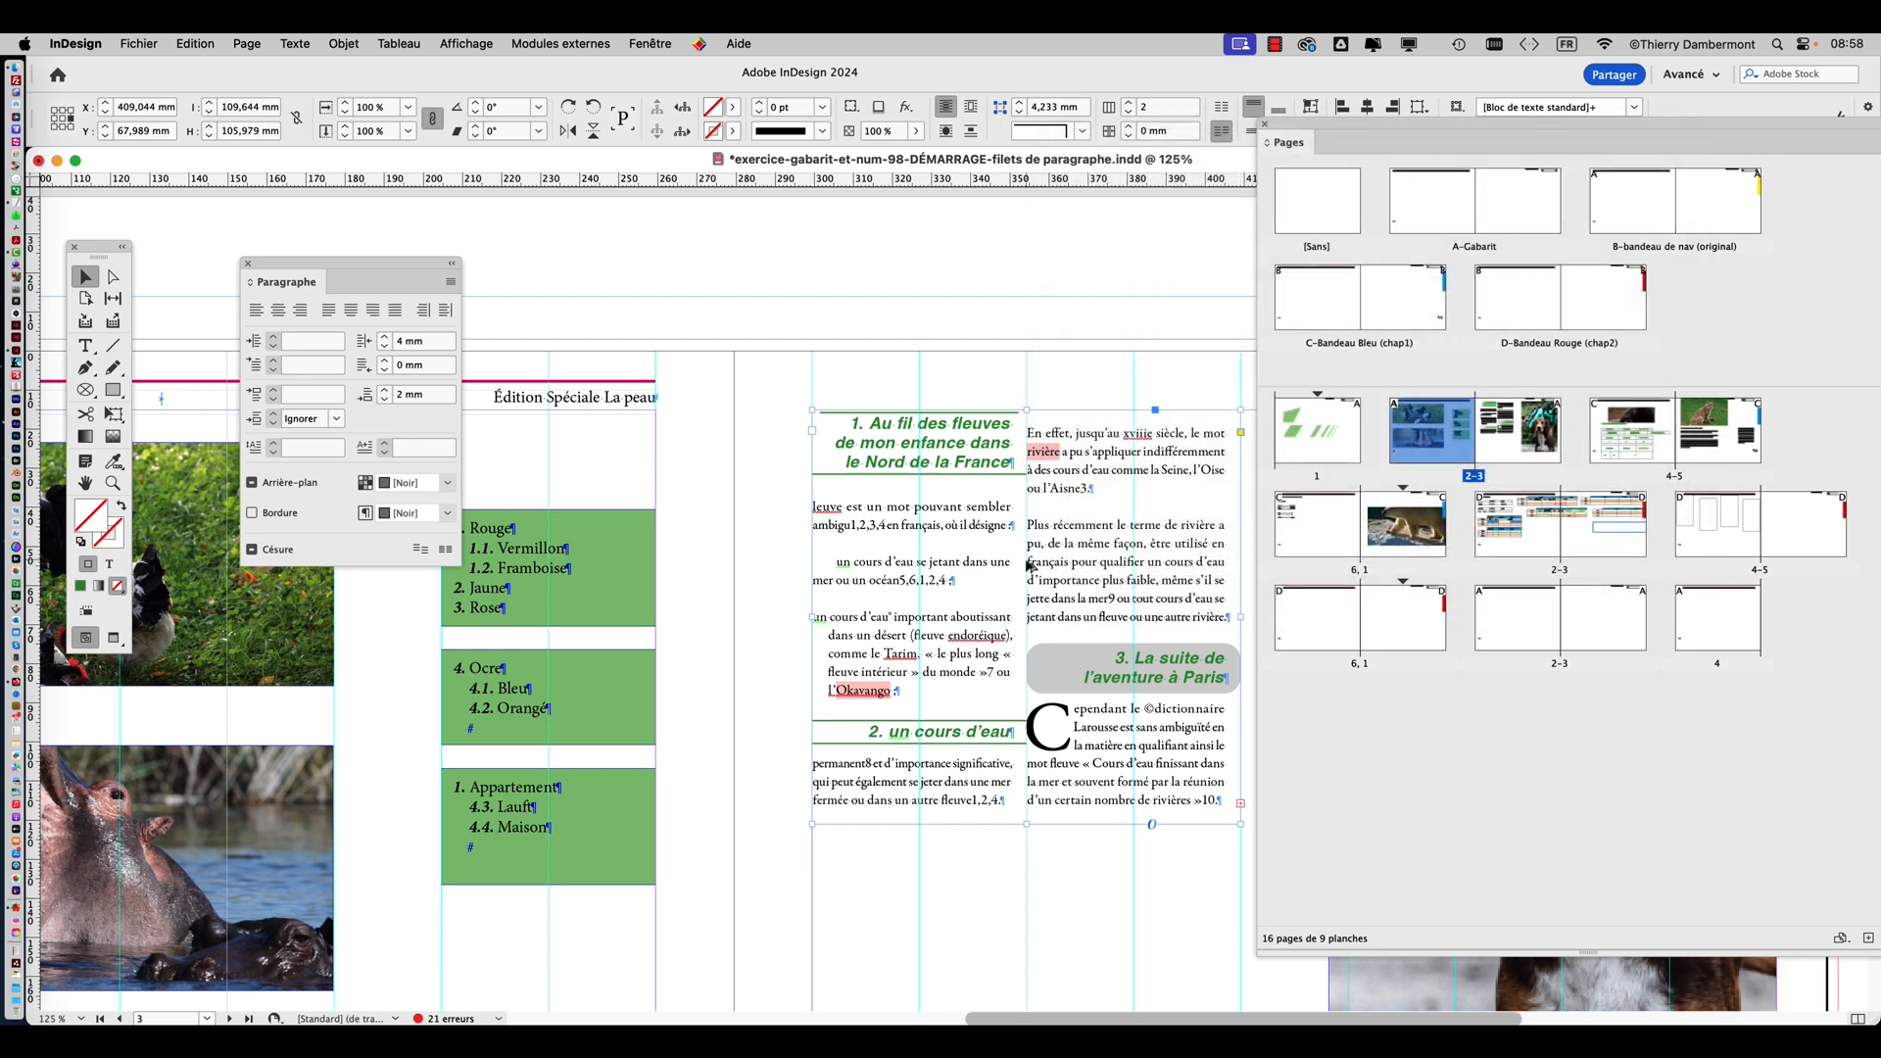
# Place the text cursor in the first green heading and reopen its paragraph rule settings beside the text.
pyautogui.scroll(2, 999, 550)
pyautogui.click(85, 345)
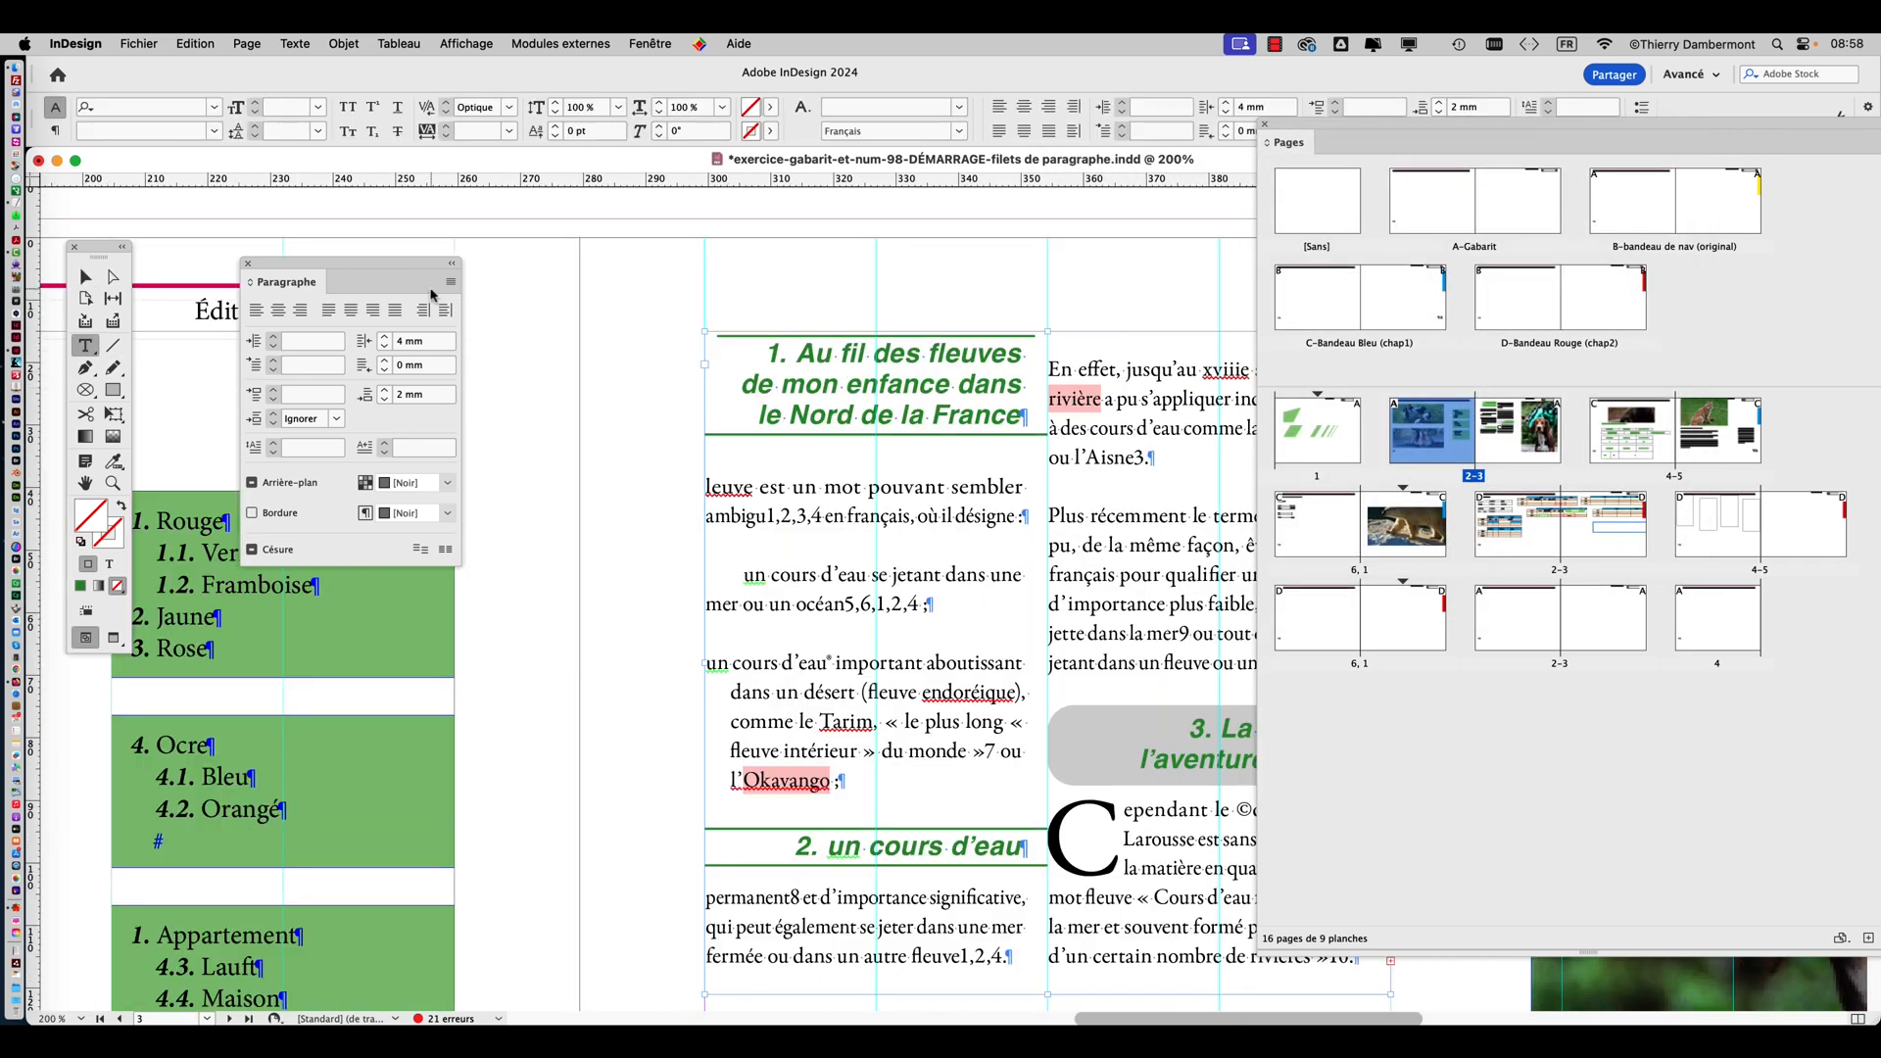
pyautogui.moveTo(362, 271); pyautogui.dragTo(611, 430)
pyautogui.click(907, 487)
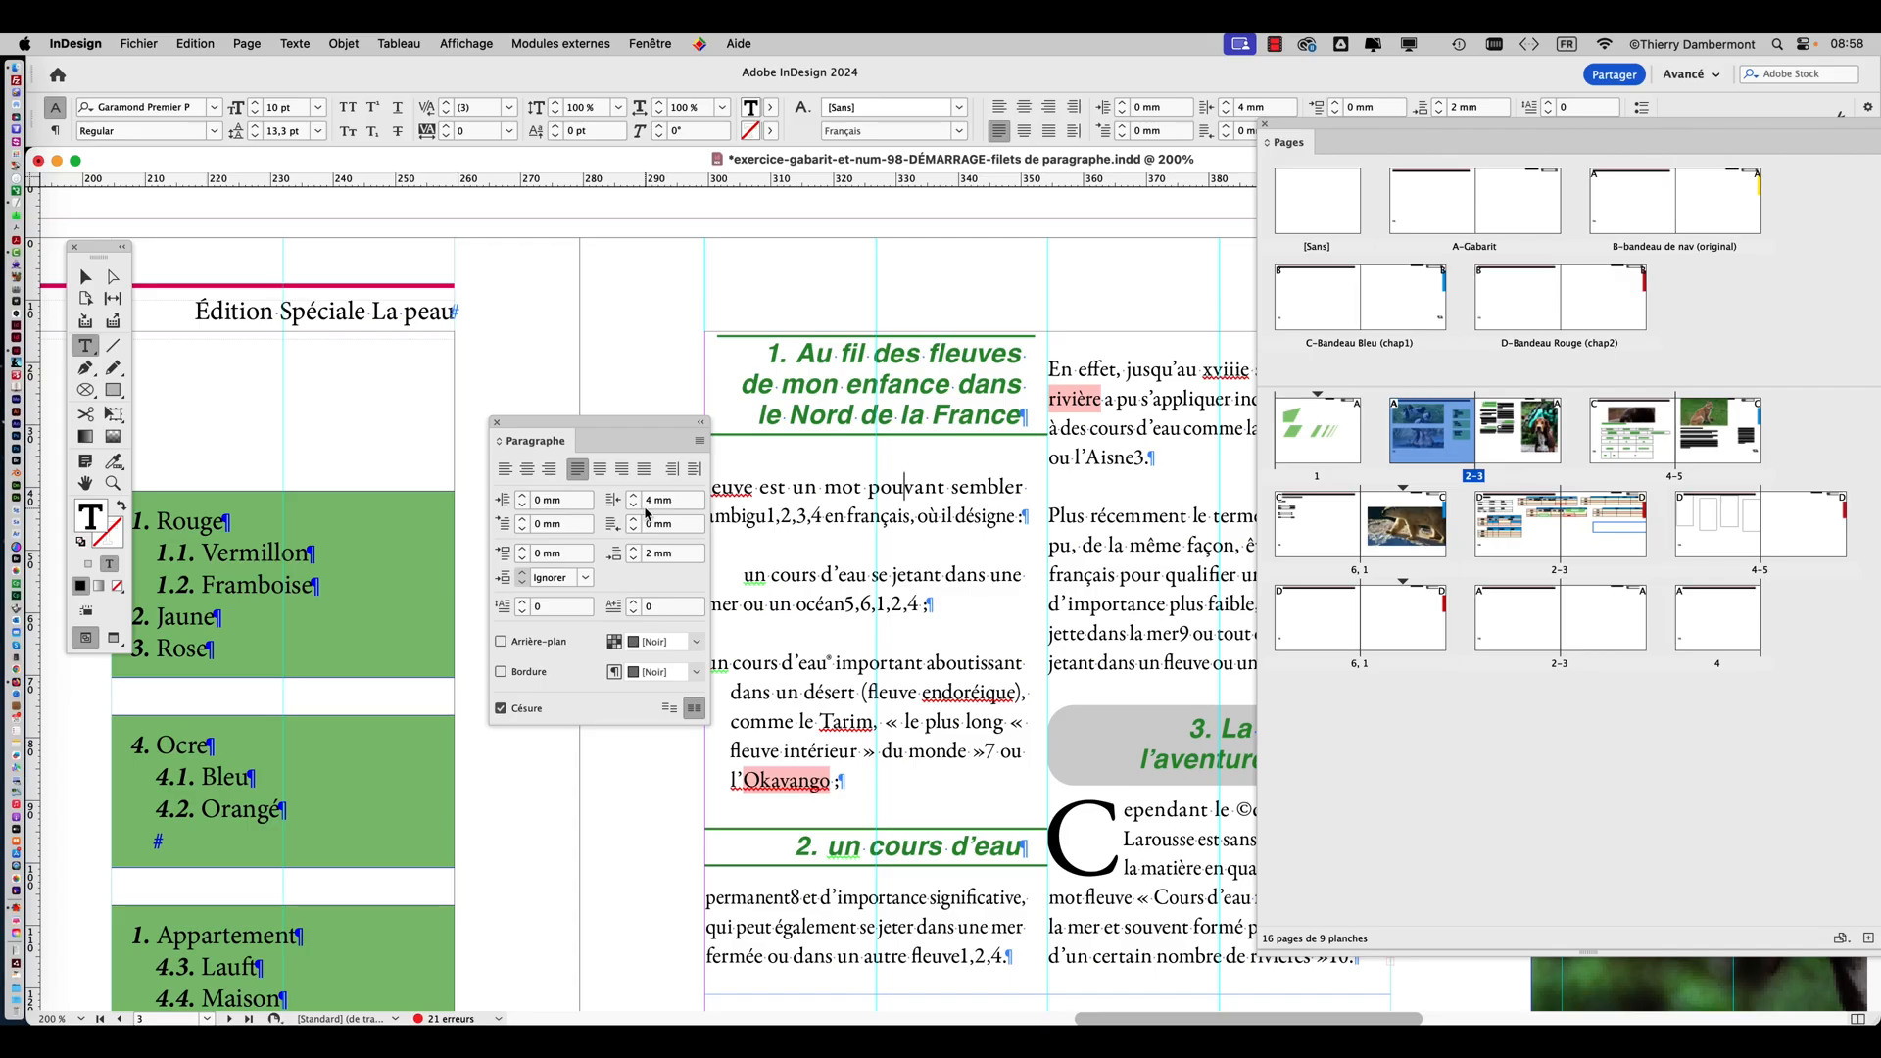
pyautogui.click(495, 424)
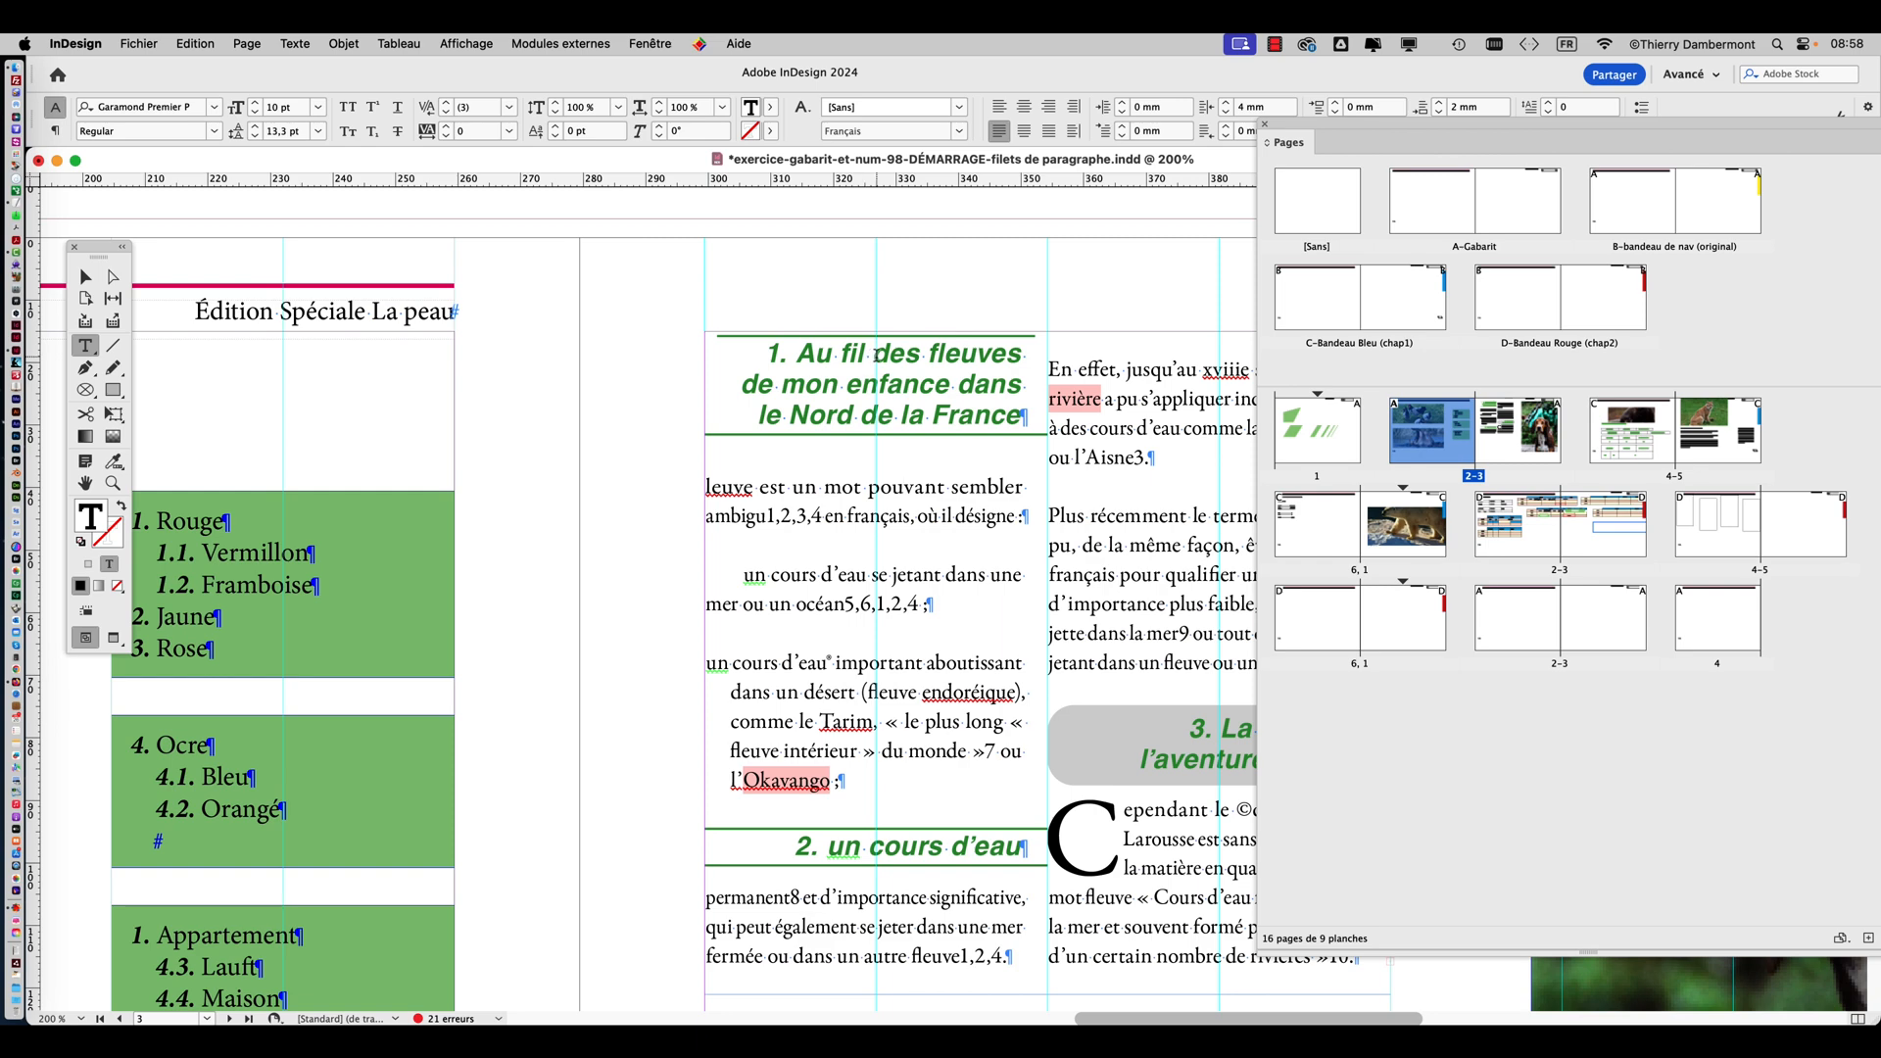
pyautogui.click(312, 43)
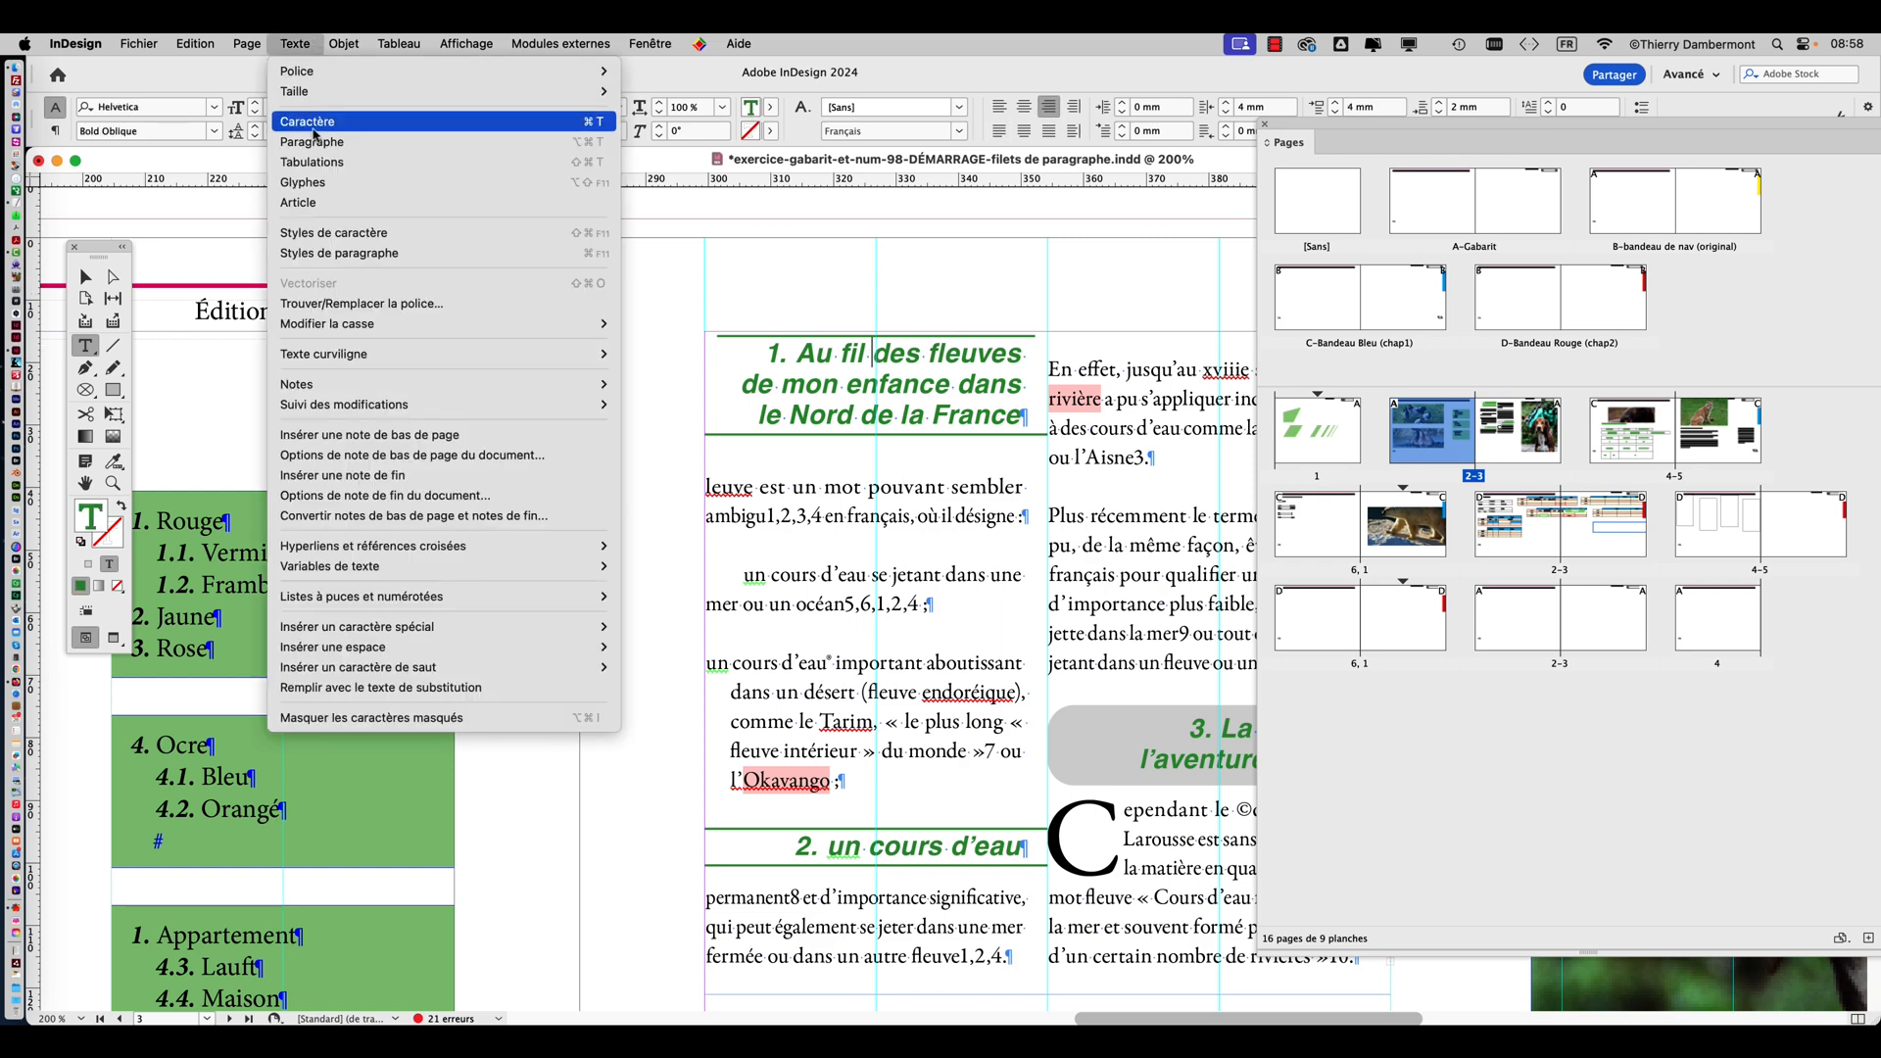
pyautogui.click(318, 137)
pyautogui.click(699, 441)
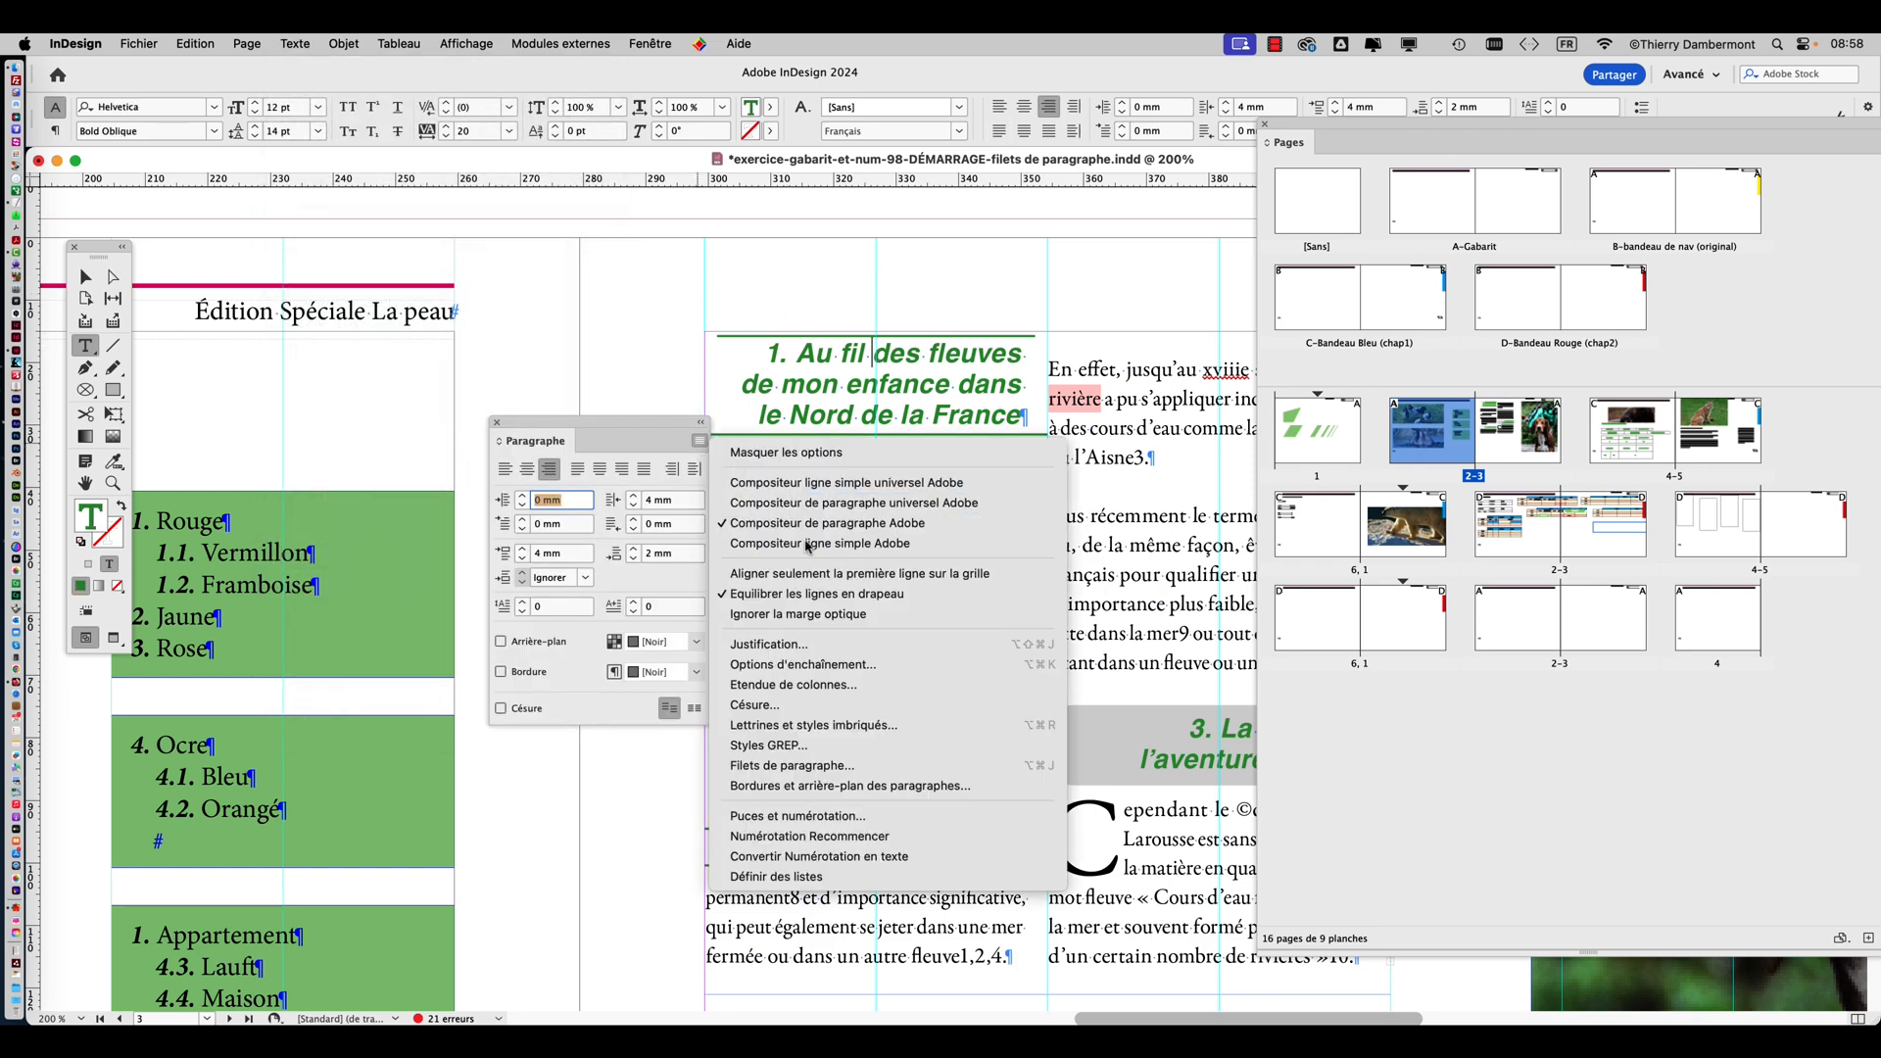
pyautogui.click(811, 765)
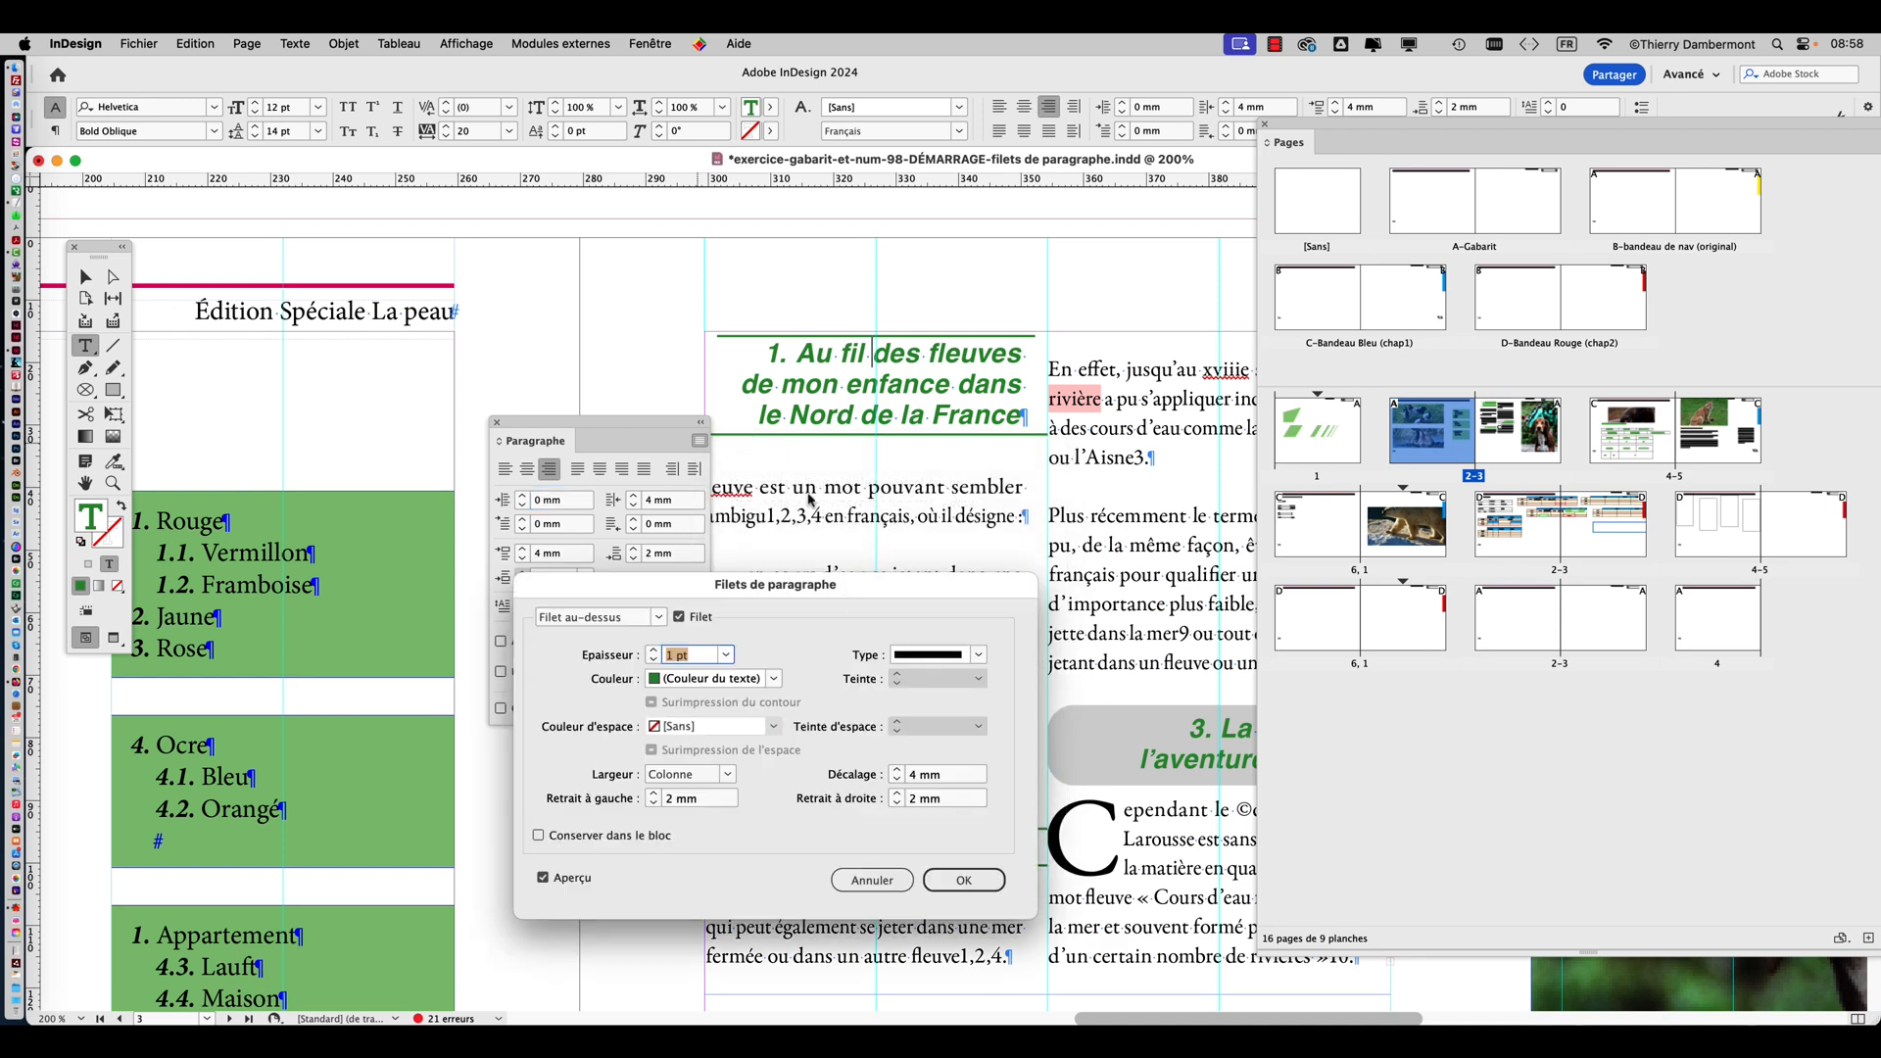
pyautogui.moveTo(813, 580); pyautogui.dragTo(1416, 182)
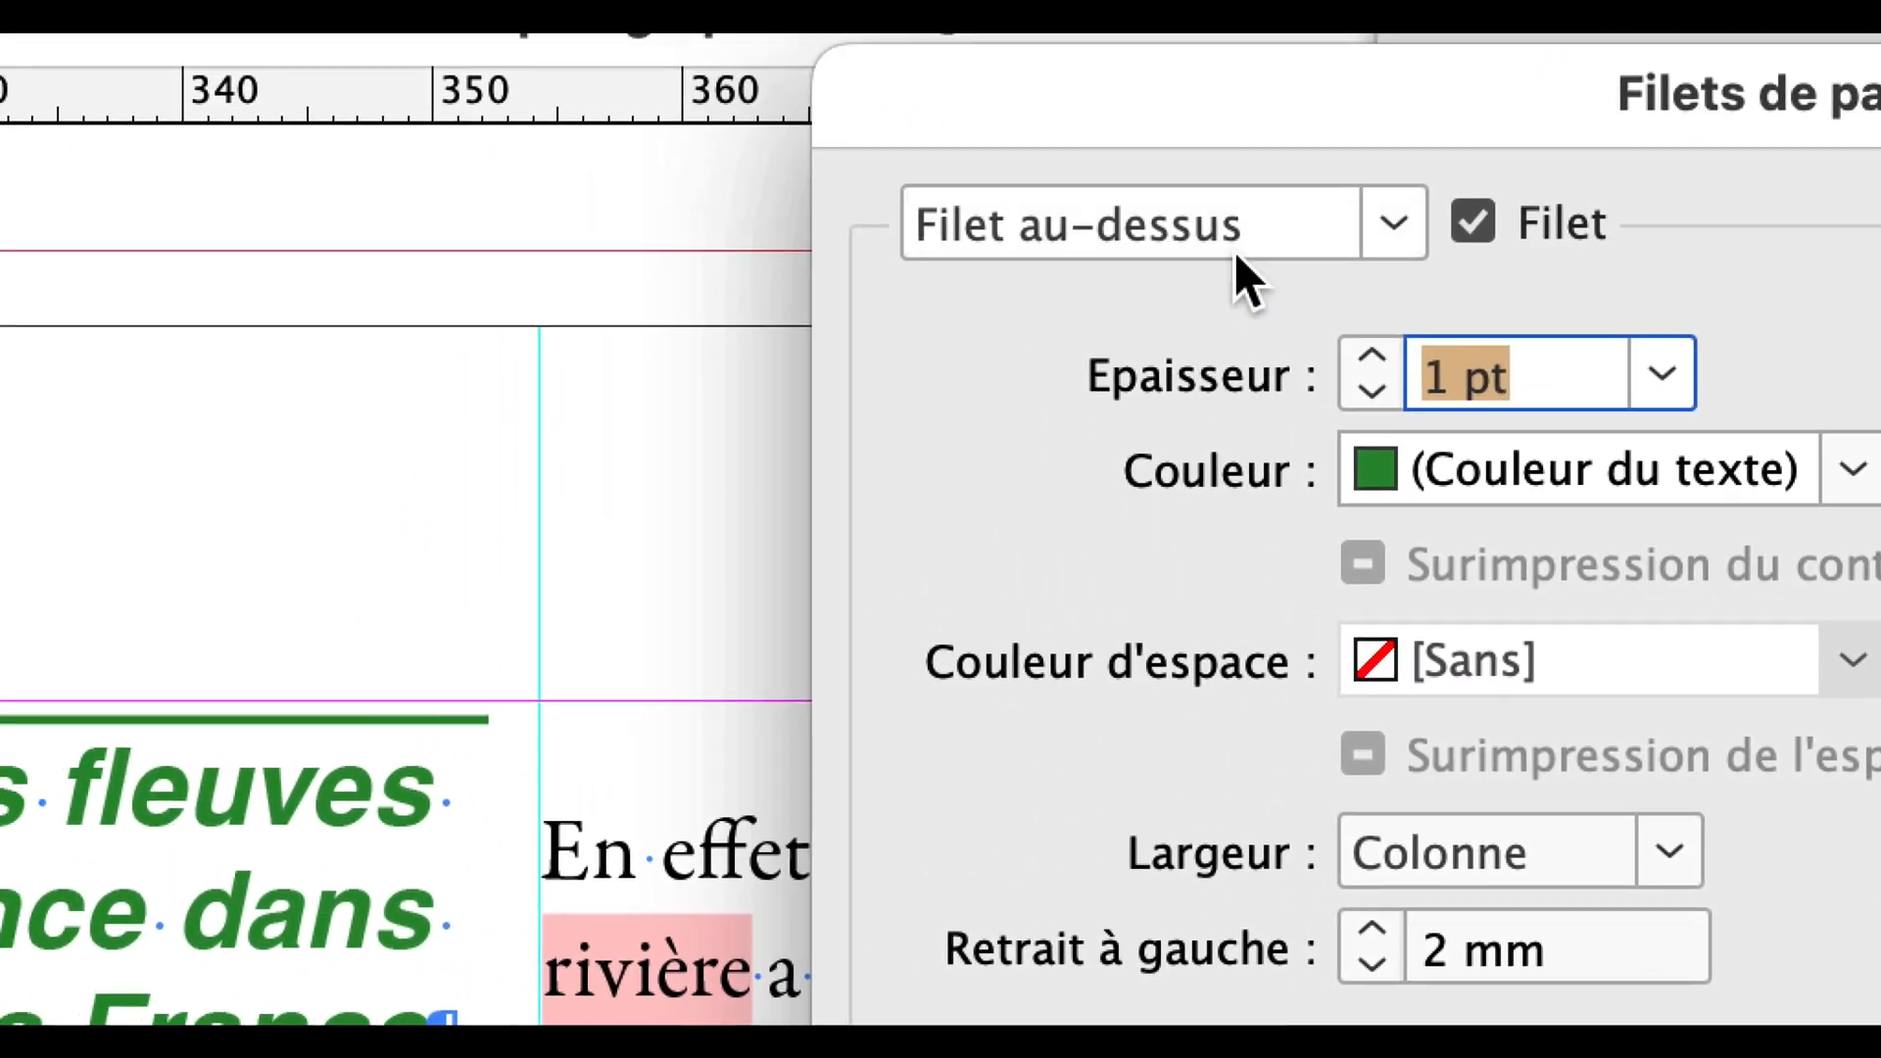
# Set the left and right indents of the rule below the first green heading to 2 mm and apply them.
pyautogui.click(1230, 264)
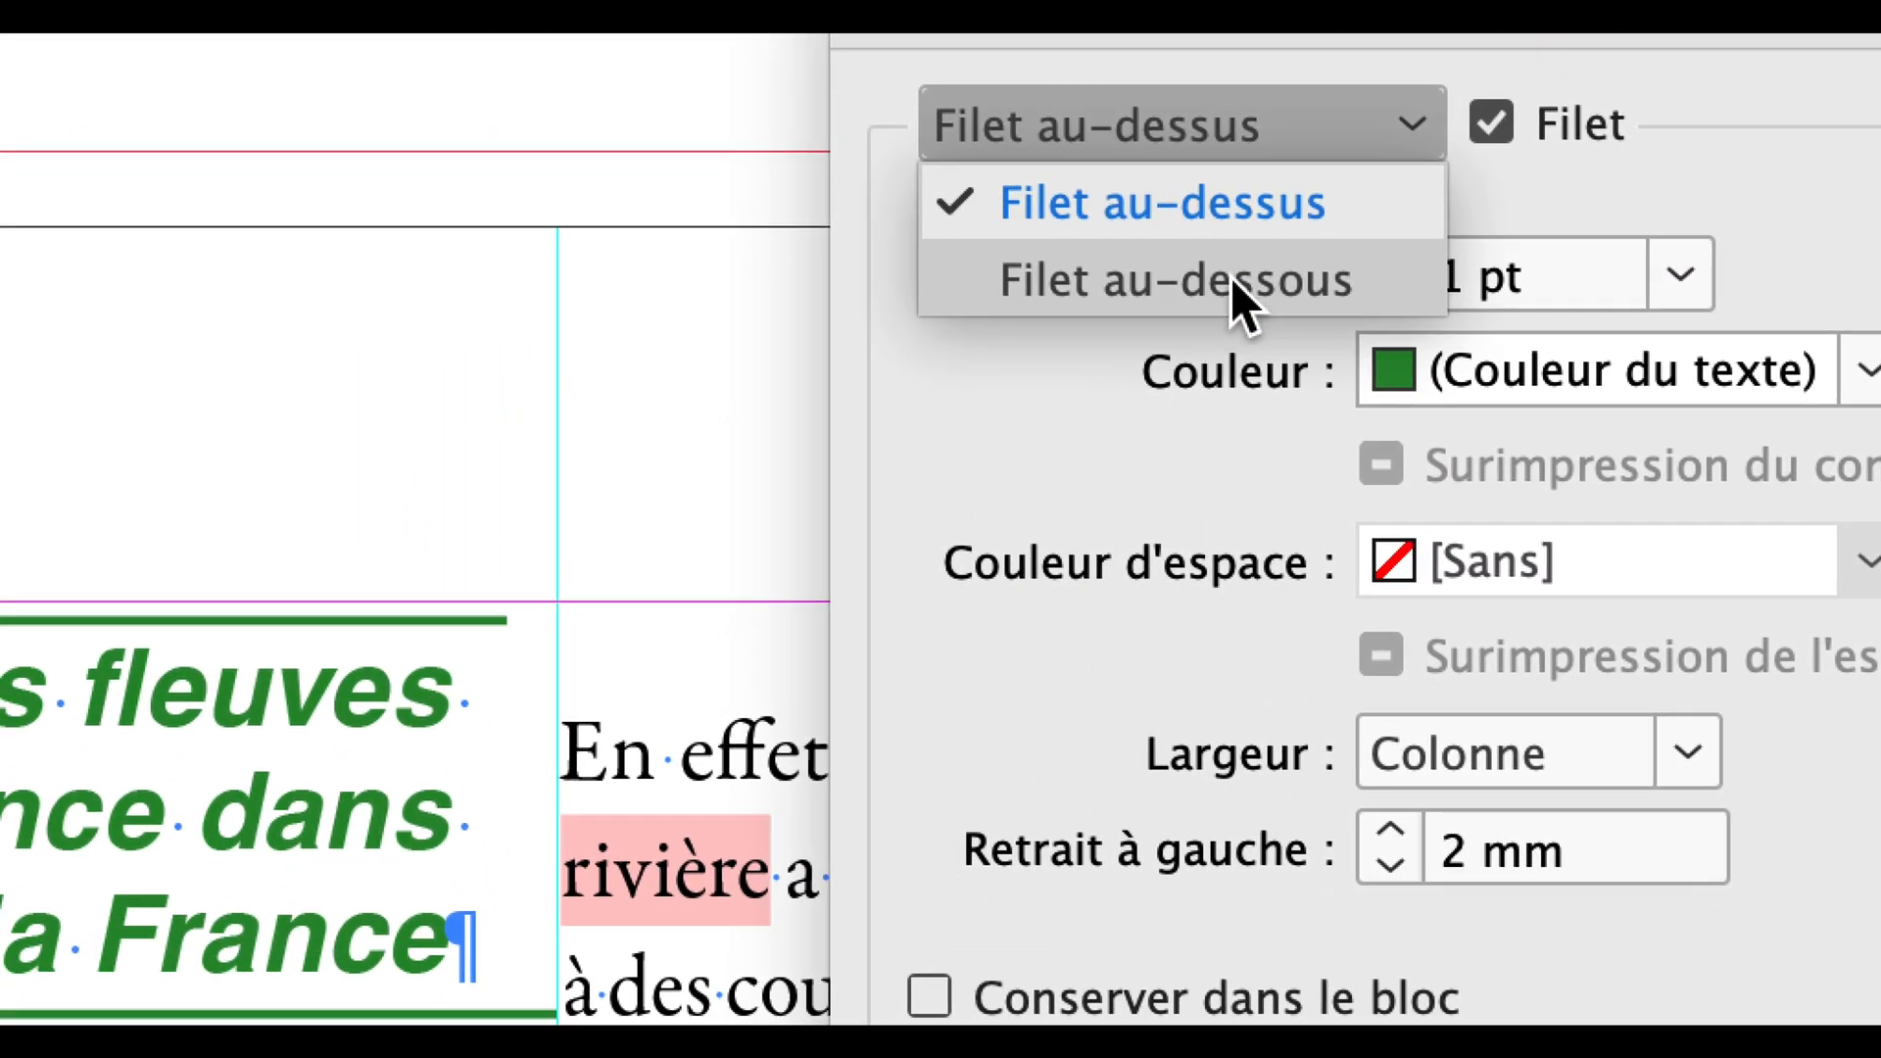
pyautogui.click(1239, 316)
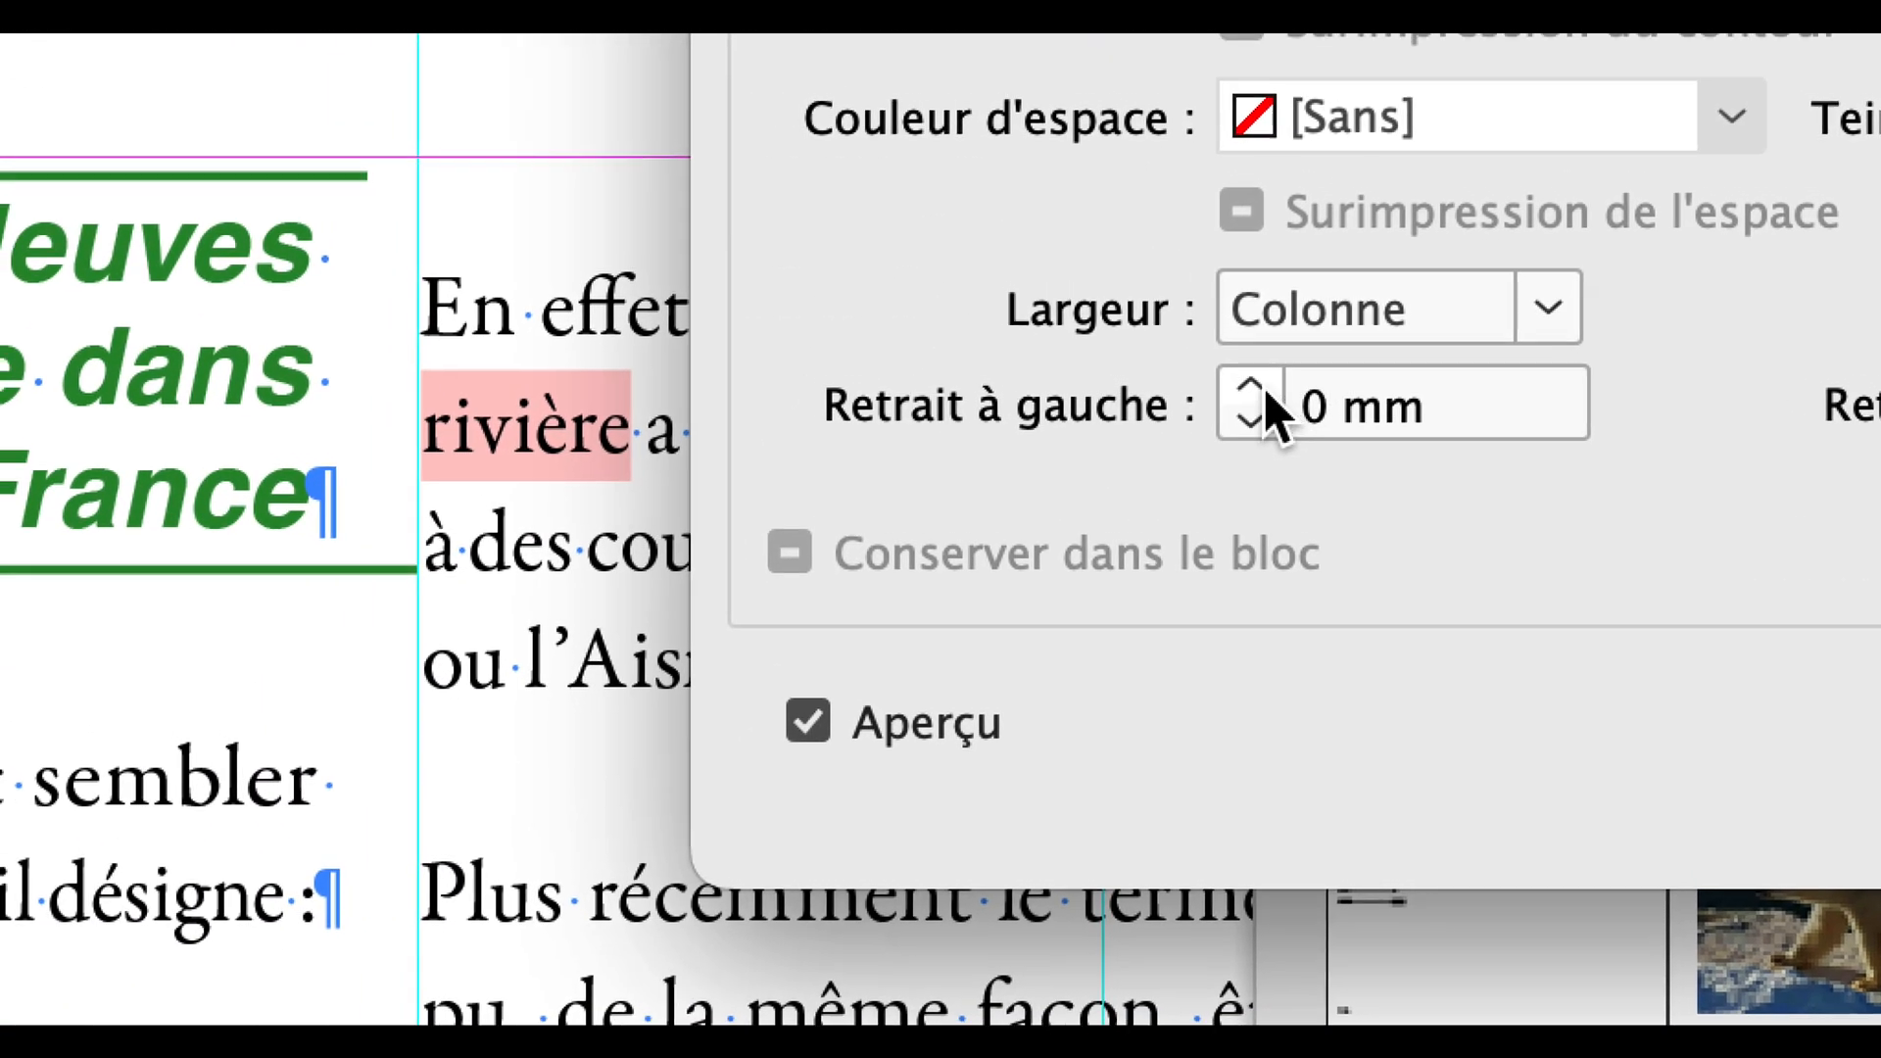
pyautogui.click(1156, 940)
pyautogui.click(1253, 390)
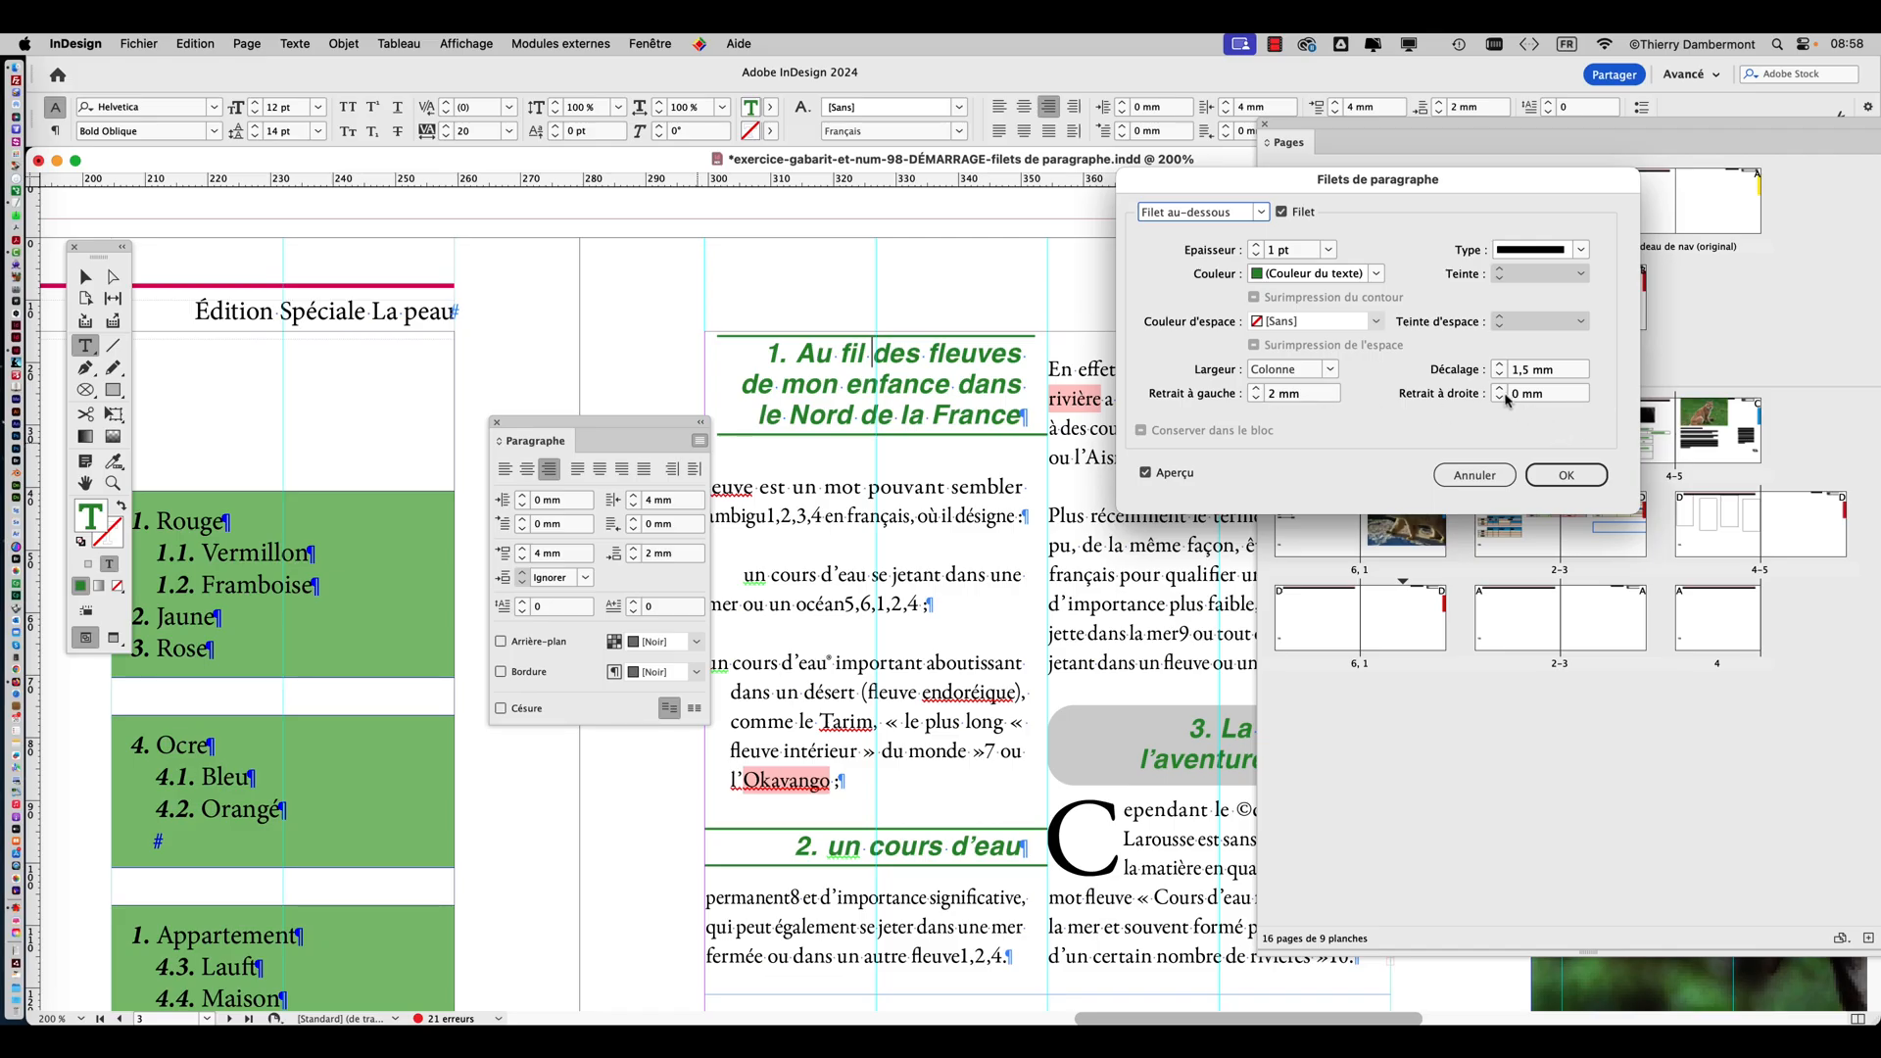
pyautogui.click(1500, 389)
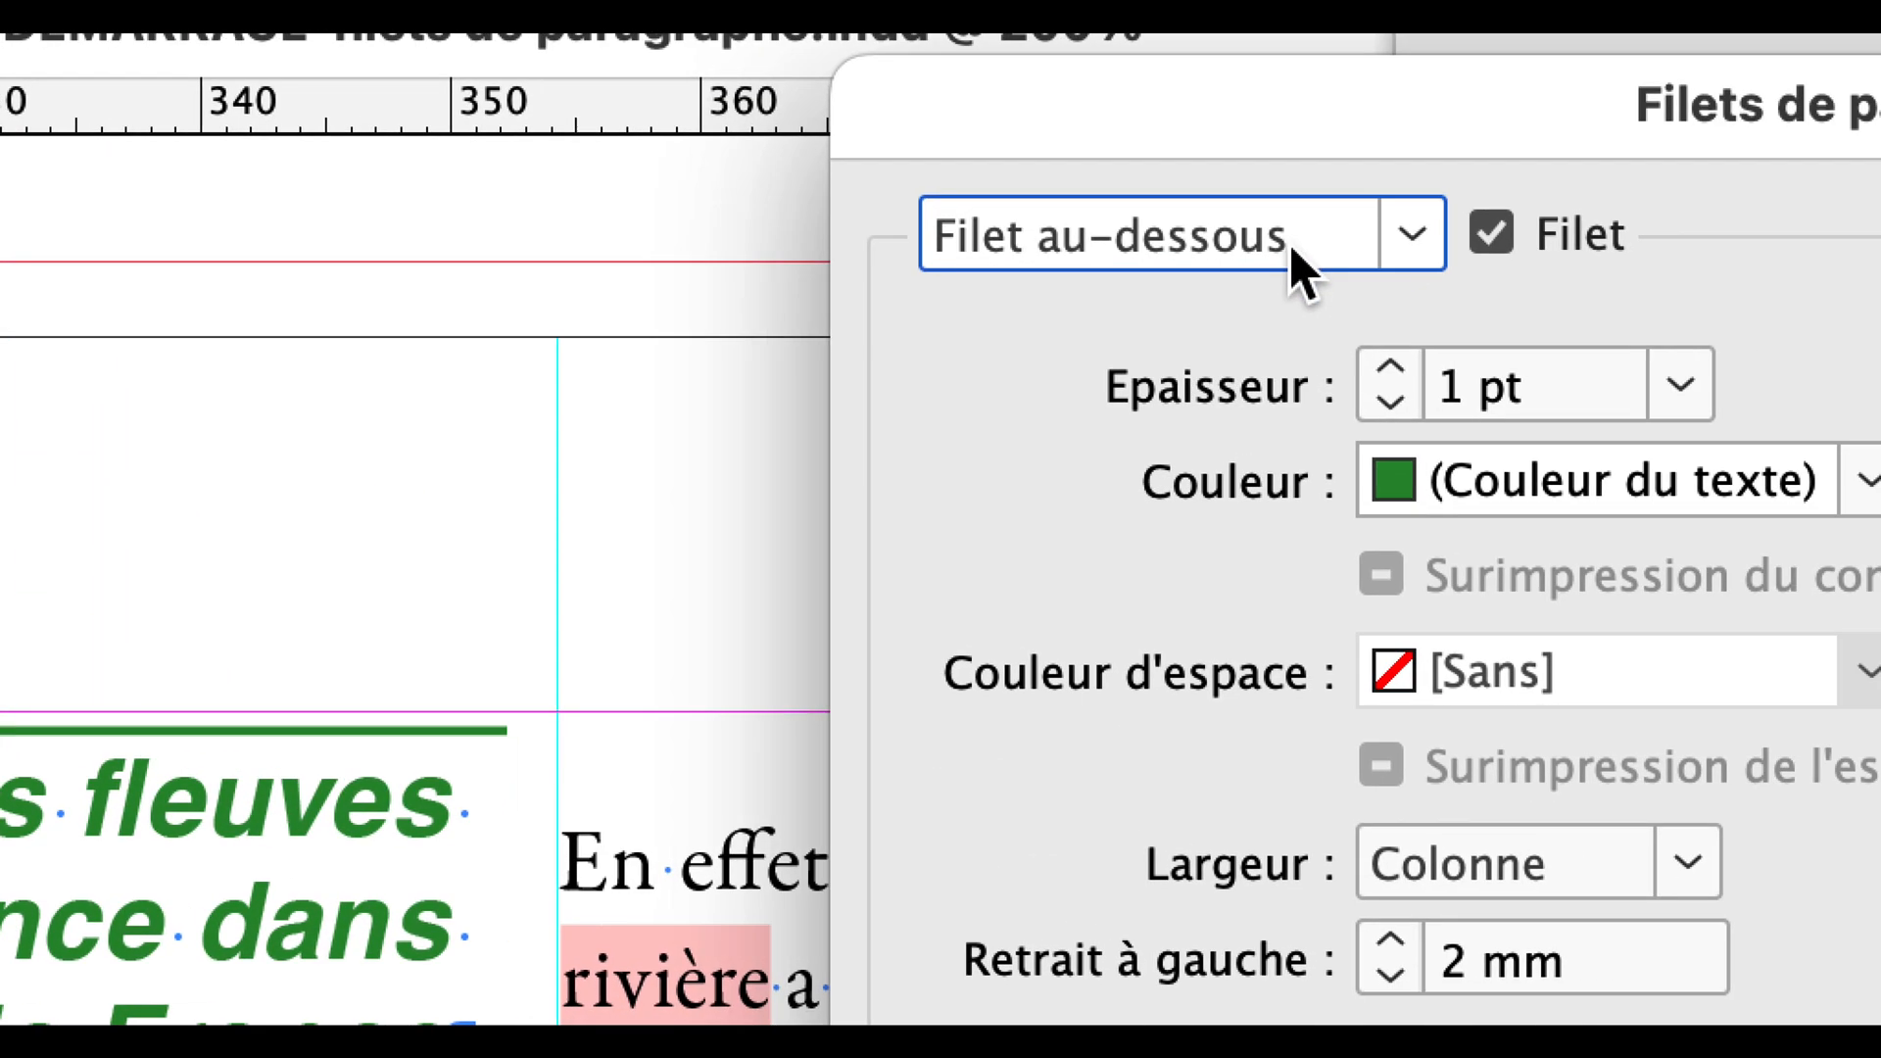
pyautogui.click(1293, 258)
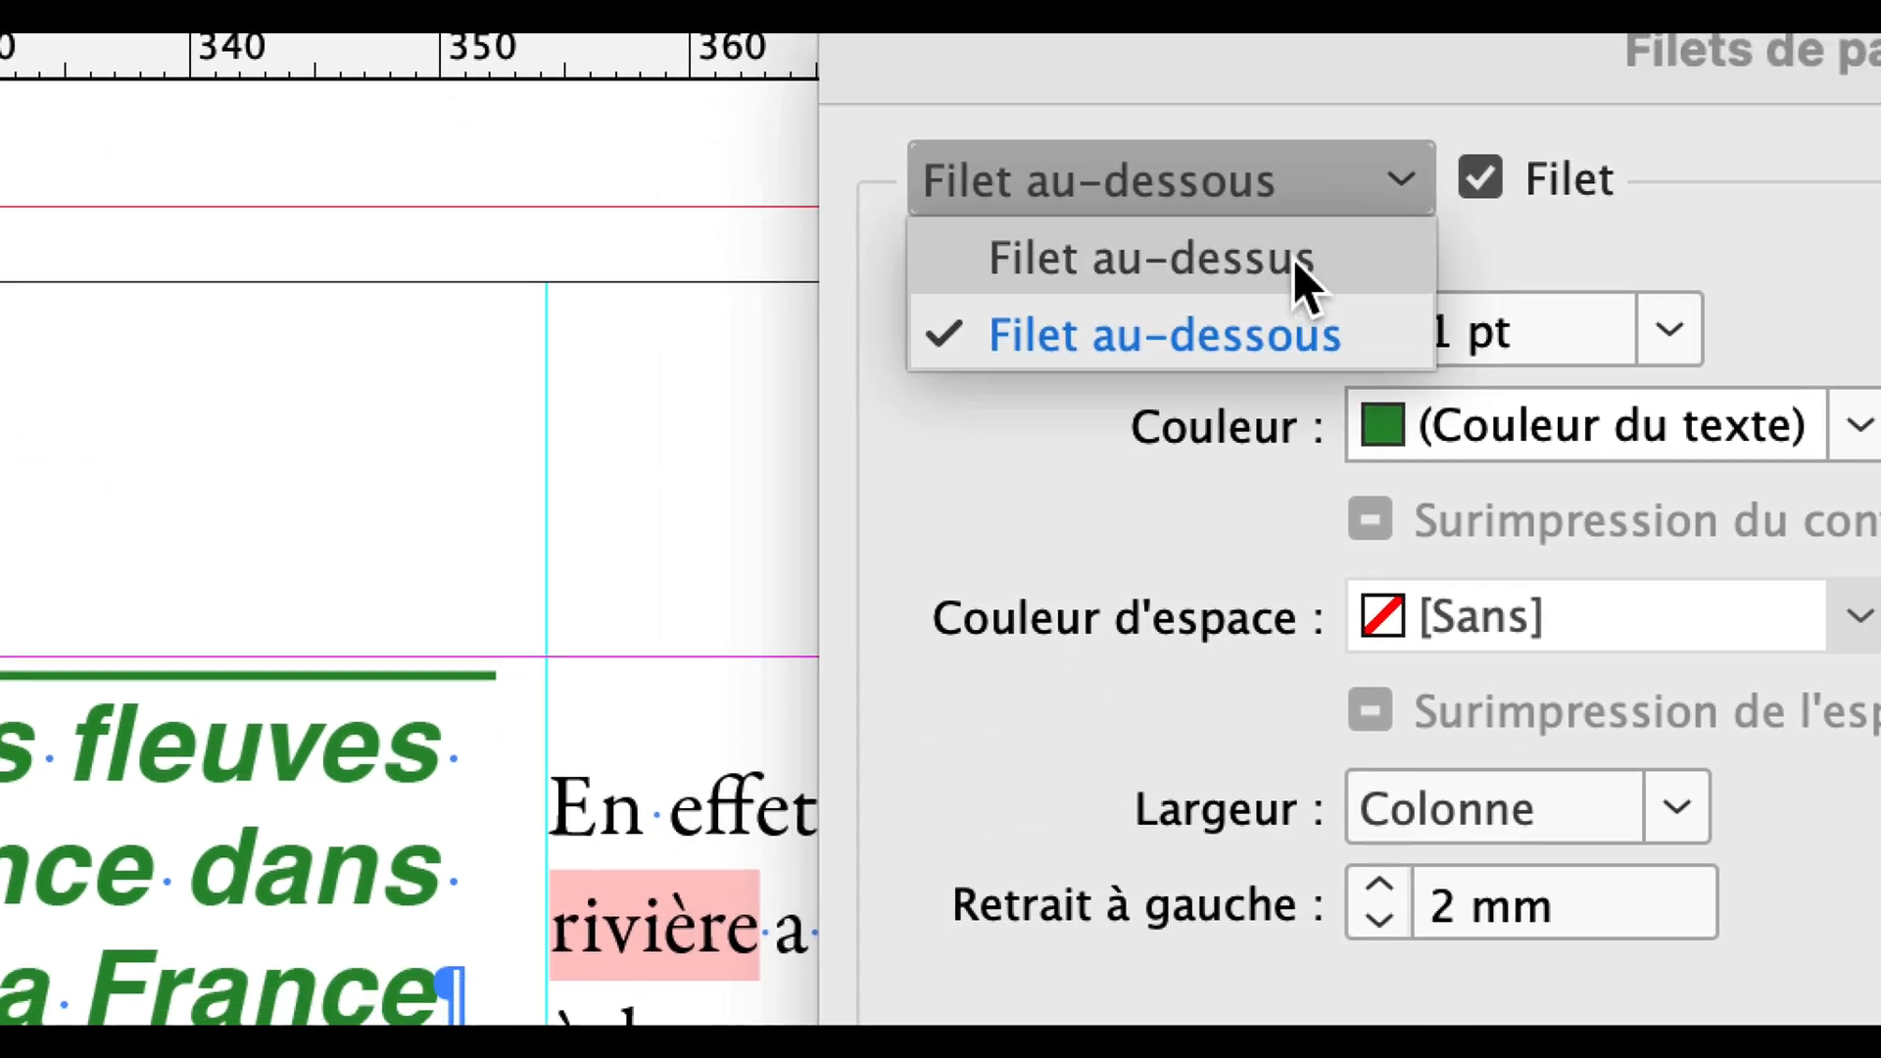
pyautogui.click(1293, 318)
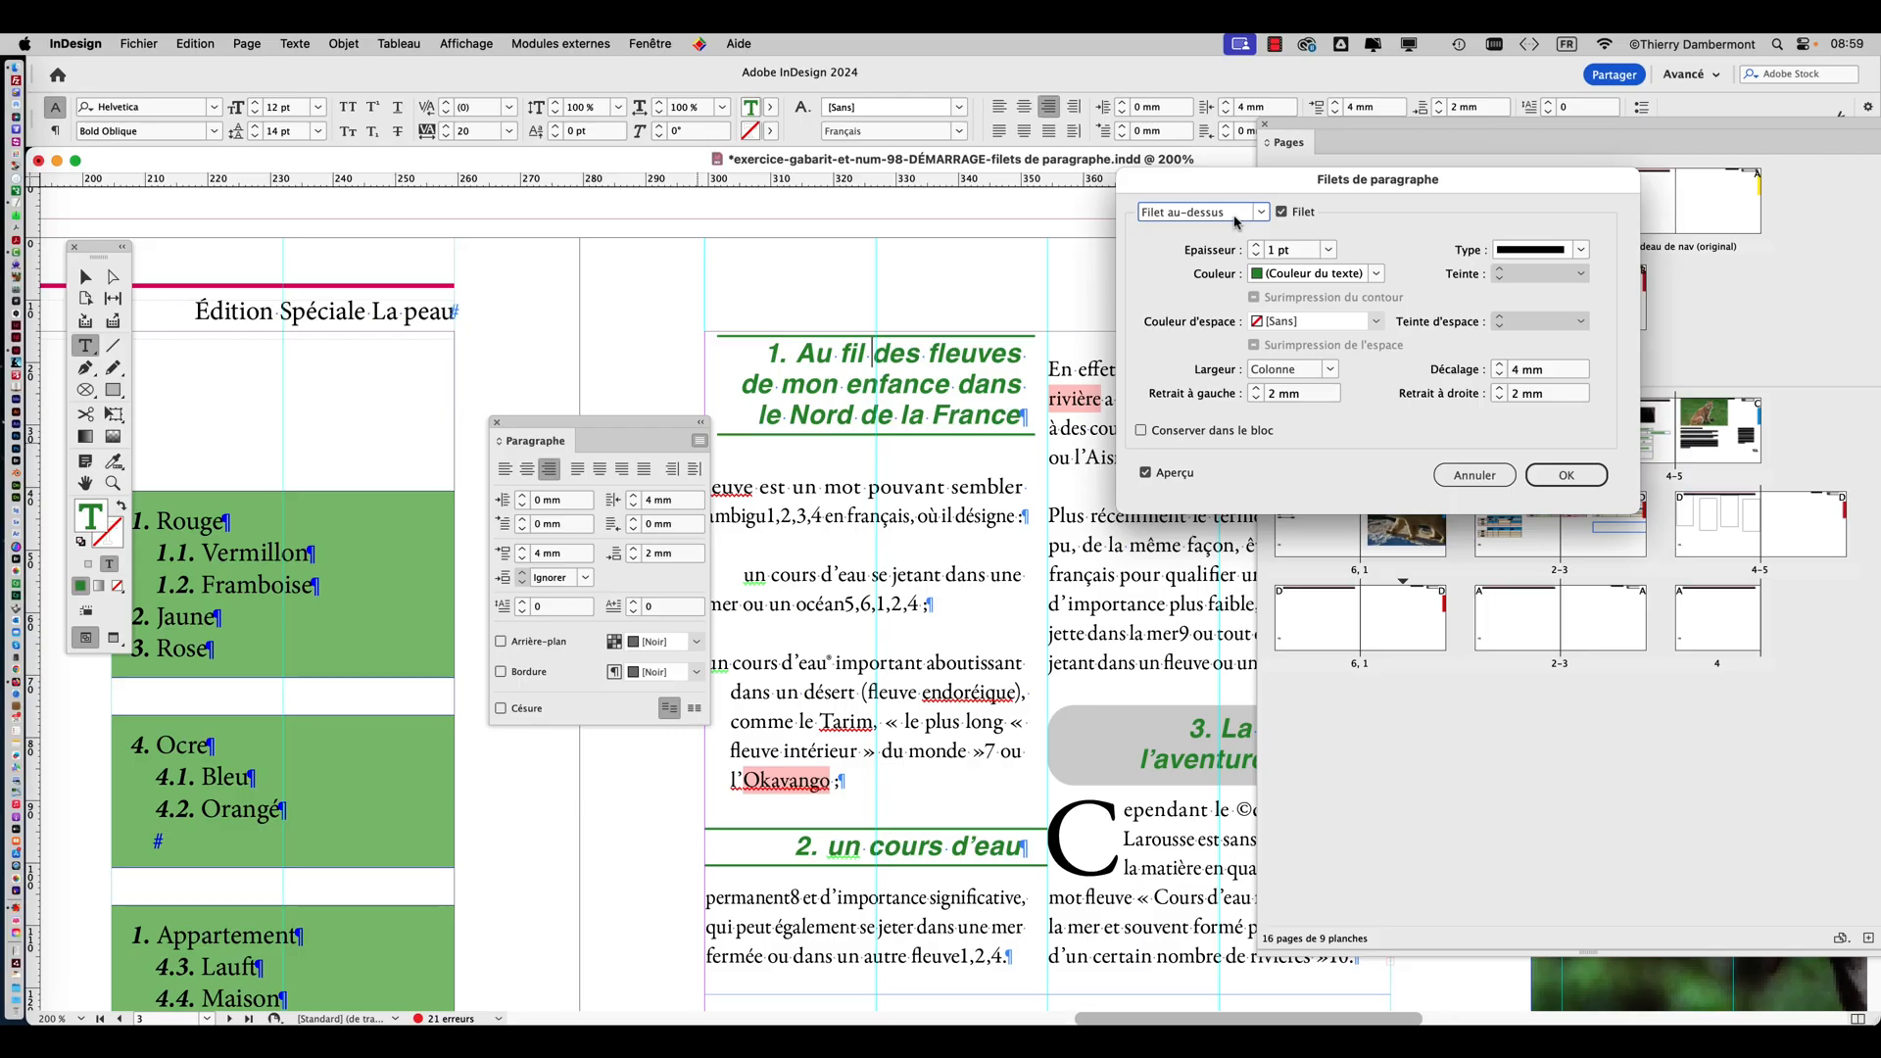
pyautogui.click(1557, 474)
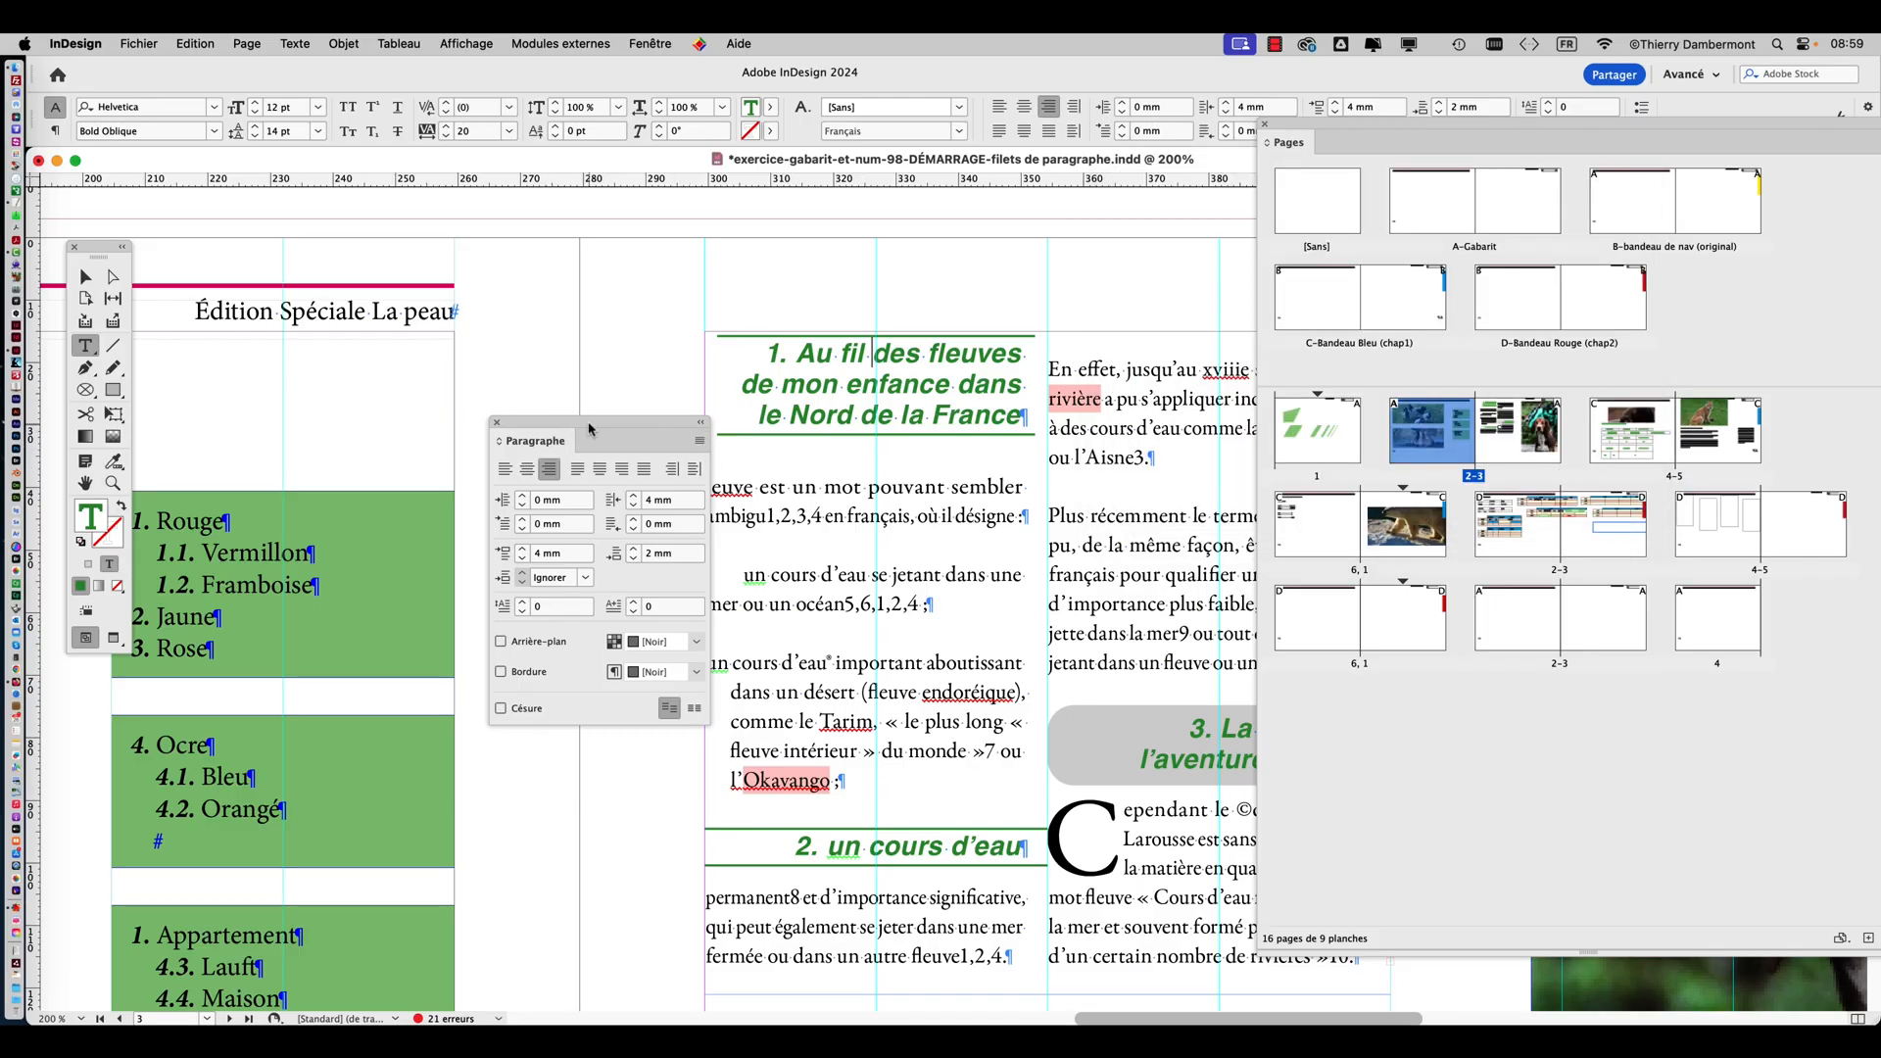
# Turn off both the rule above and the rule below for the first green heading.
pyautogui.moveTo(589, 428); pyautogui.dragTo(410, 273)
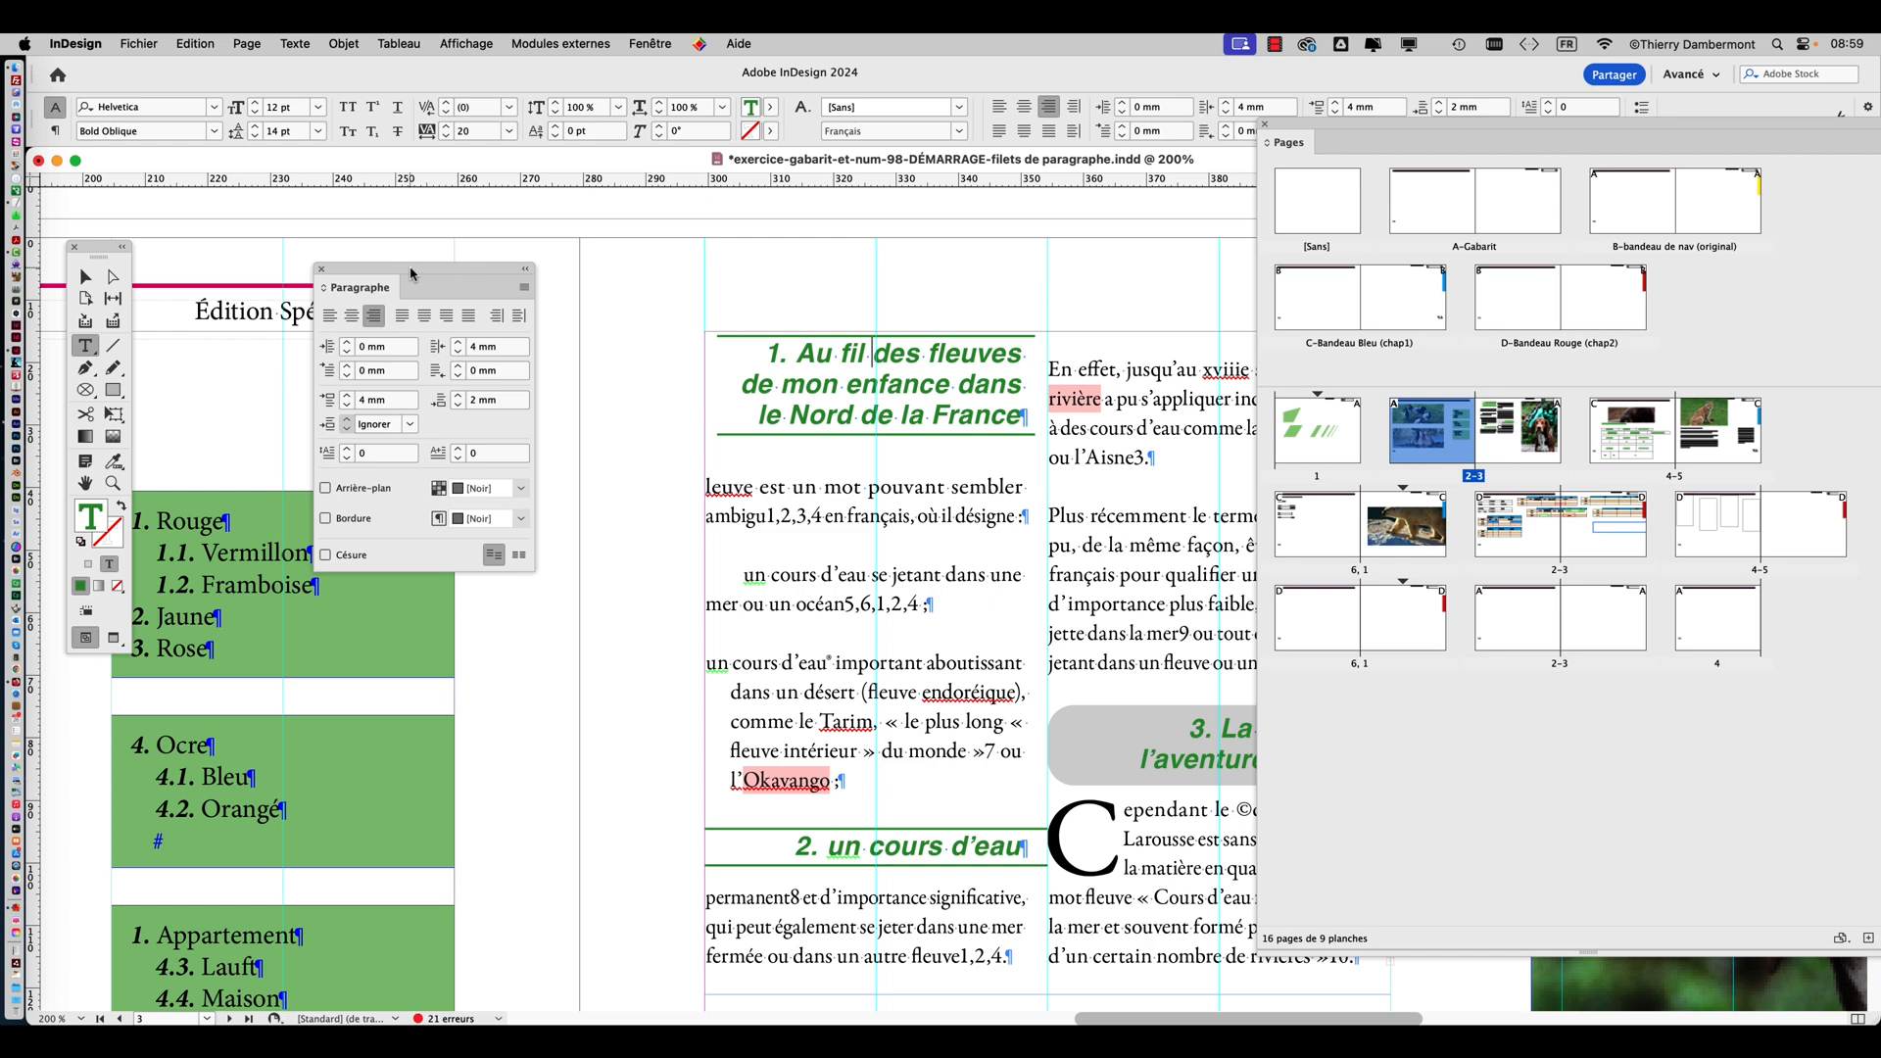
pyautogui.moveTo(468, 270); pyautogui.dragTo(315, 200)
pyautogui.click(370, 217)
pyautogui.click(562, 544)
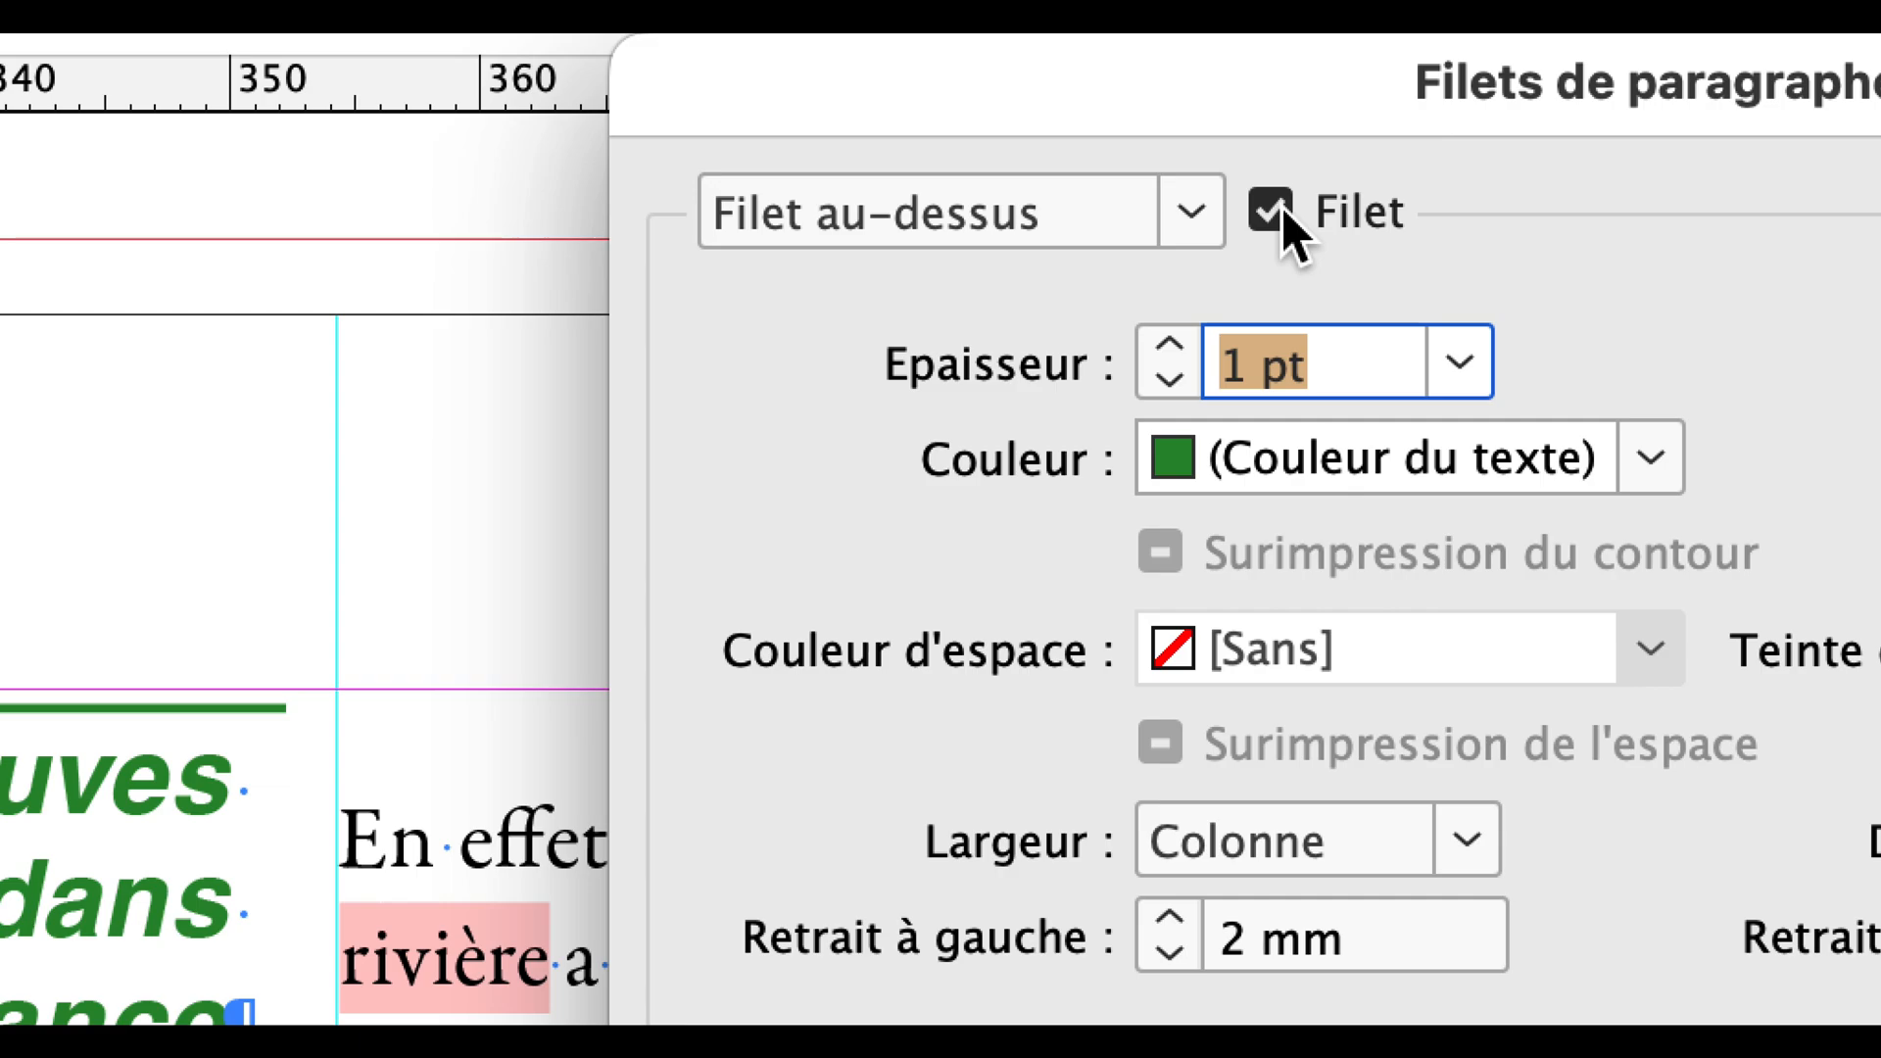
pyautogui.click(1272, 210)
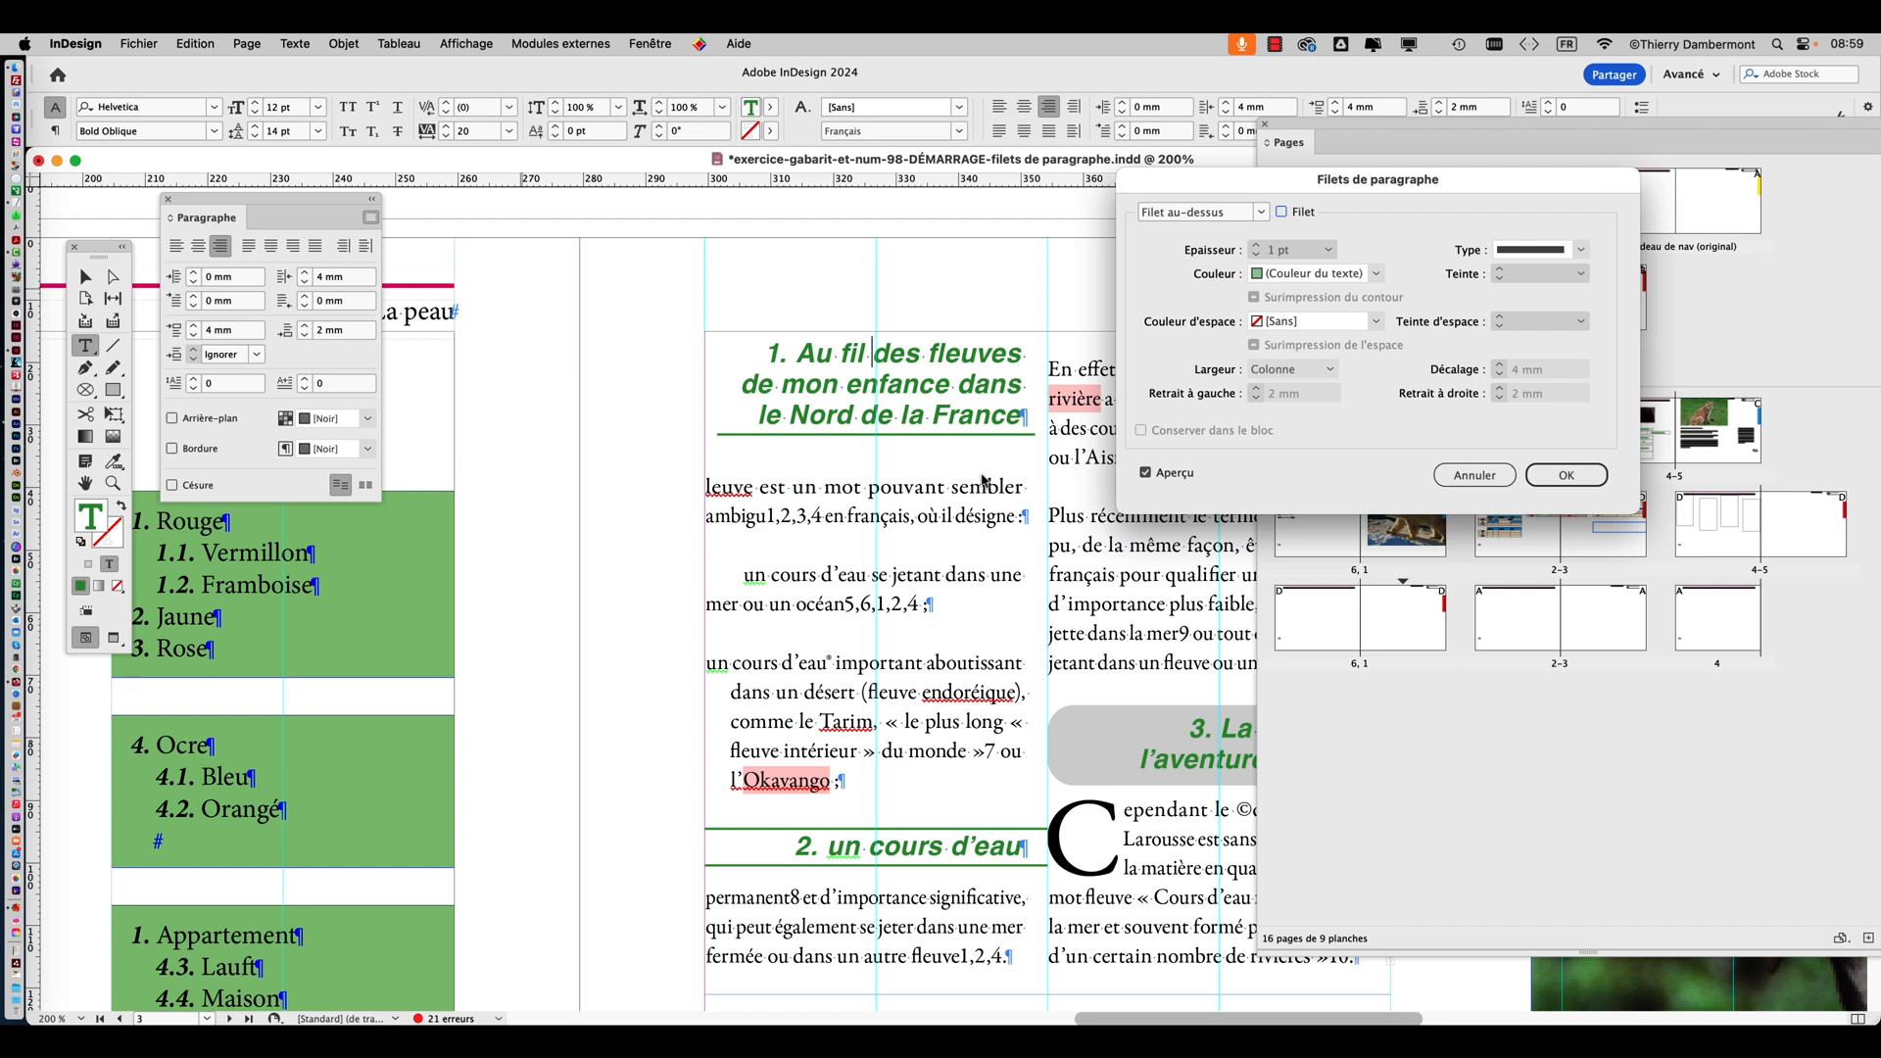
pyautogui.click(1217, 216)
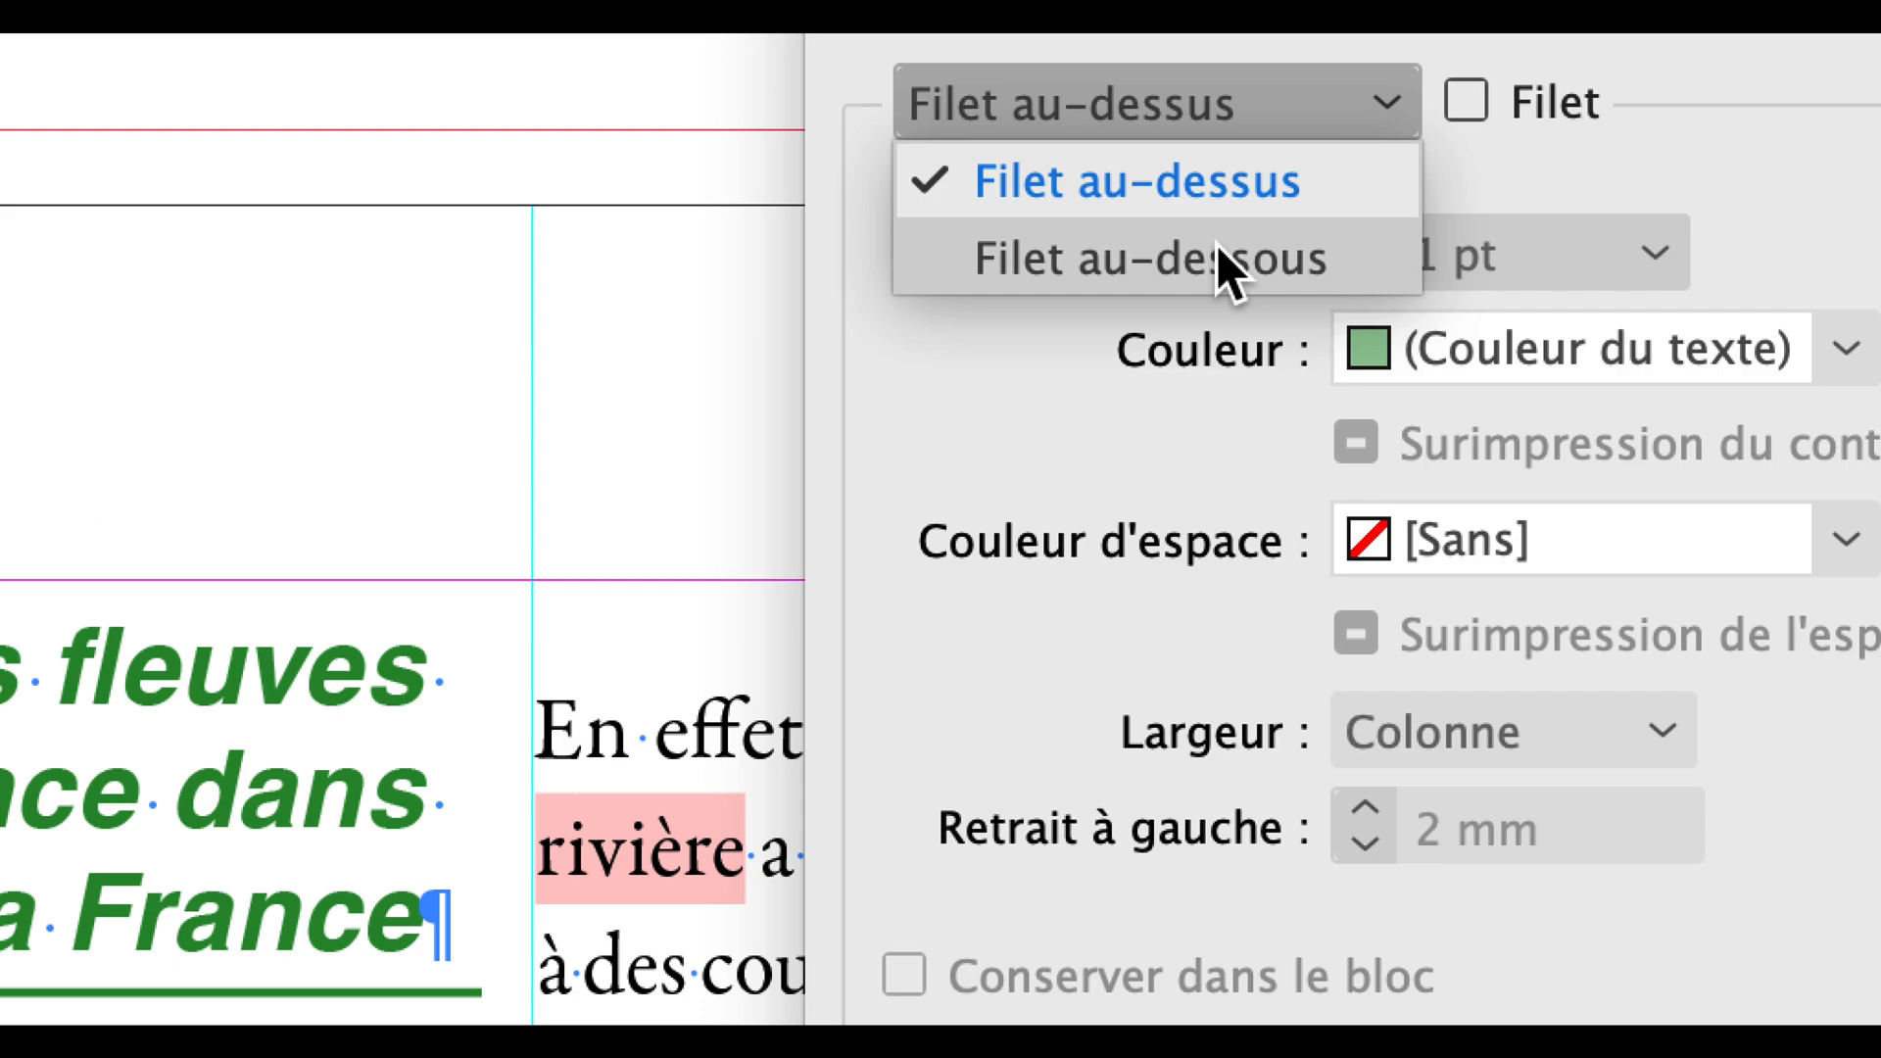
pyautogui.click(1216, 256)
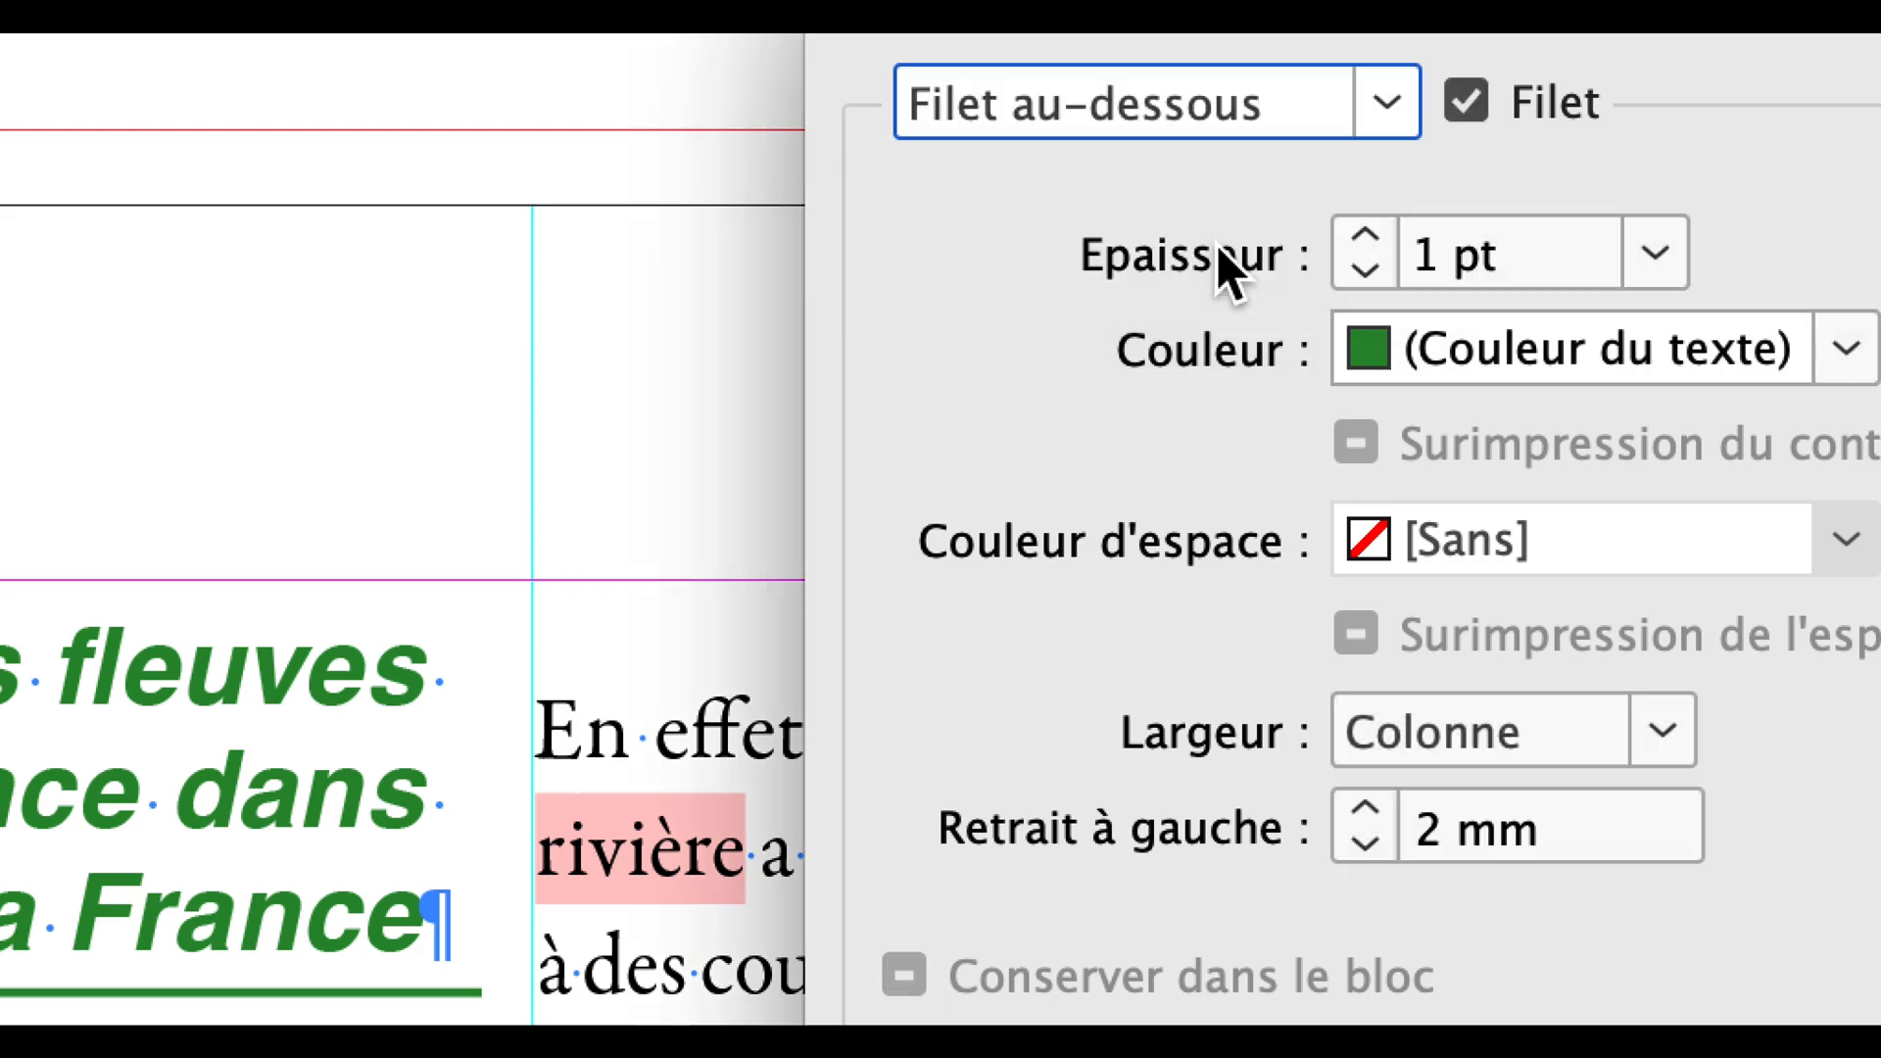
pyautogui.click(1465, 101)
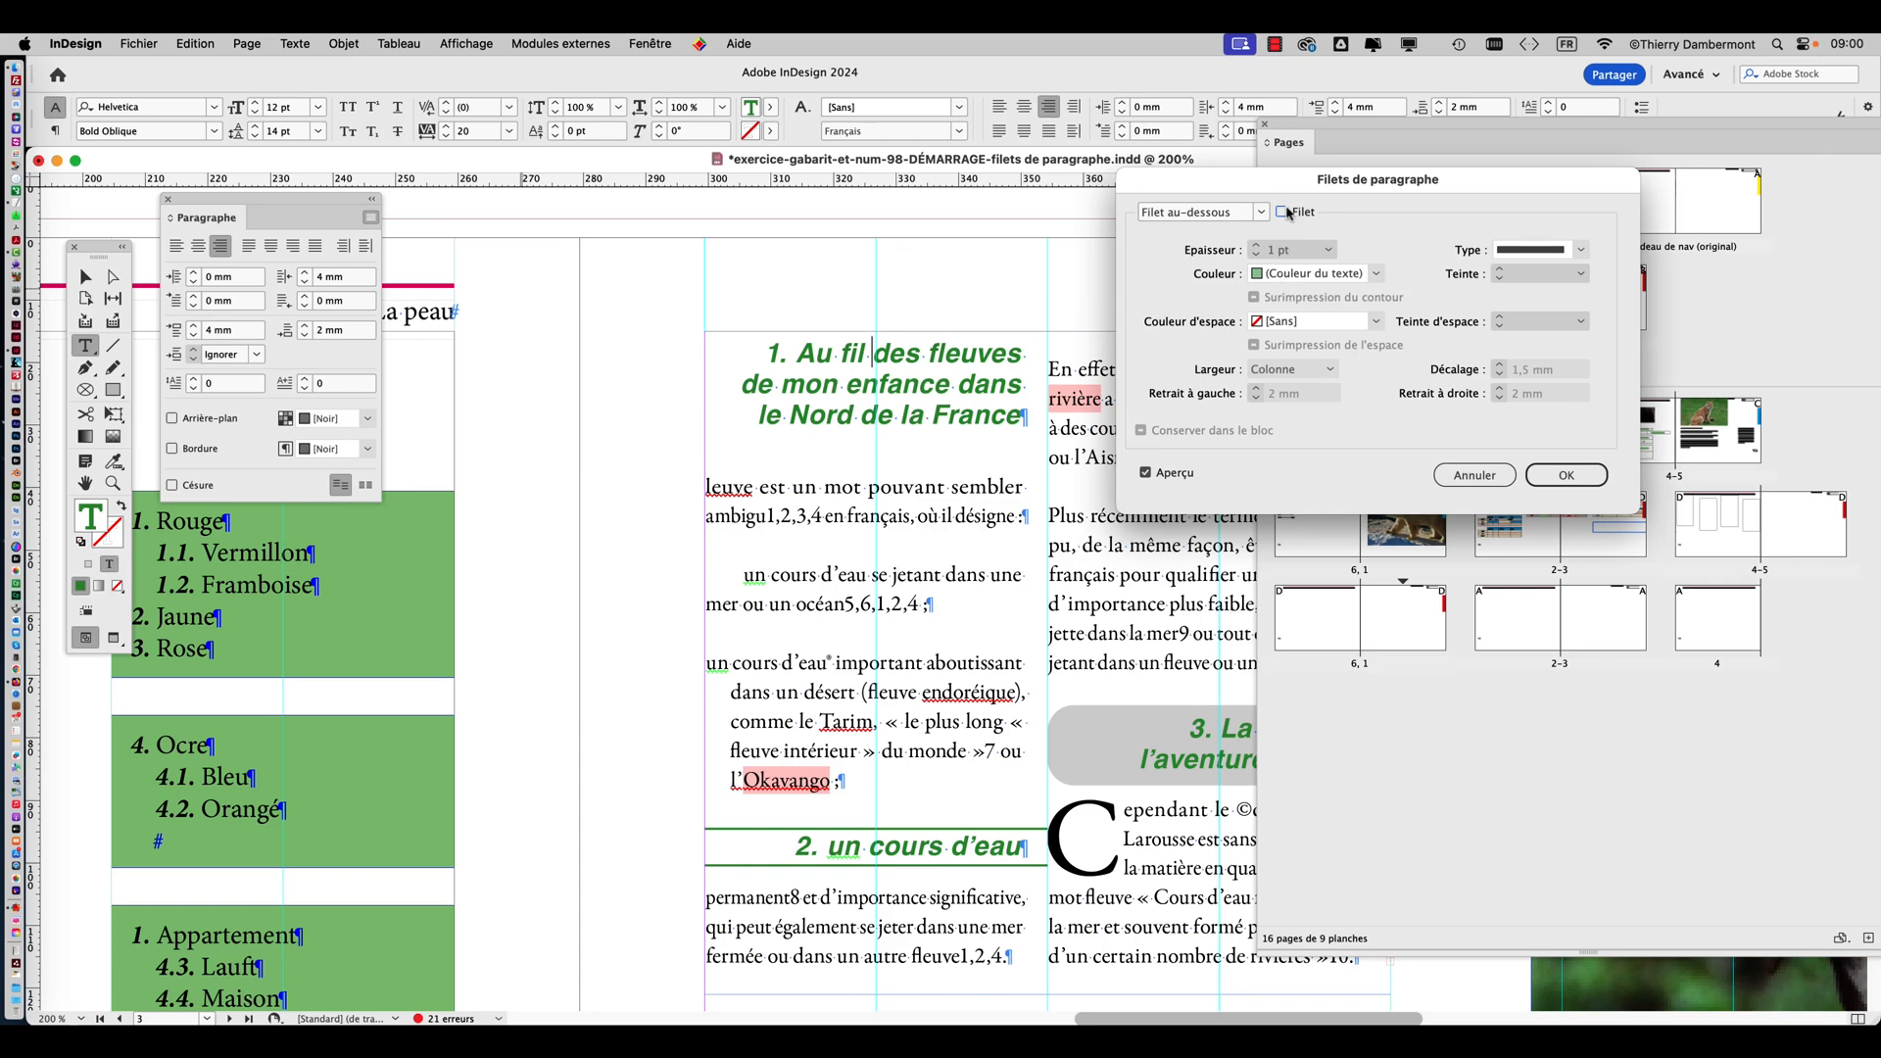
# Turn on the rule below for the first green heading and colour it yellow C=0 M=0 J=100 N=0.
pyautogui.click(1235, 216)
pyautogui.click(1281, 213)
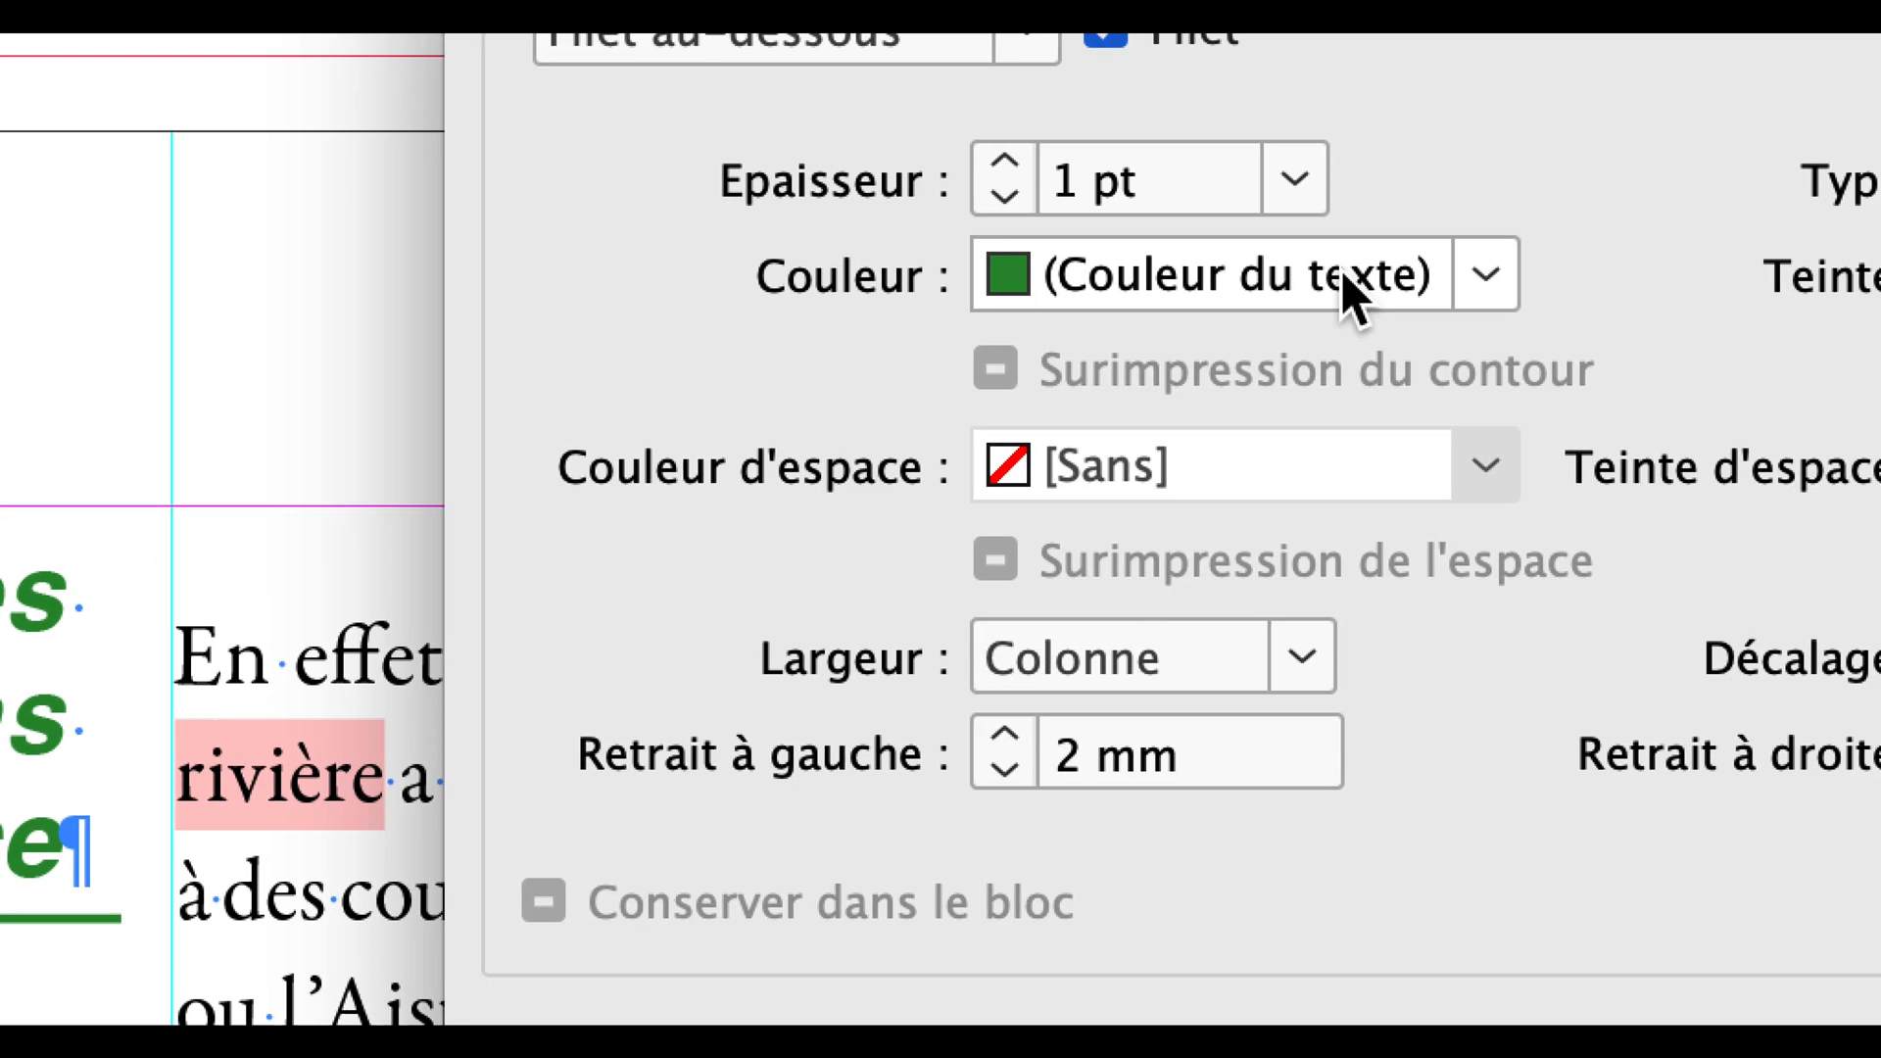
pyautogui.click(1349, 286)
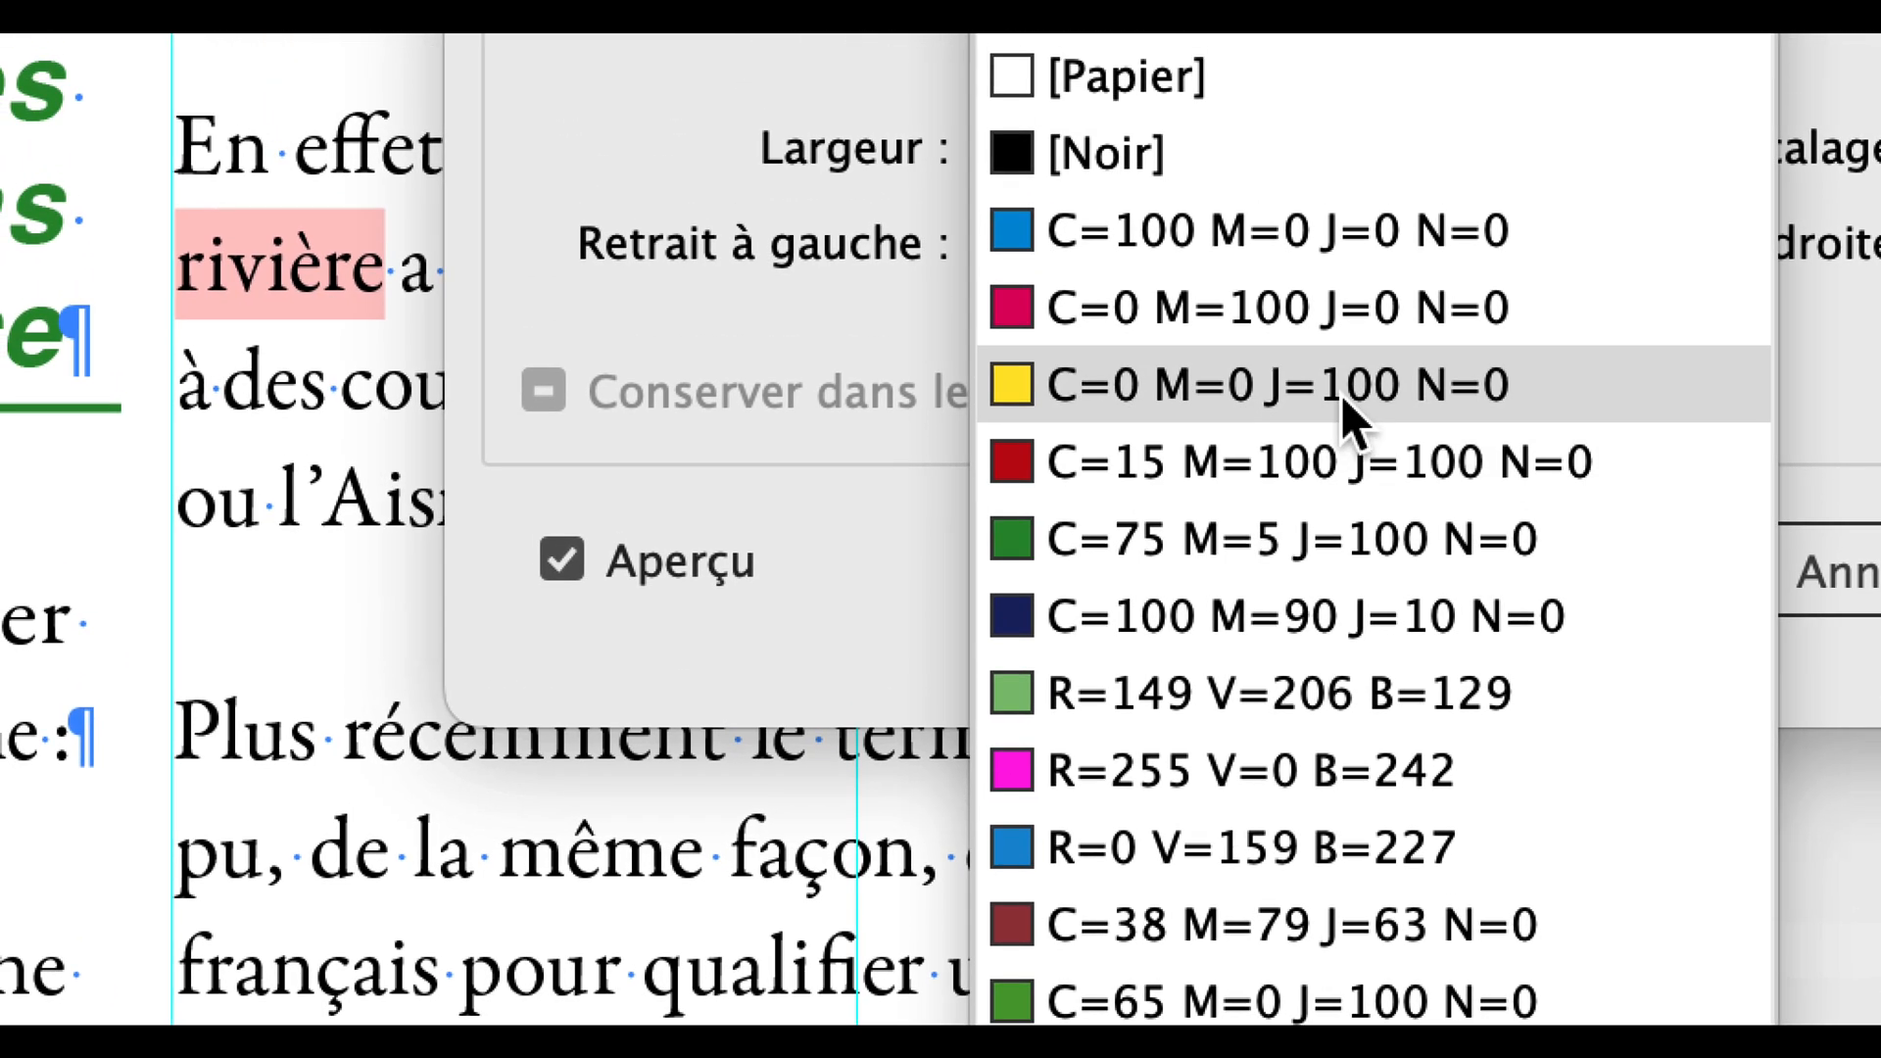
pyautogui.click(1350, 411)
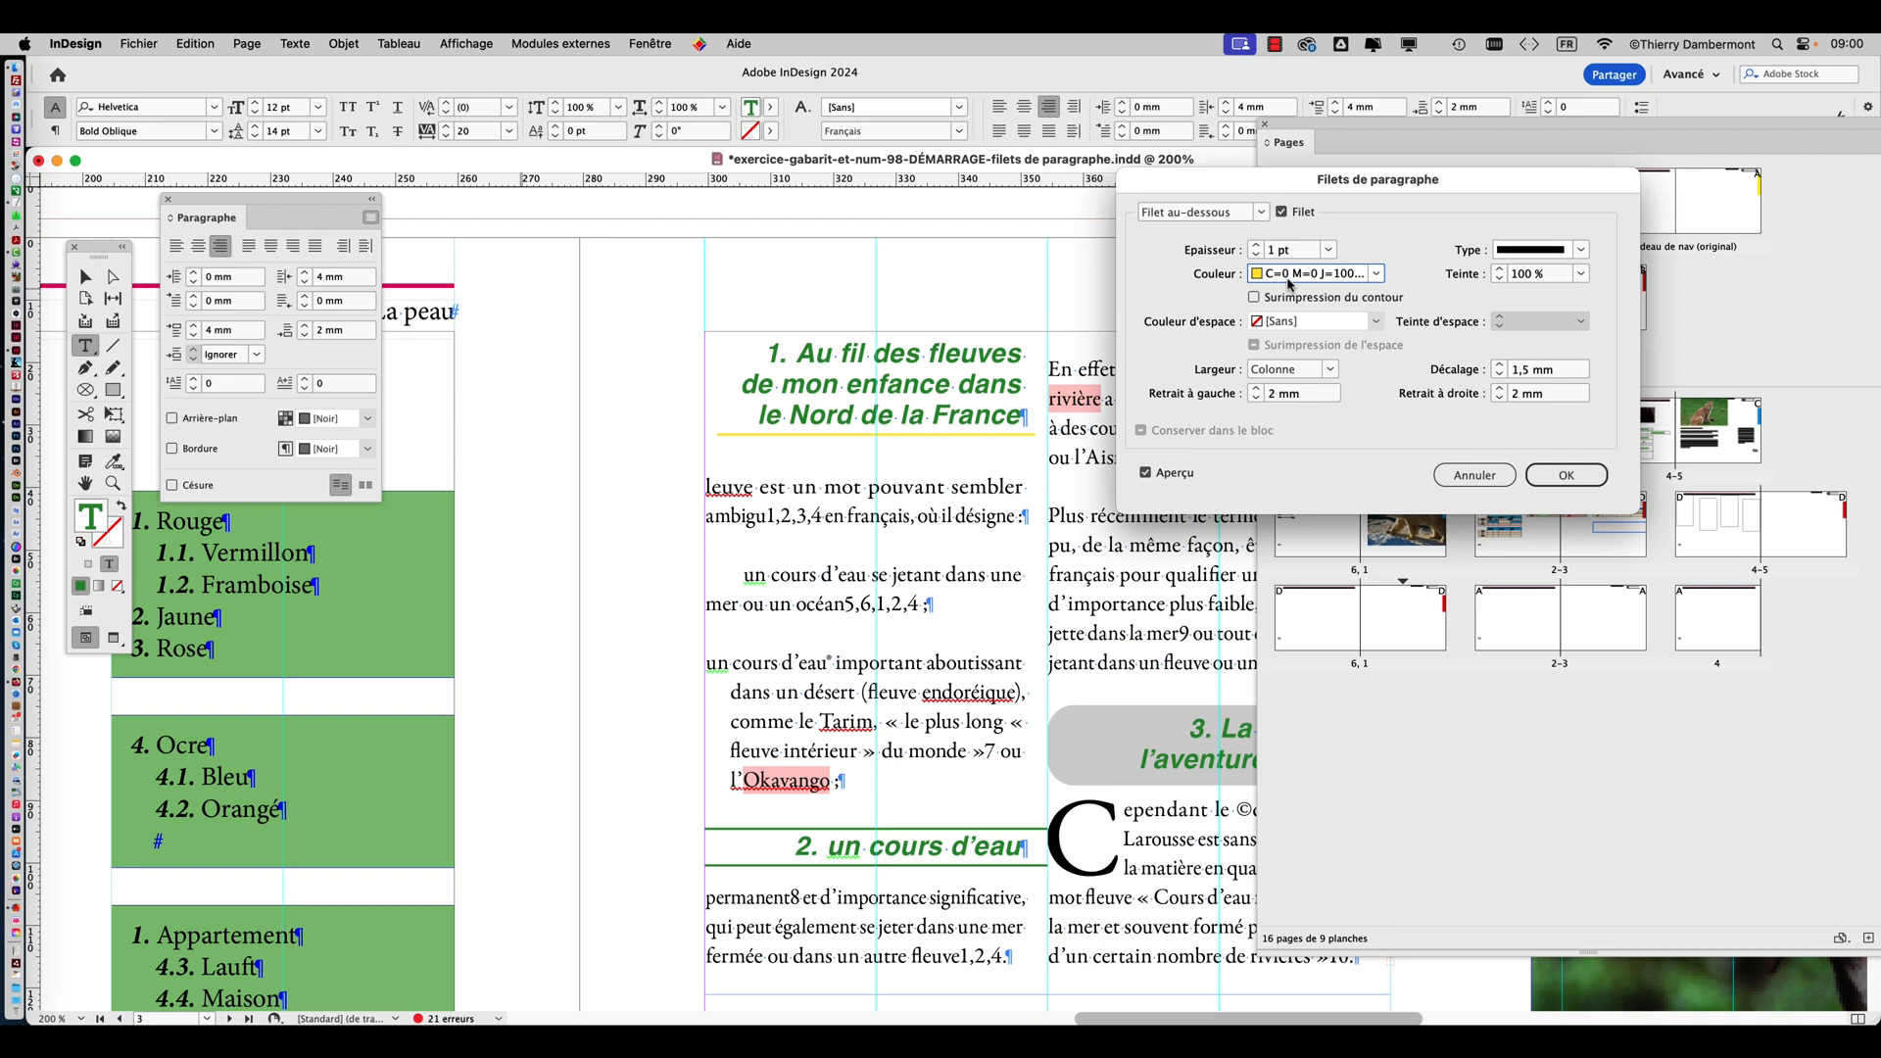
pyautogui.click(1289, 279)
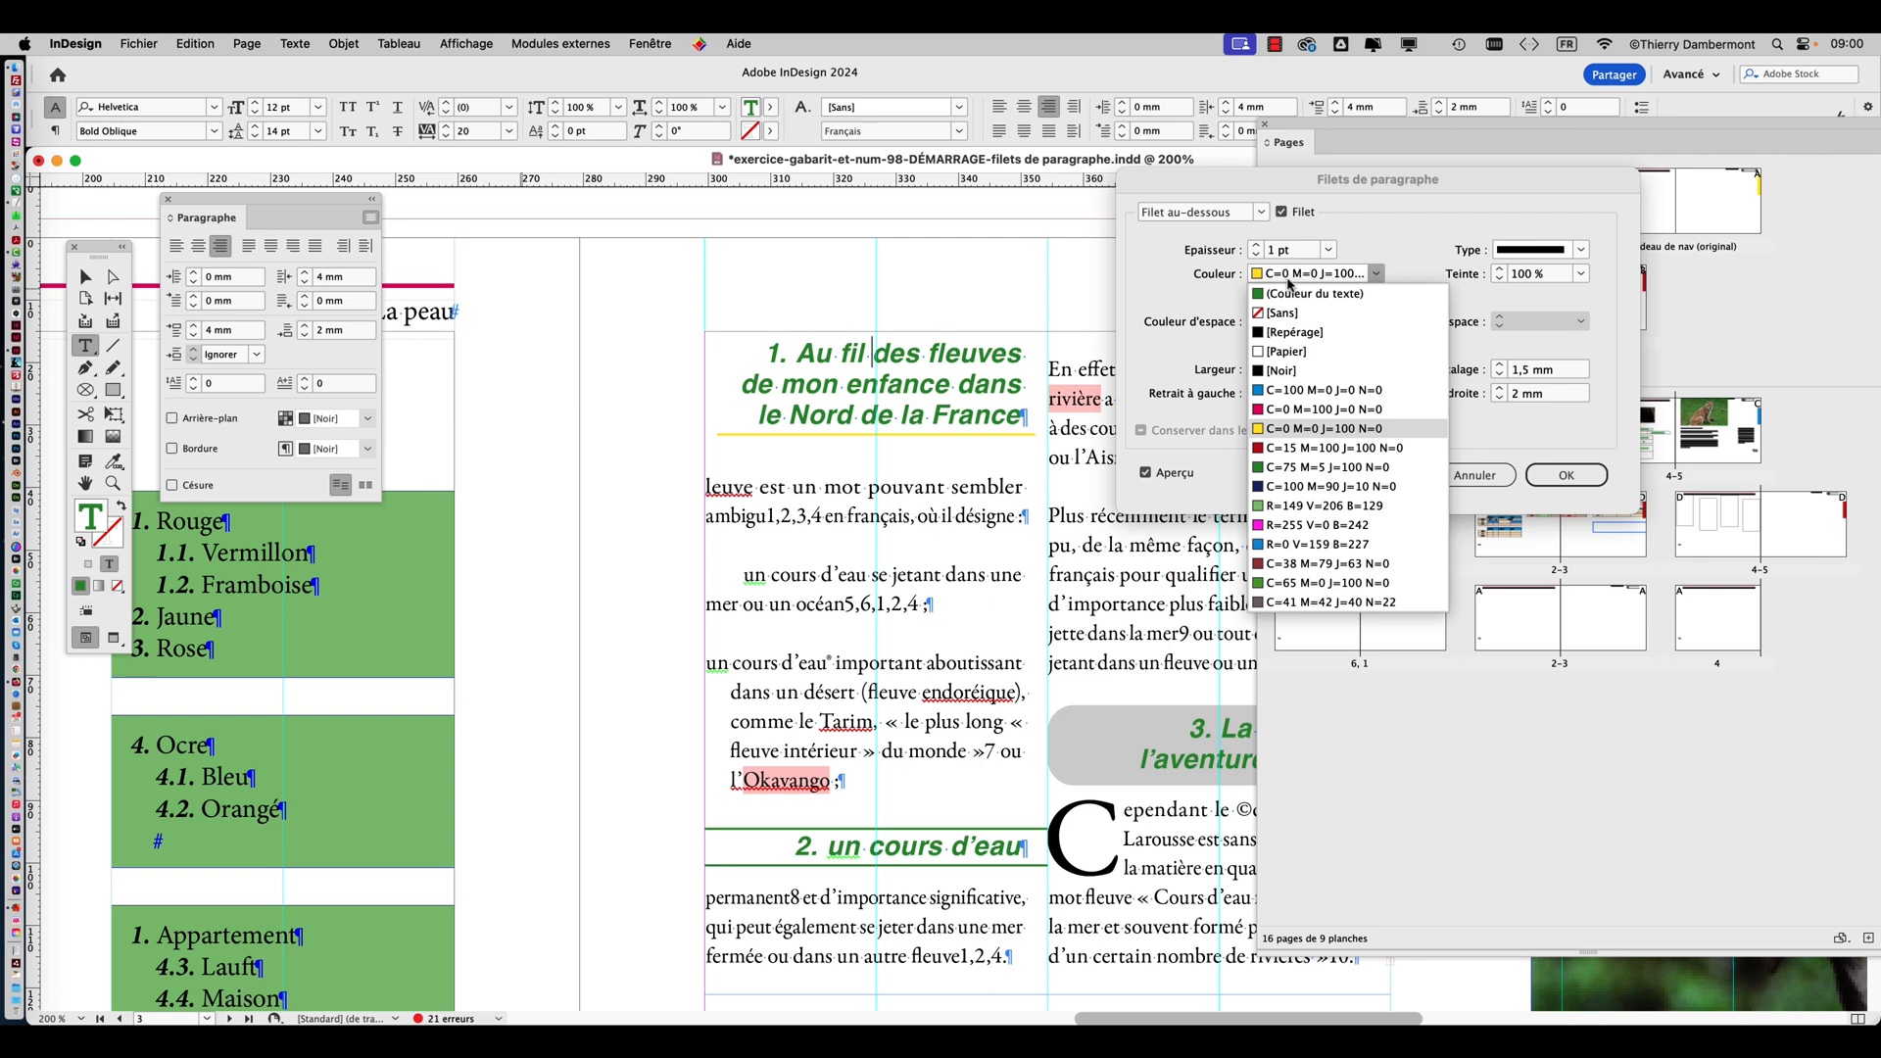
pyautogui.click(1214, 278)
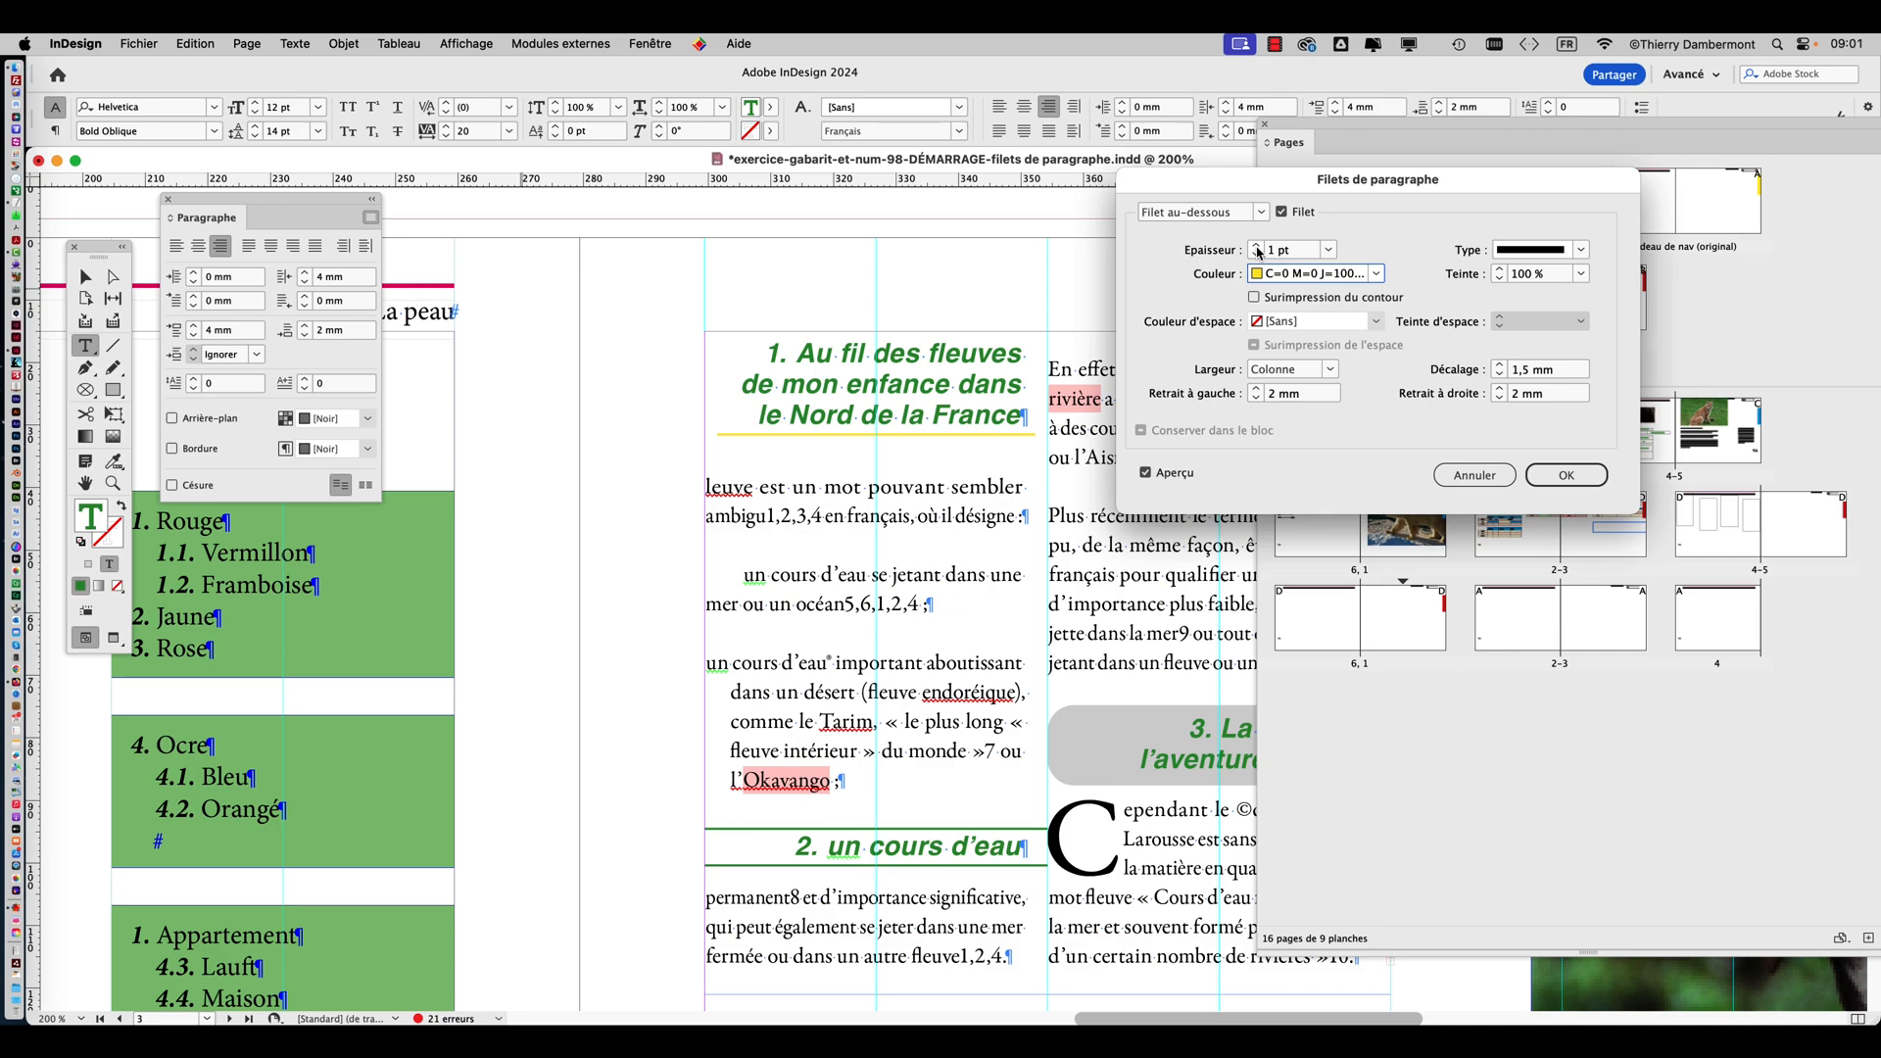
# Increase the thickness of the yellow rule below the first heading to 40 pt.
pyautogui.click(1257, 245)
pyautogui.click(1258, 246)
pyautogui.click(1258, 246)
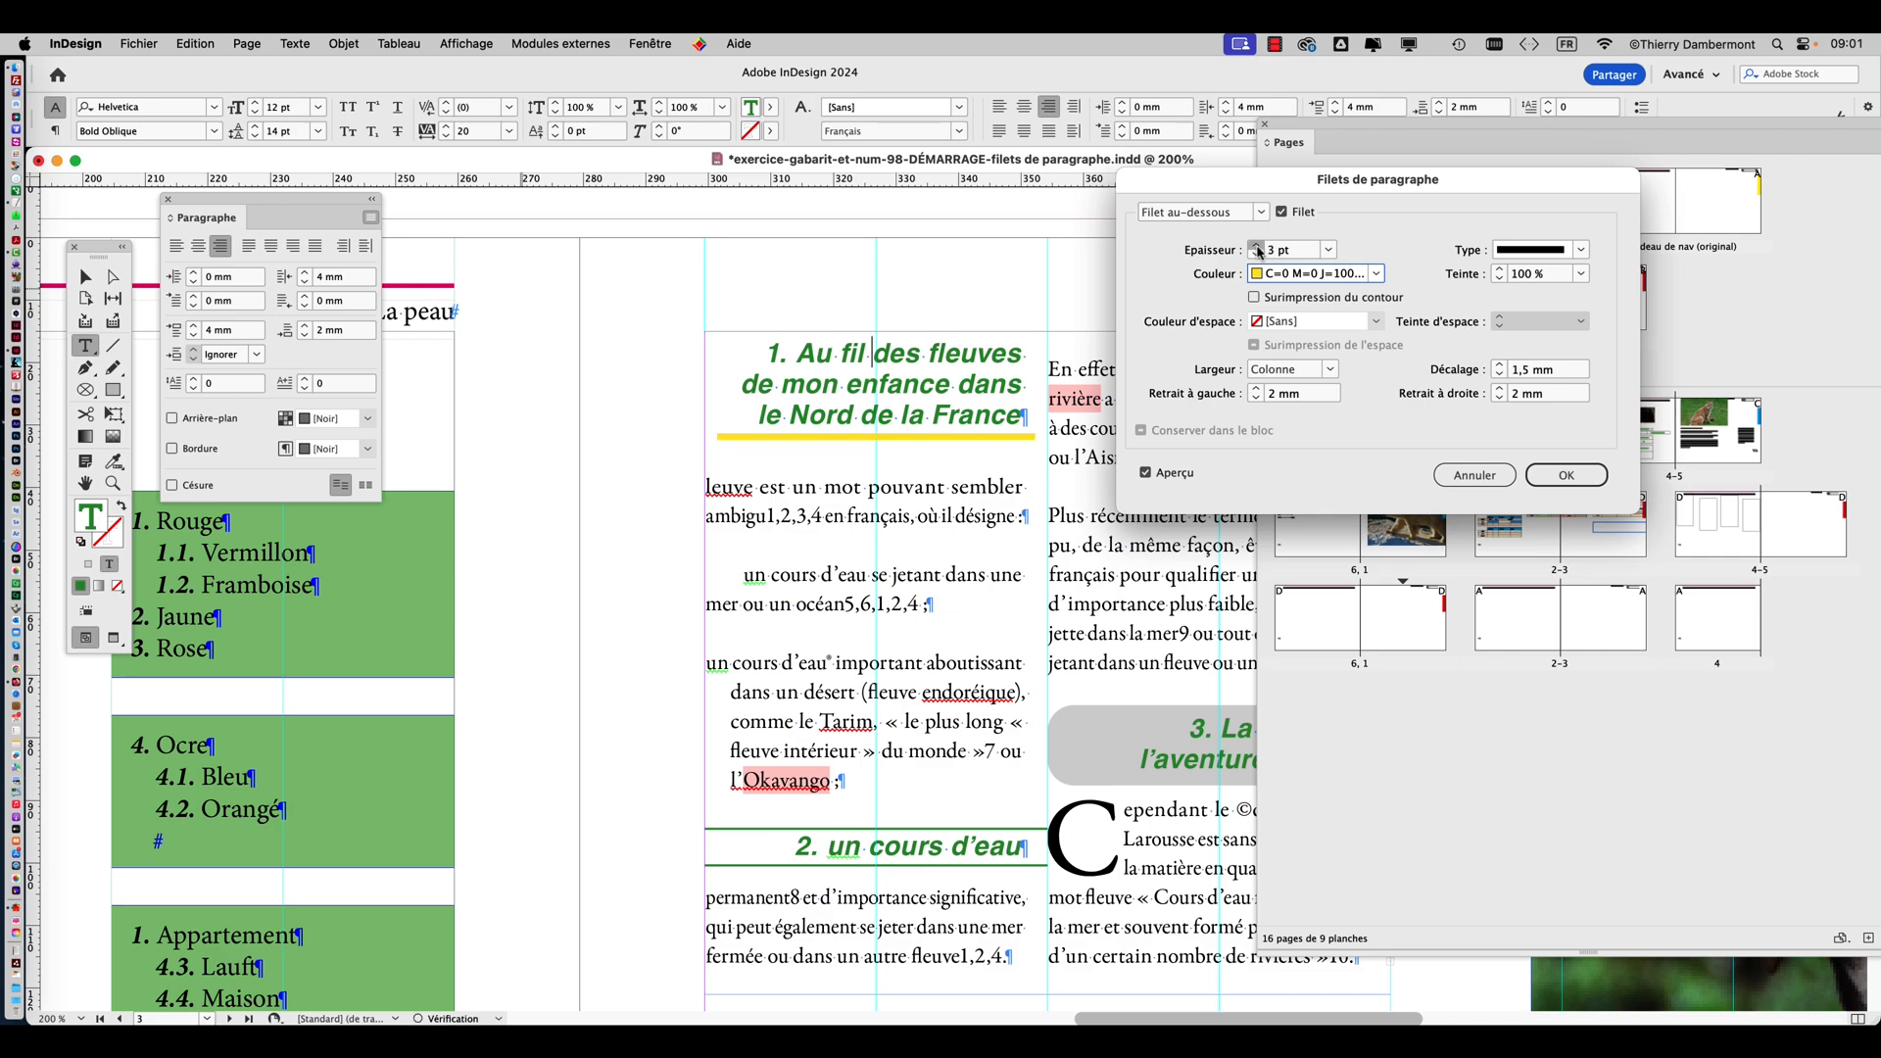
pyautogui.click(1257, 246)
pyautogui.click(1258, 246)
pyautogui.click(1258, 246)
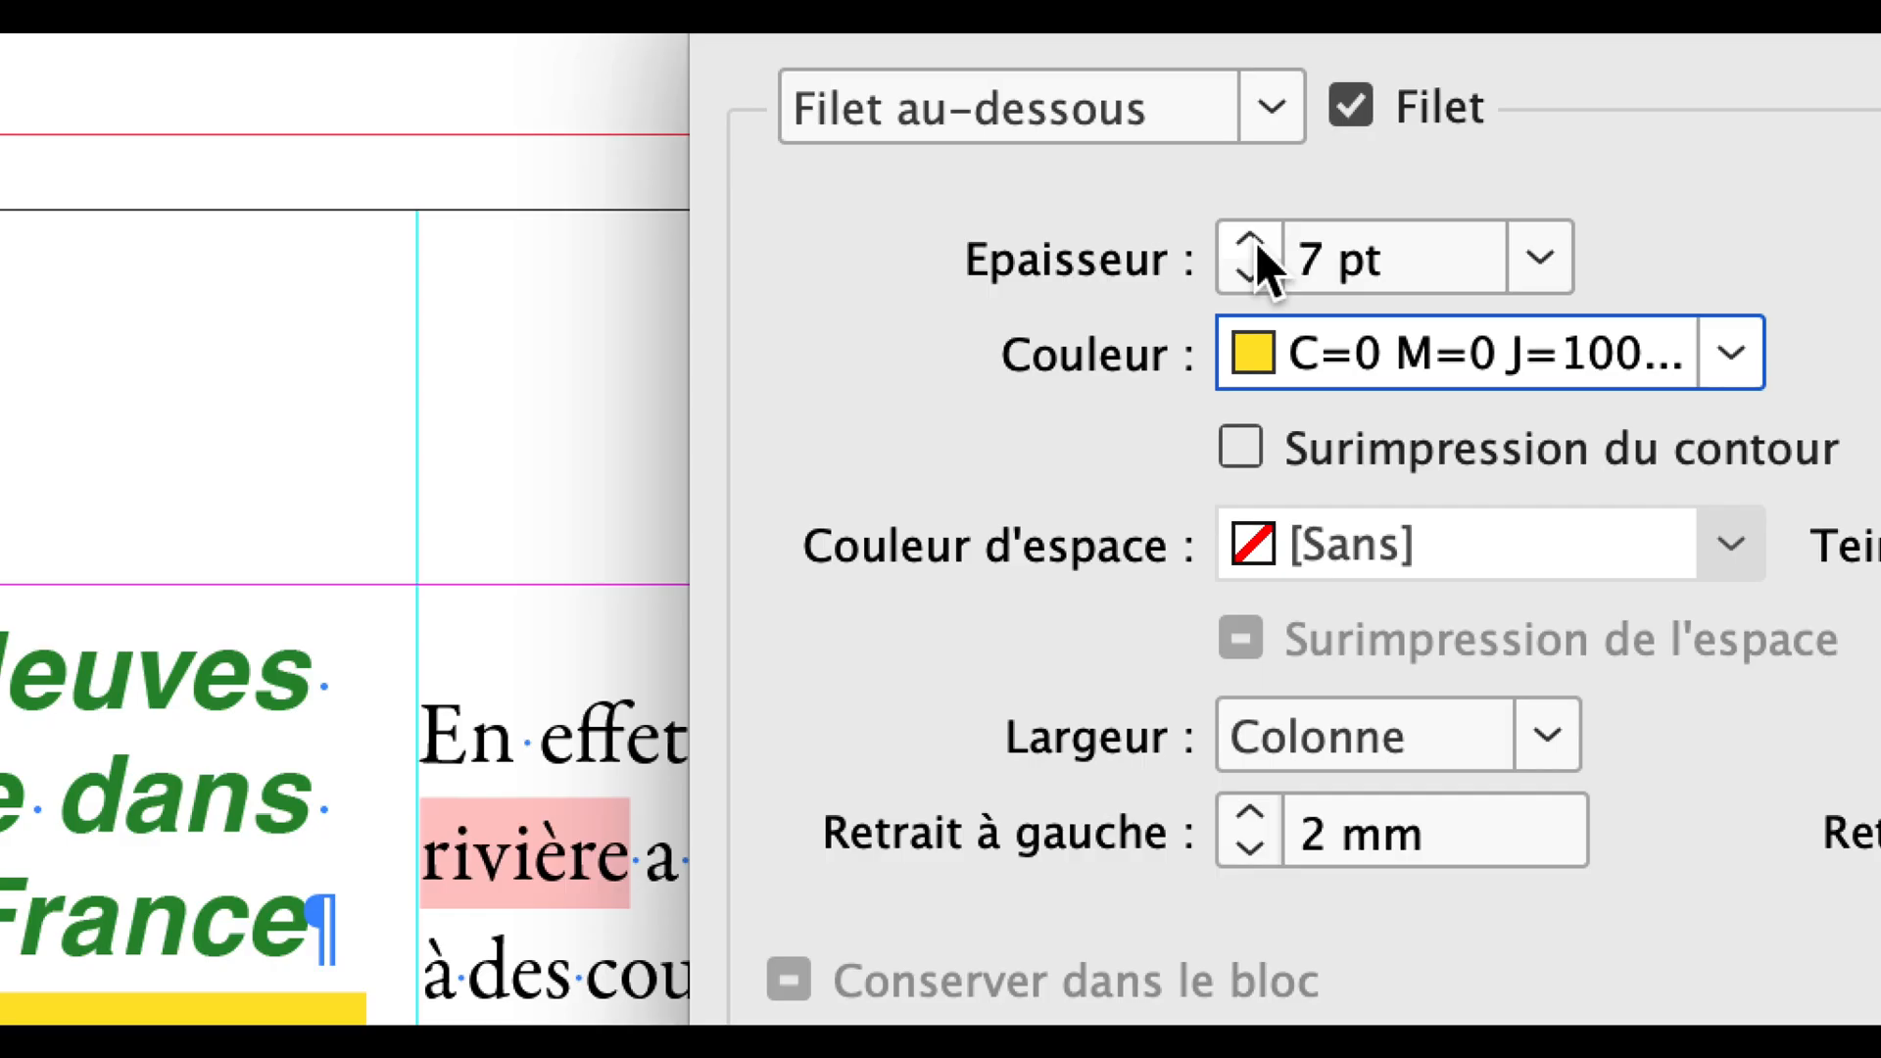
pyautogui.click(1252, 244)
pyautogui.click(1253, 244)
pyautogui.click(1253, 244)
pyautogui.click(1253, 244)
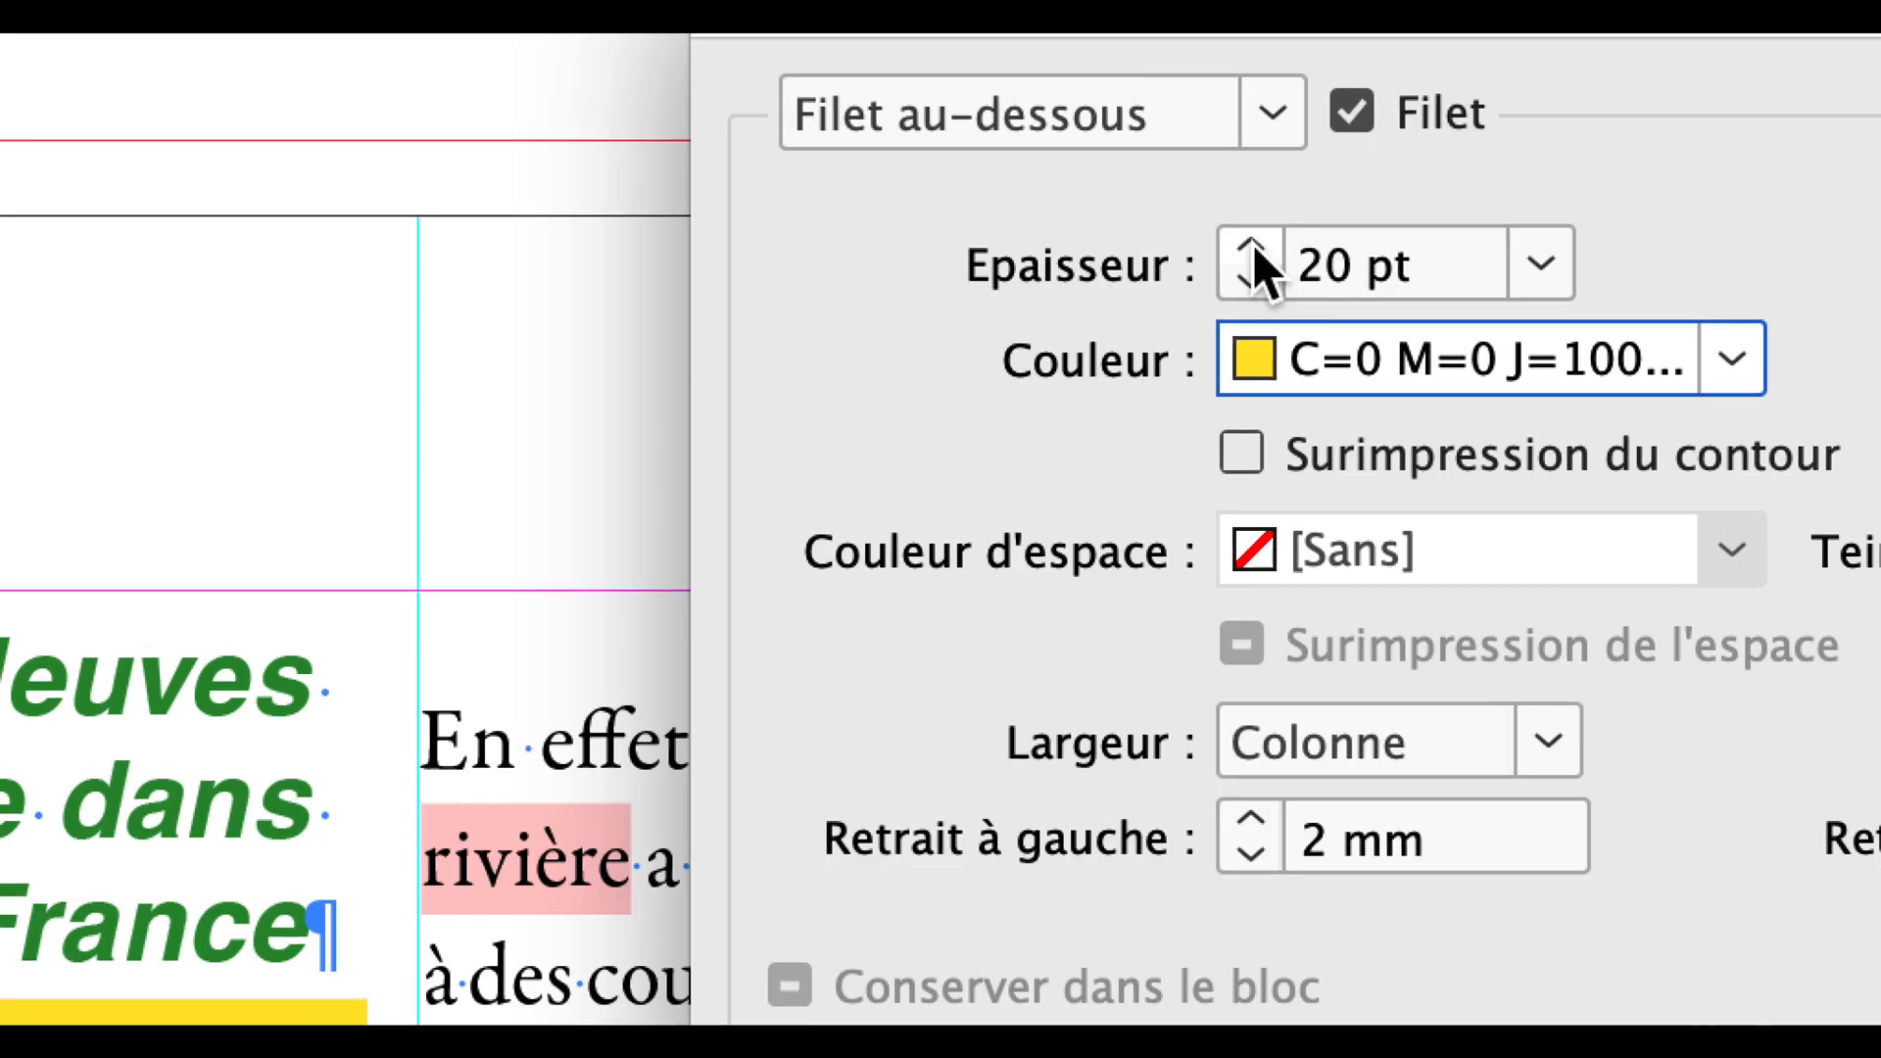
pyautogui.click(1253, 244)
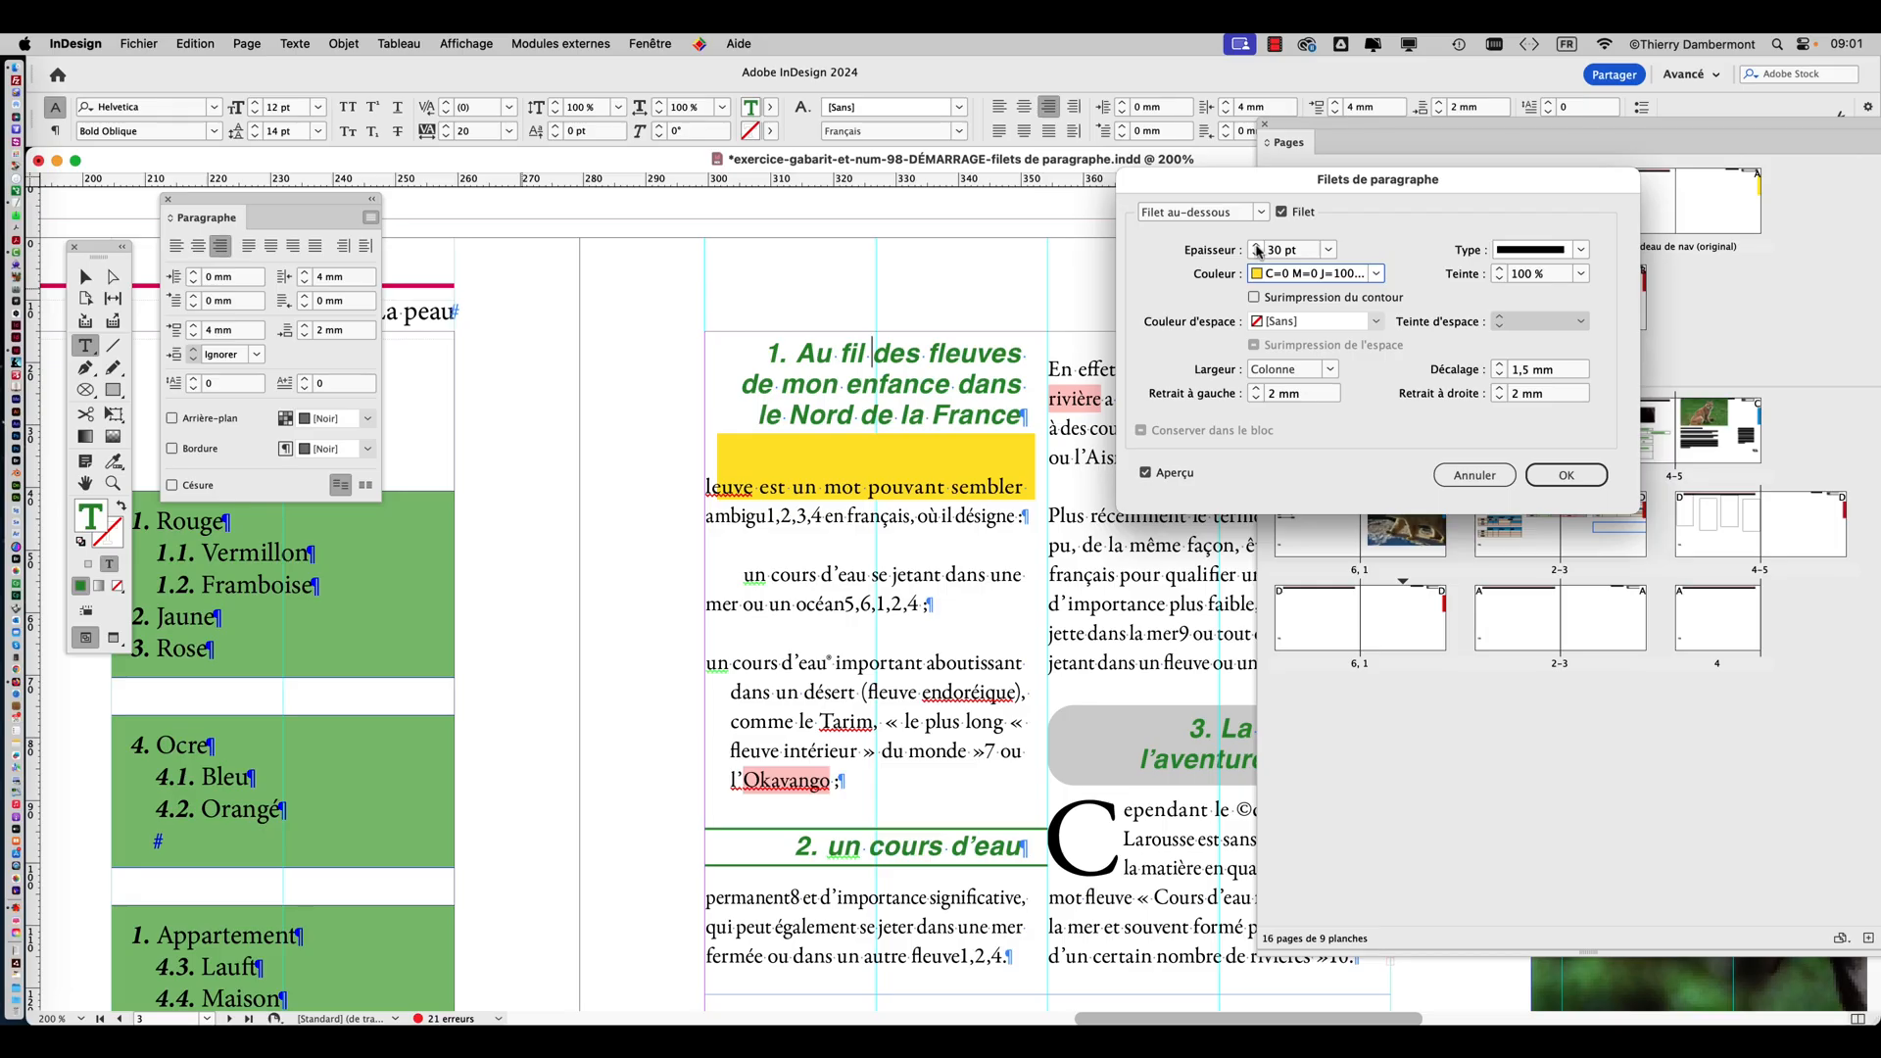
pyautogui.click(1255, 244)
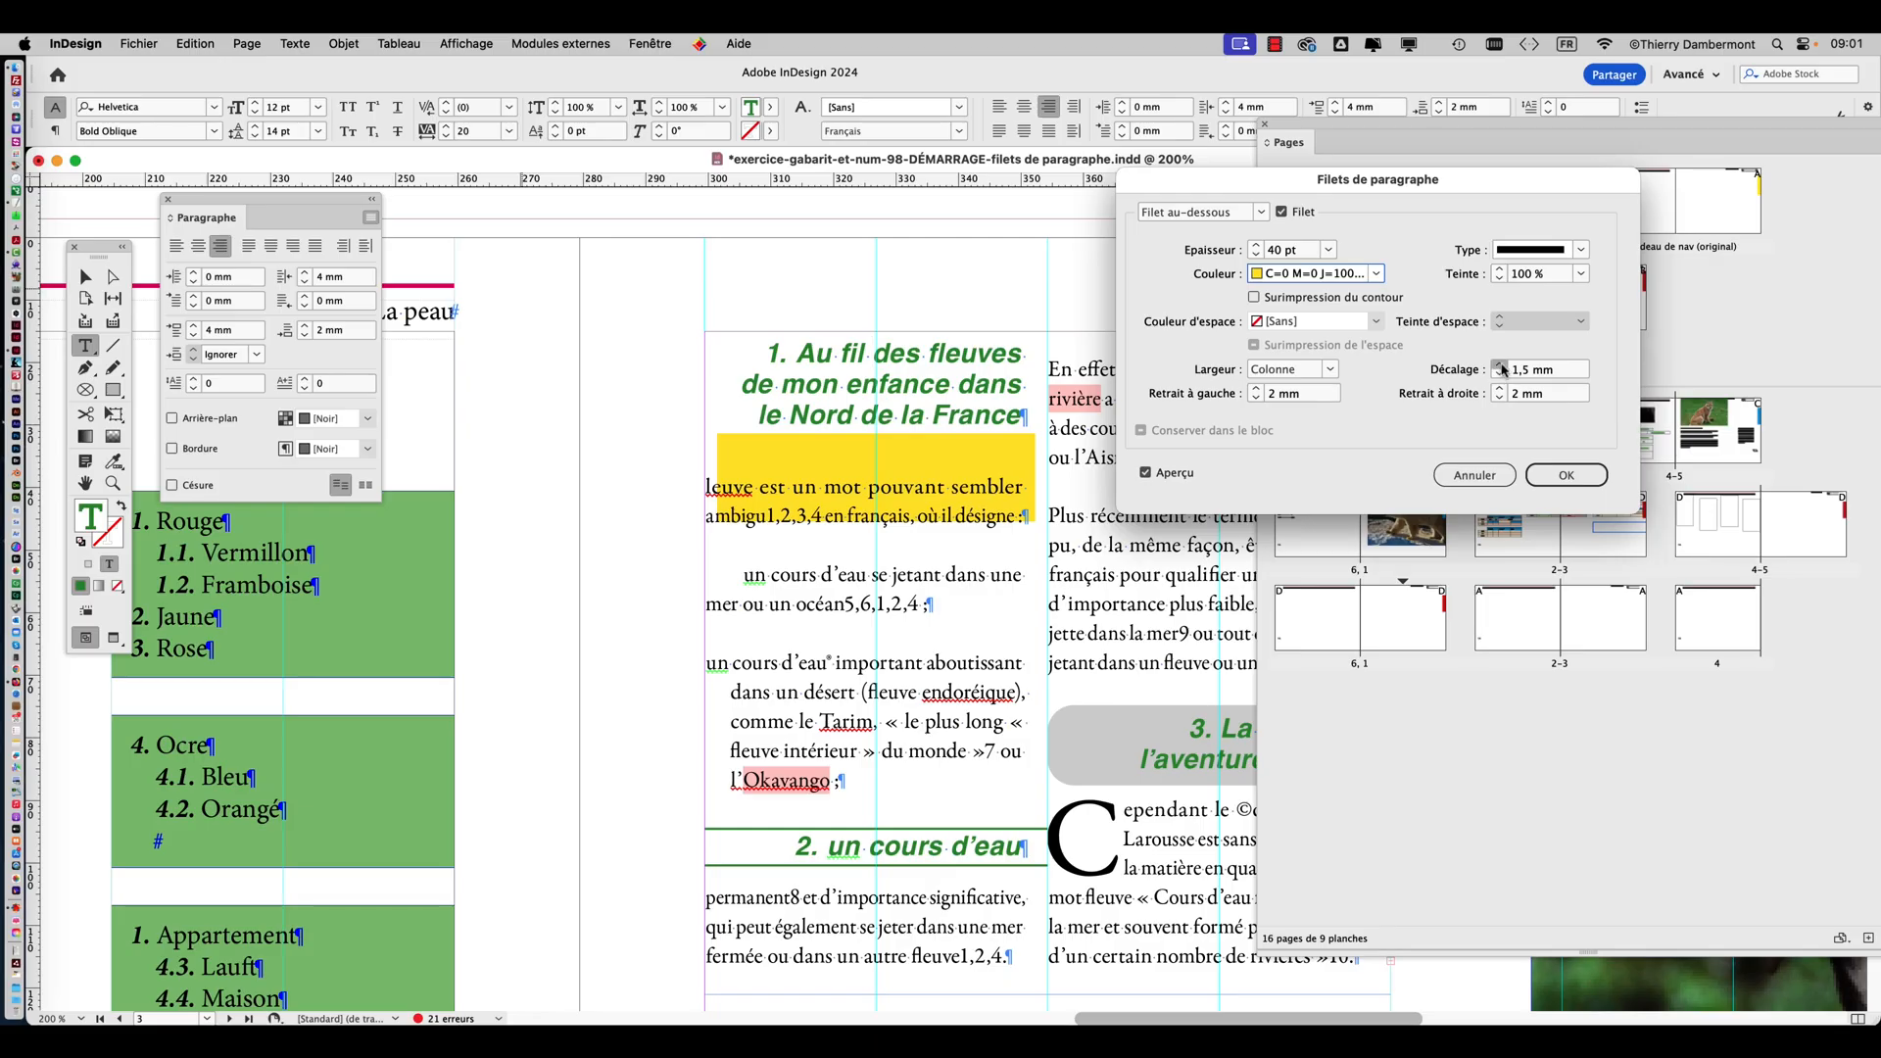
# Set the offset of the yellow rule to -14 mm so it sits behind the three-line heading.
pyautogui.click(1498, 364)
pyautogui.click(1500, 375)
pyautogui.click(1500, 375)
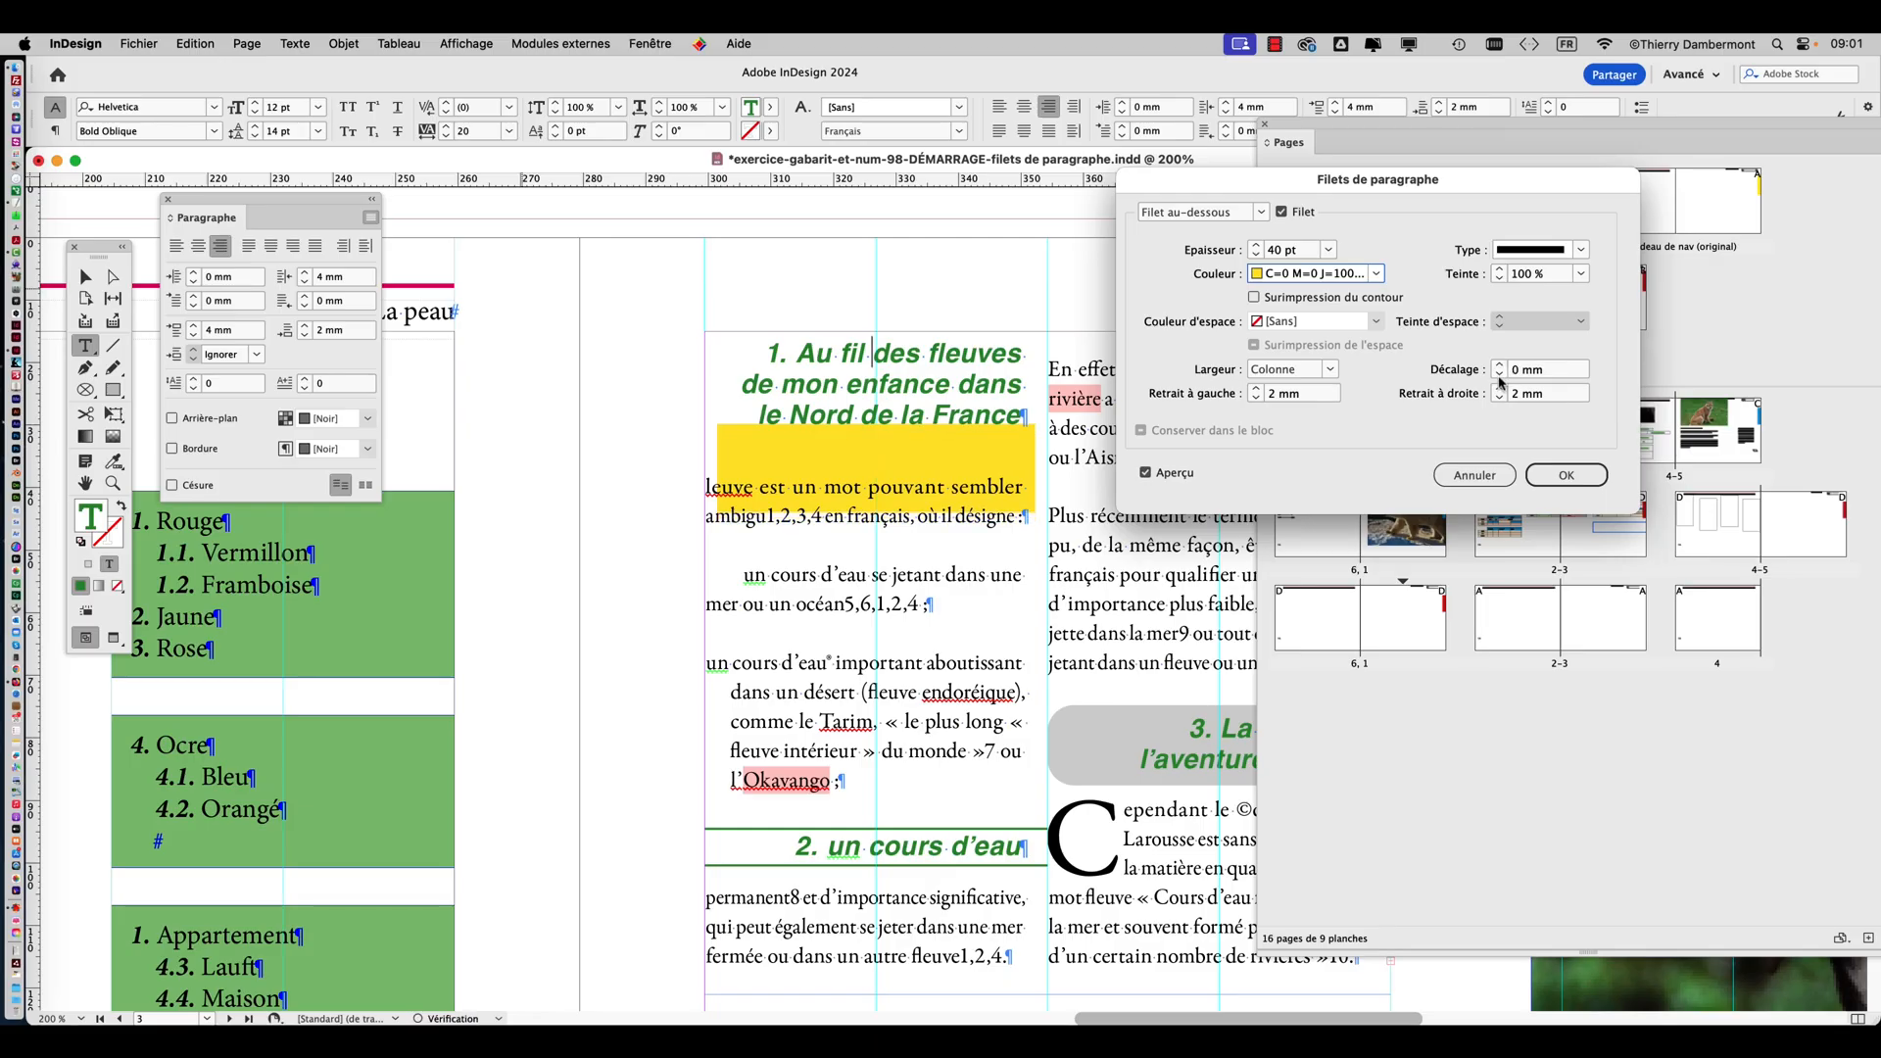
pyautogui.click(1500, 376)
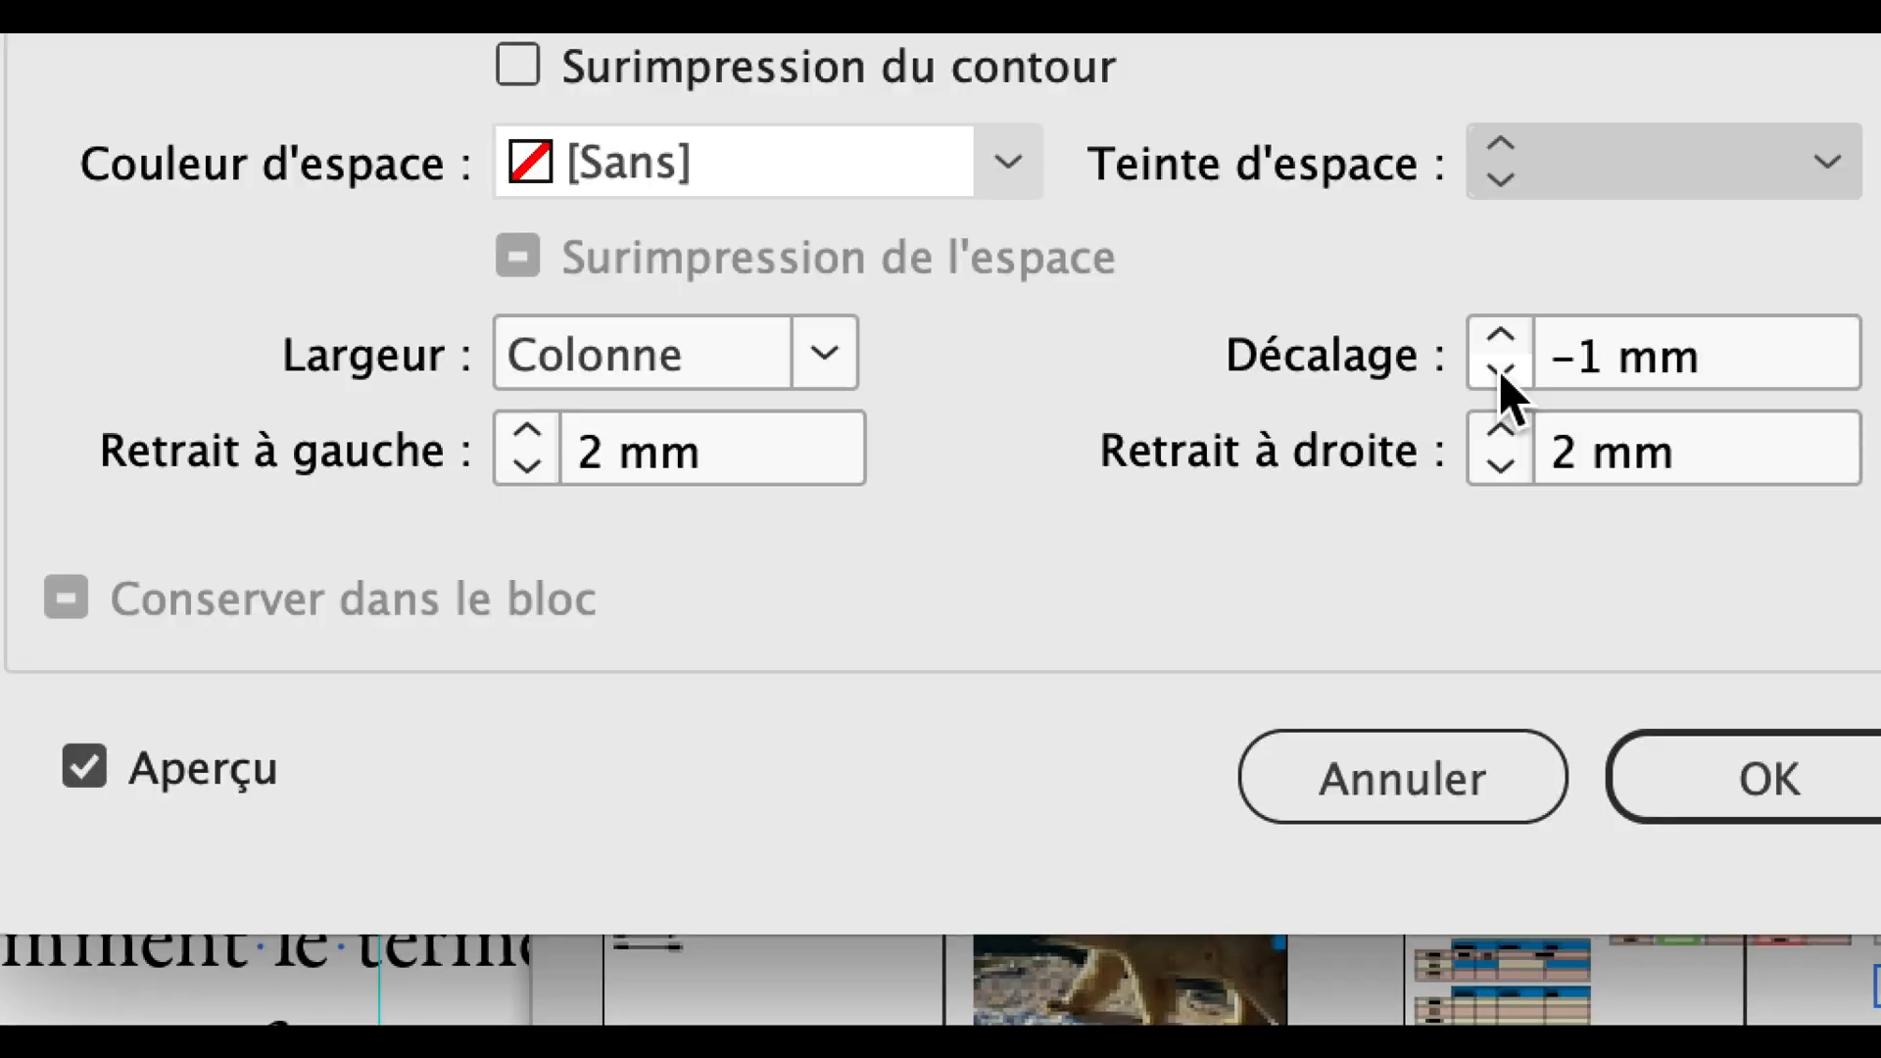
pyautogui.click(1499, 376)
pyautogui.click(1500, 376)
pyautogui.click(1500, 375)
pyautogui.click(1500, 375)
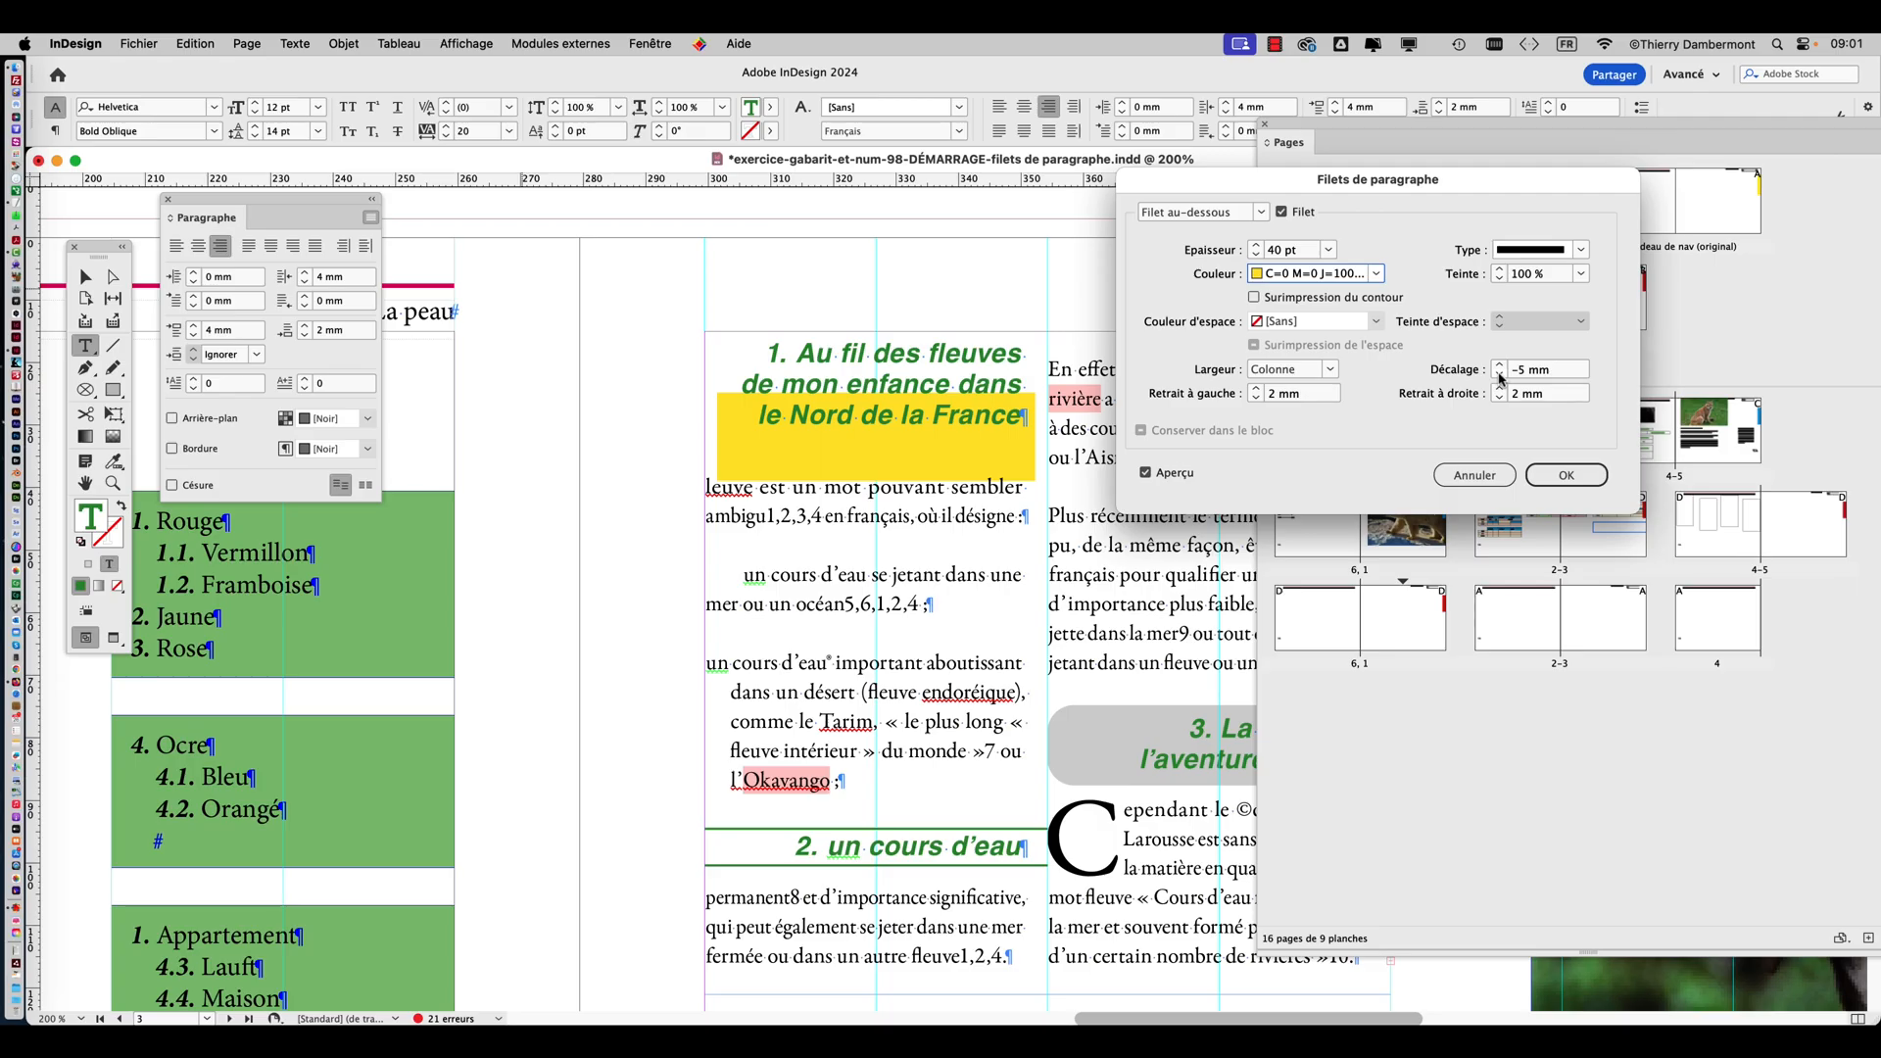
pyautogui.click(1499, 375)
pyautogui.click(1499, 375)
pyautogui.click(1500, 375)
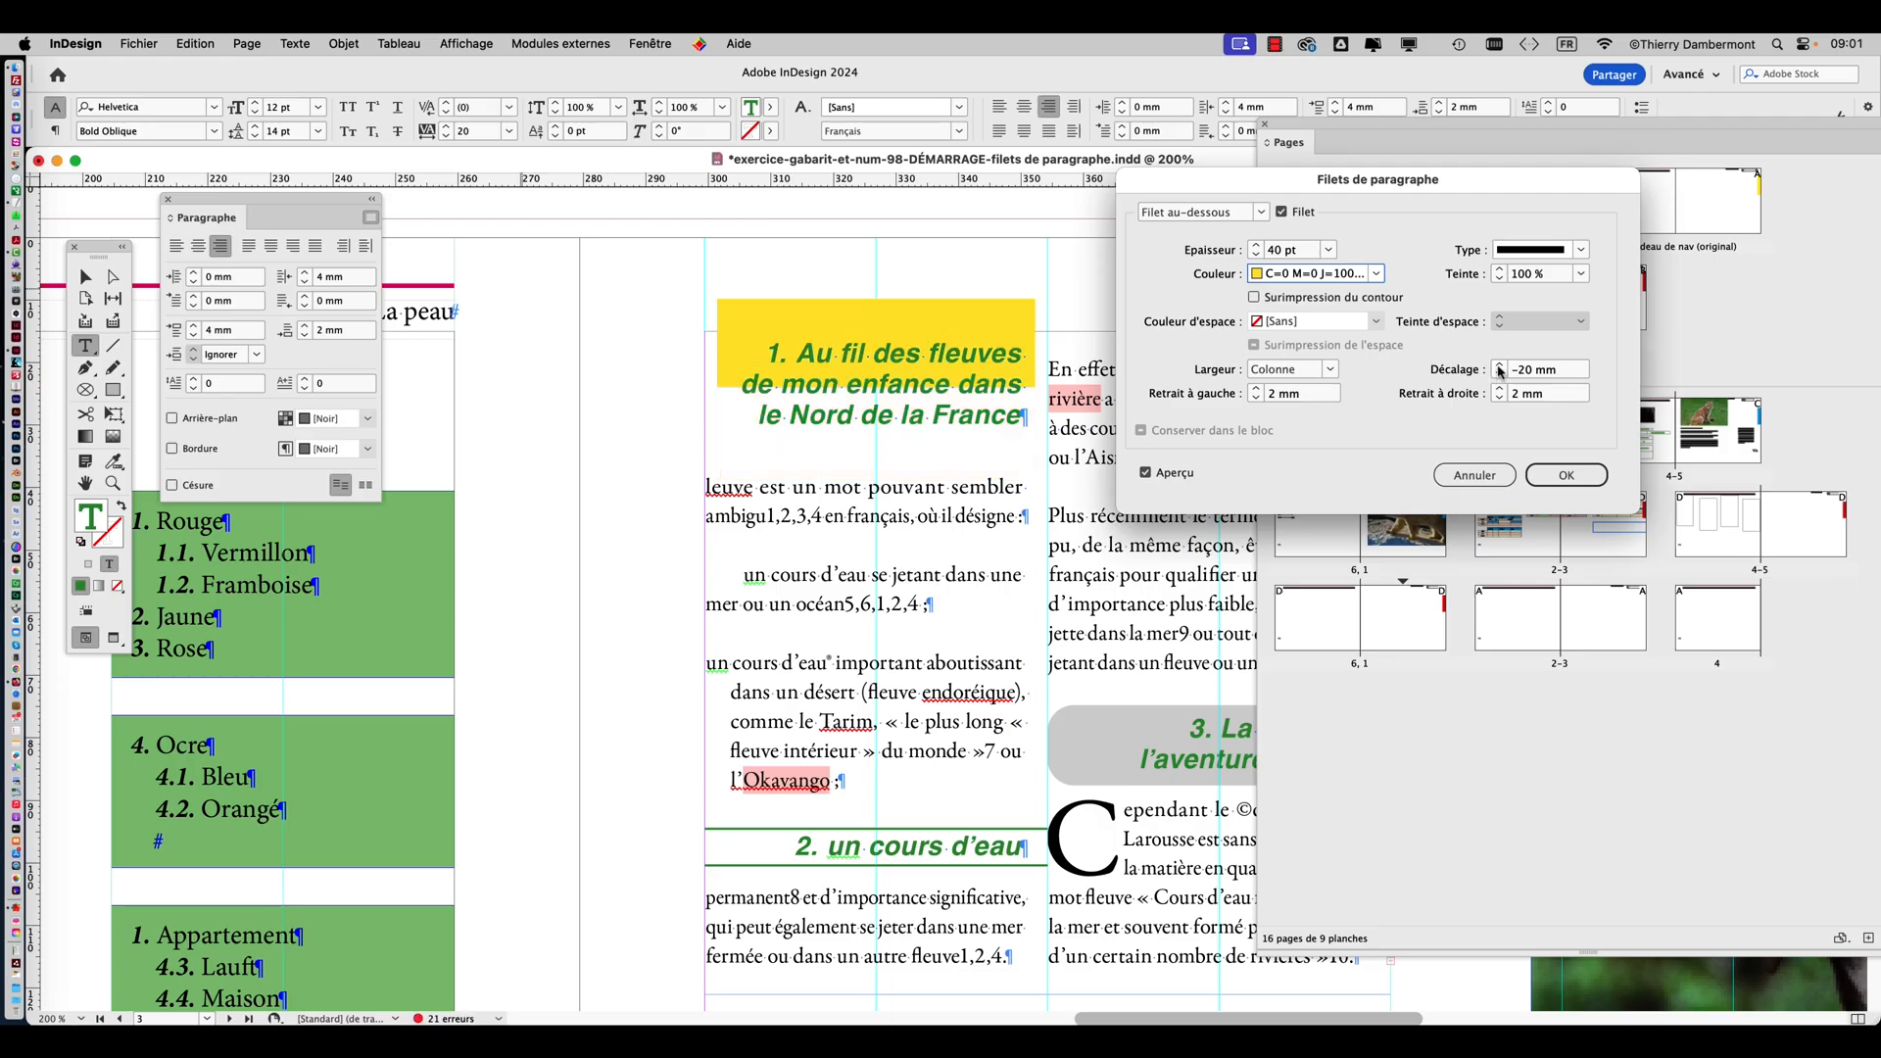
pyautogui.click(1500, 368)
pyautogui.click(1499, 368)
pyautogui.click(1500, 369)
pyautogui.click(1499, 368)
pyautogui.click(1499, 368)
pyautogui.click(1500, 368)
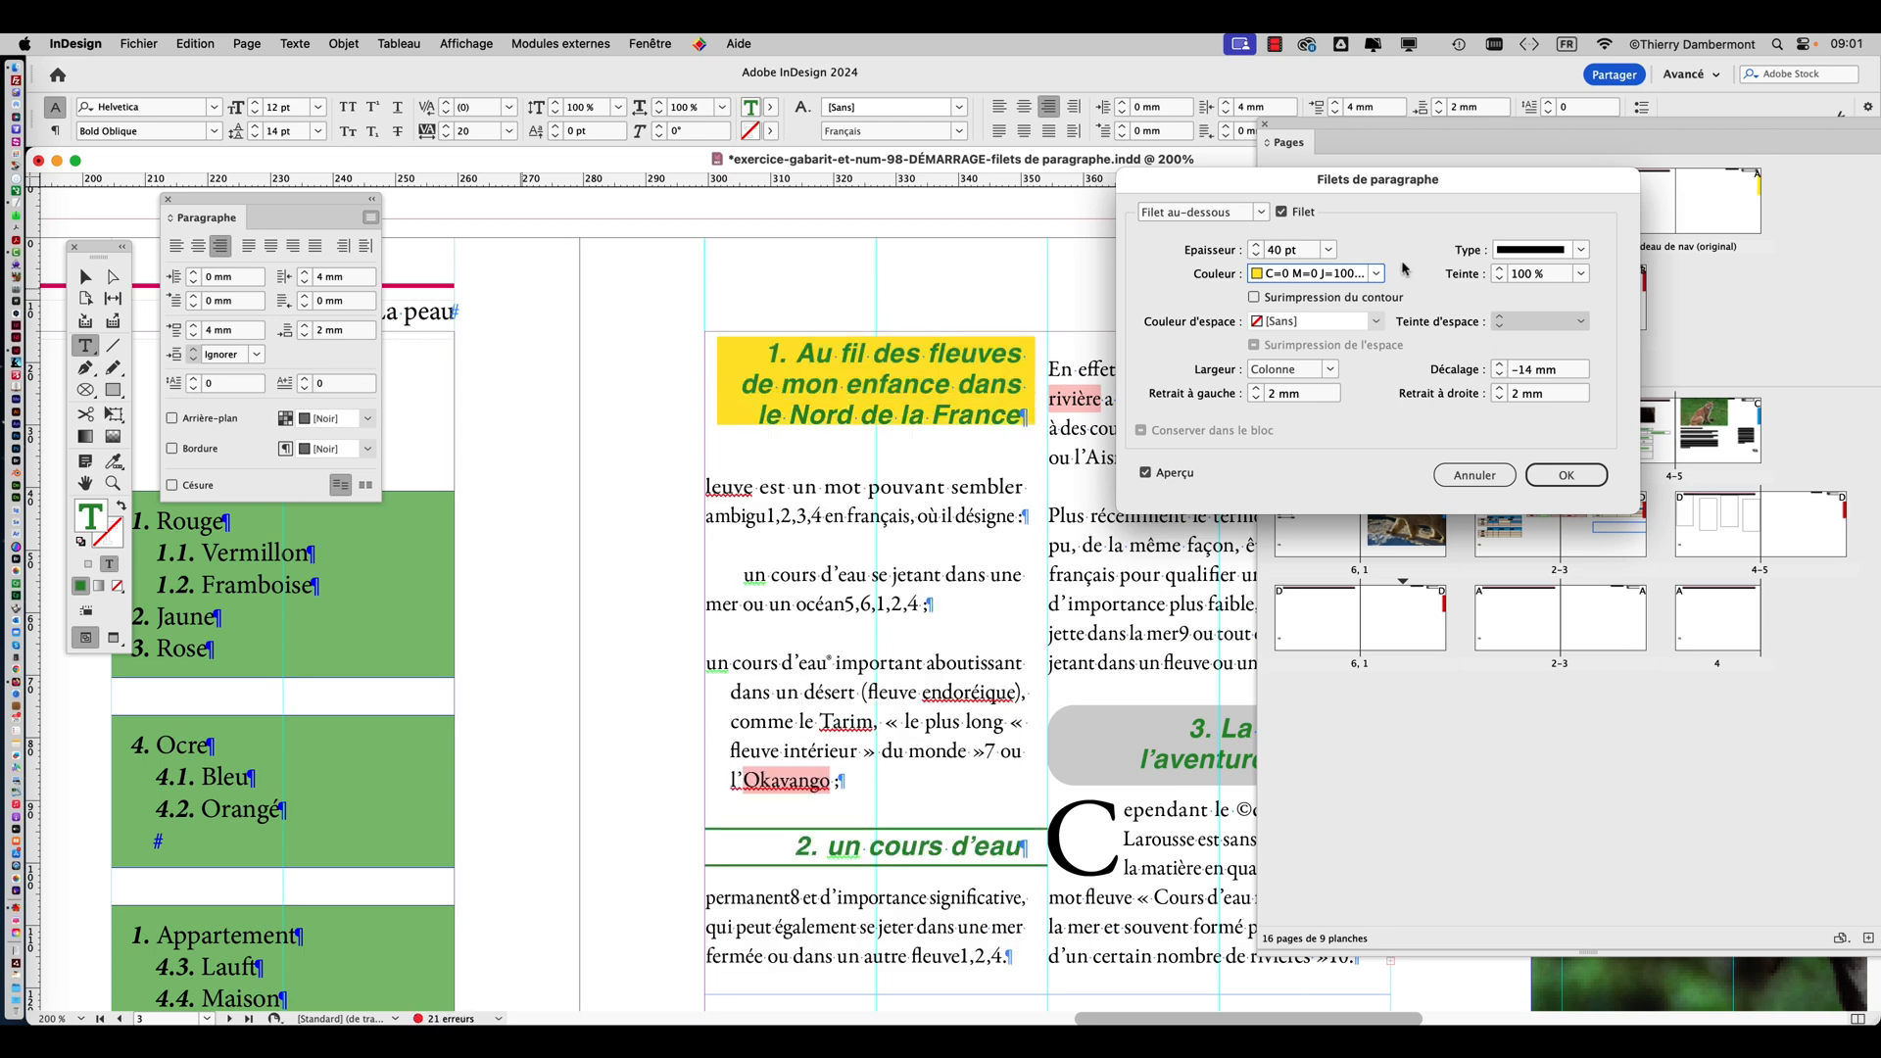
# Fine-tune the yellow rule to a thickness of 48 pt and an offset of -15 mm, and apply the settings.
pyautogui.click(1258, 246)
pyautogui.click(1258, 246)
pyautogui.click(1257, 246)
pyautogui.click(1258, 246)
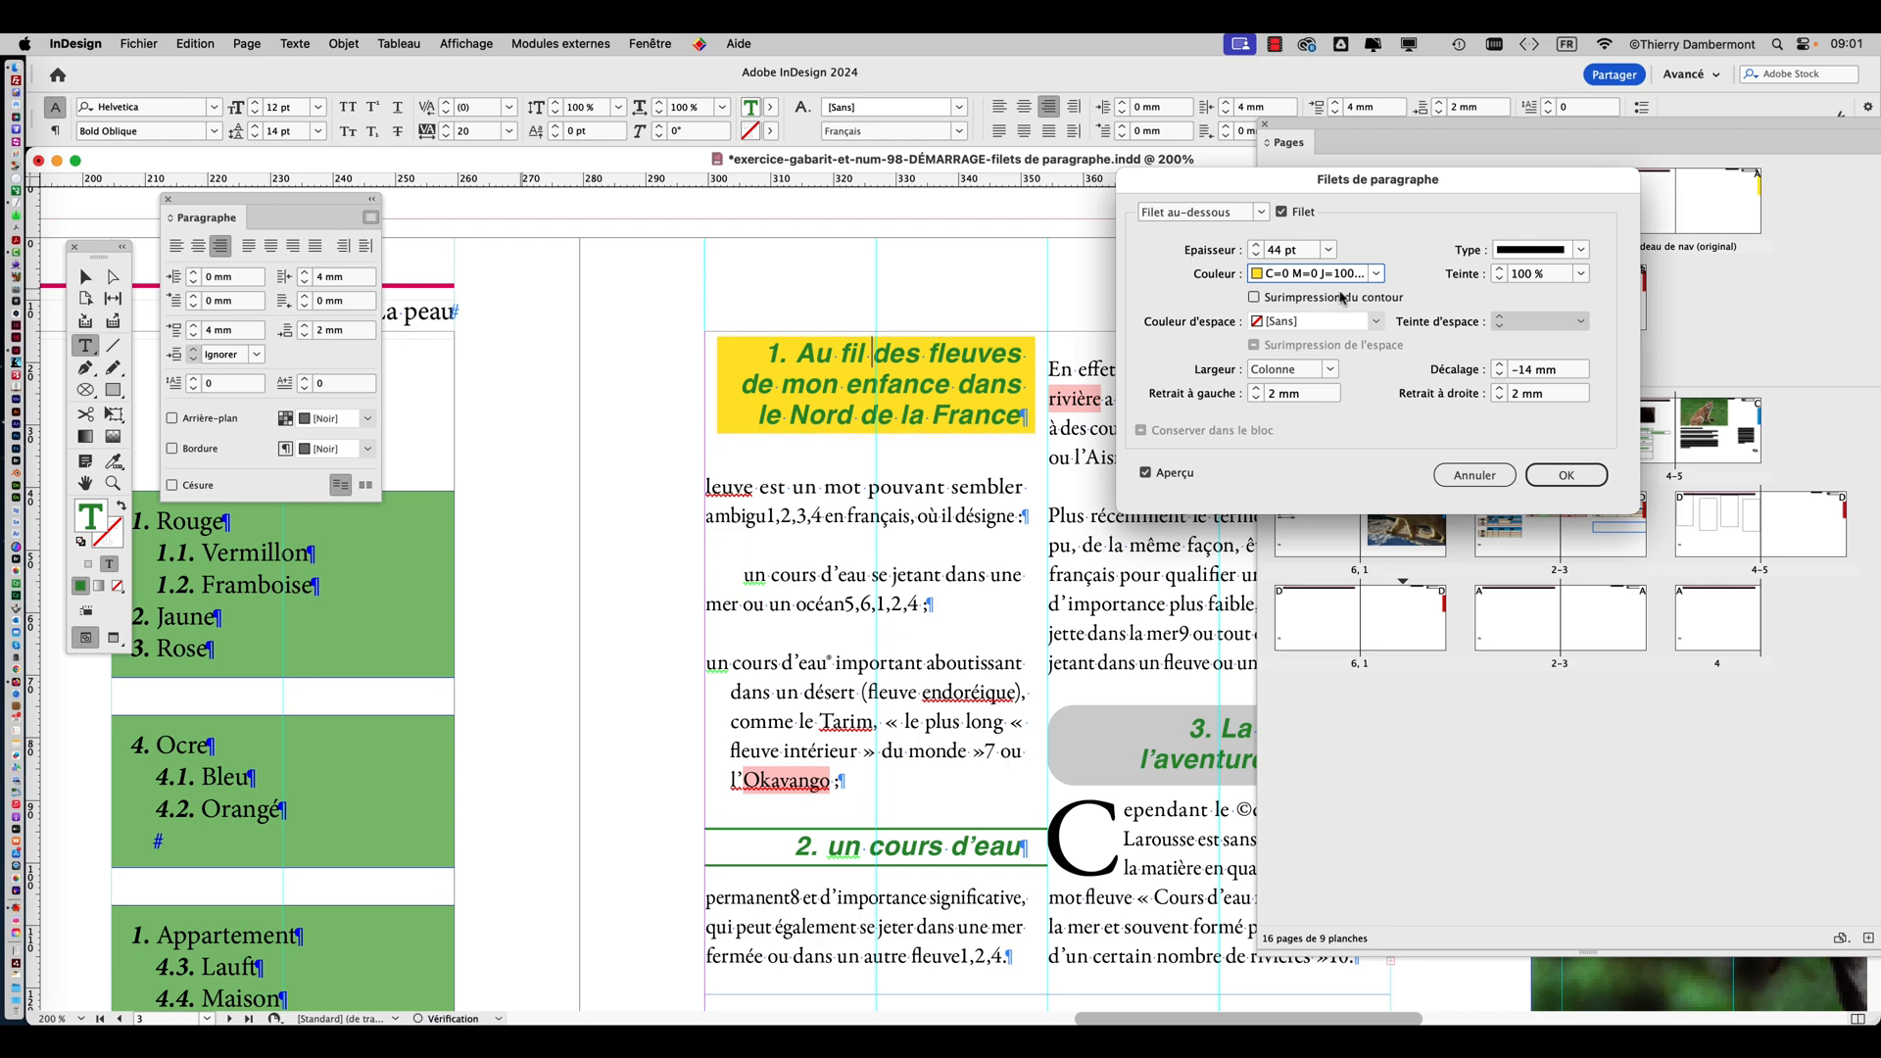
pyautogui.click(1256, 246)
pyautogui.click(1257, 246)
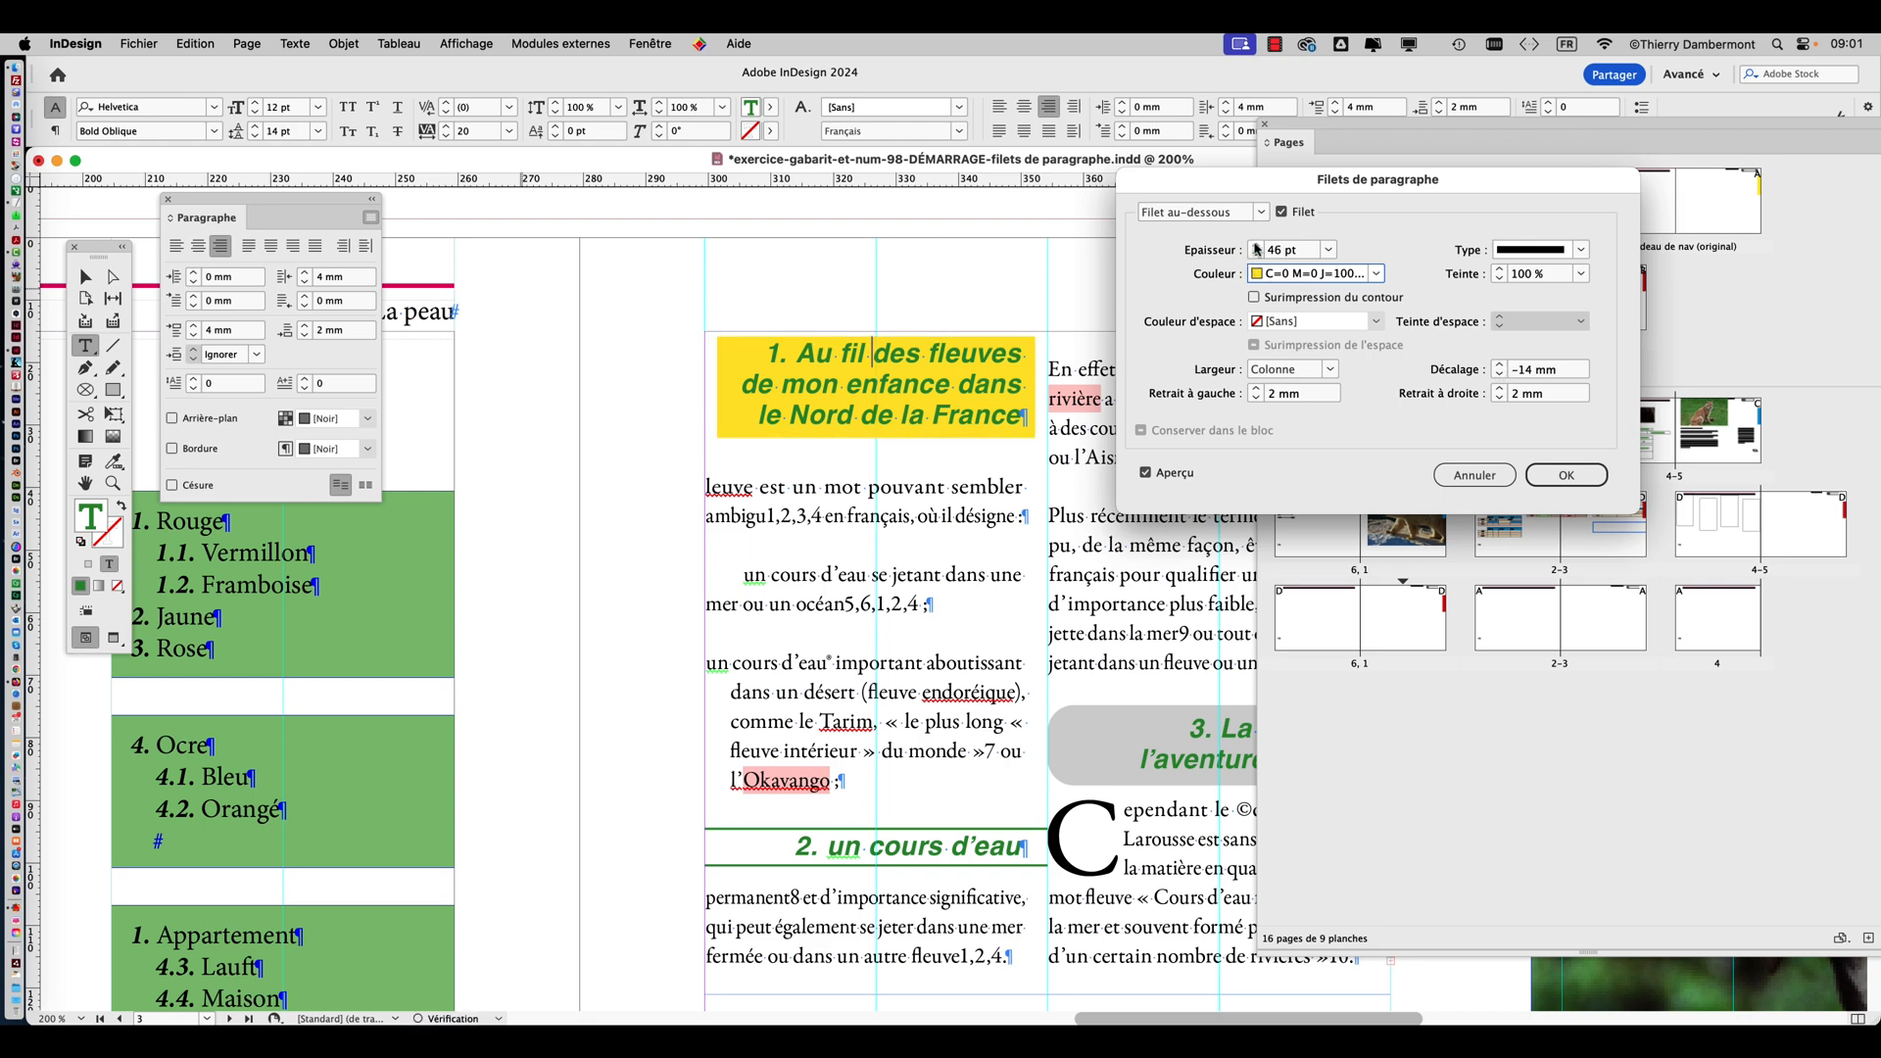
pyautogui.click(1499, 374)
pyautogui.click(1499, 367)
pyautogui.click(1256, 246)
pyautogui.click(1257, 246)
pyautogui.click(1499, 375)
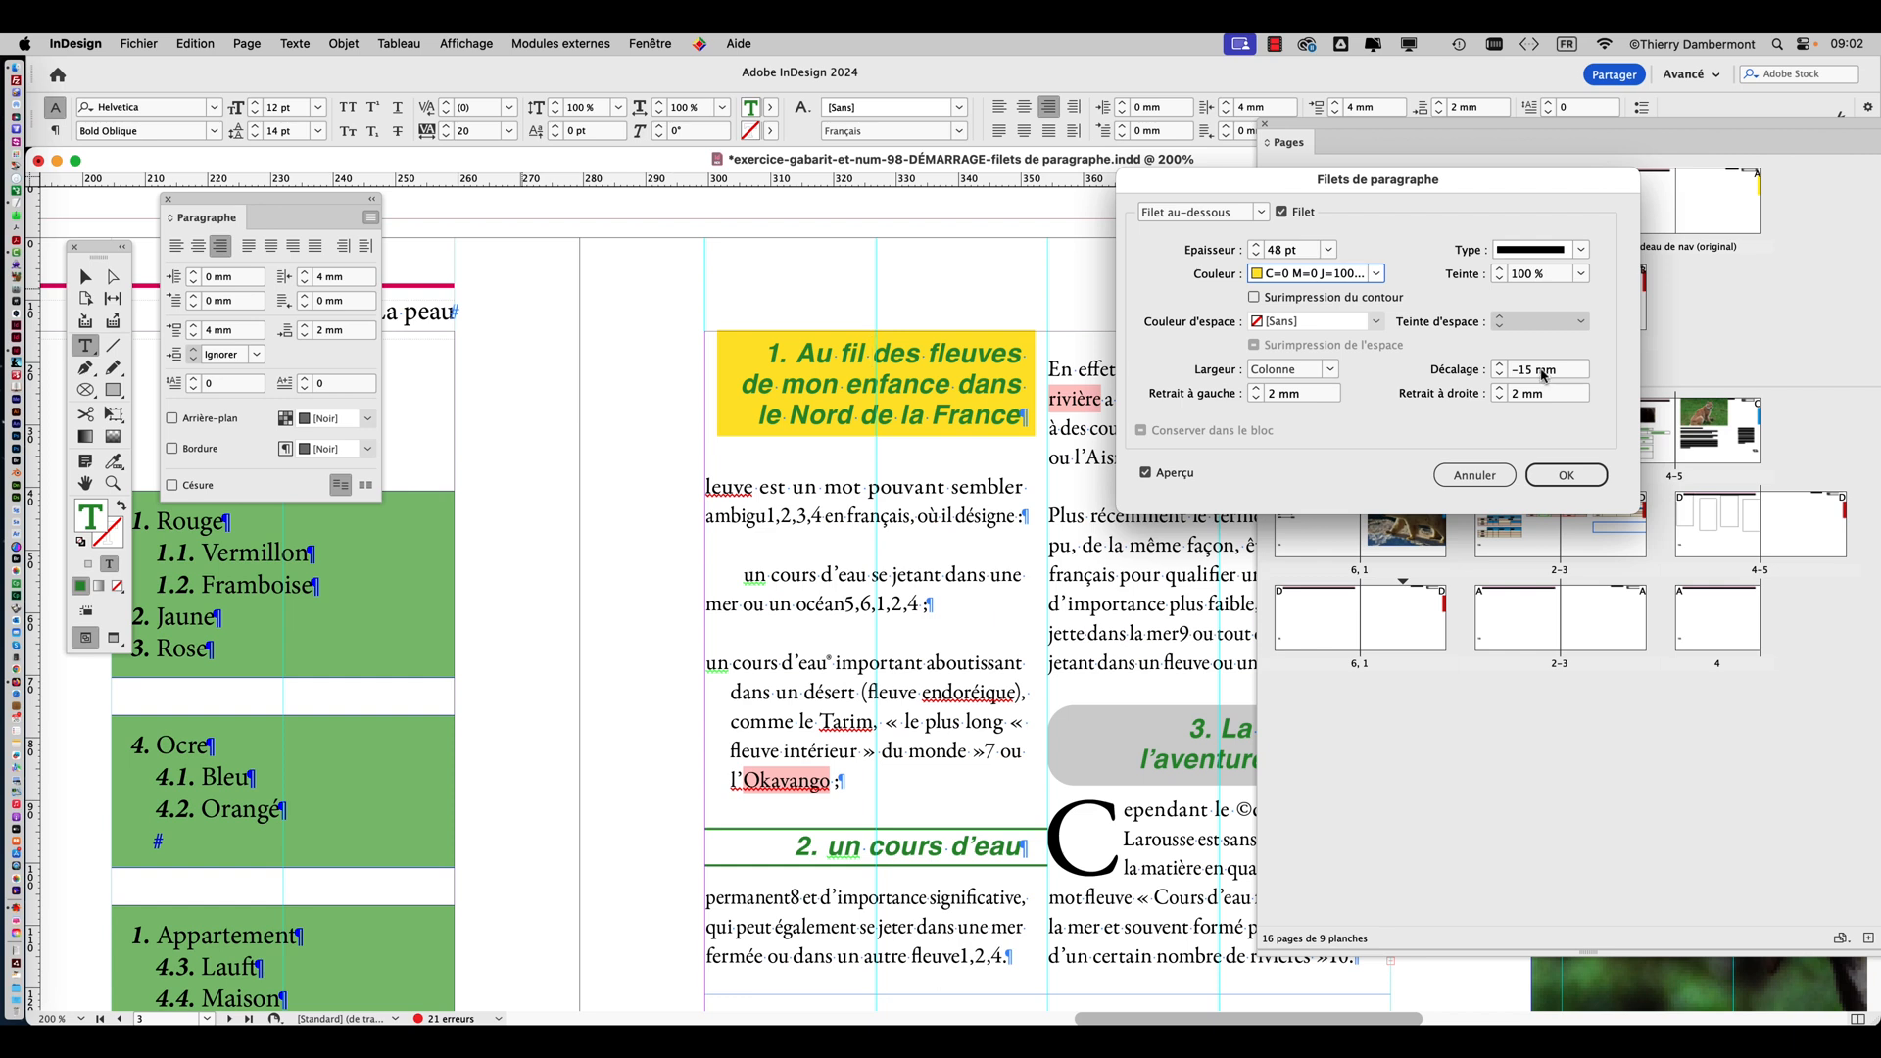
pyautogui.click(1566, 475)
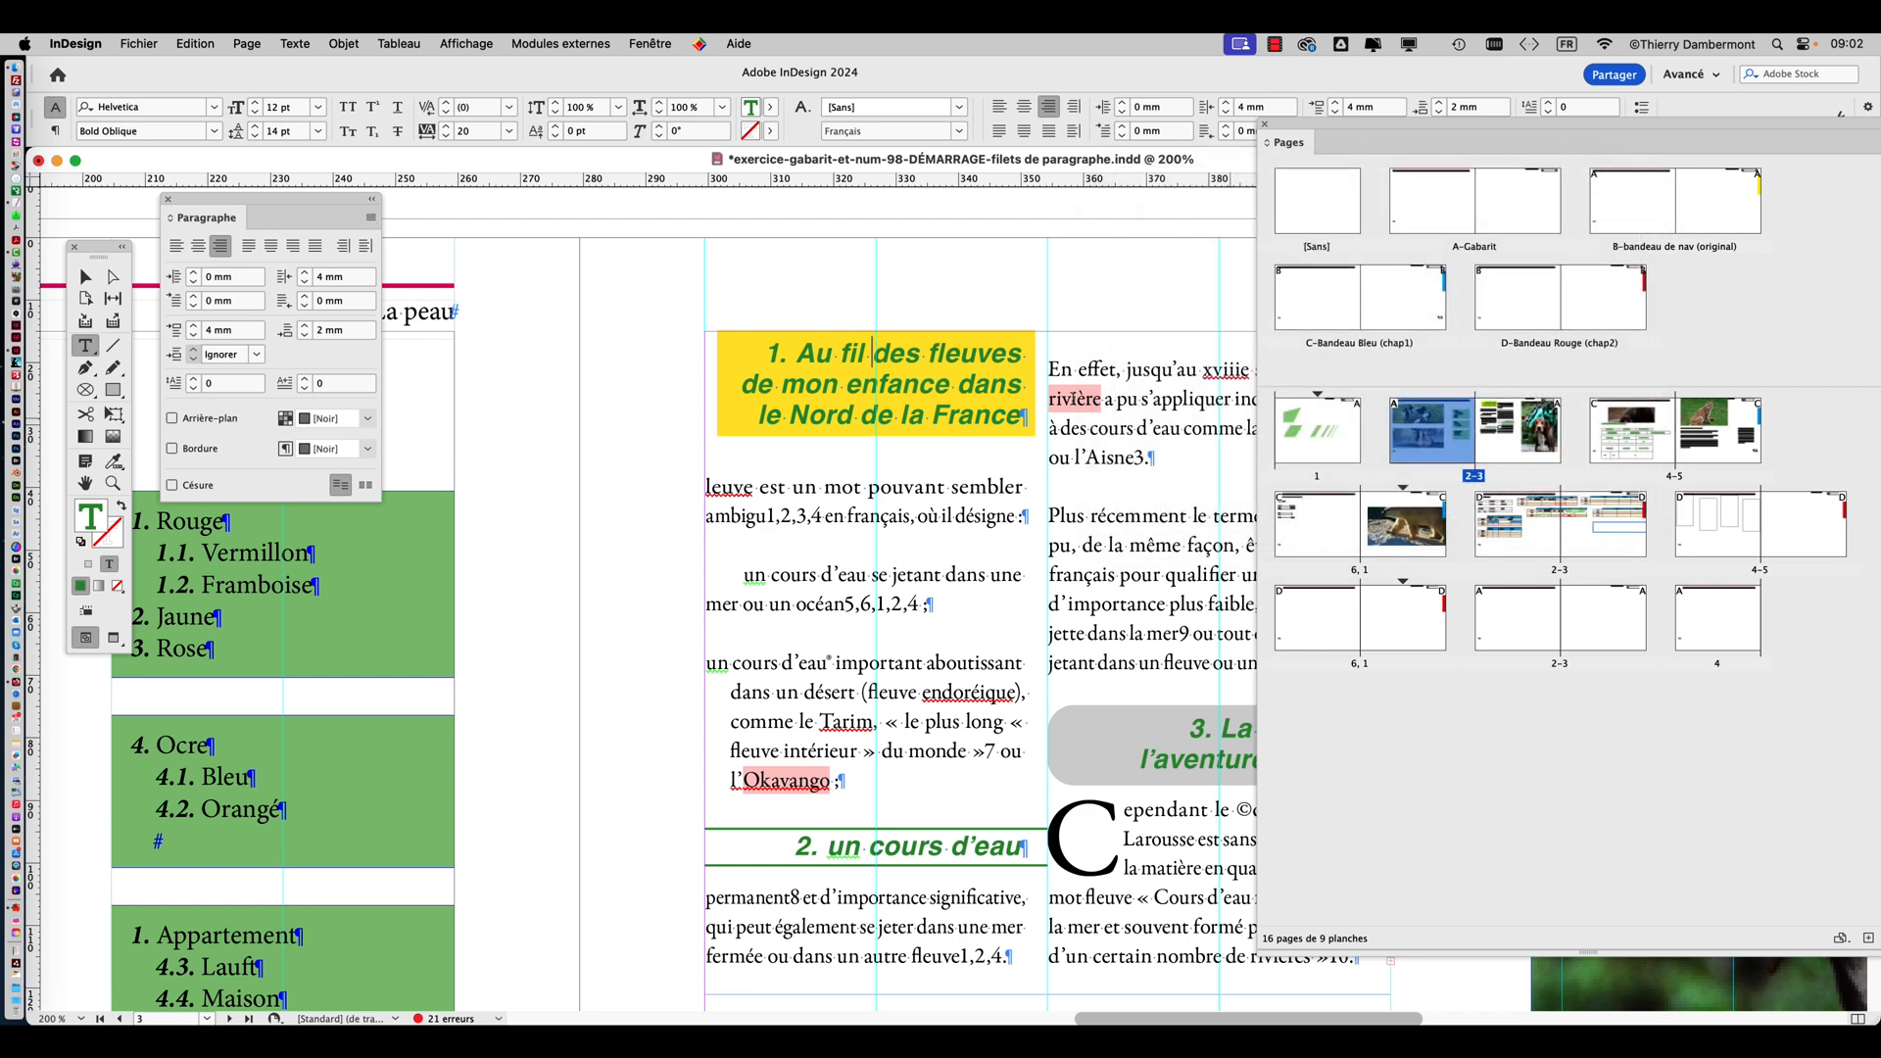
# Display the paragraph styles beside the yellow heading and place the text cursor in that heading.
pyautogui.click(296, 43)
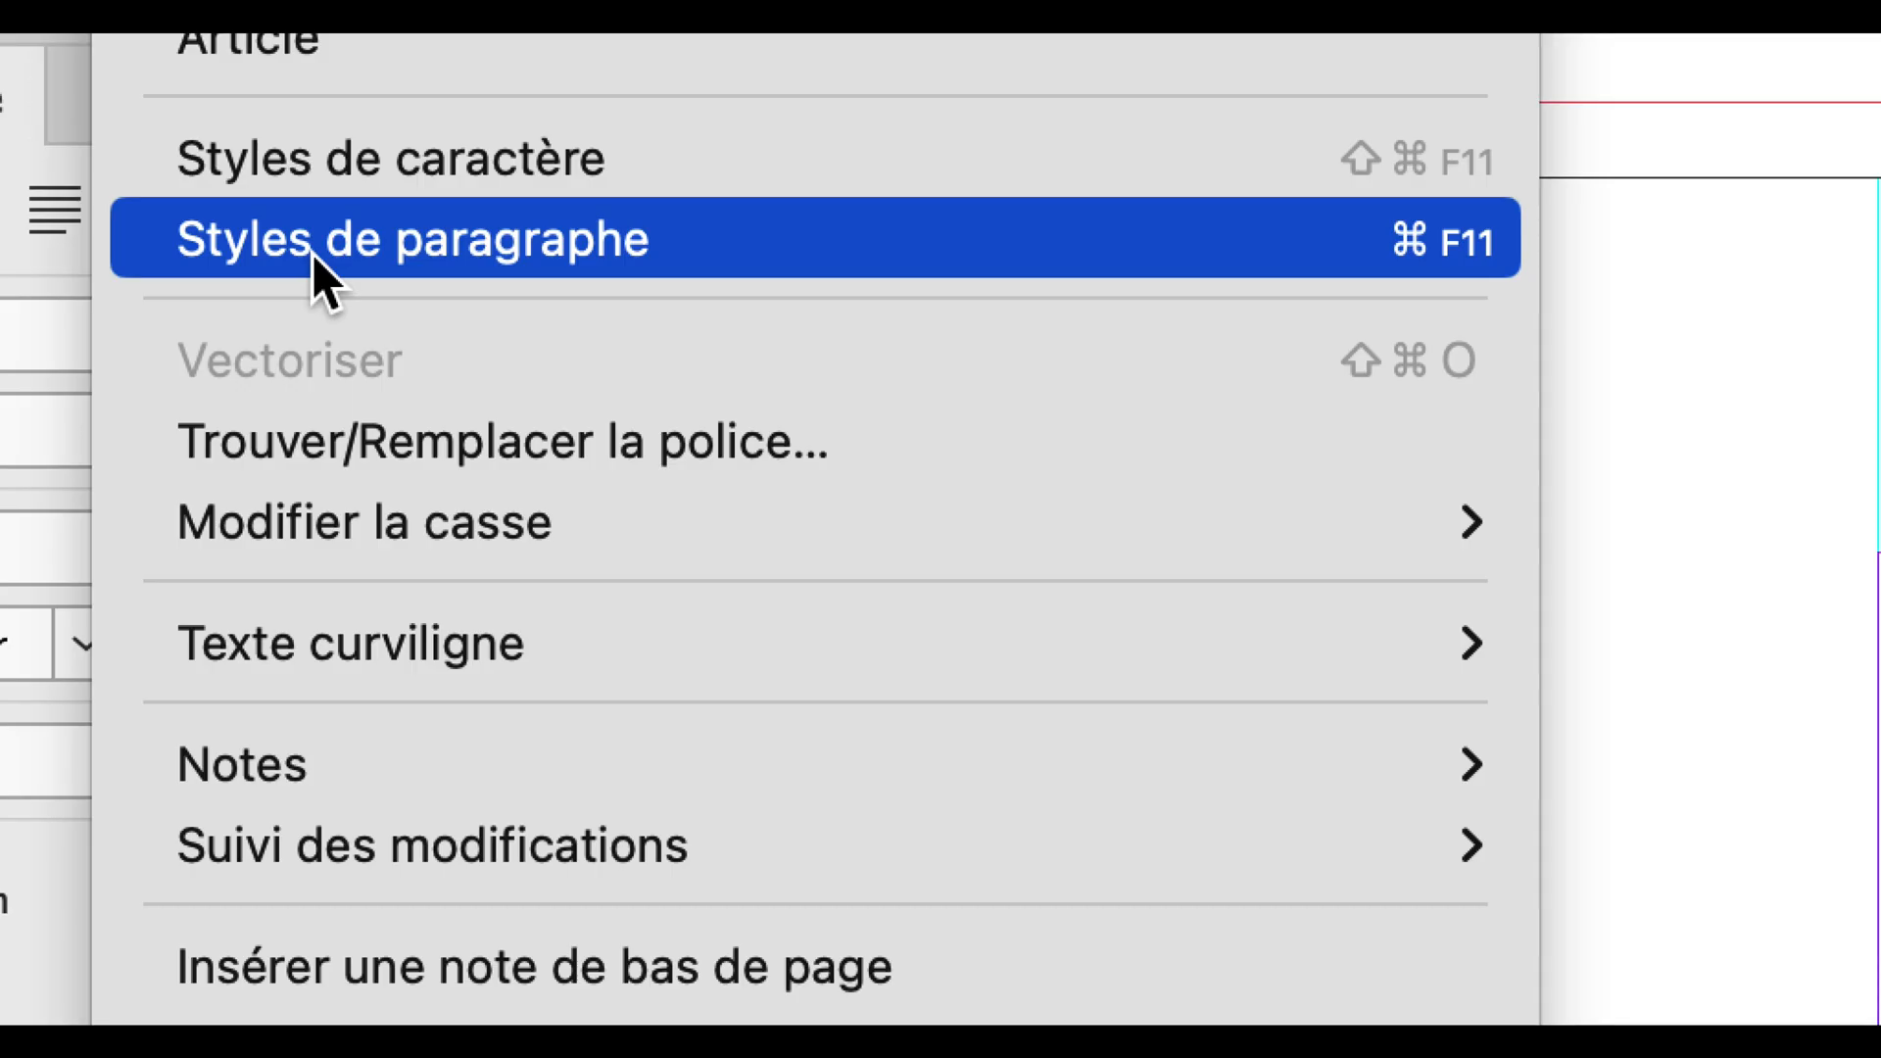
pyautogui.click(313, 255)
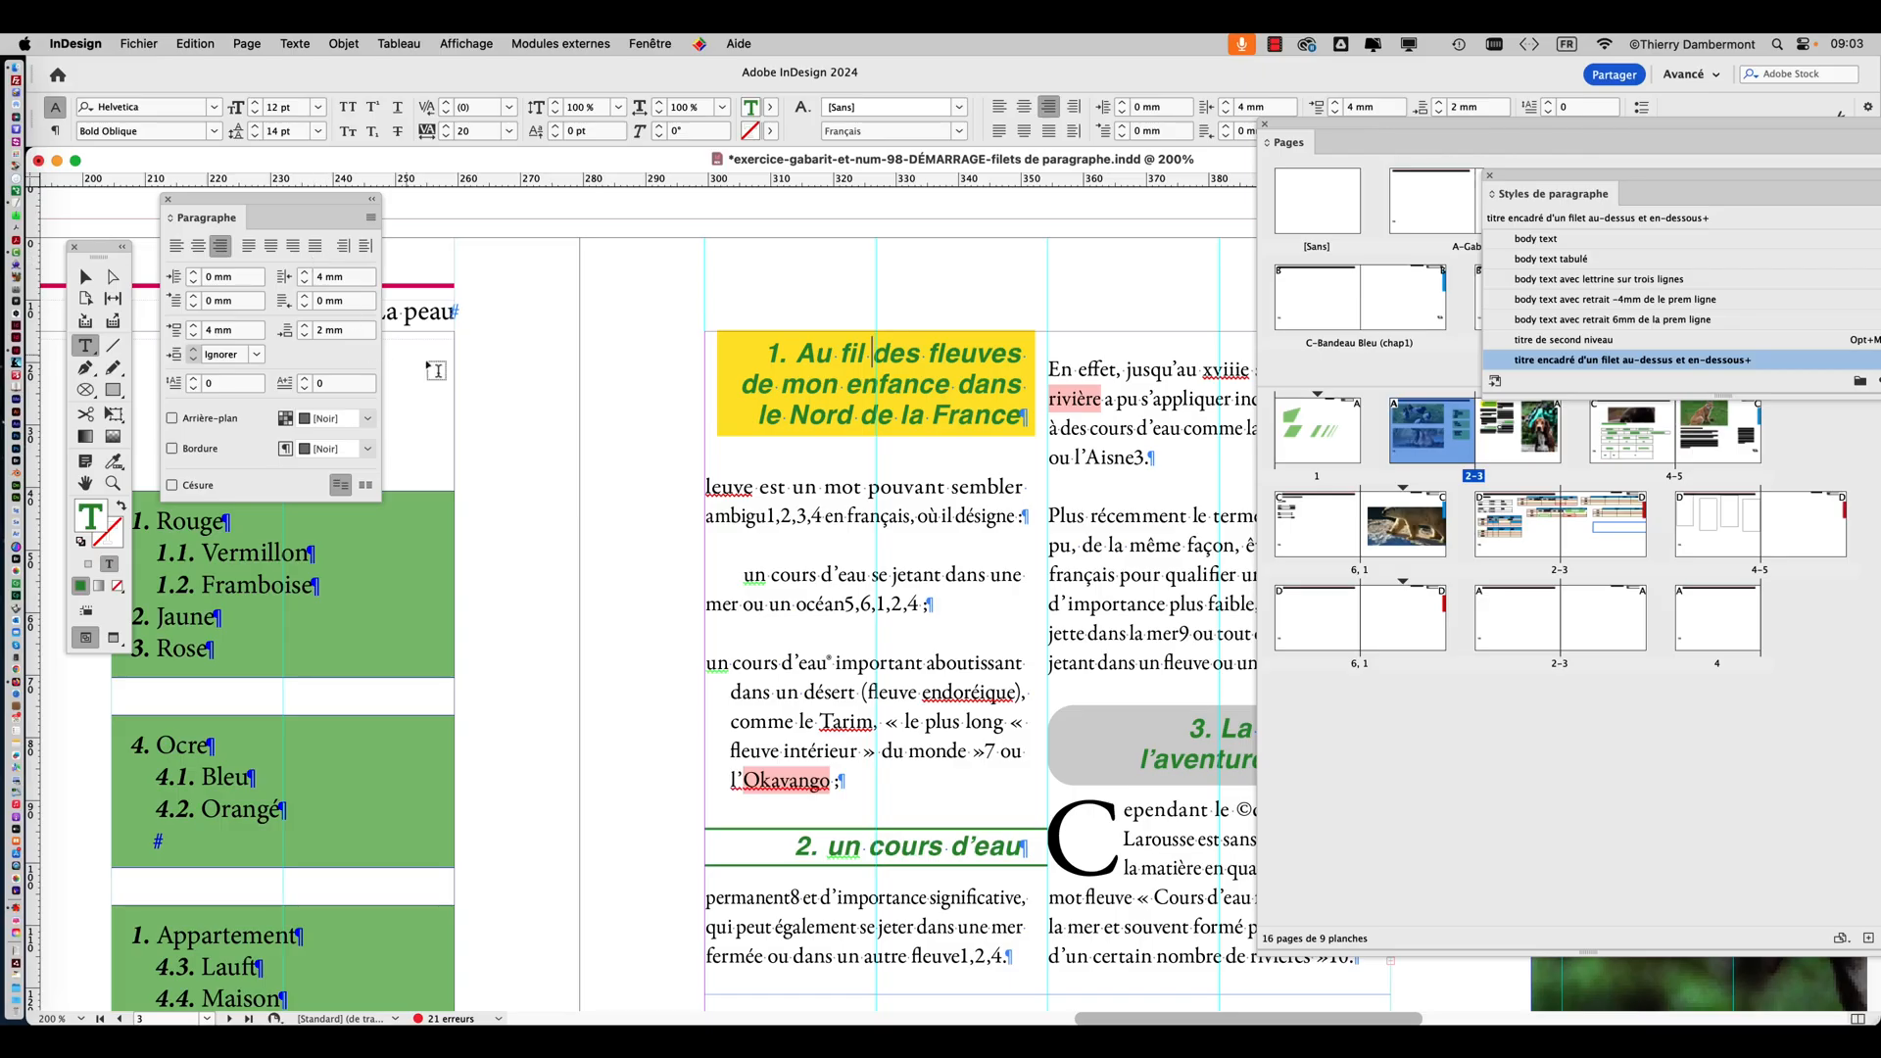
pyautogui.moveTo(1533, 188); pyautogui.dragTo(517, 460)
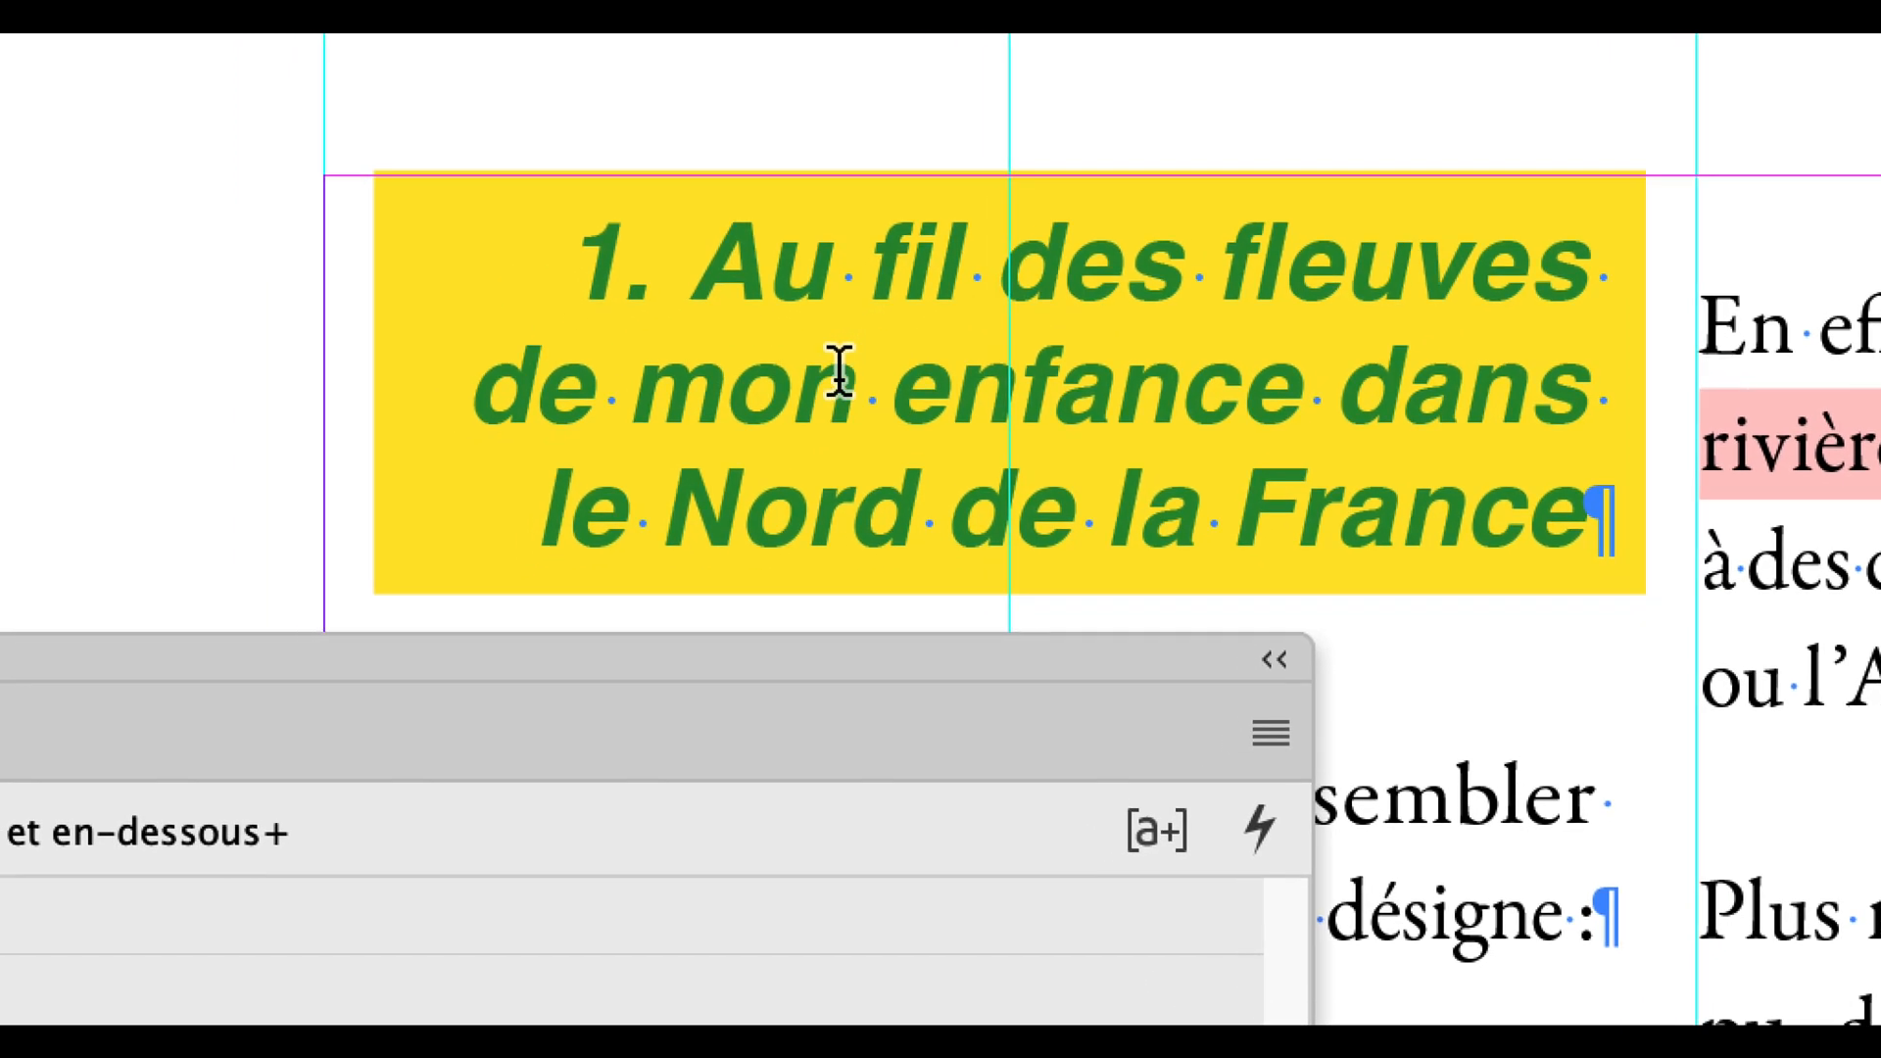
pyautogui.click(764, 431)
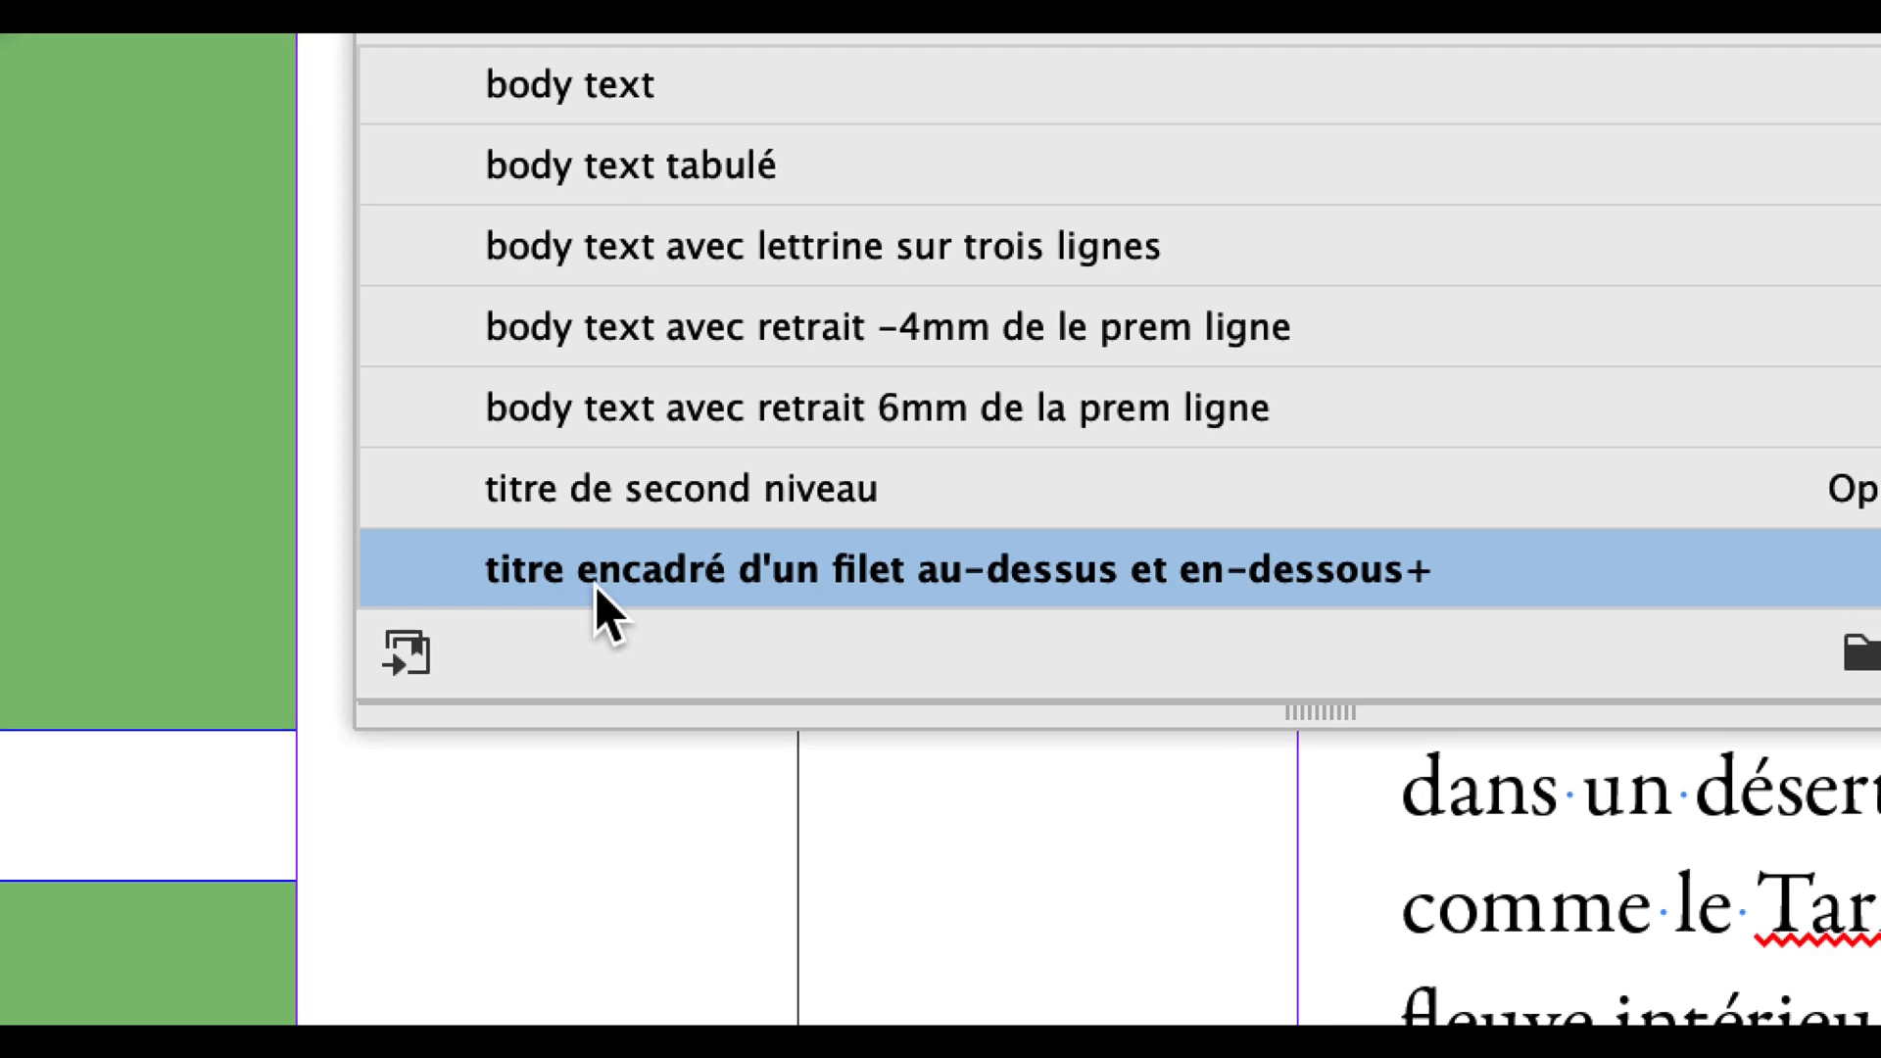
pyautogui.moveTo(597, 1019)
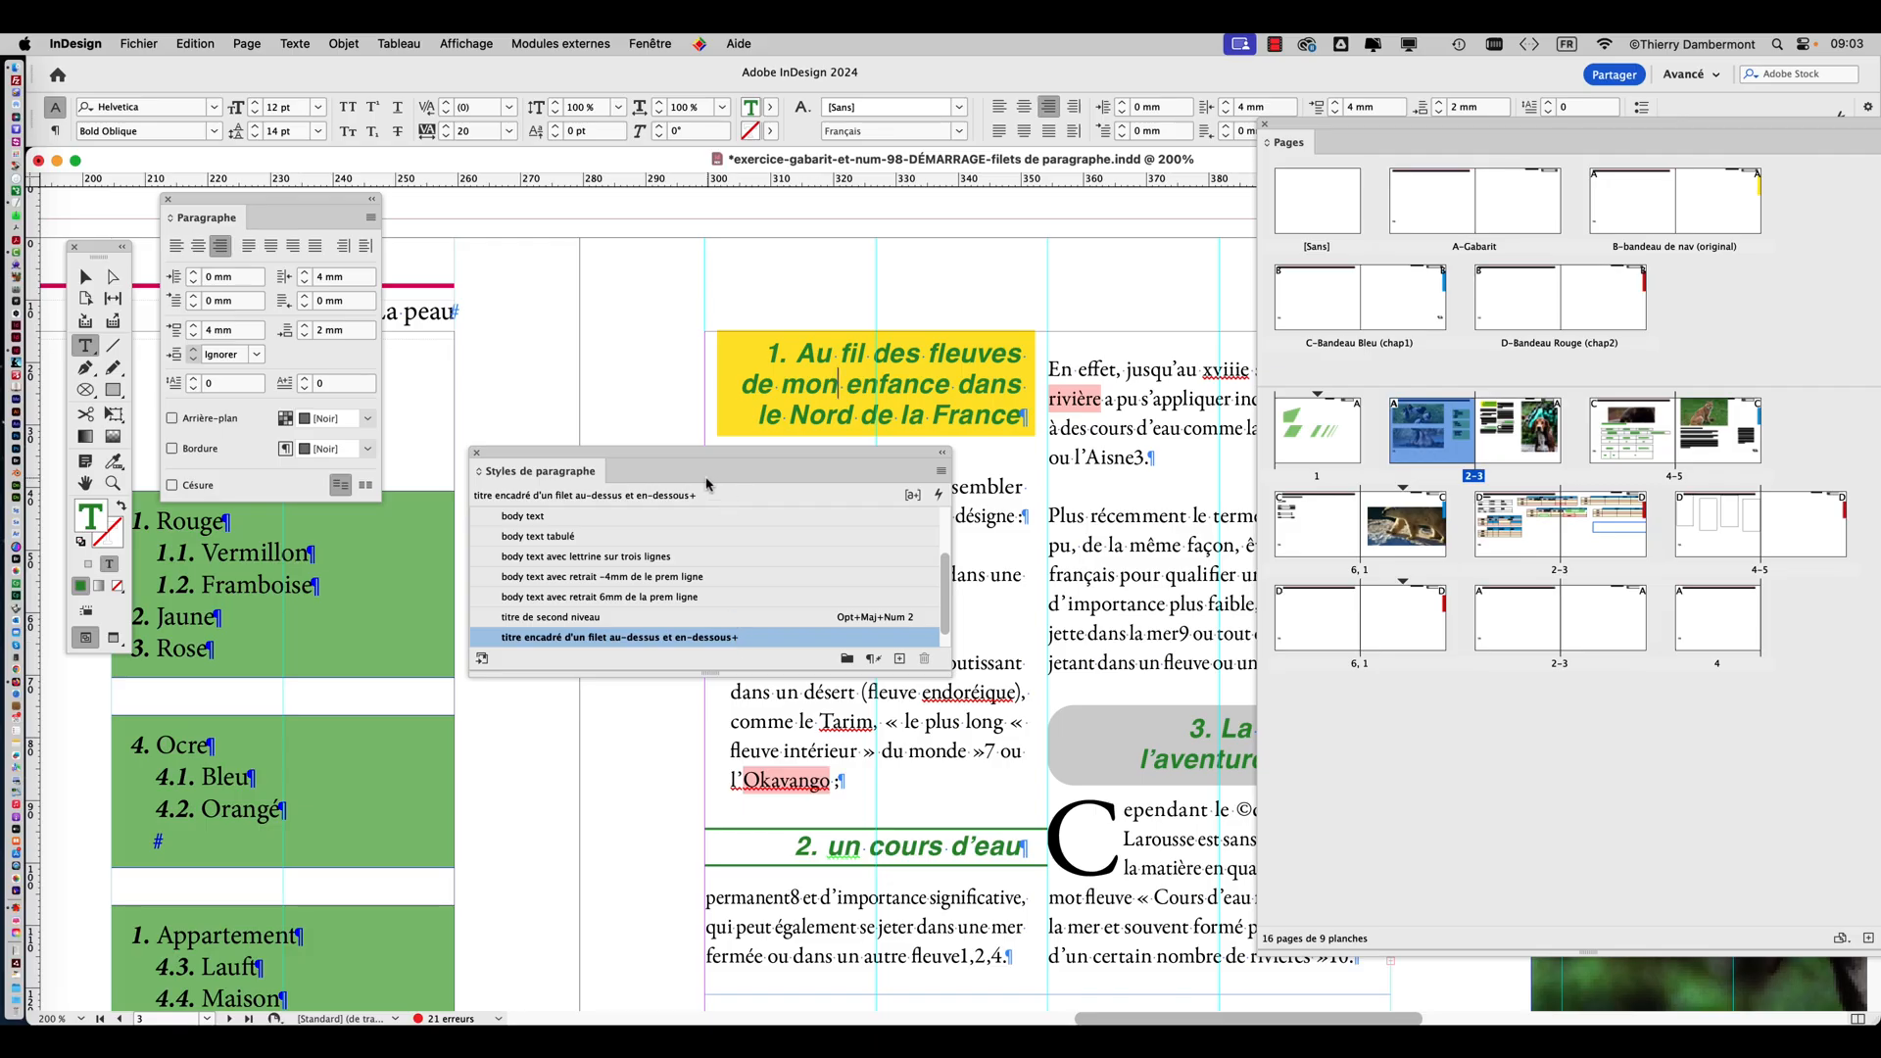
# Enlarge the paragraph styles list and redefine the style "titre encadré d'un filet au-dessus et en-dessous" from the yellow heading.
pyautogui.moveTo(689, 454); pyautogui.dragTo(399, 538)
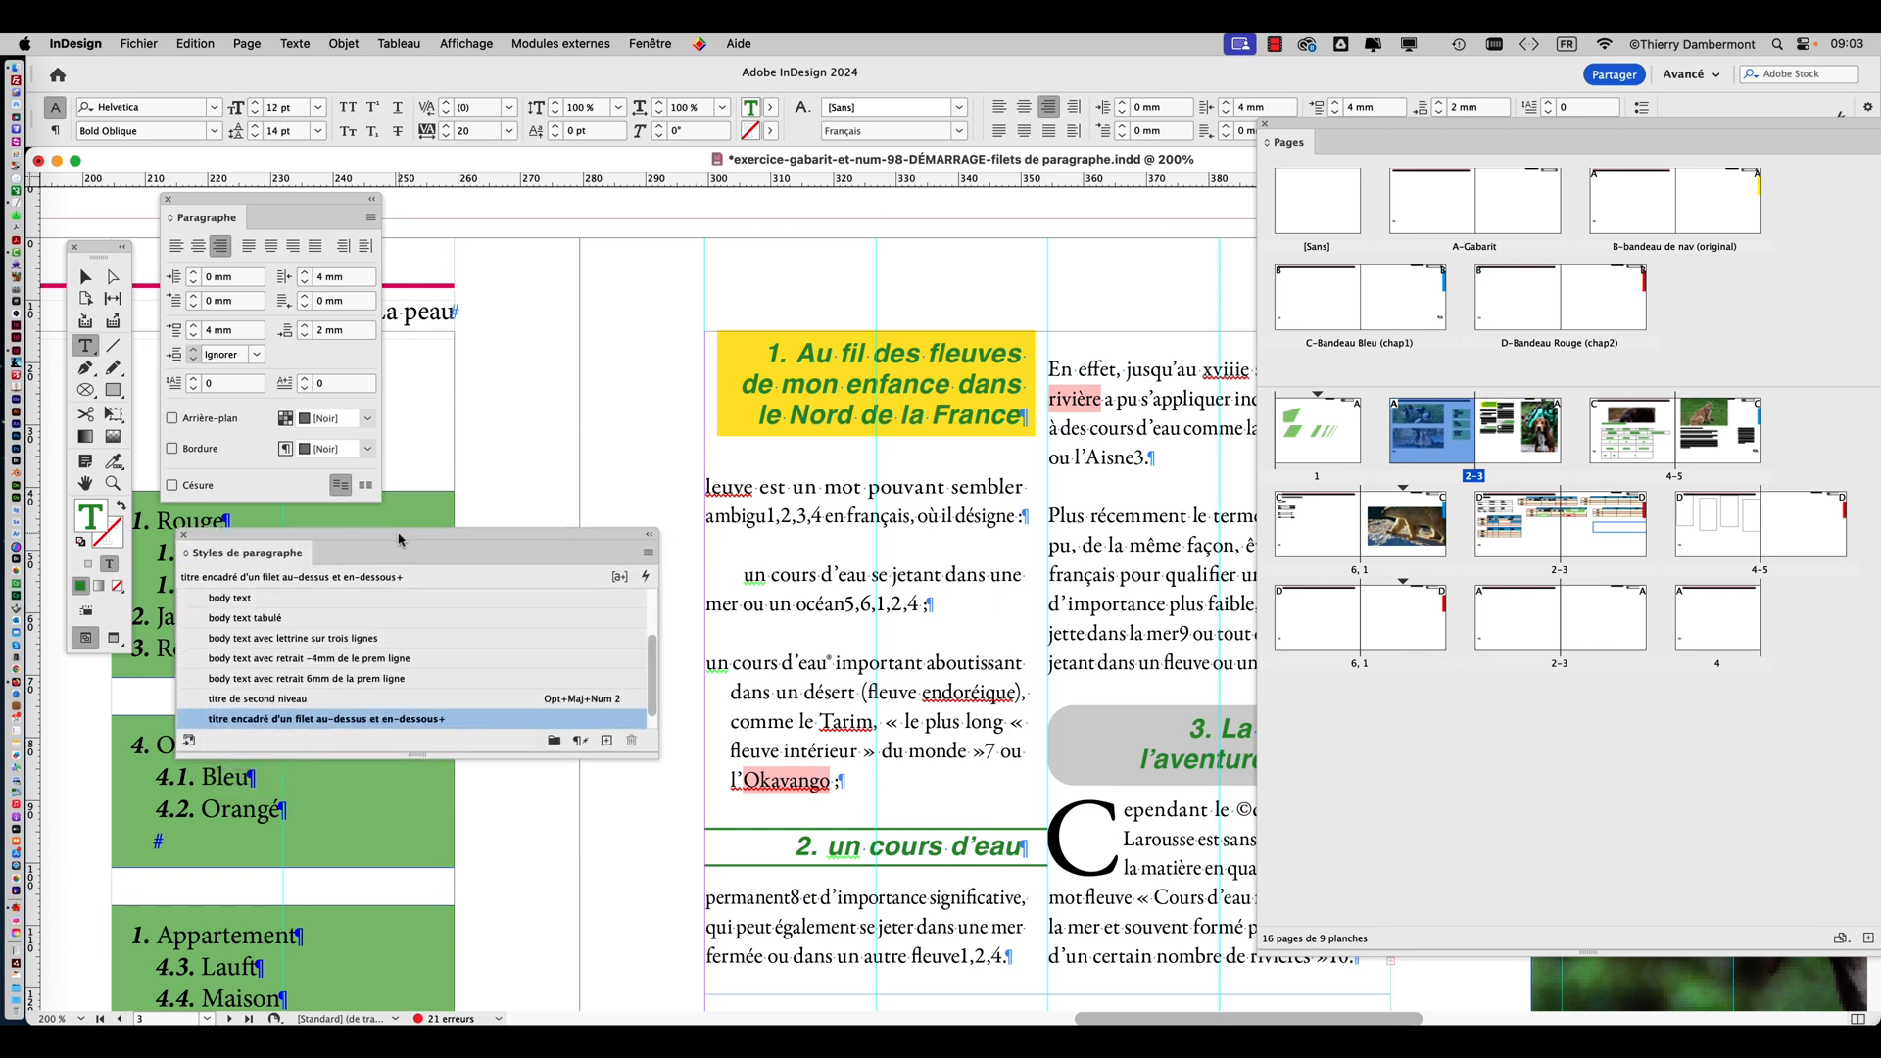
pyautogui.moveTo(646, 744); pyautogui.dragTo(666, 847)
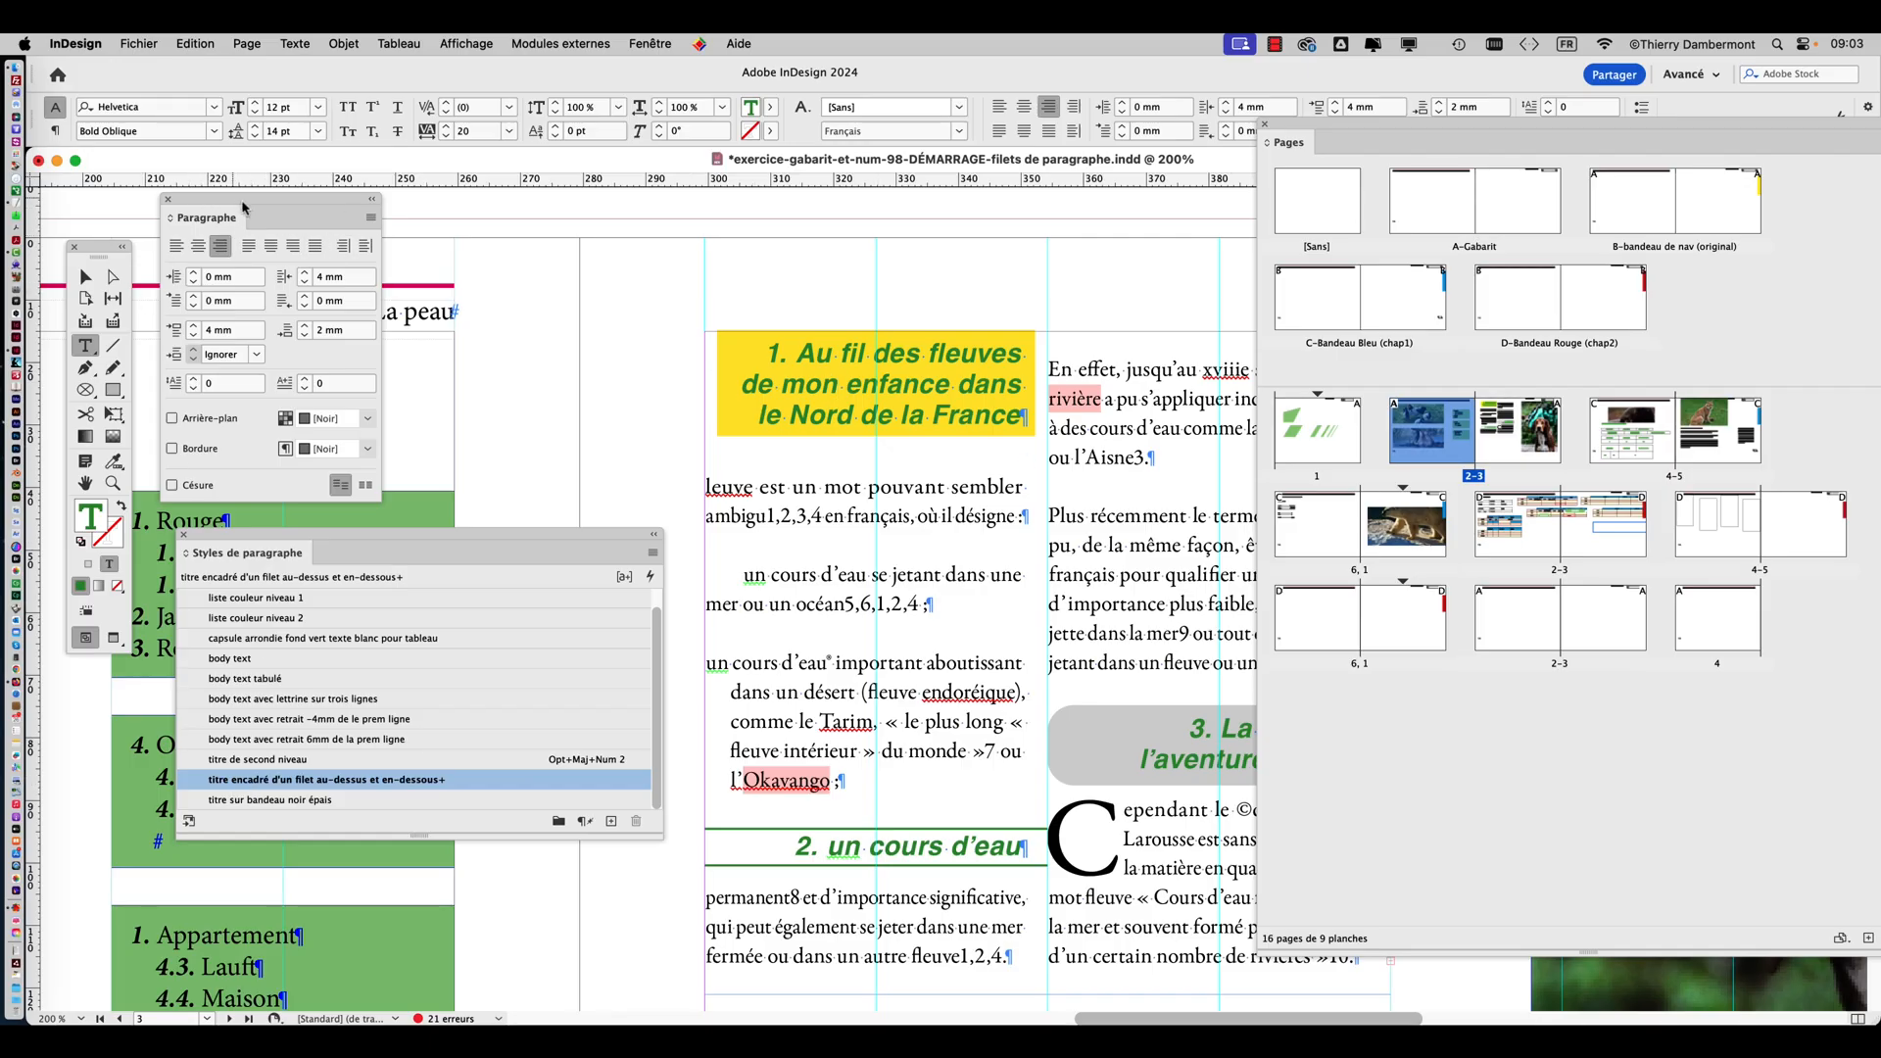
pyautogui.click(652, 554)
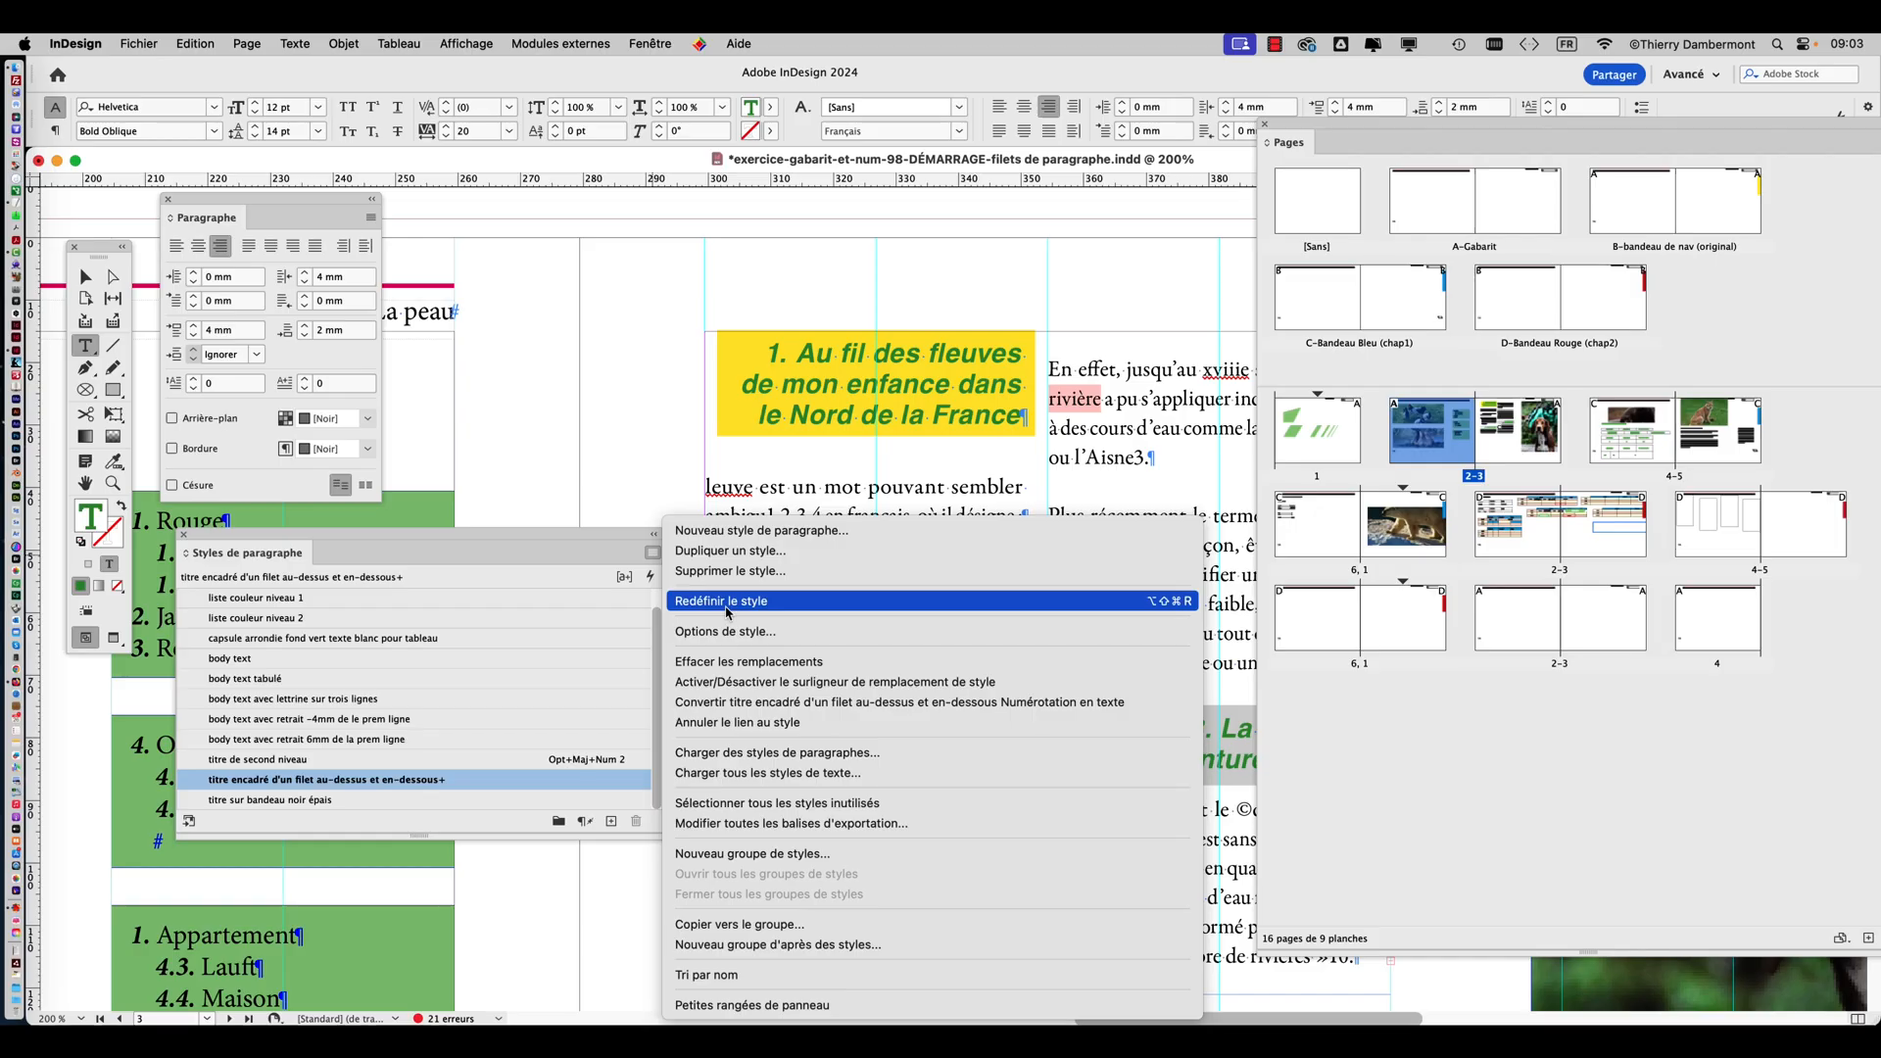
pyautogui.click(724, 602)
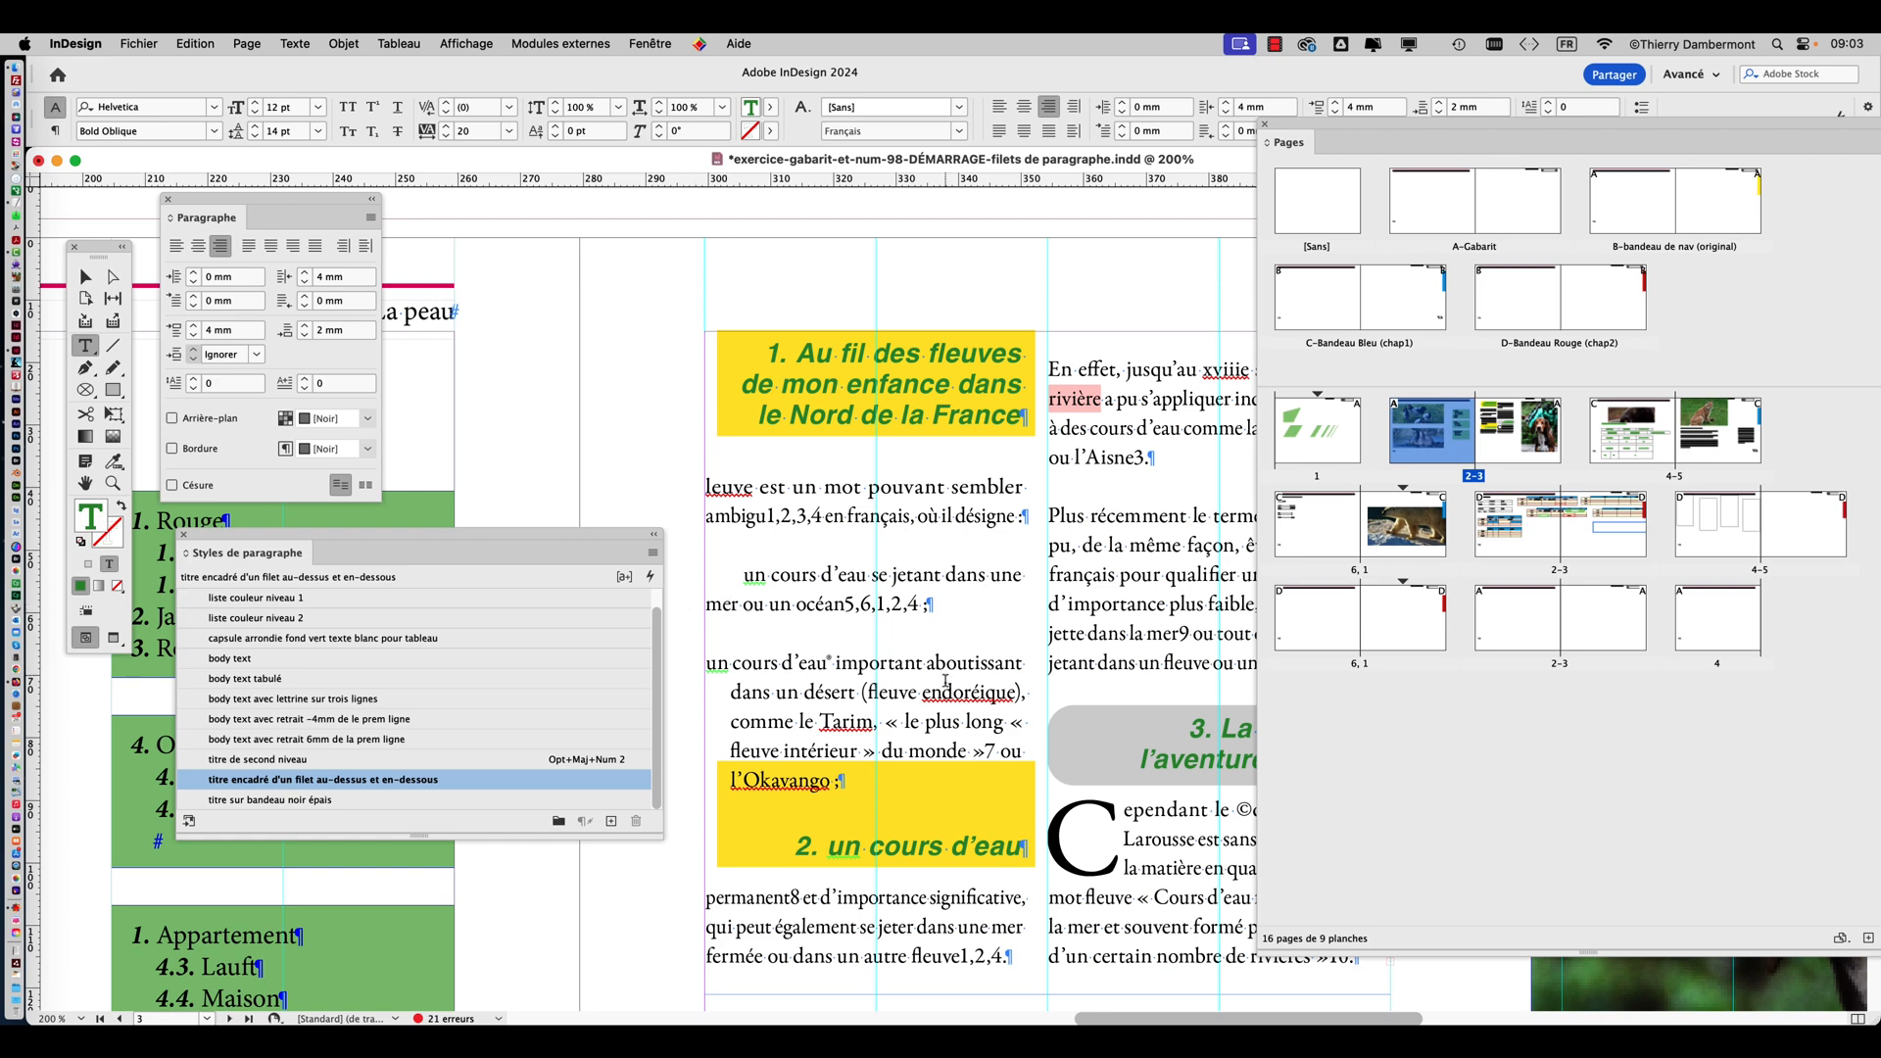
# Check both yellow headings in the article, deselect its text frame and move the paragraph styles list up beside the article.
pyautogui.moveTo(943, 689); pyautogui.dragTo(955, 354)
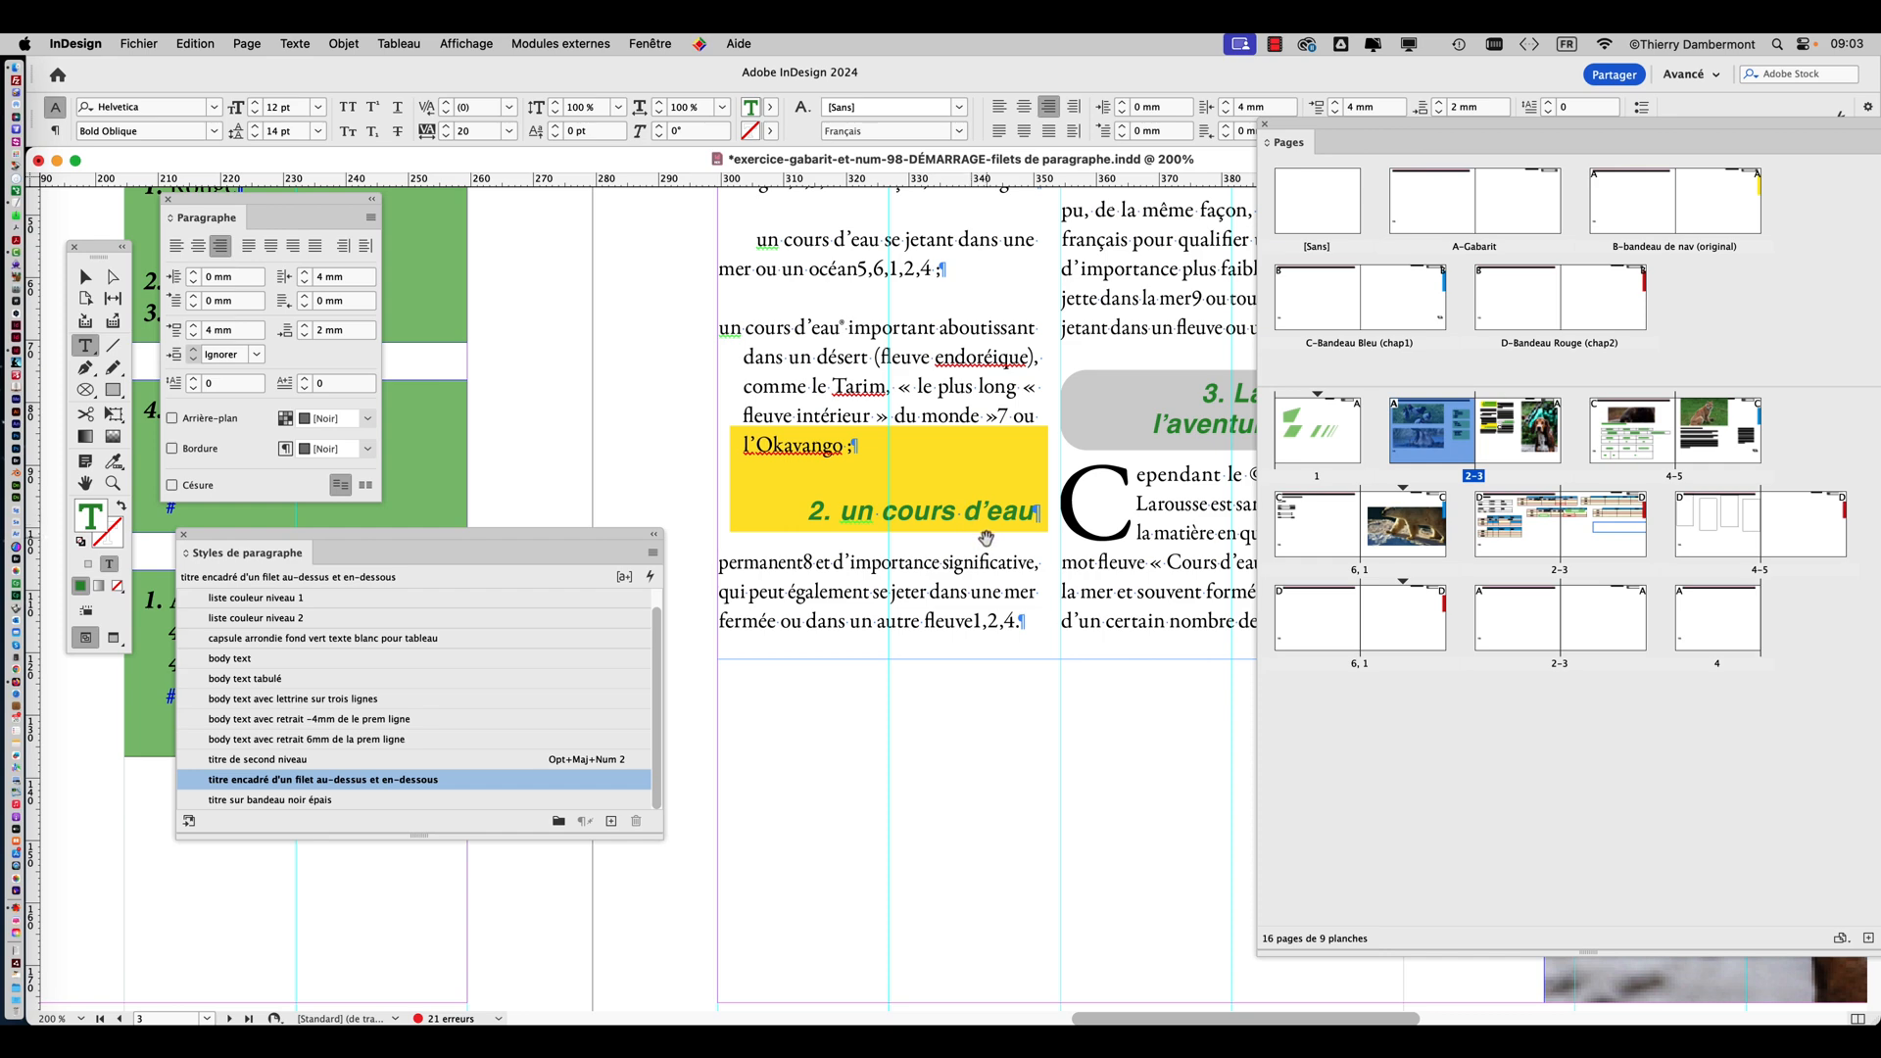
pyautogui.scroll(-2, 961, 513)
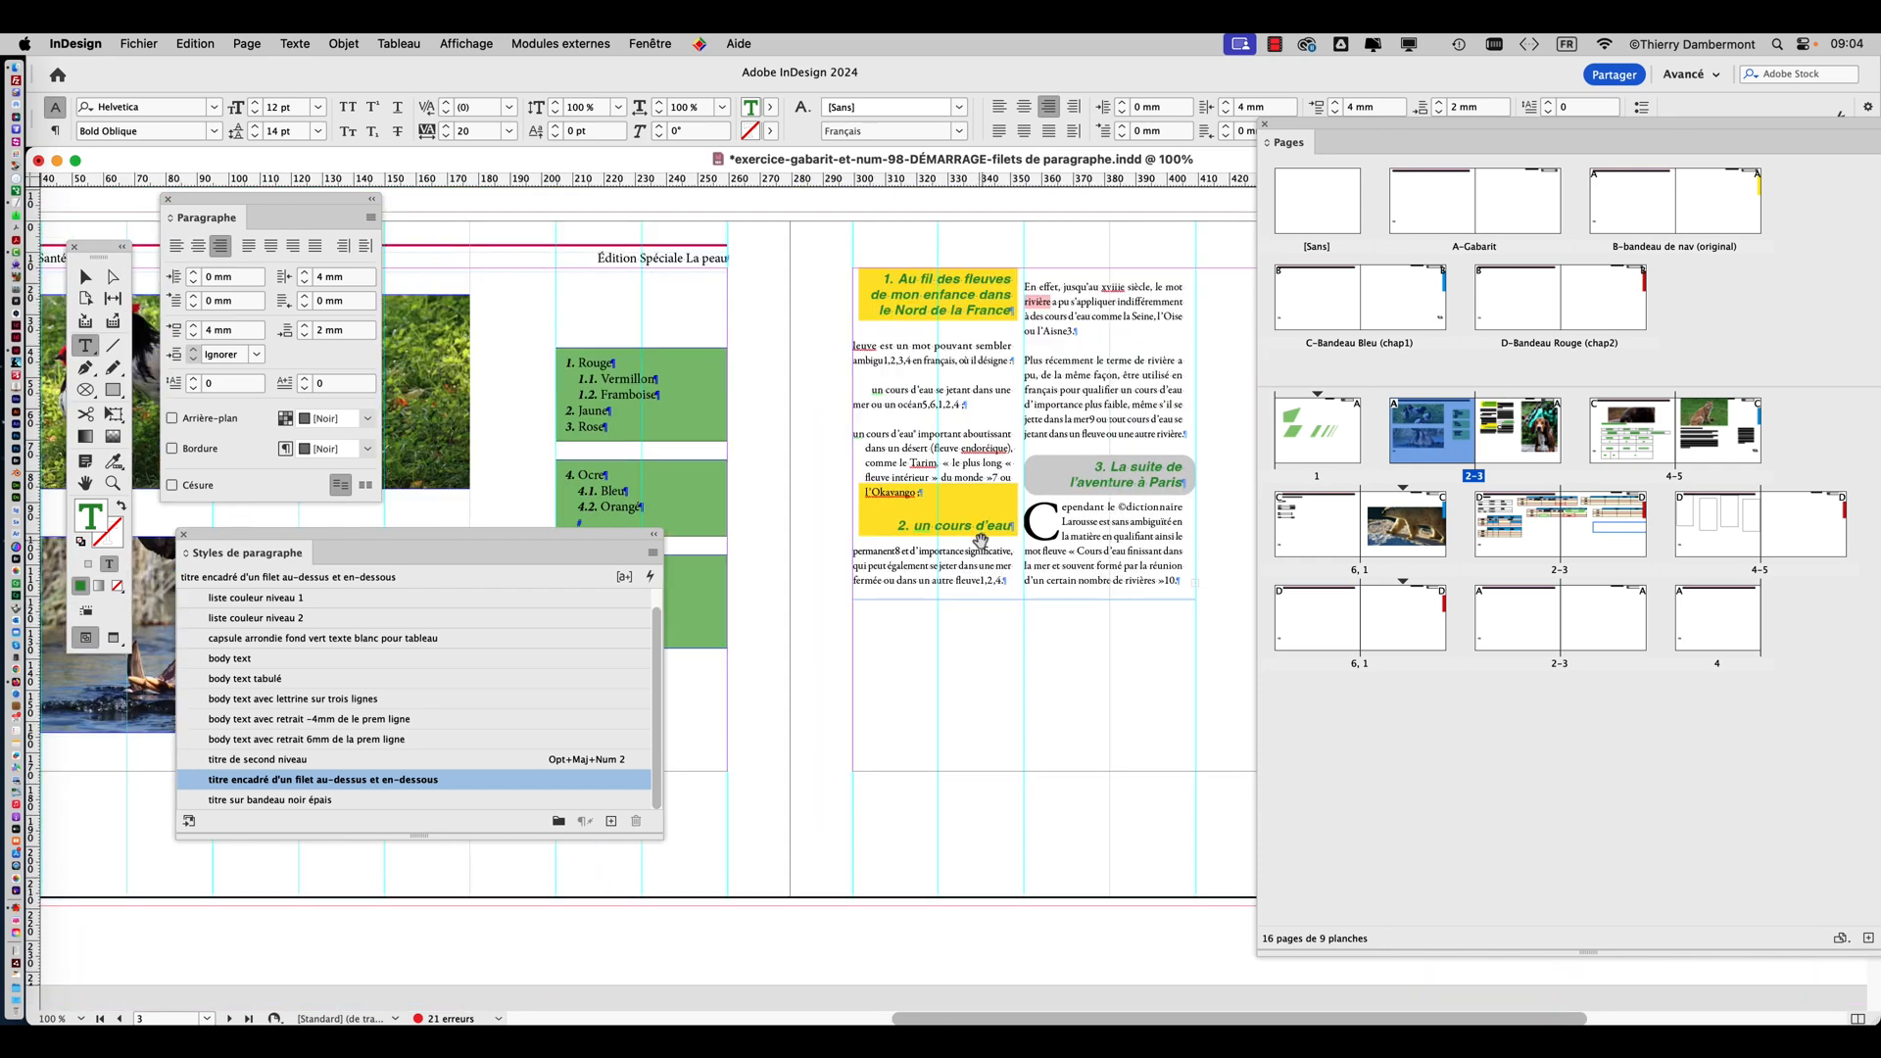
pyautogui.scroll(-1, 903, 490)
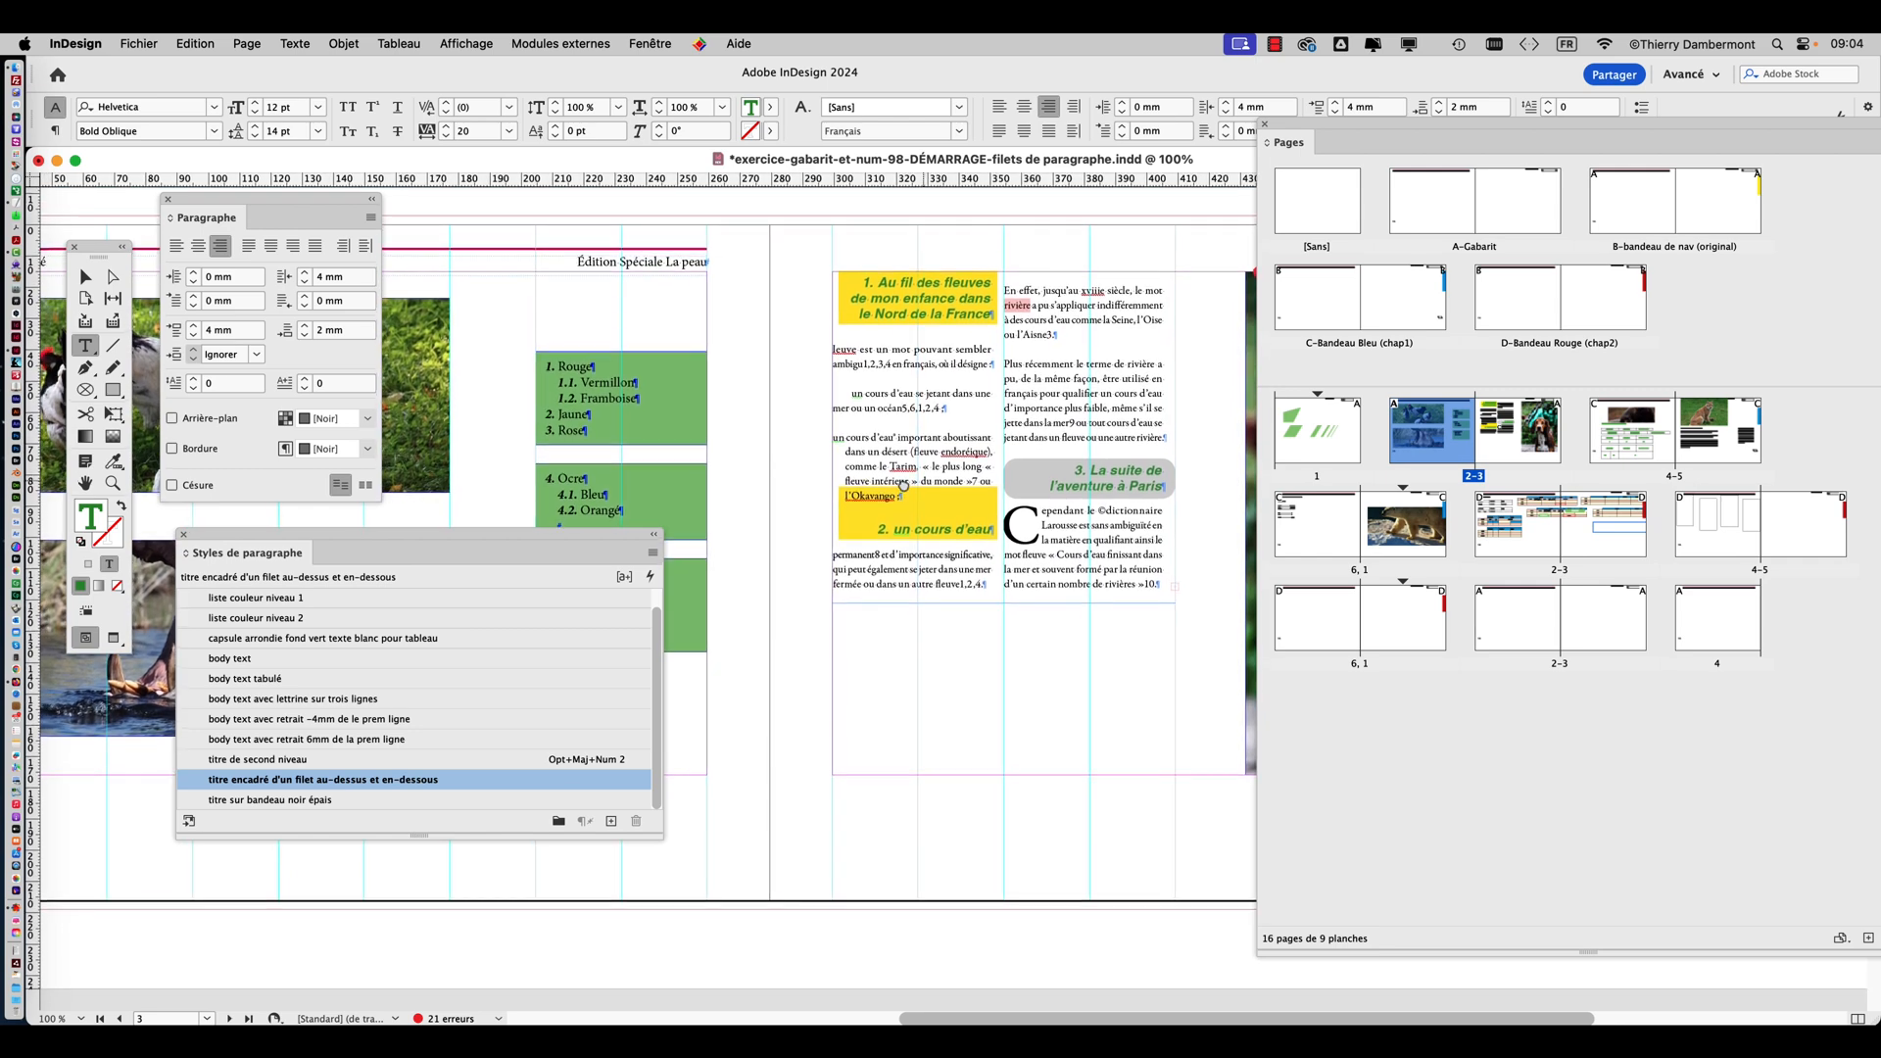
pyautogui.moveTo(900, 491); pyautogui.dragTo(902, 484)
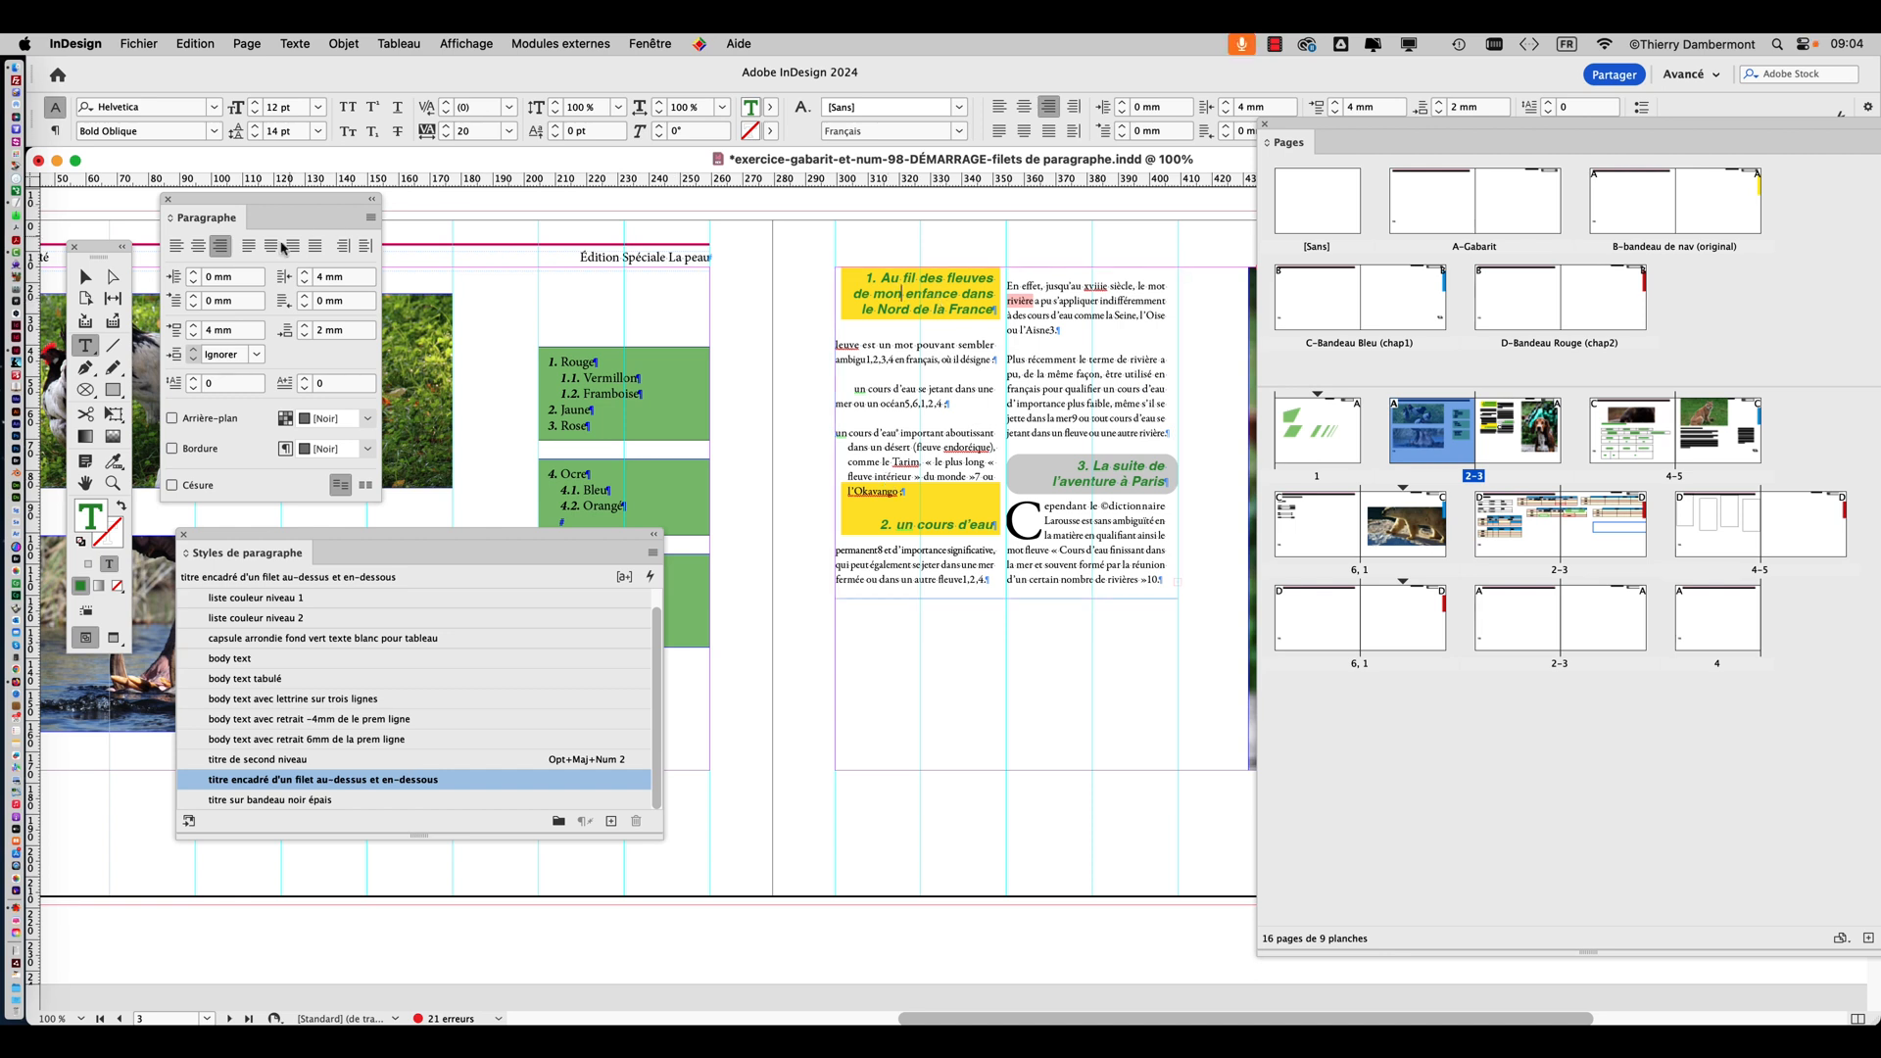
pyautogui.press('Escape')
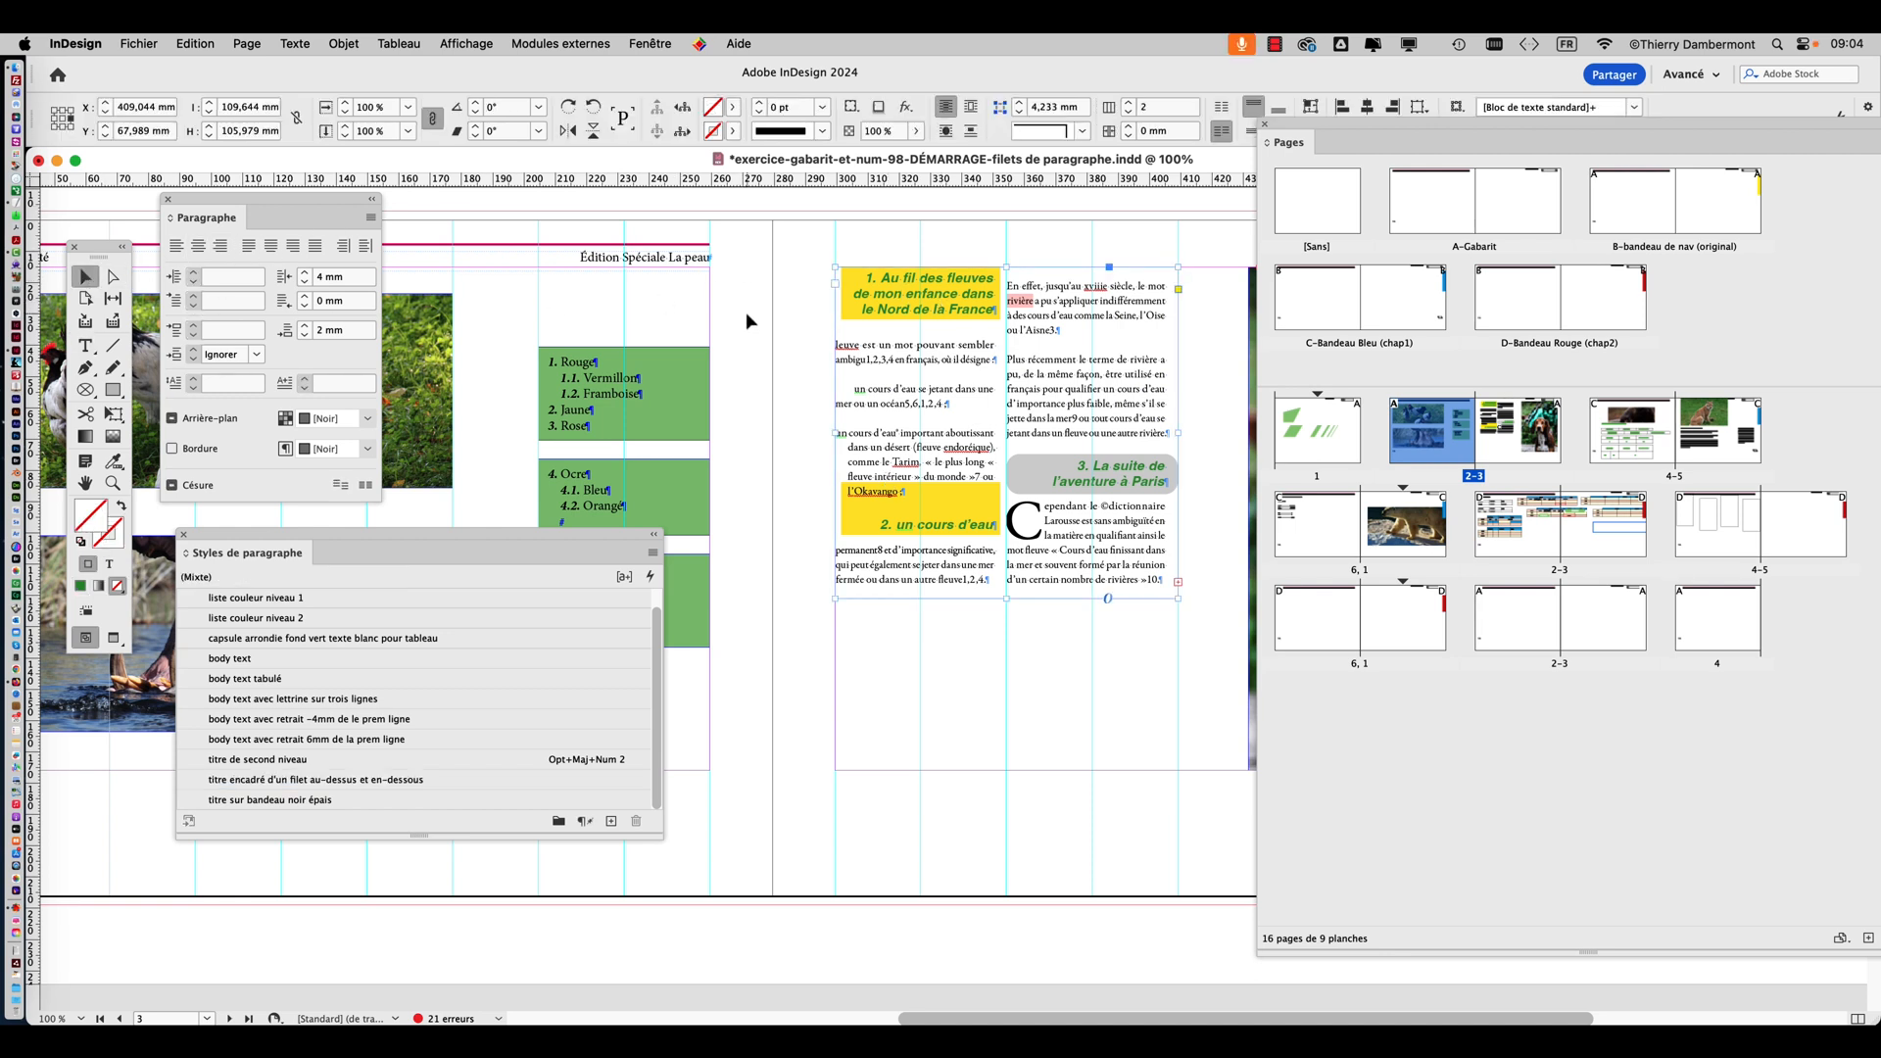
pyautogui.click(741, 284)
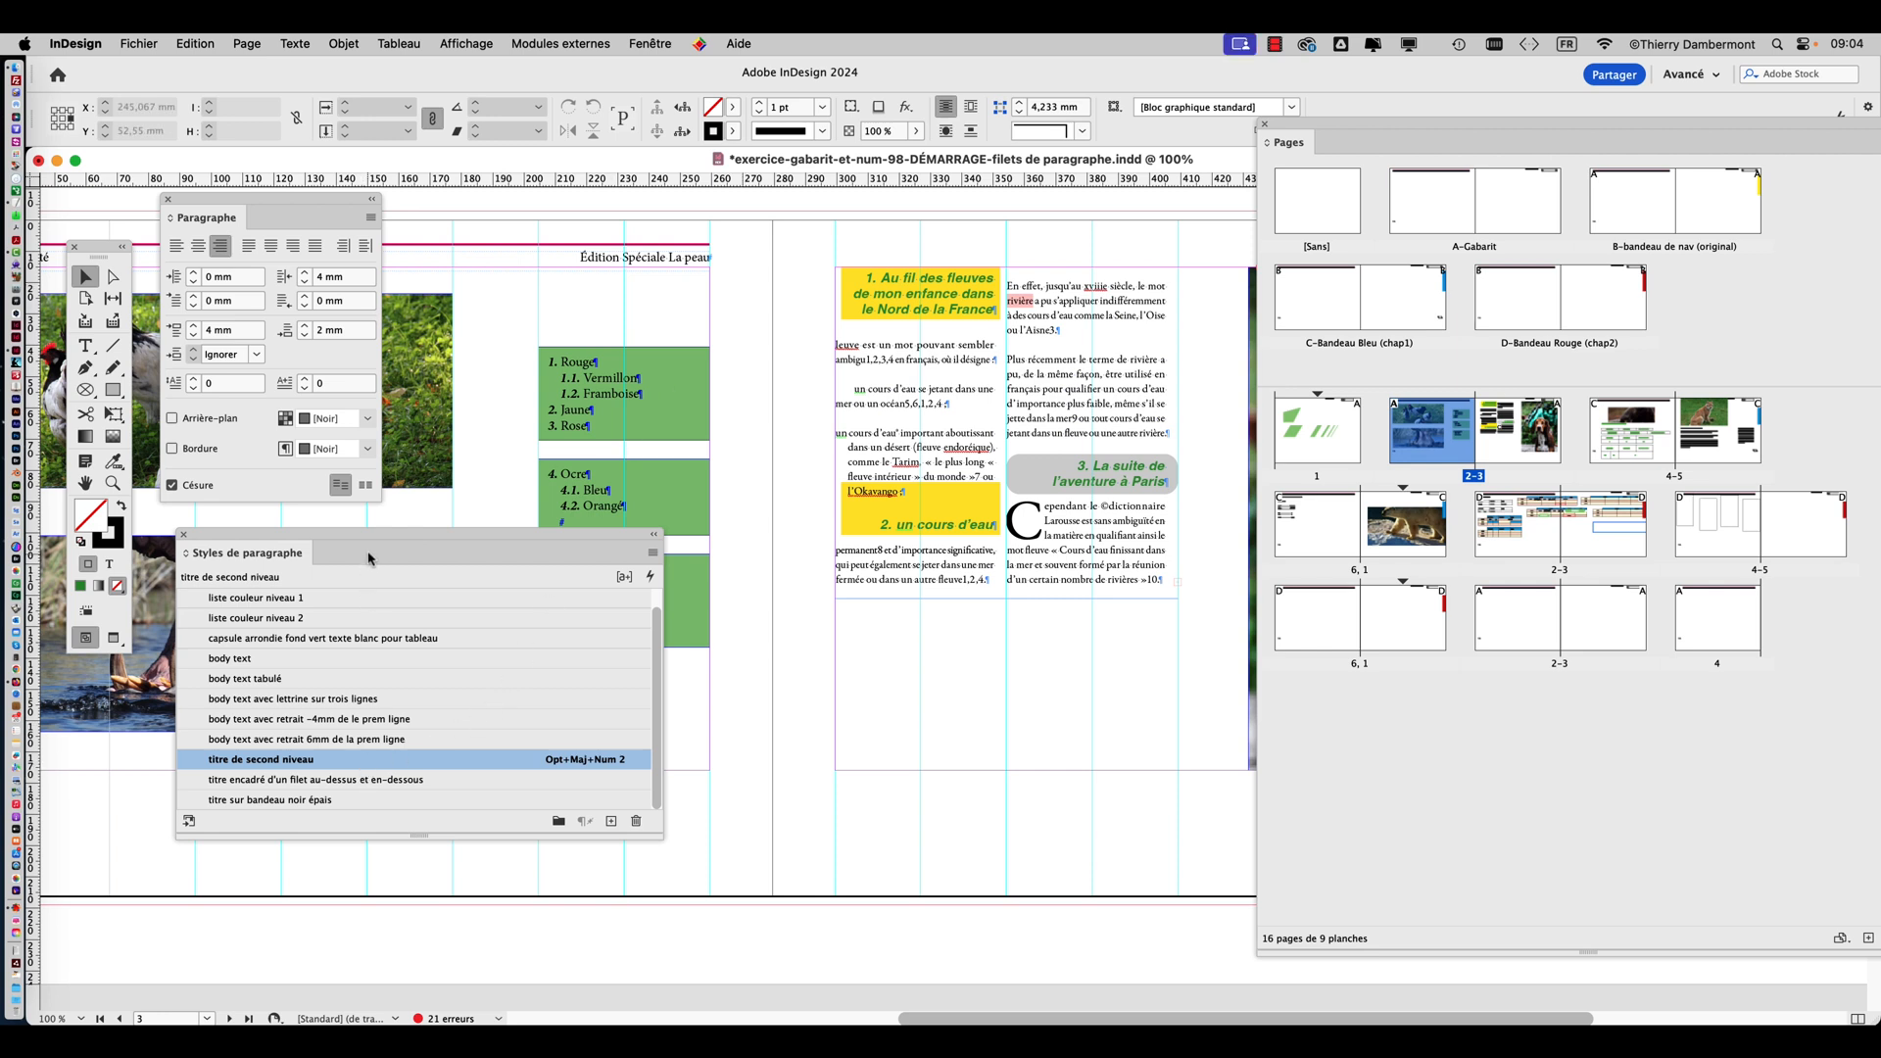
pyautogui.moveTo(381, 535); pyautogui.dragTo(646, 236)
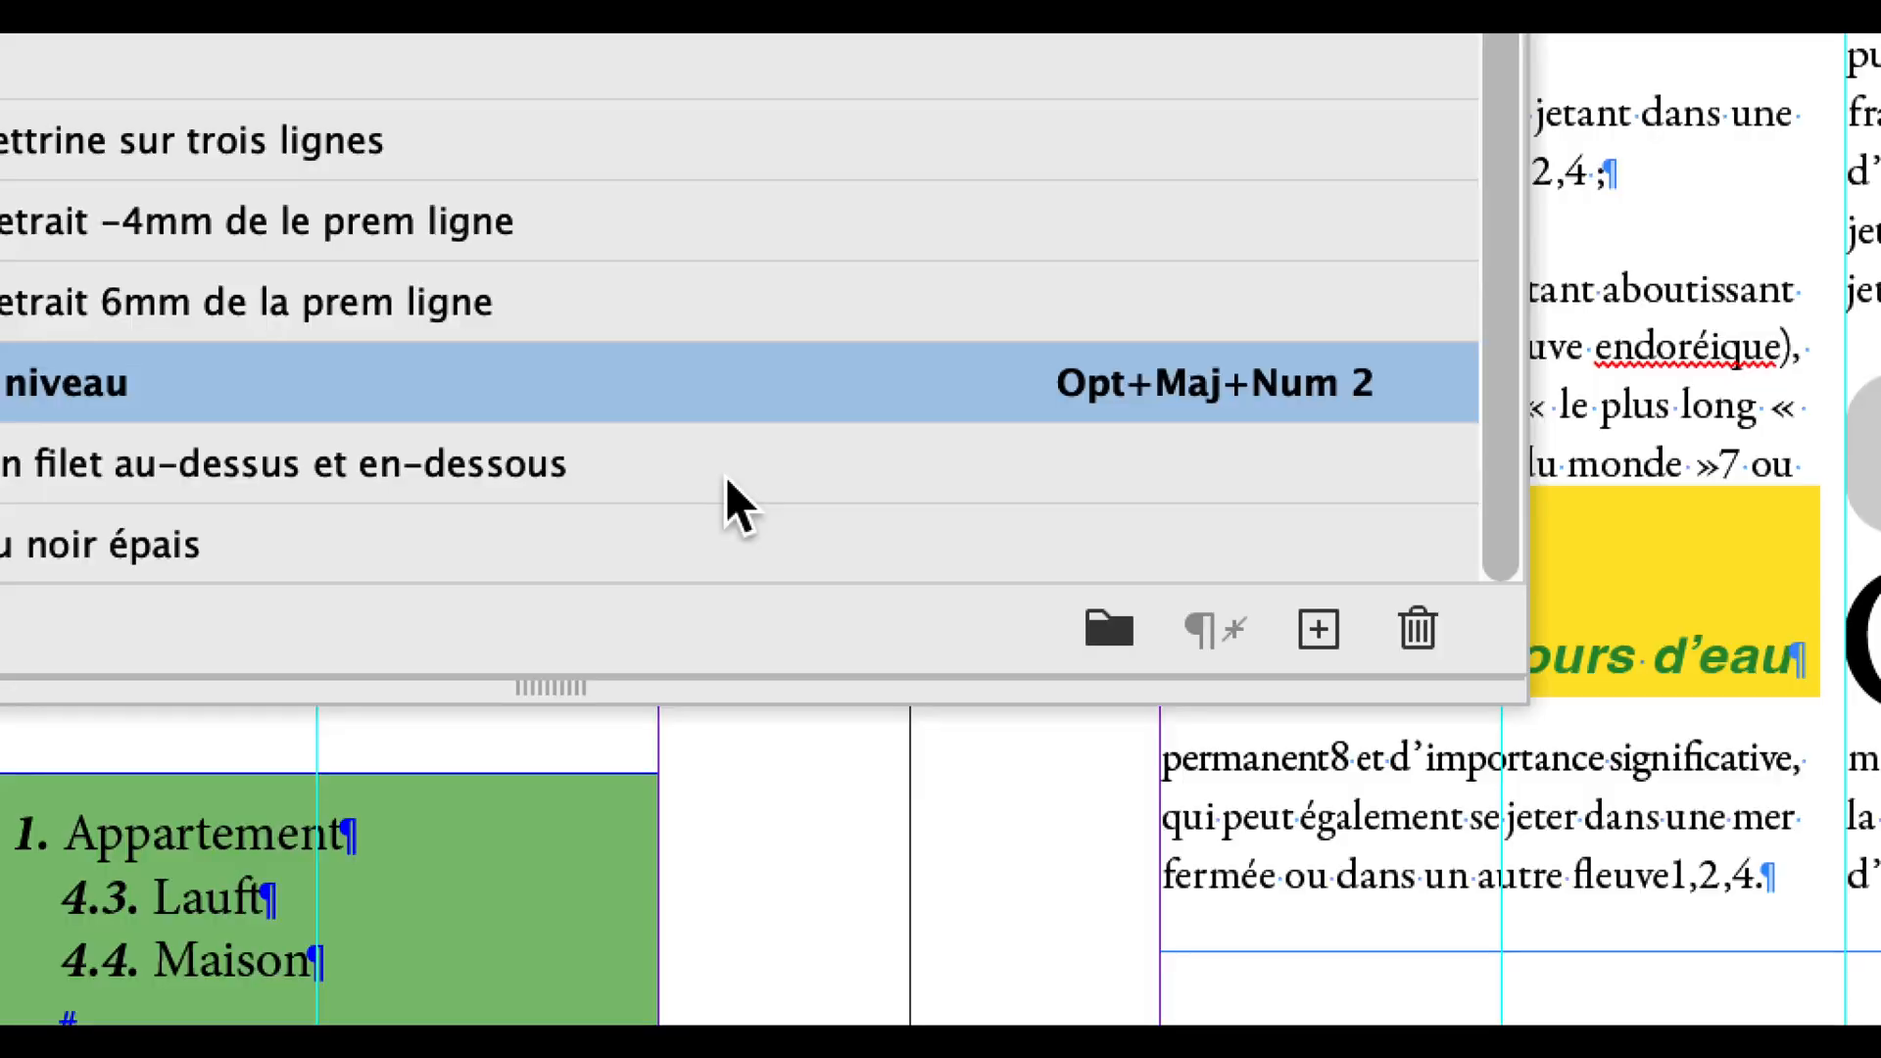
# Examine the paragraph rule settings in the options of the style "titre encadré d'un filet au-dessus et en-dessous" and close them without changes.
pyautogui.click(726, 480)
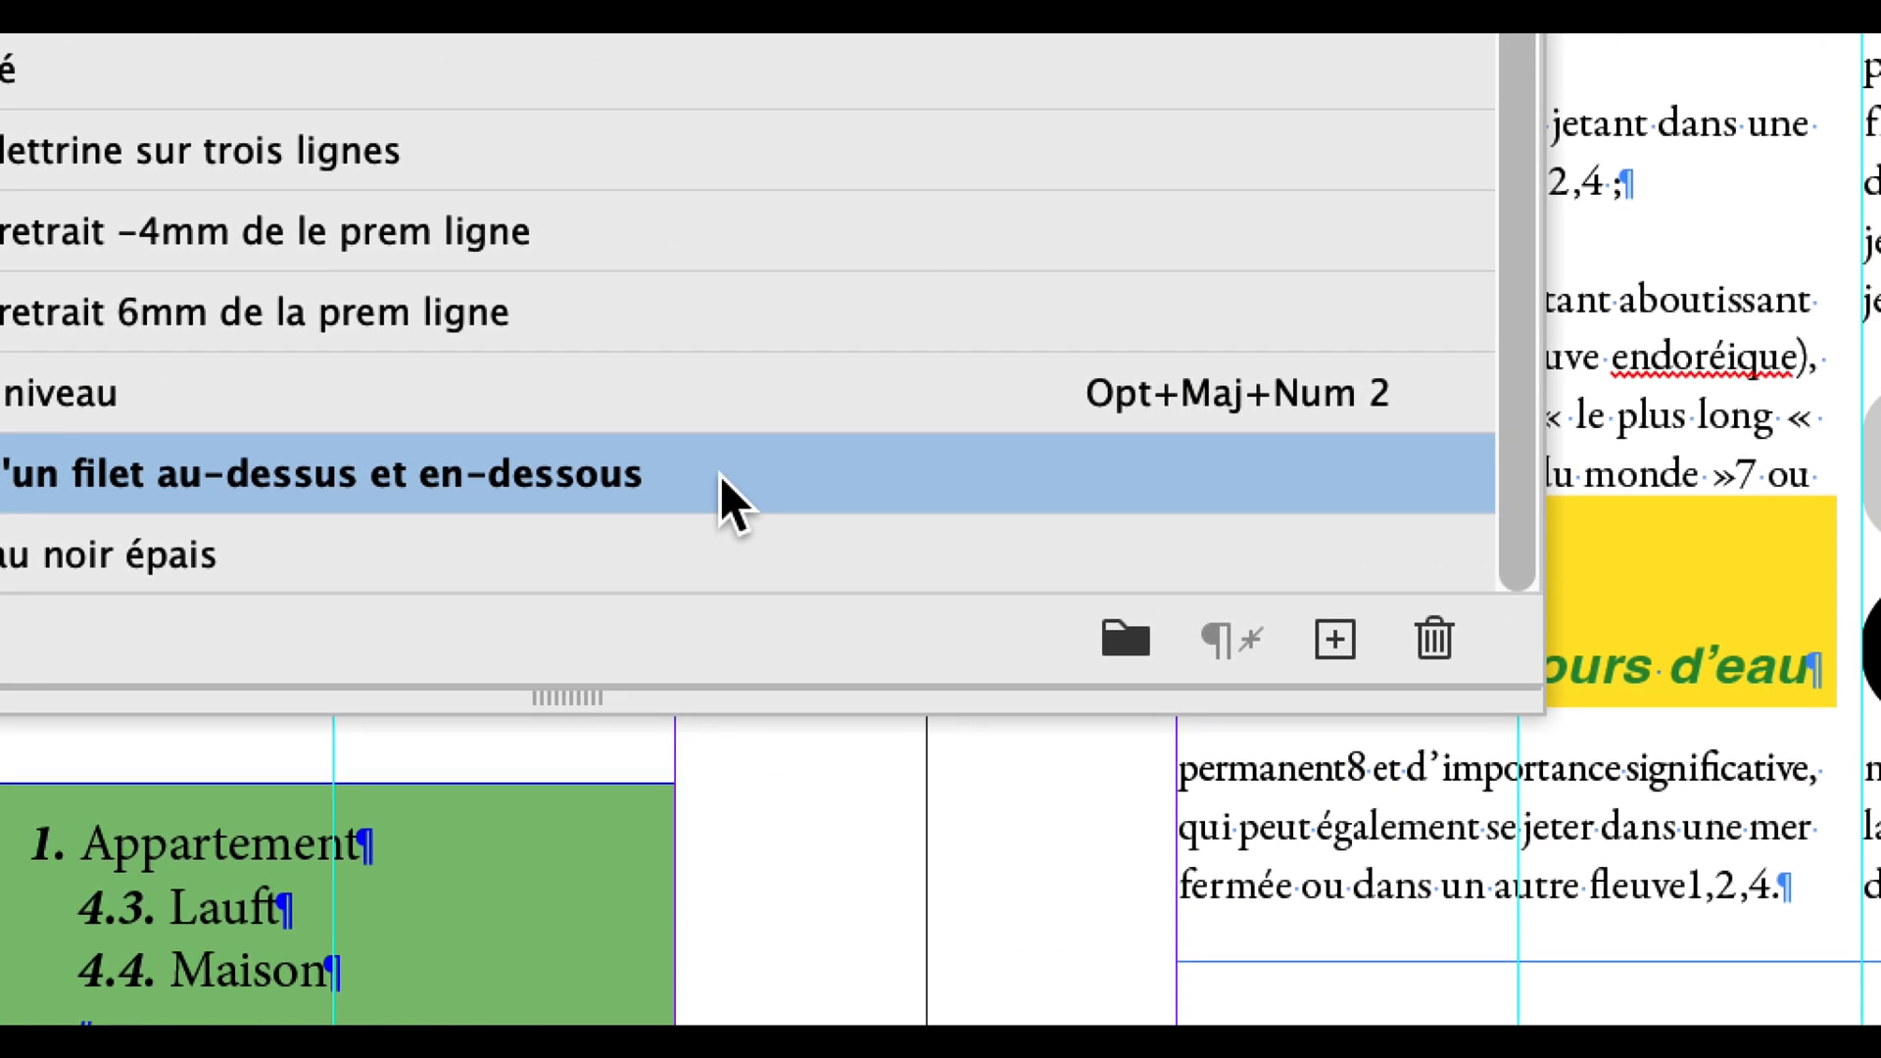
pyautogui.rightClick(1403, 478)
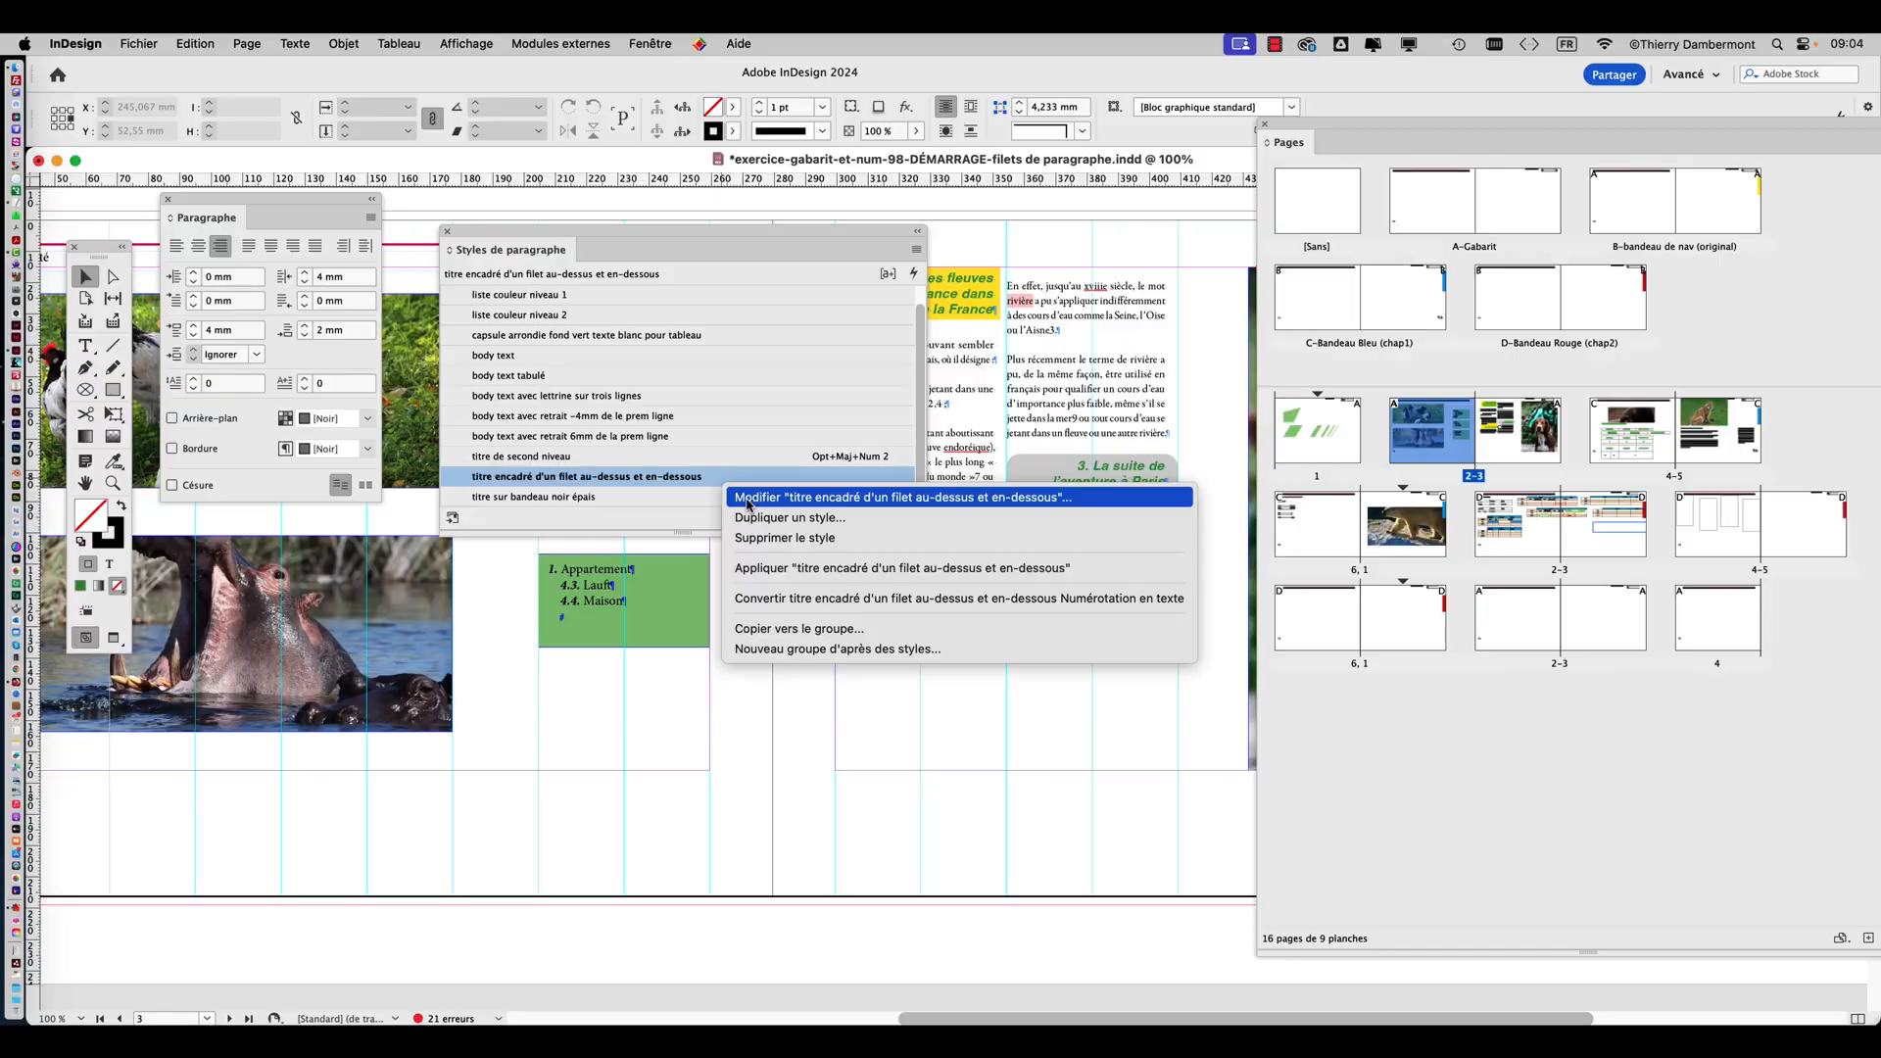
pyautogui.click(747, 497)
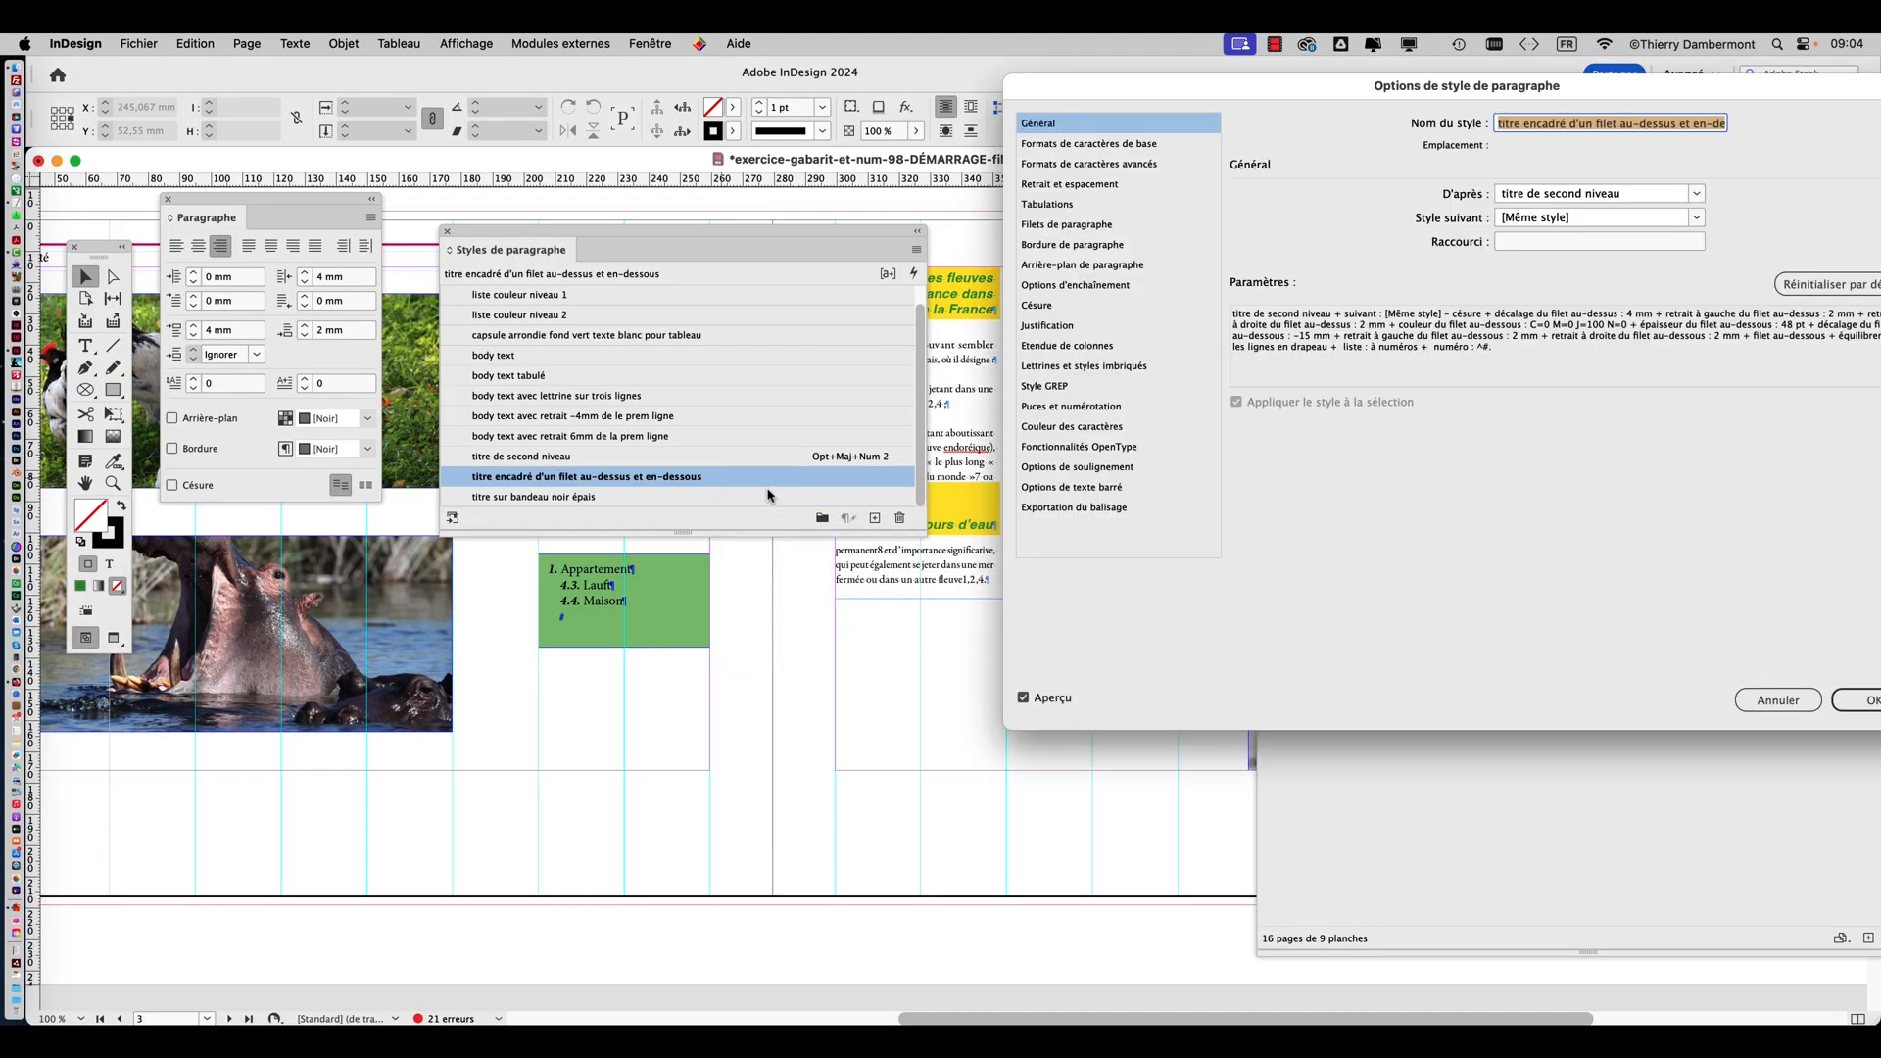
pyautogui.moveTo(1078, 101); pyautogui.dragTo(1013, 194)
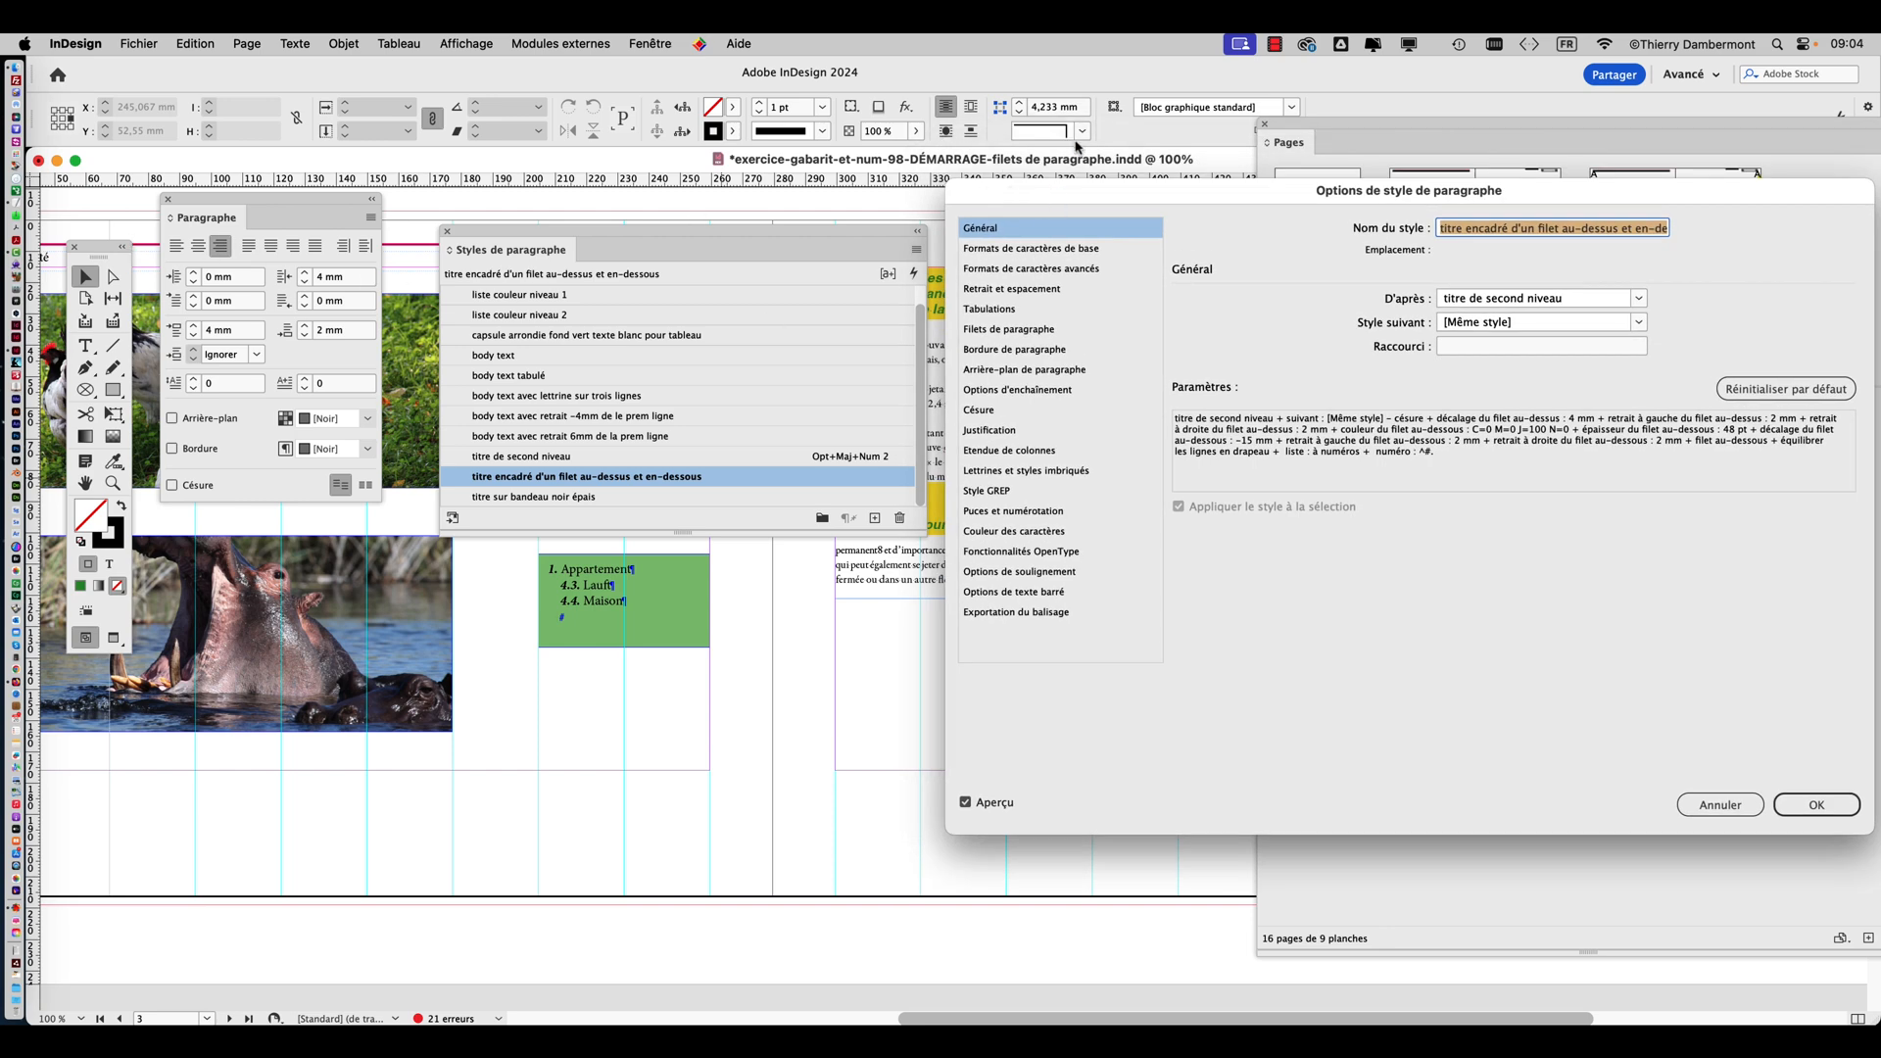
pyautogui.moveTo(1097, 206); pyautogui.dragTo(1085, 199)
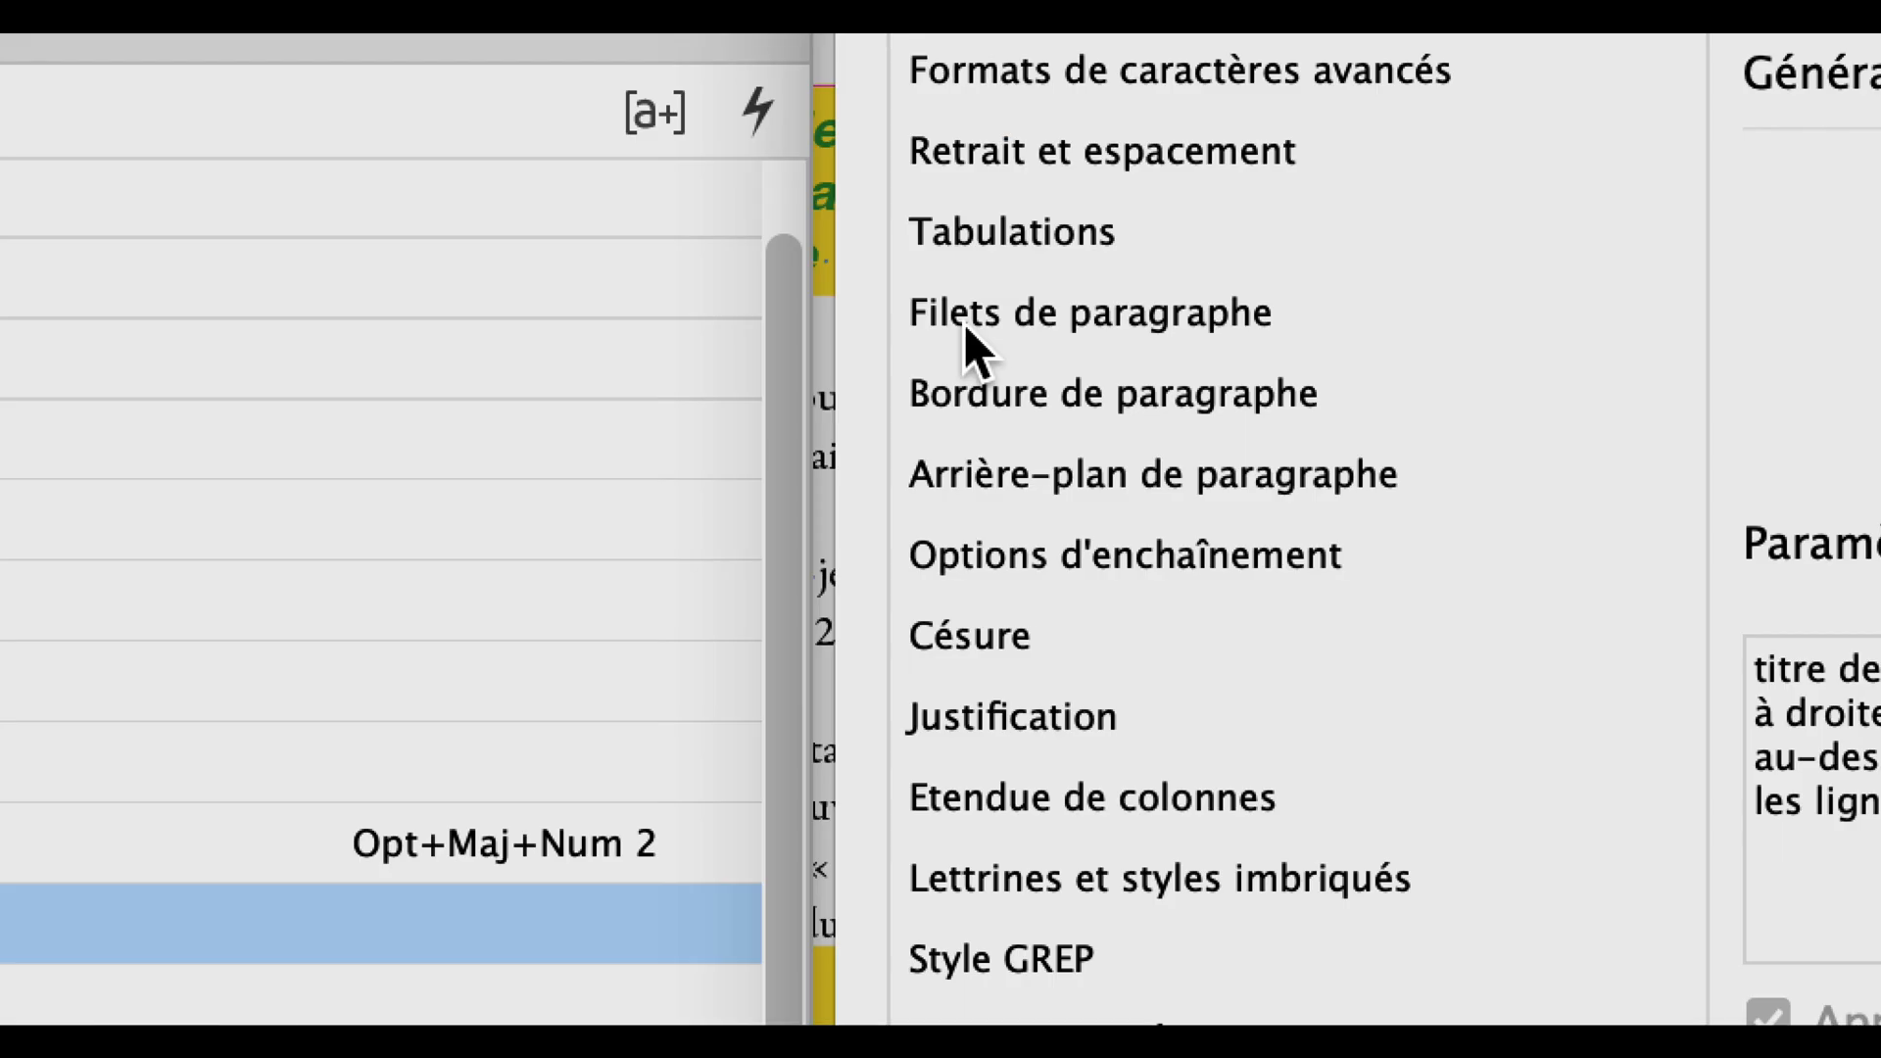
pyautogui.click(963, 327)
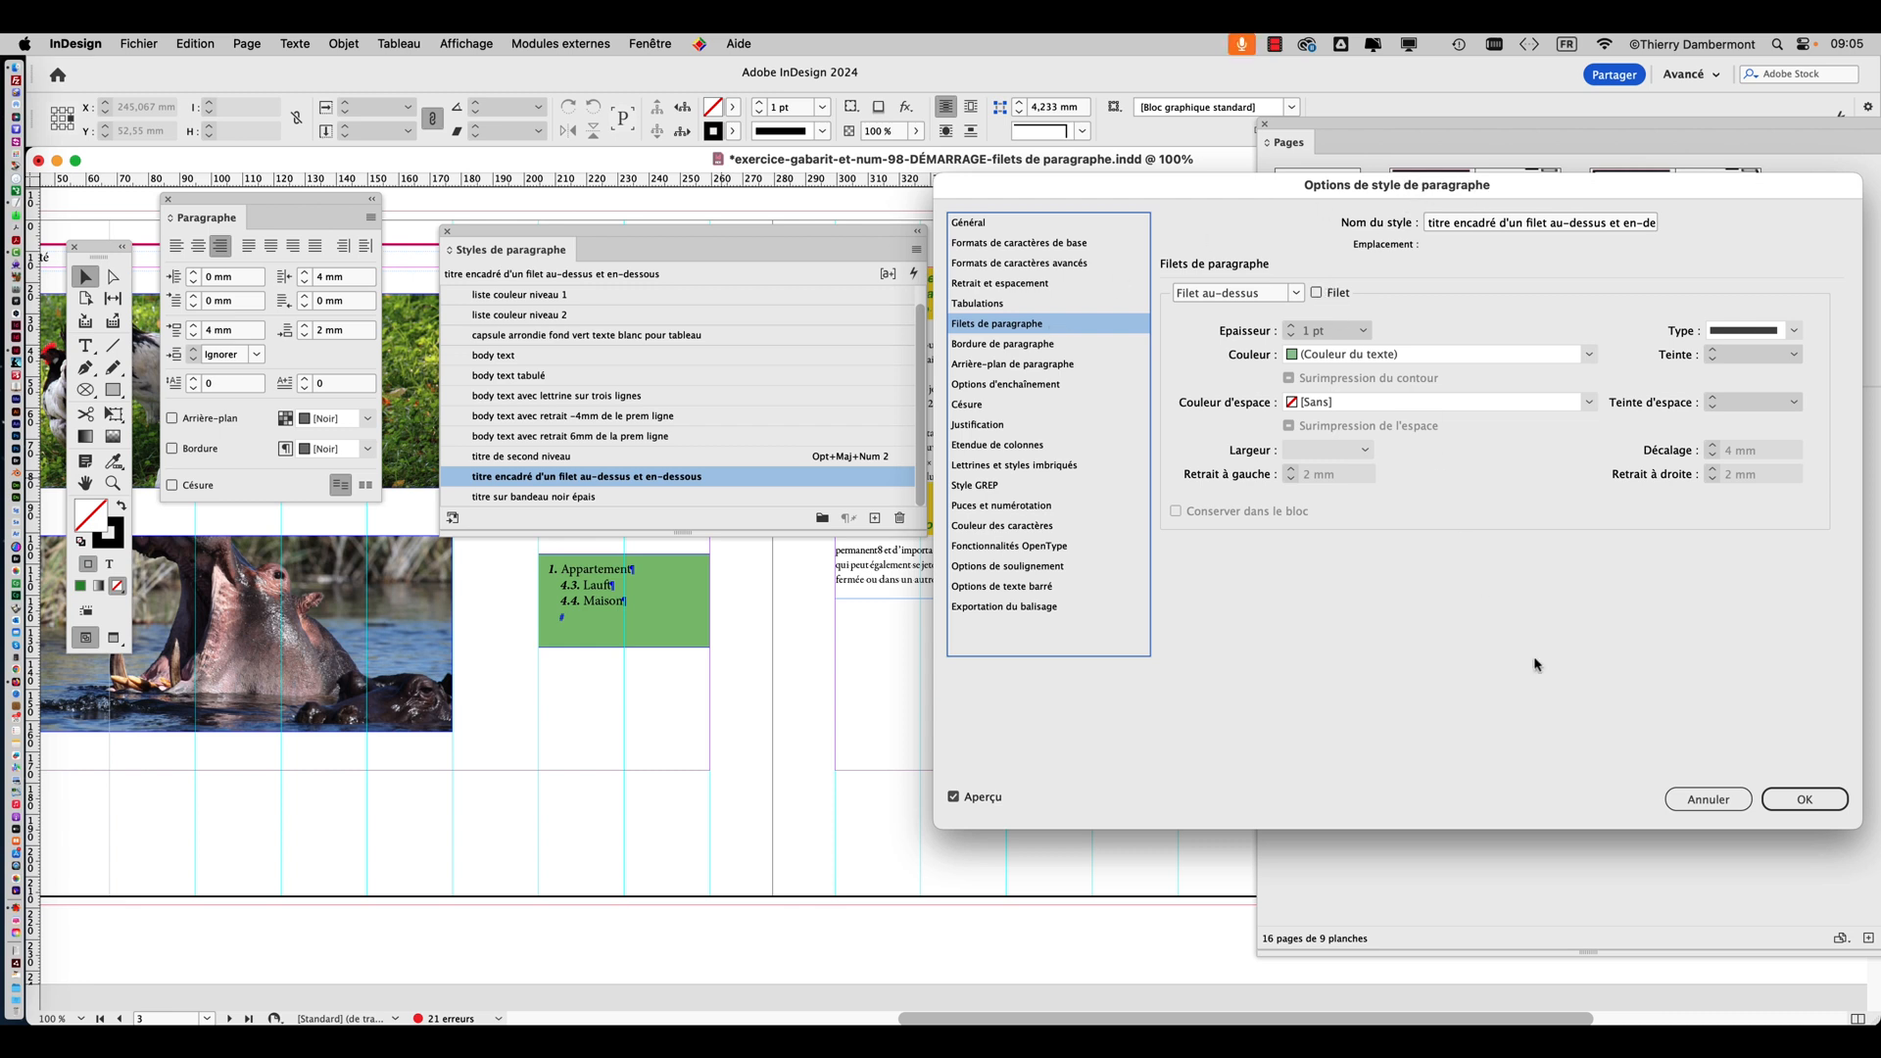
pyautogui.click(1710, 803)
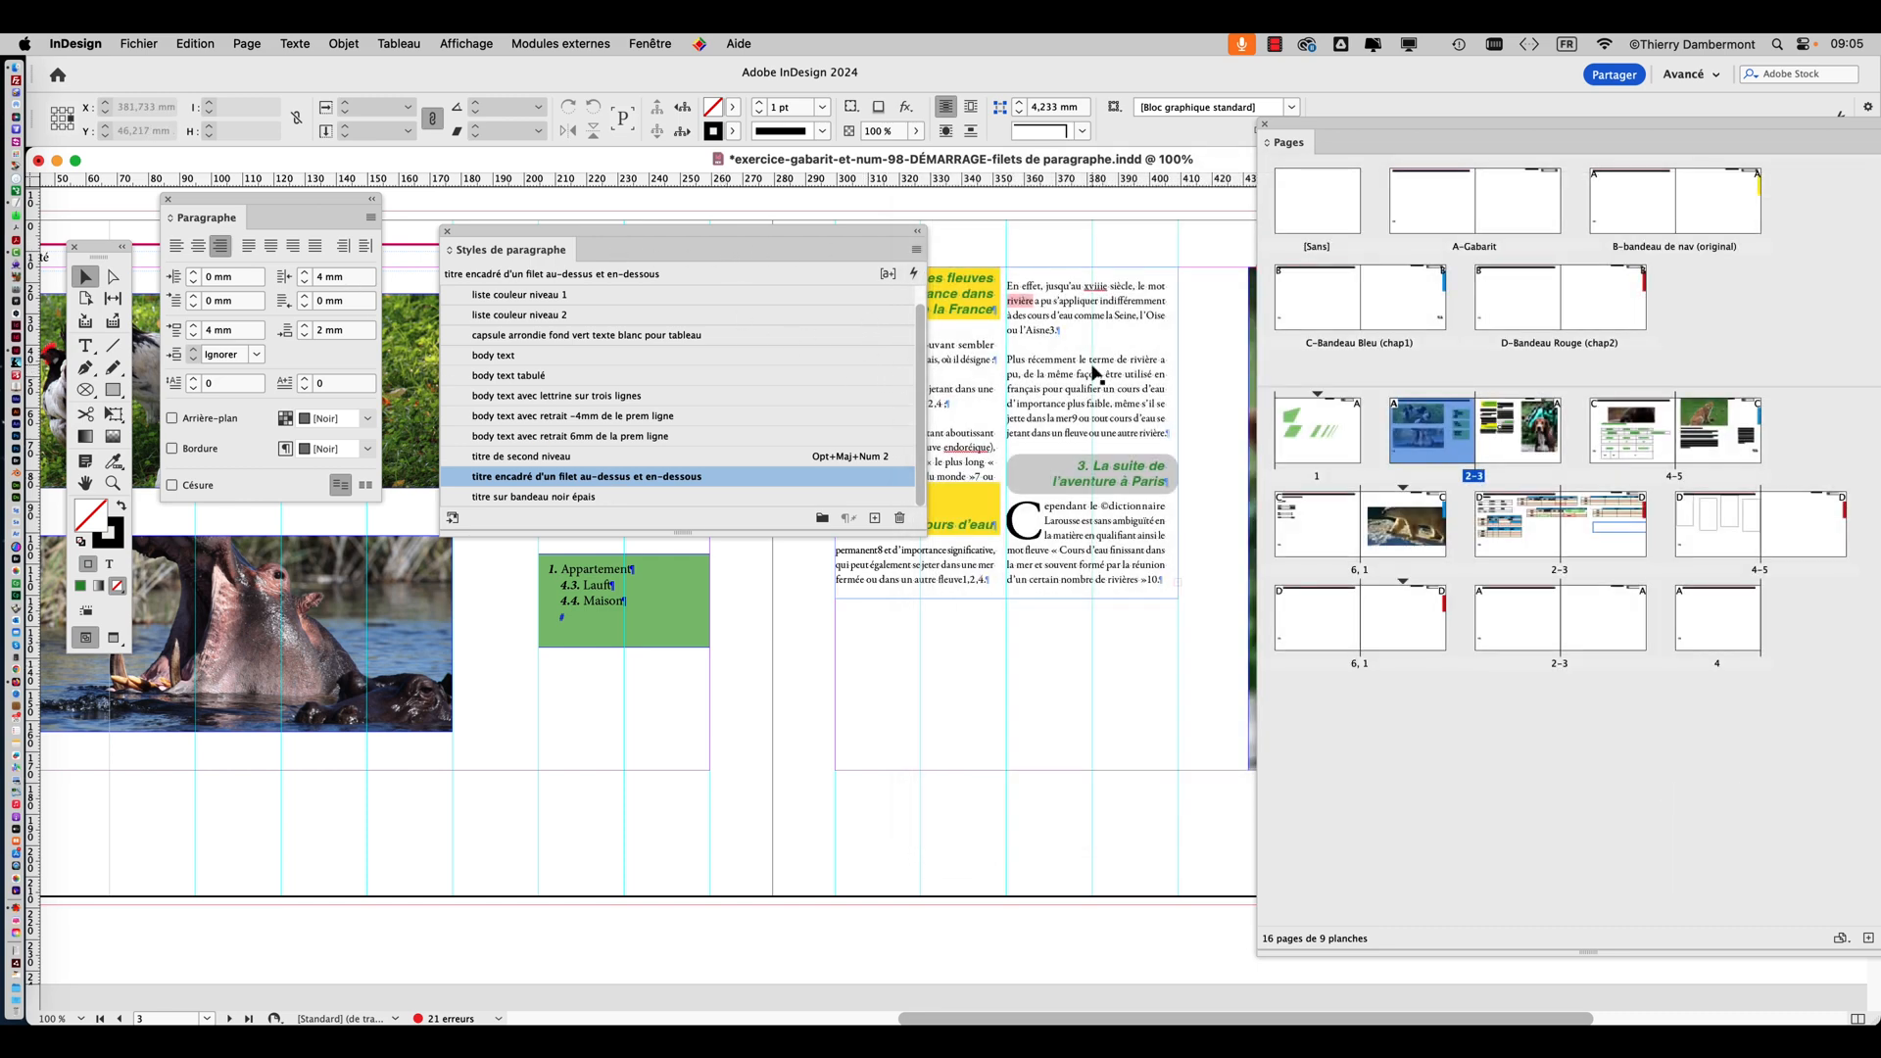
# Move the paragraph styles list and the tools clear of the article, and place the text cursor in the grey heading "3. La suite de l'aventure à Paris".
pyautogui.moveTo(828, 238); pyautogui.dragTo(561, 597)
pyautogui.scroll(1, 1159, 494)
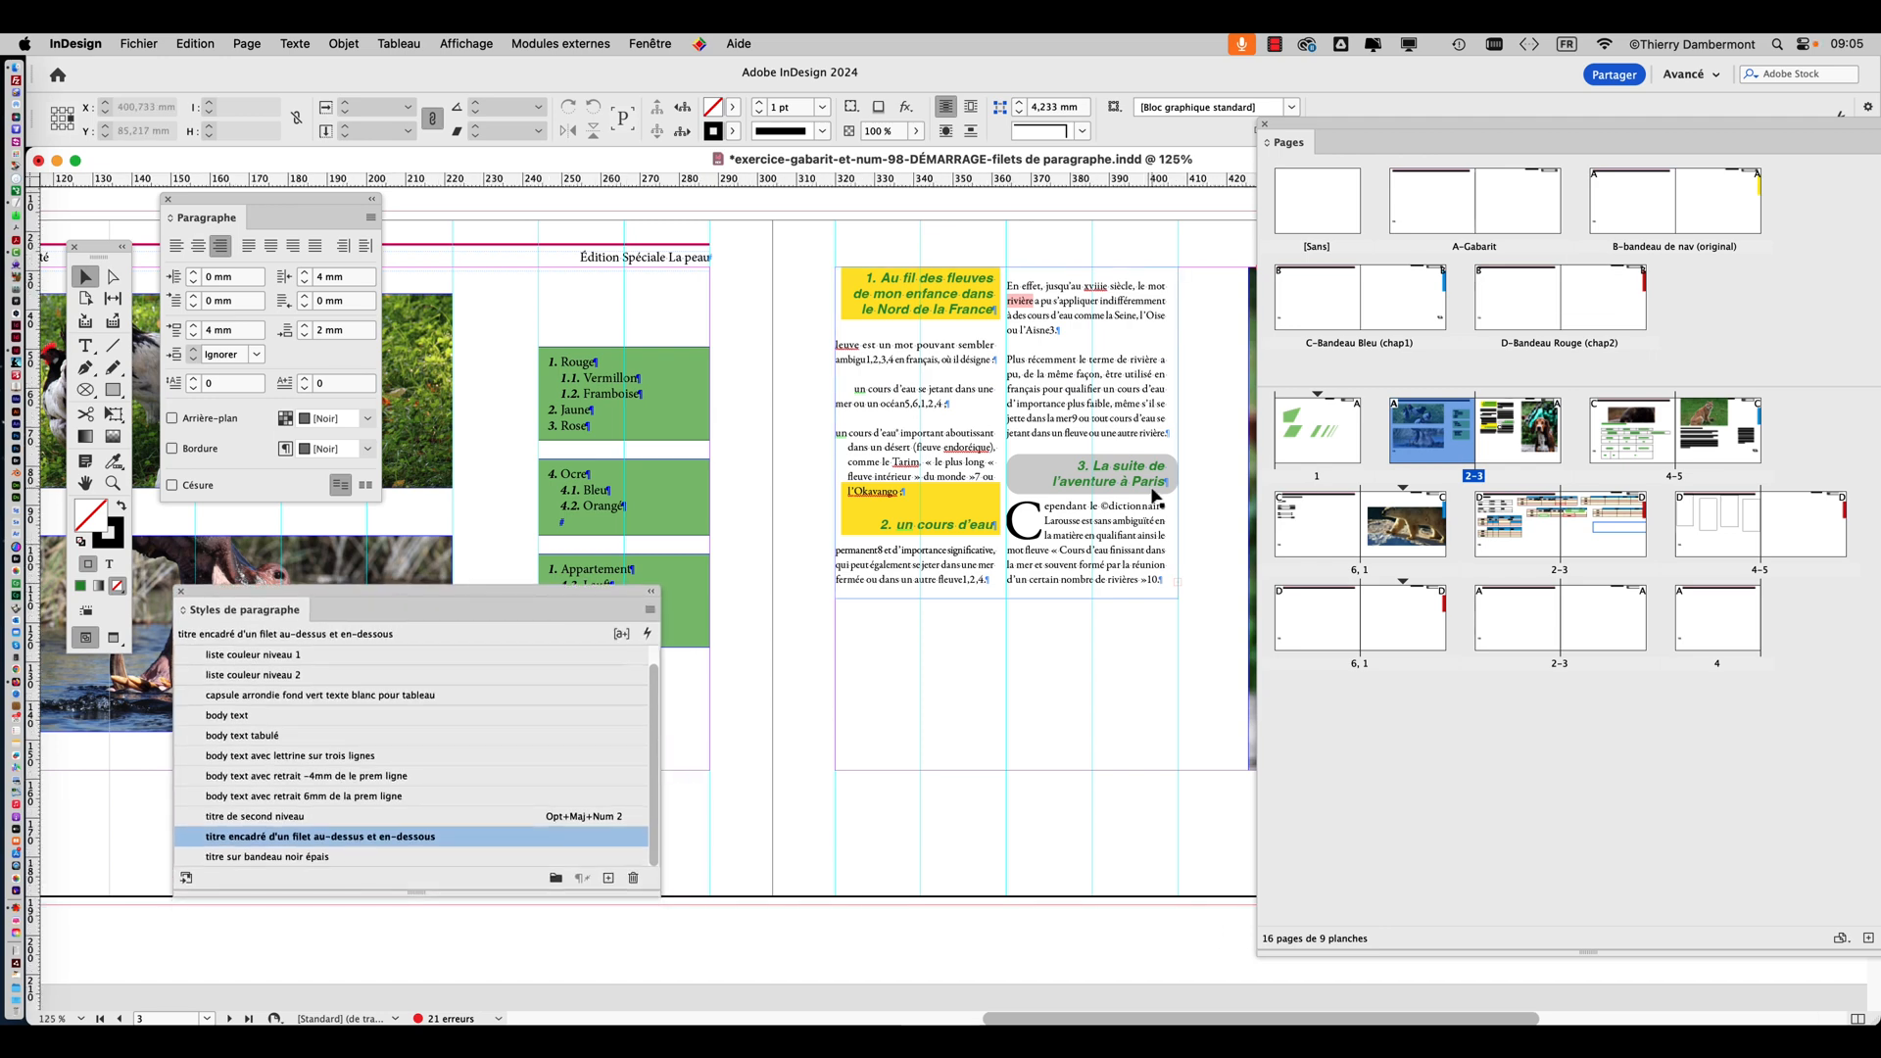
pyautogui.scroll(1, 1159, 504)
pyautogui.click(1157, 504)
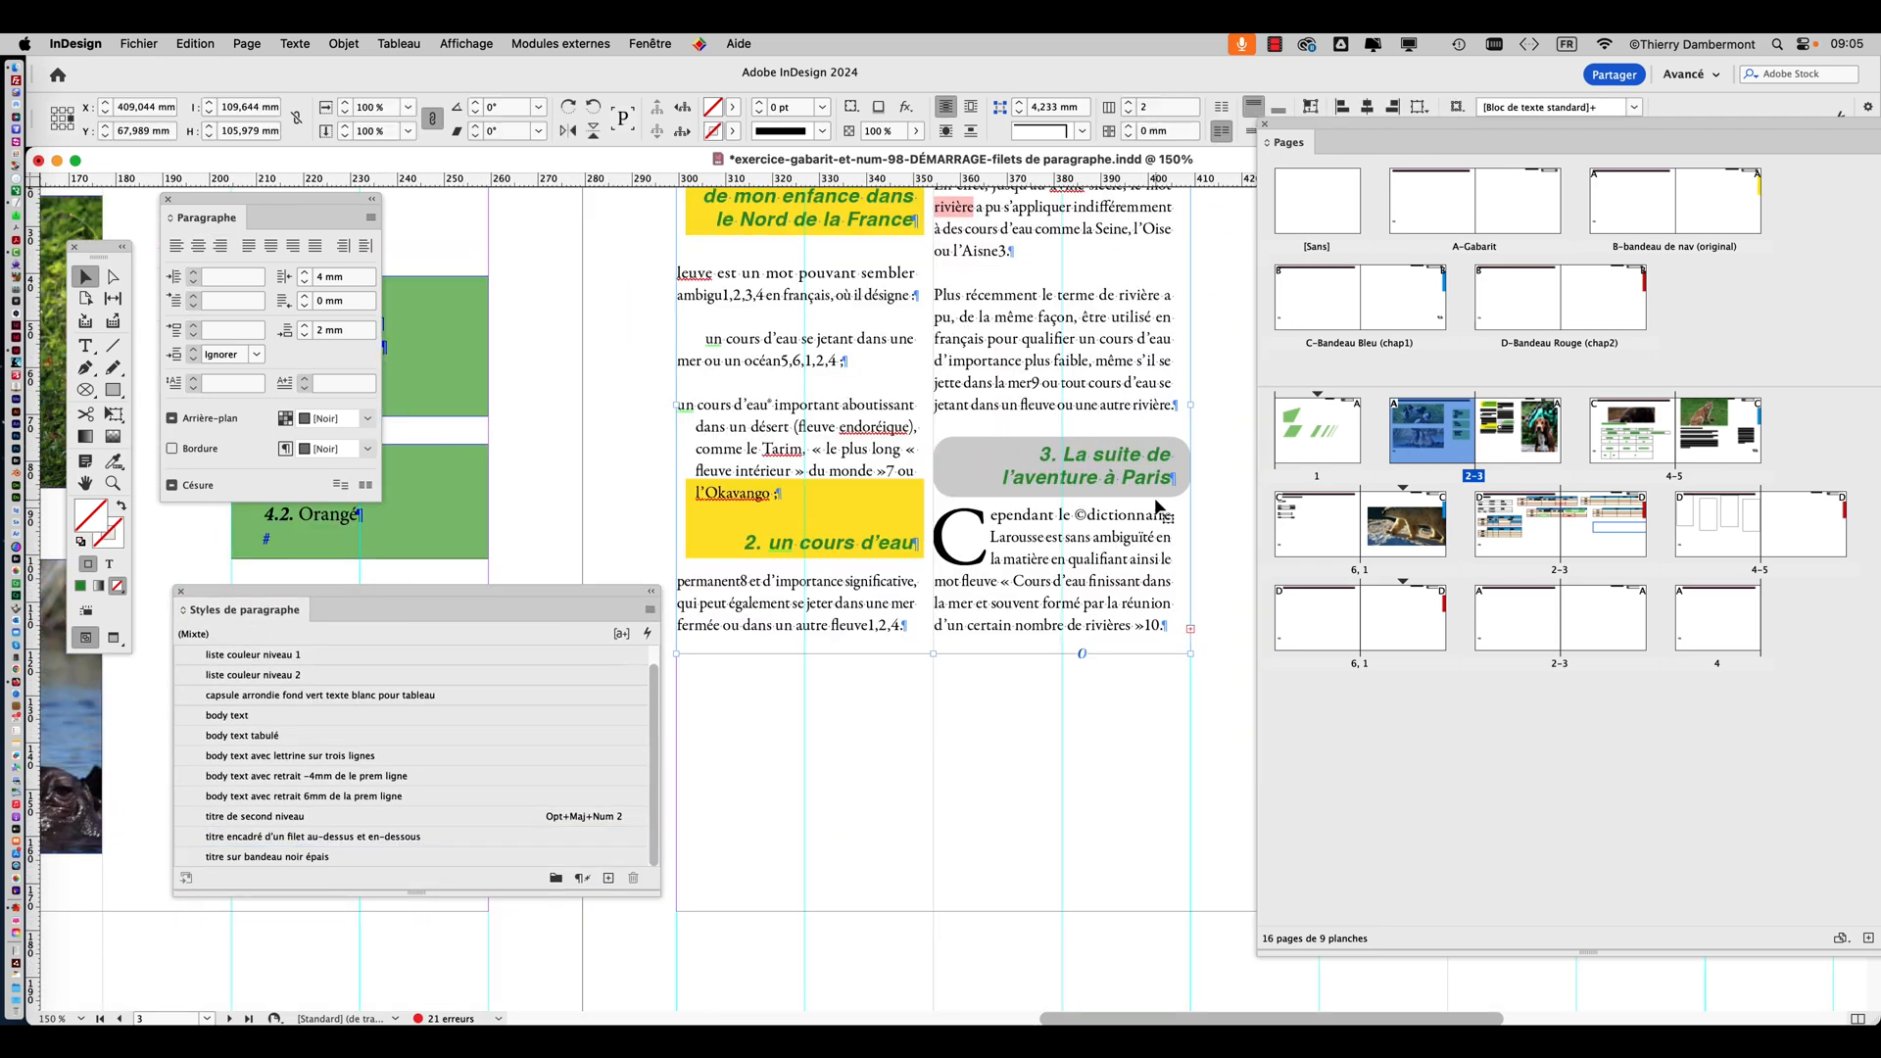
pyautogui.scroll(1, 1146, 500)
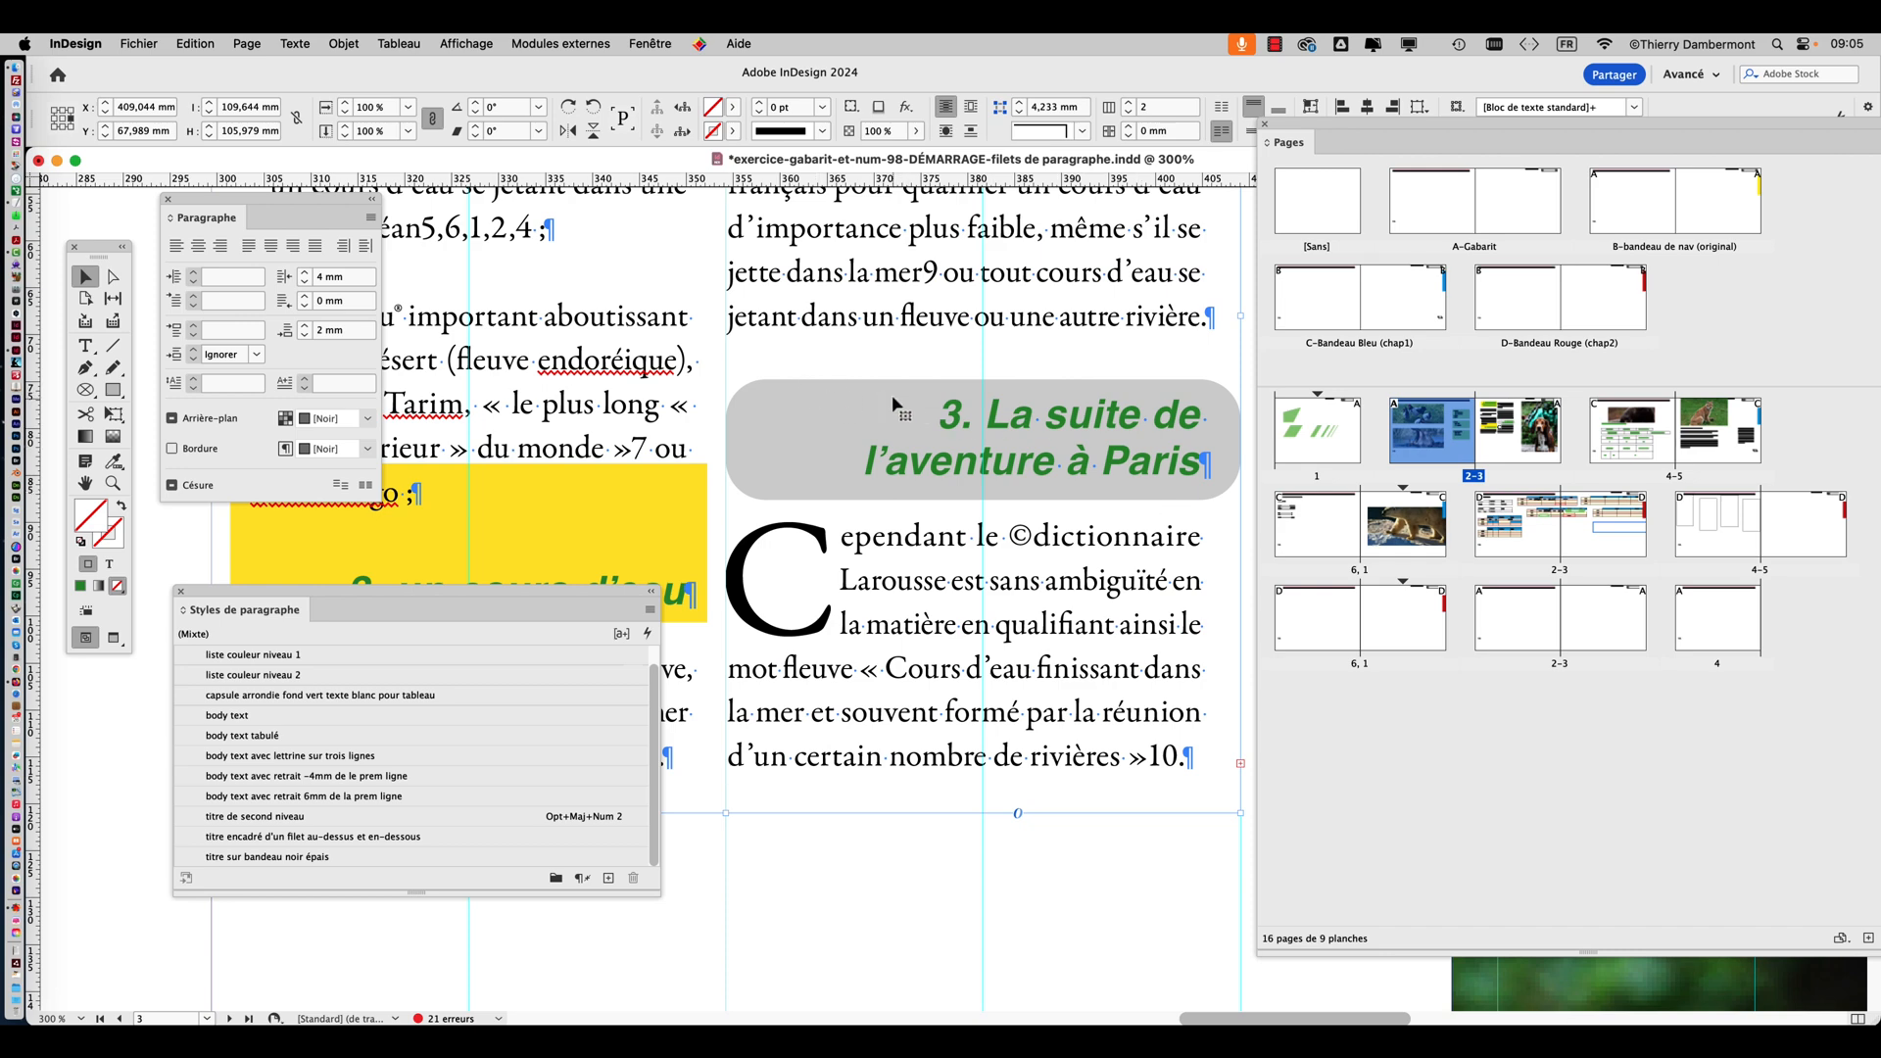
pyautogui.moveTo(891, 371); pyautogui.dragTo(666, 292)
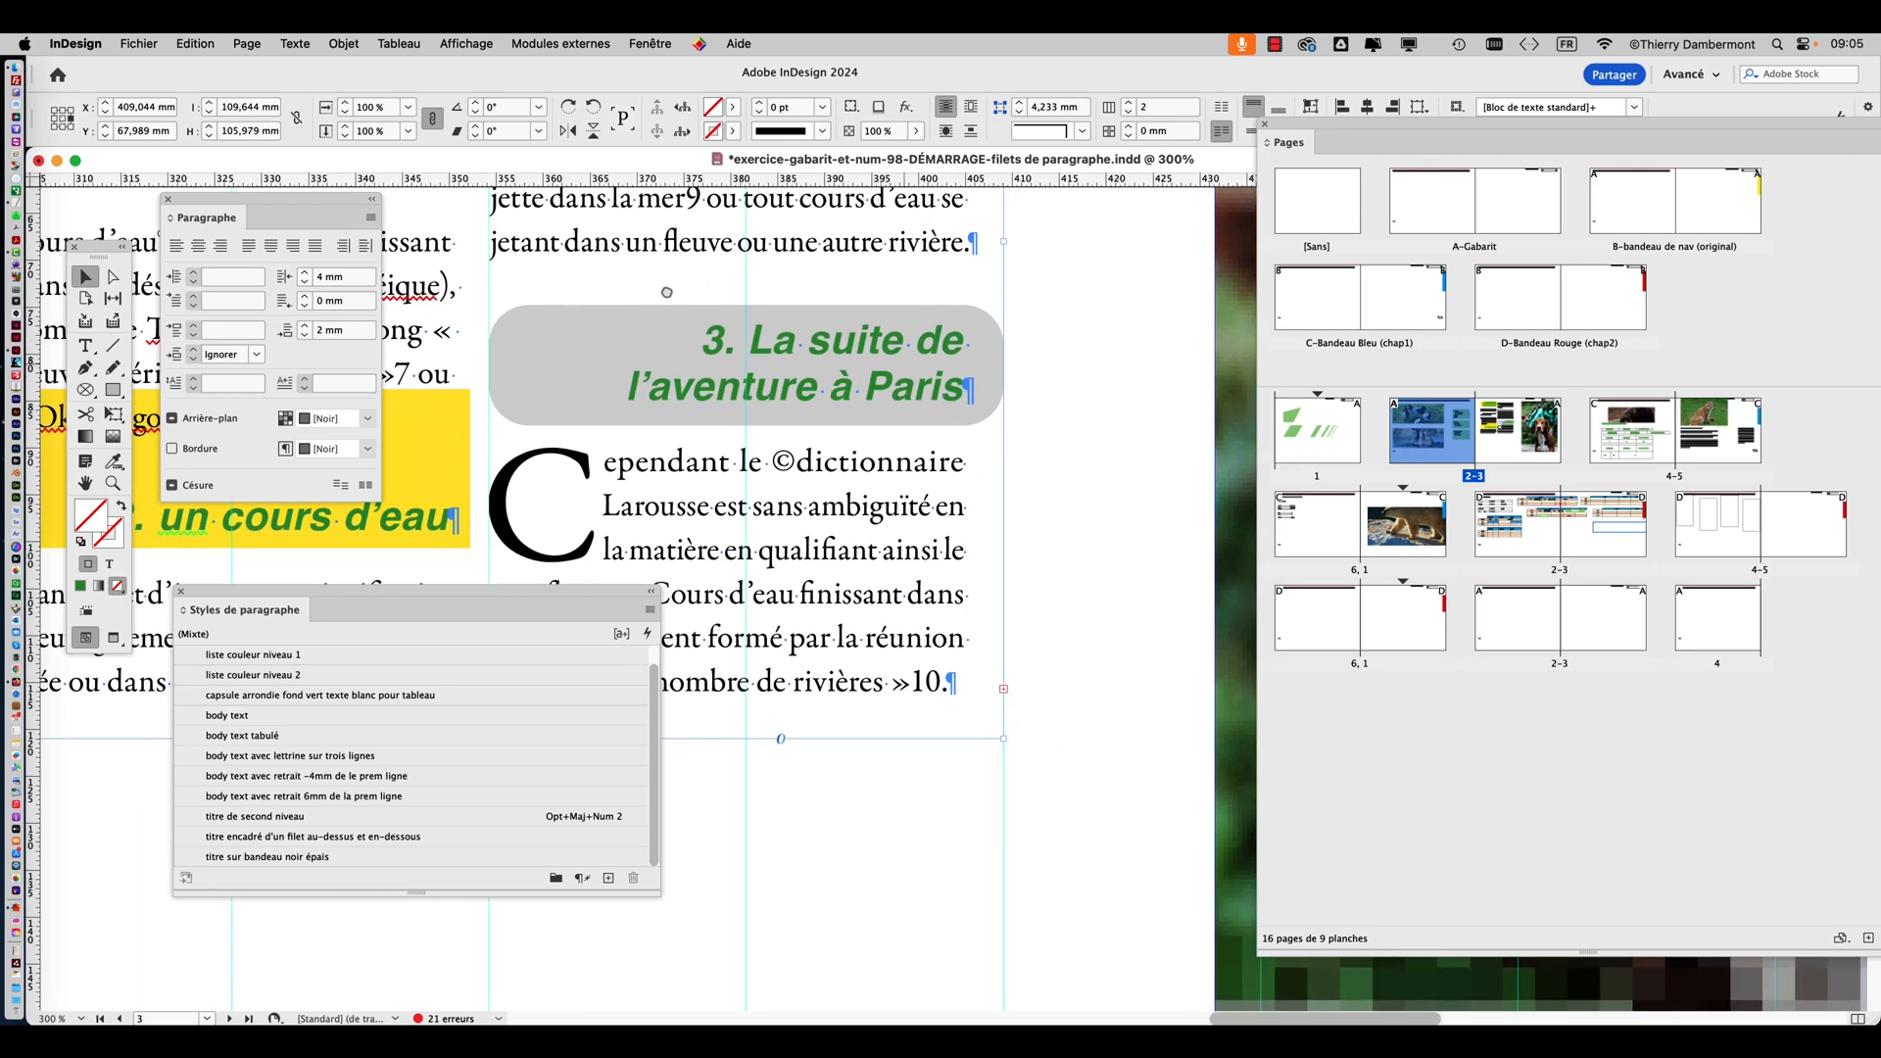
pyautogui.click(88, 346)
pyautogui.moveTo(108, 265); pyautogui.dragTo(1084, 283)
pyautogui.click(790, 354)
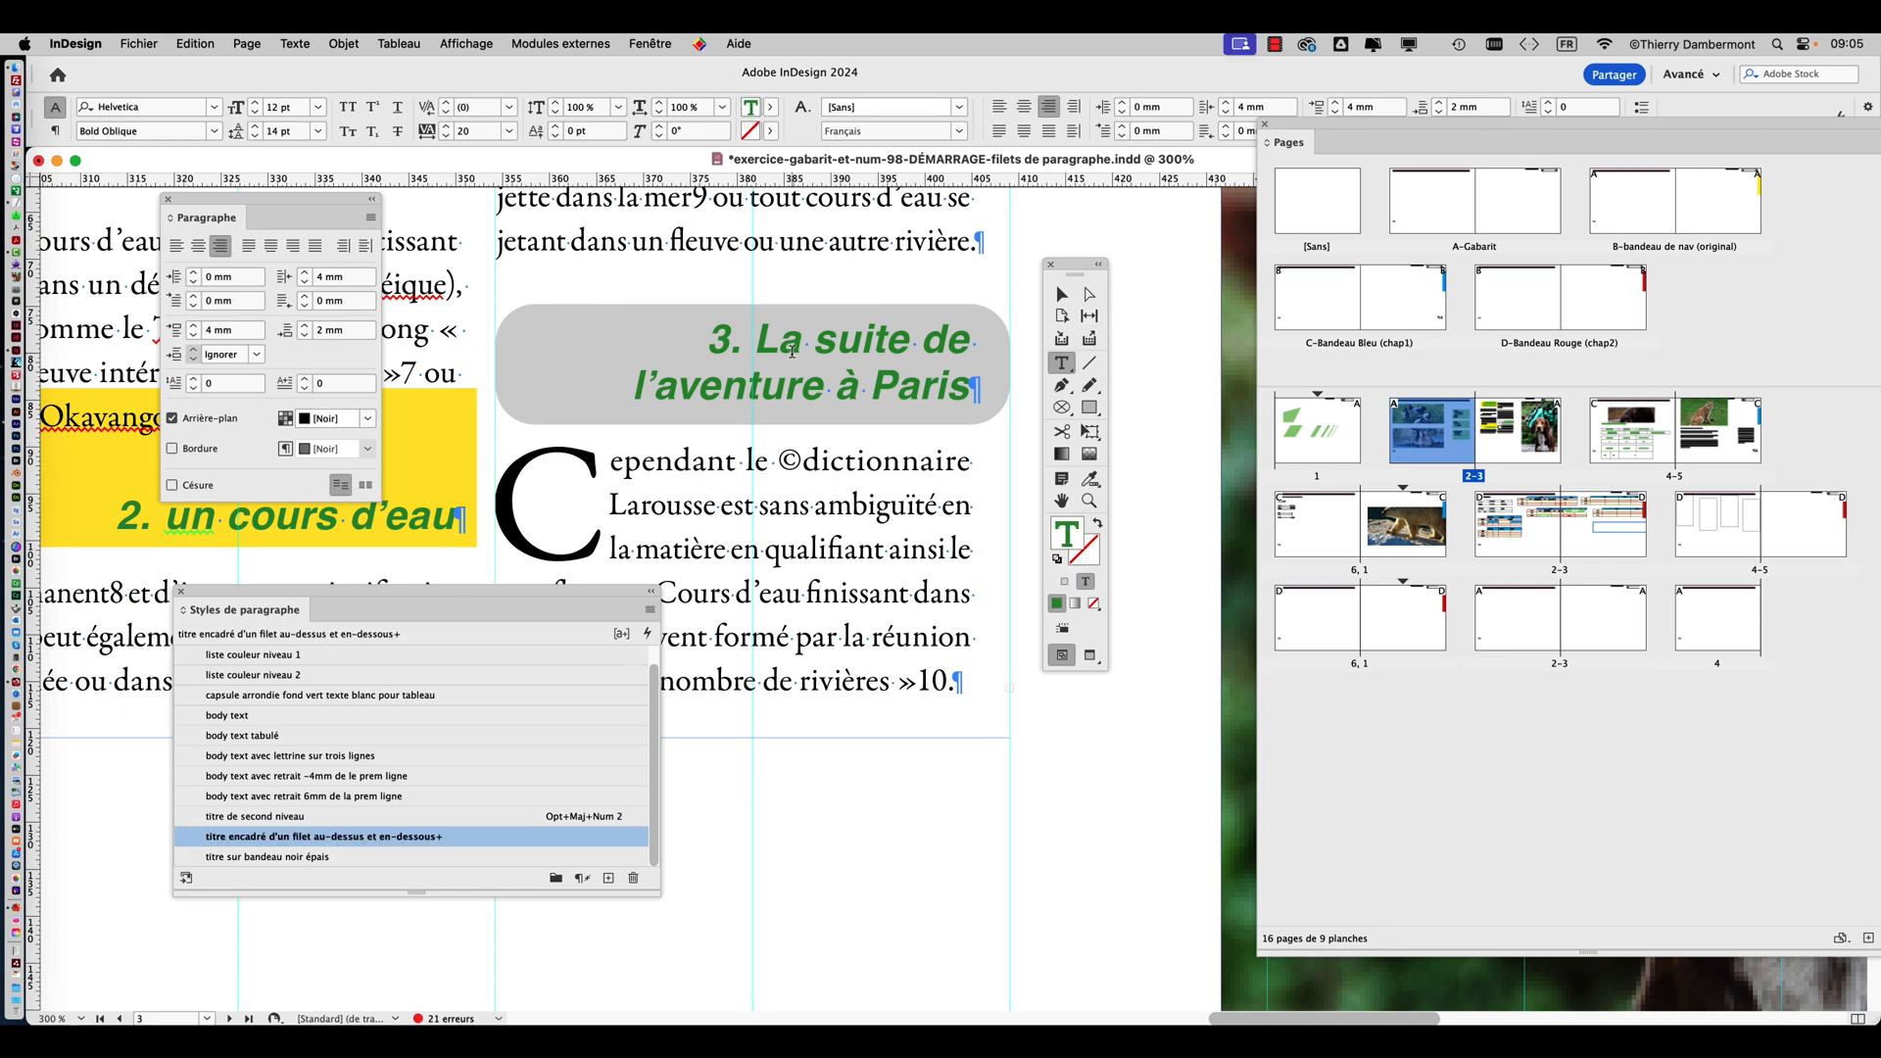
pyautogui.moveTo(1074, 272); pyautogui.dragTo(1123, 262)
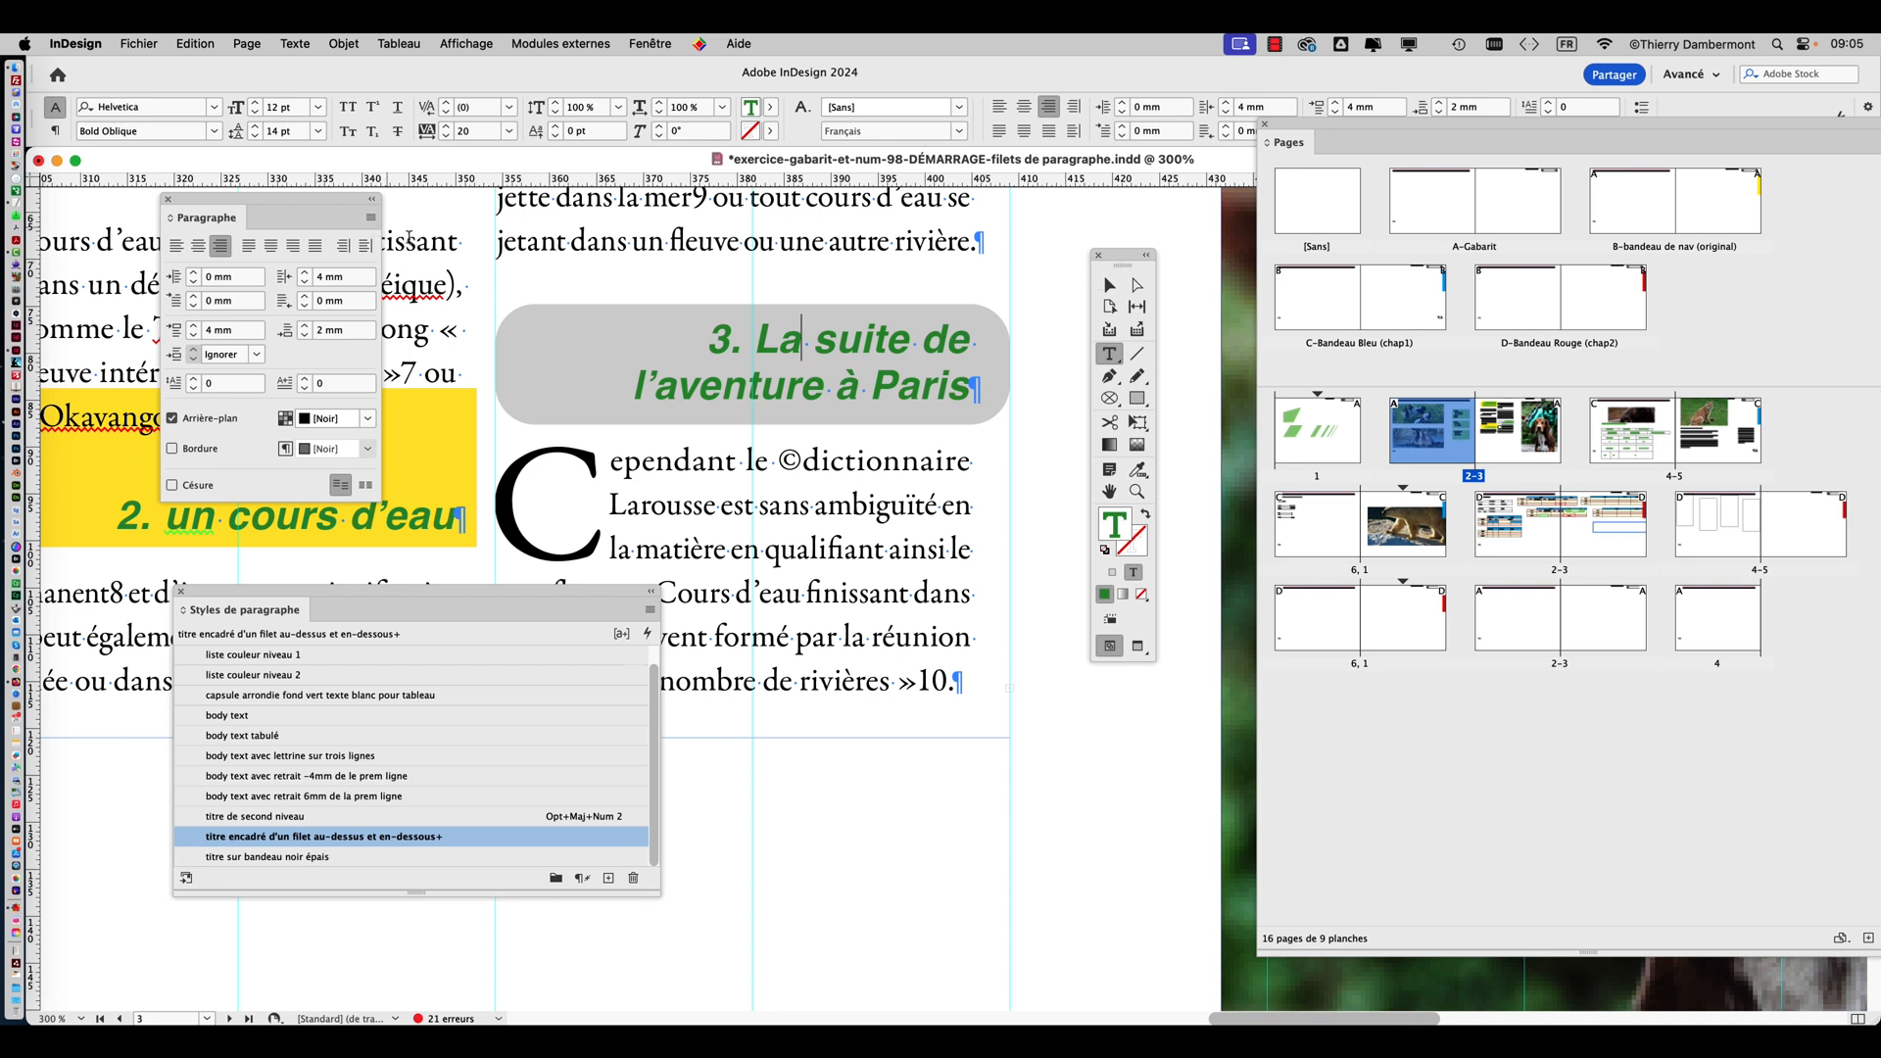
# Extend the grey heading after "Paris" with the text "avec le musicien fabuleux qui nous a guidé".
pyautogui.click(966, 390)
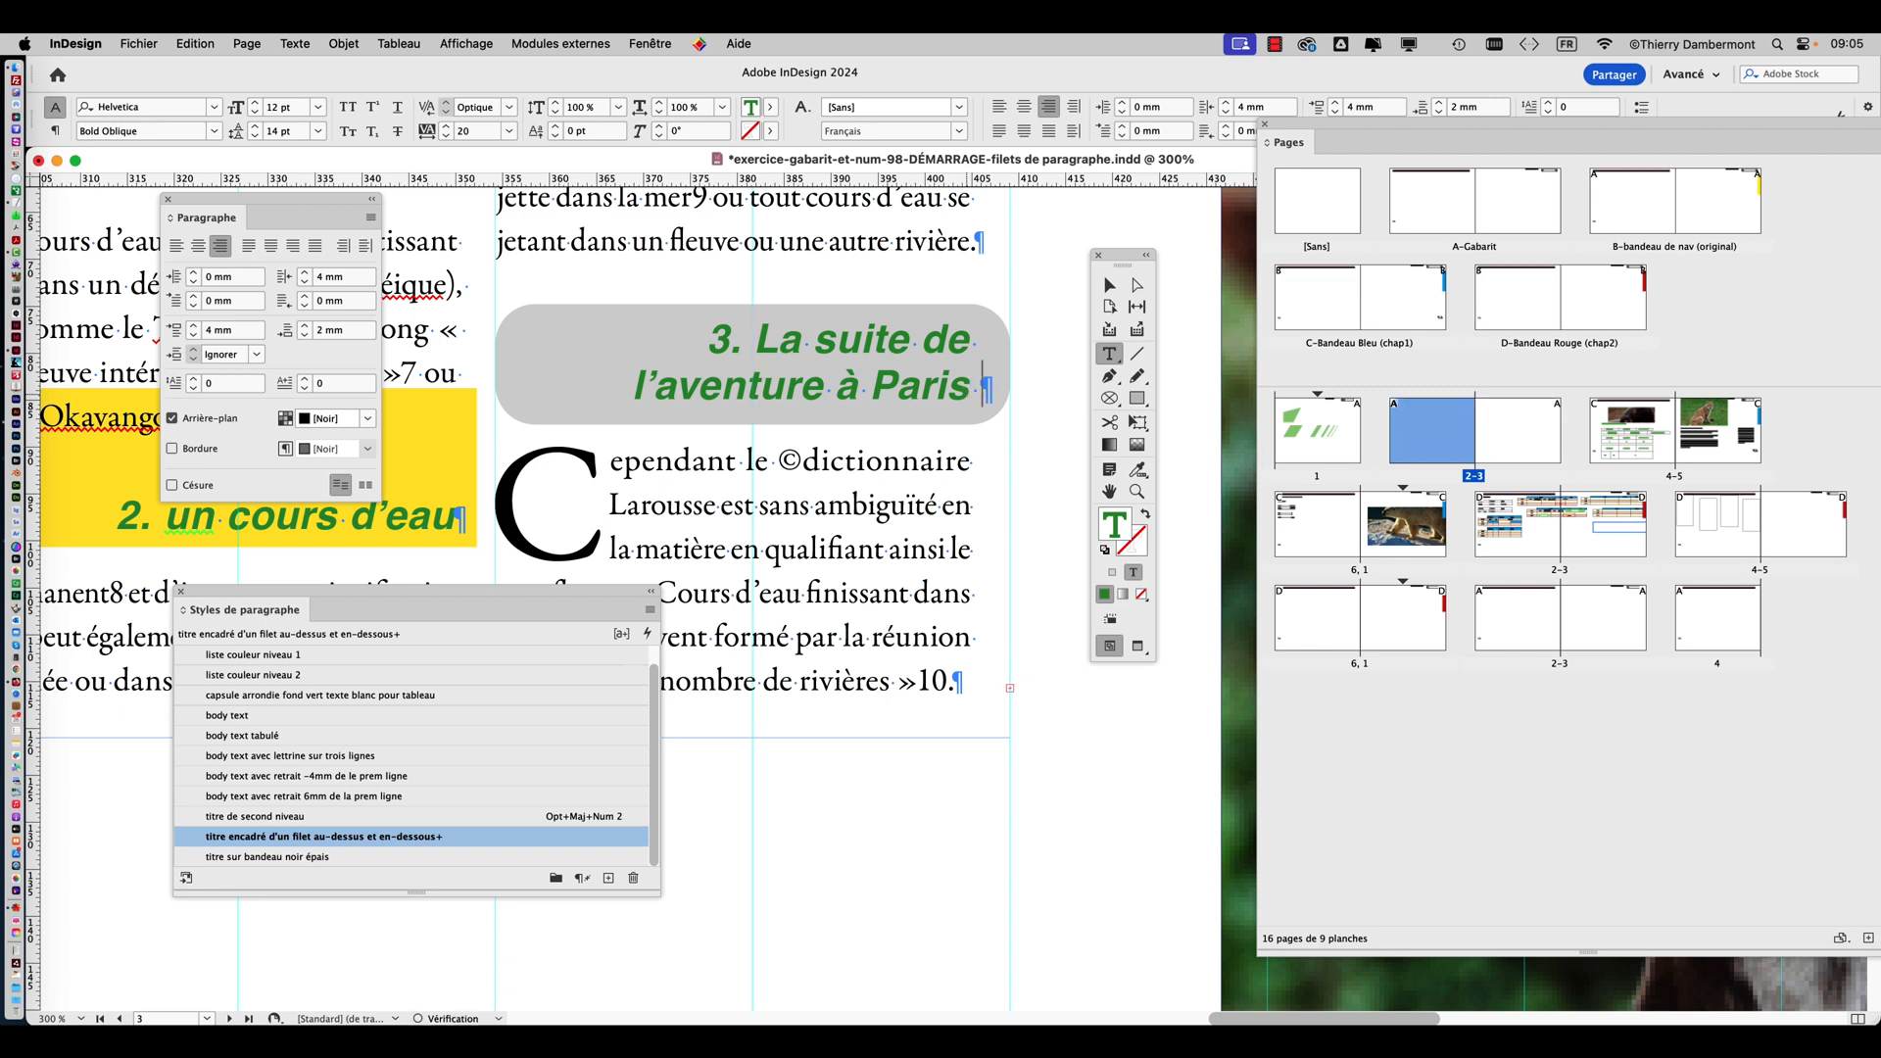
pyautogui.write('avec')
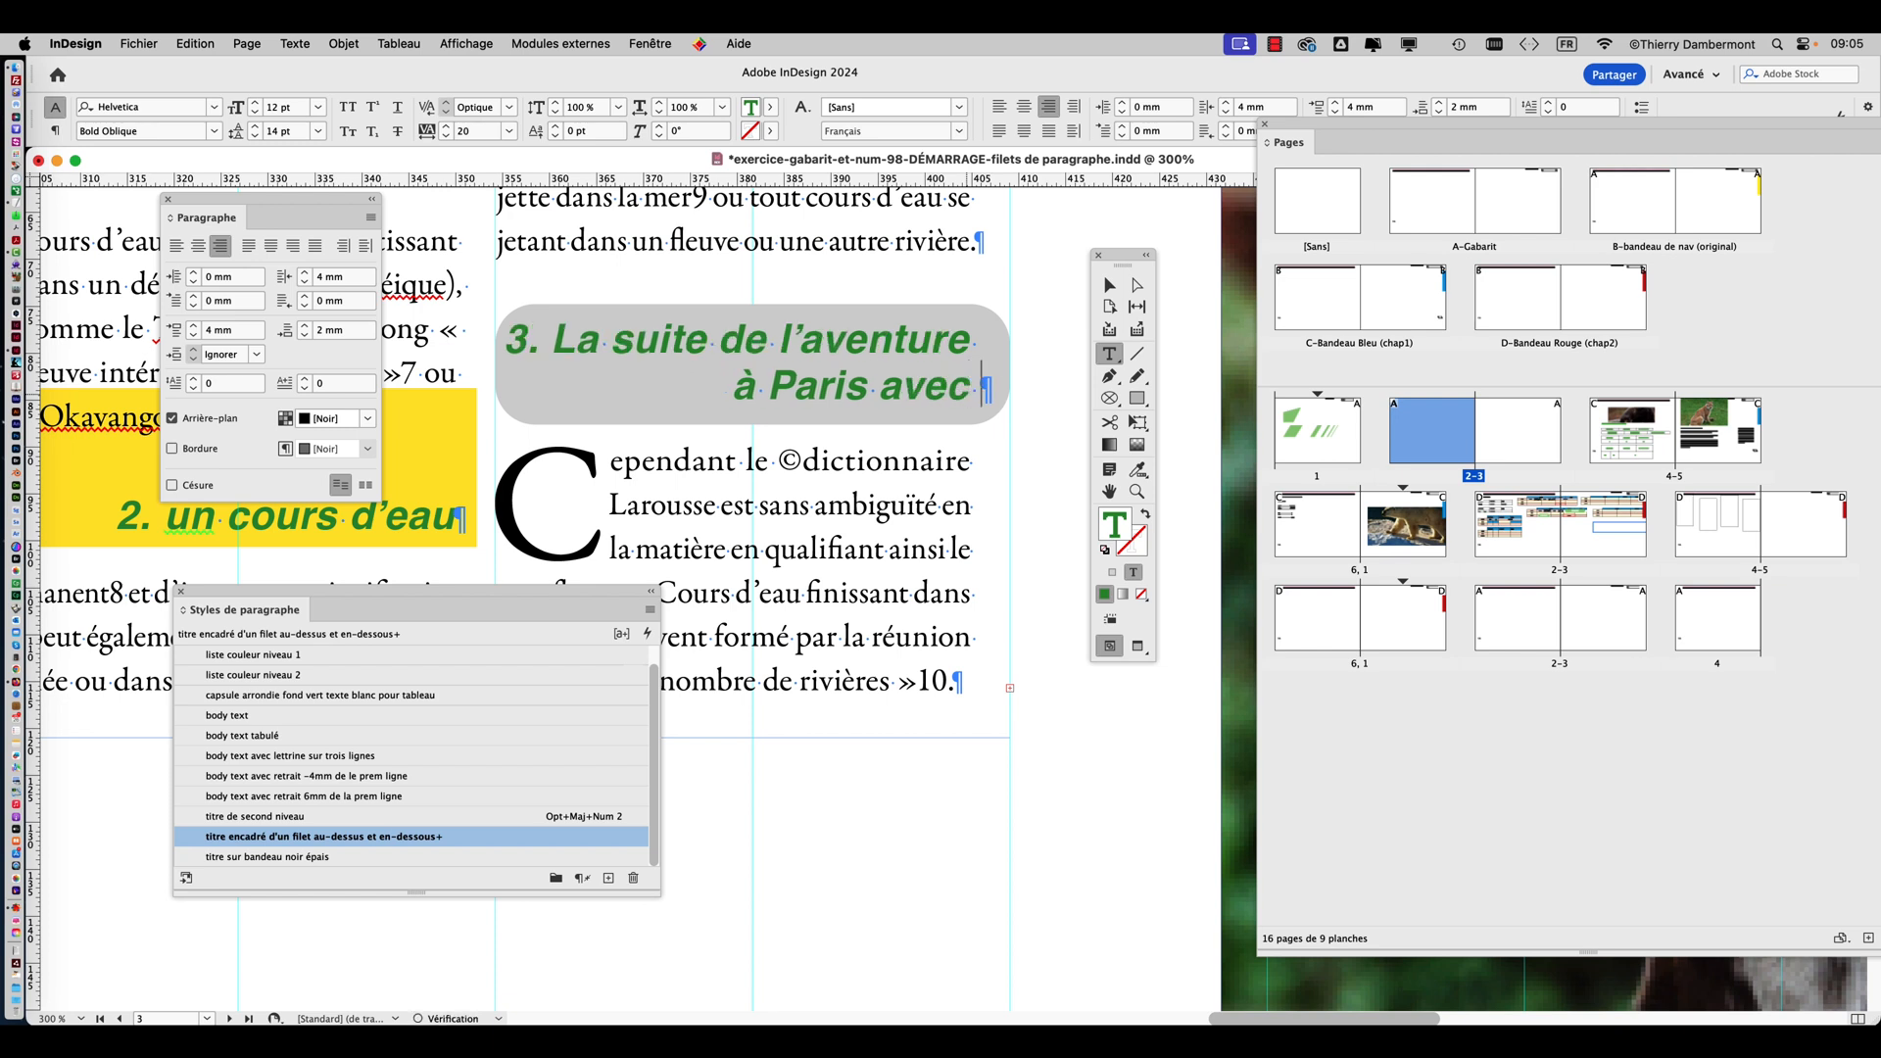
pyautogui.write(' le mus')
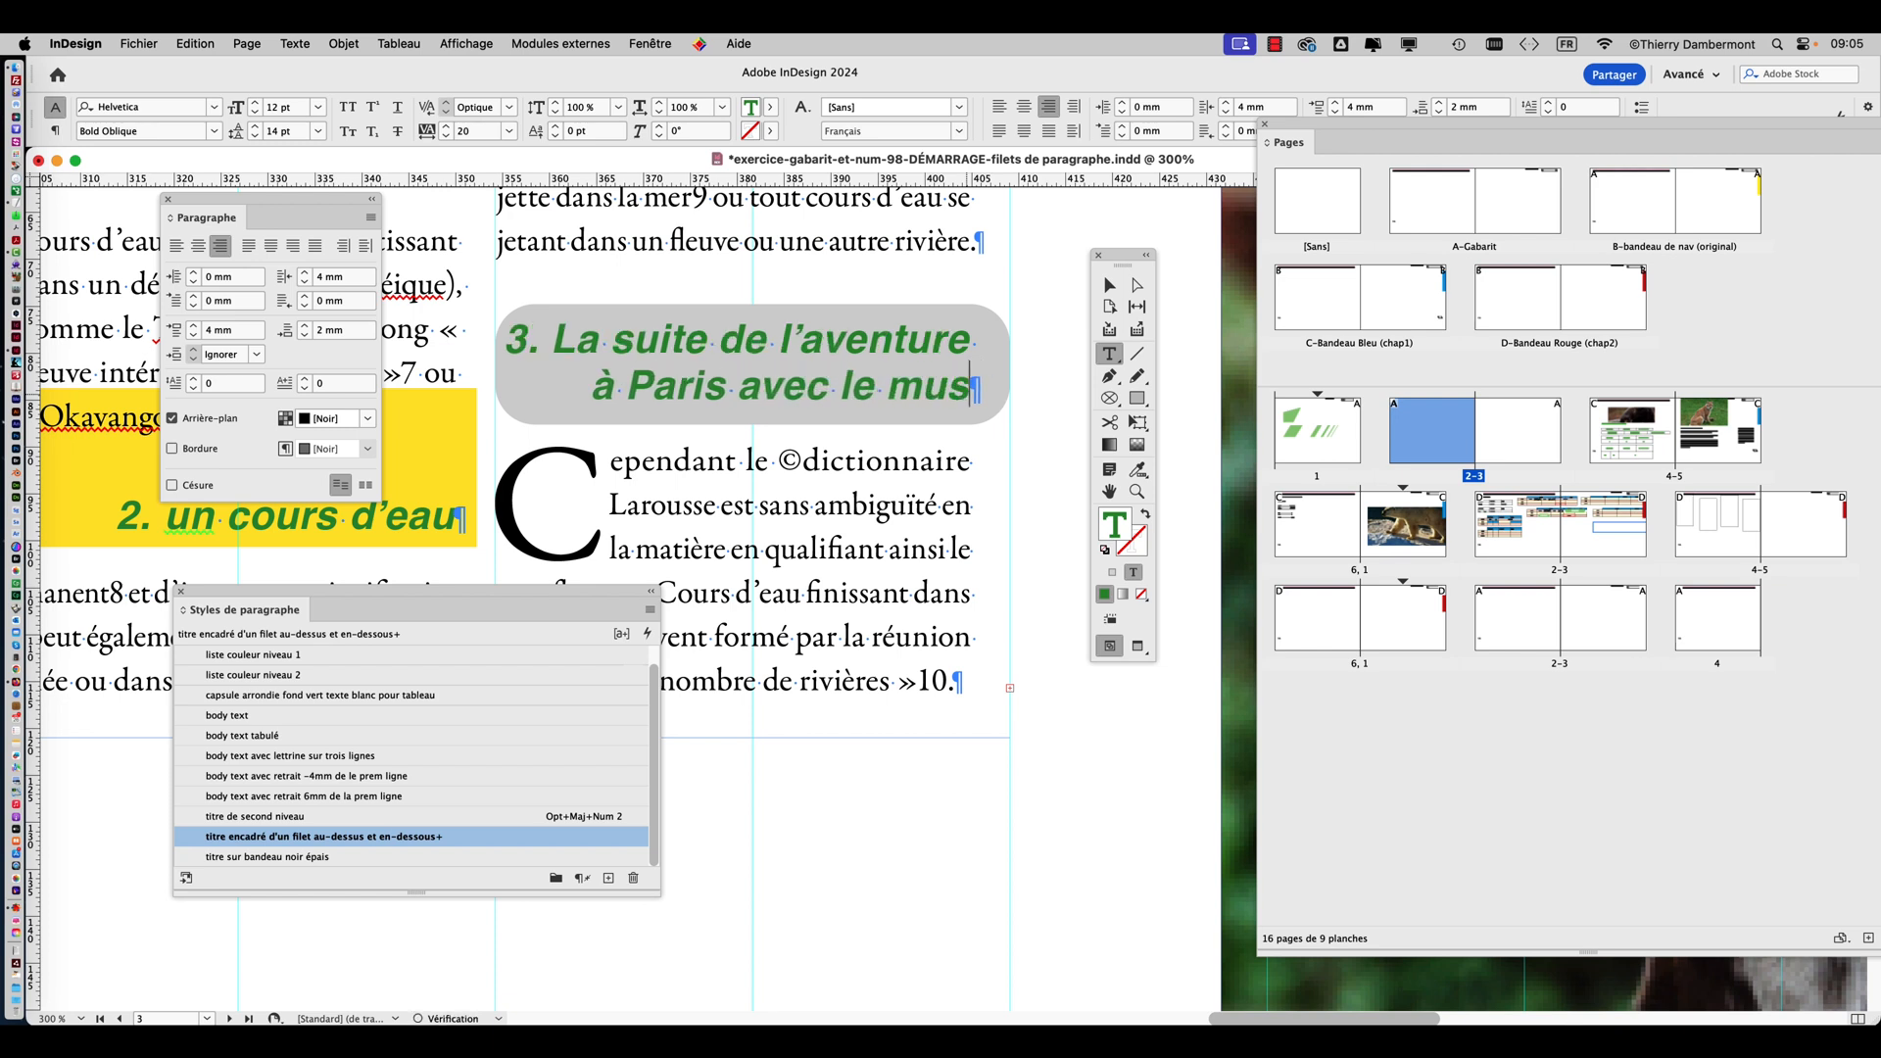
pyautogui.write('icien fabuleux')
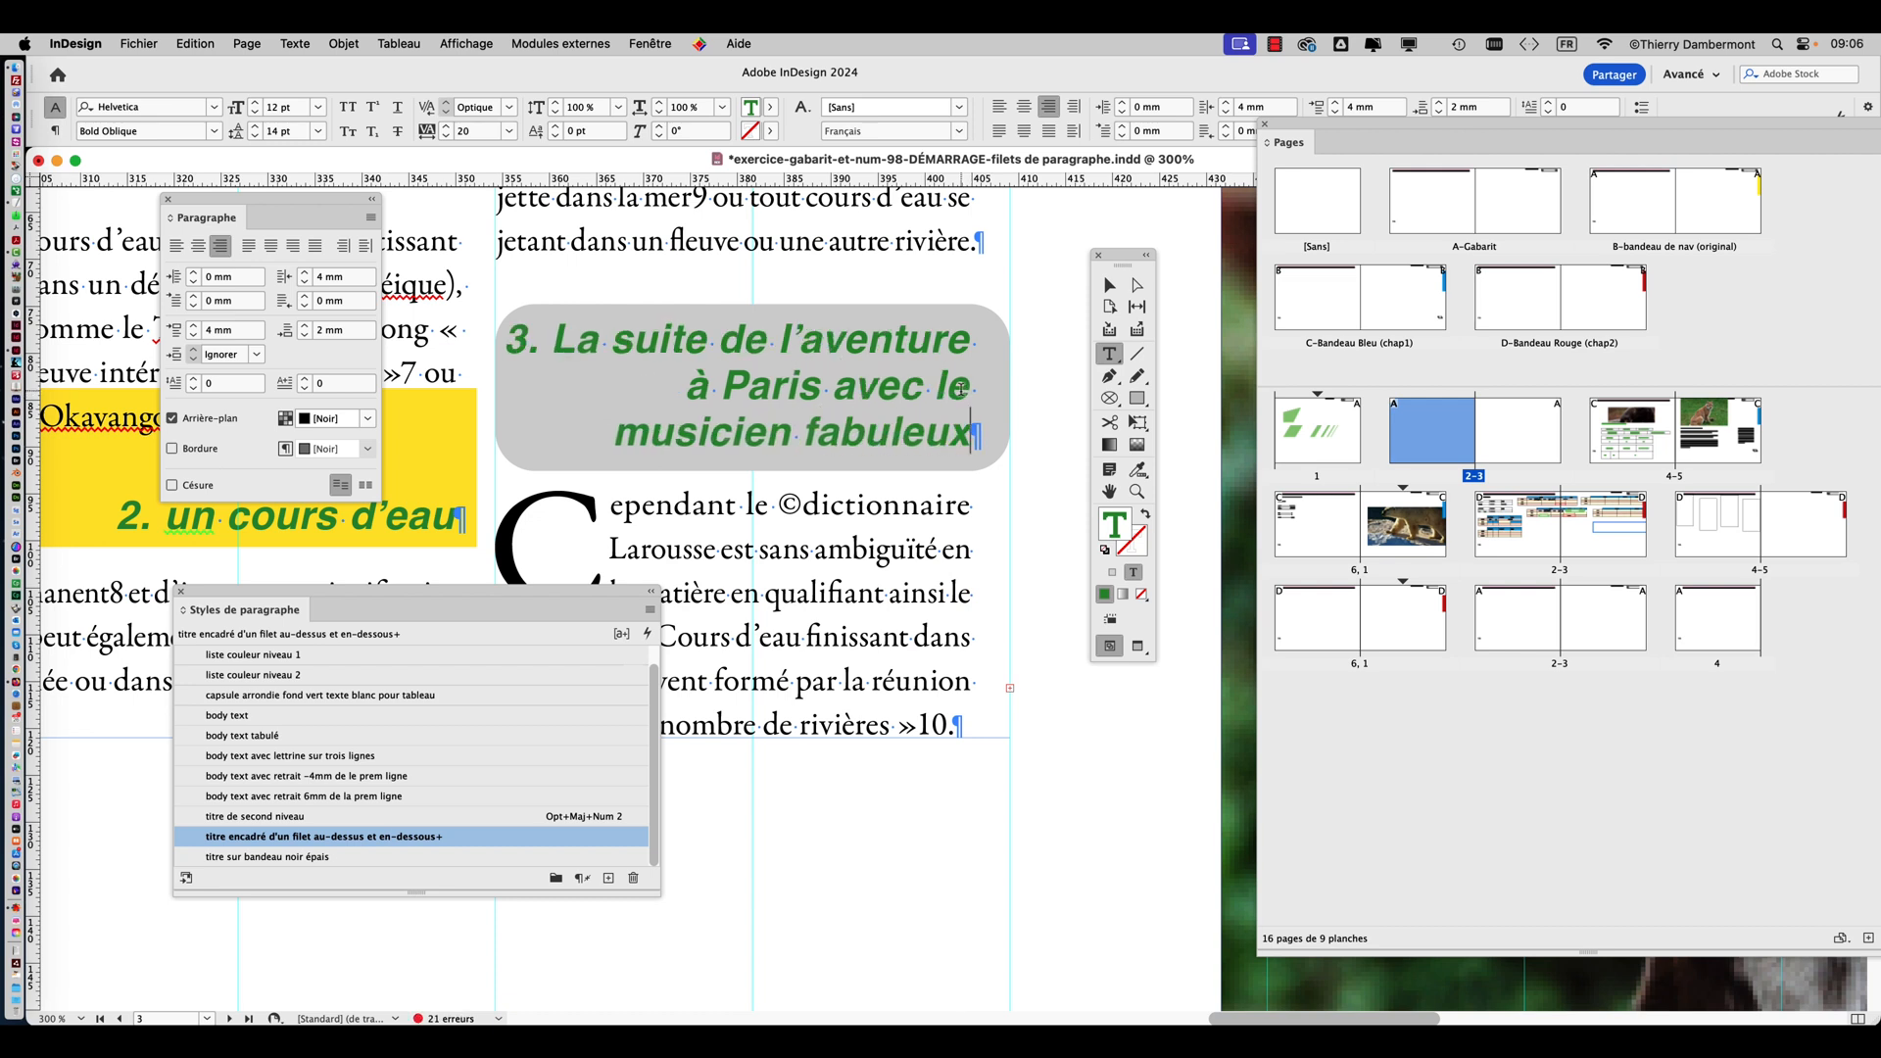
pyautogui.write('qui nous ')
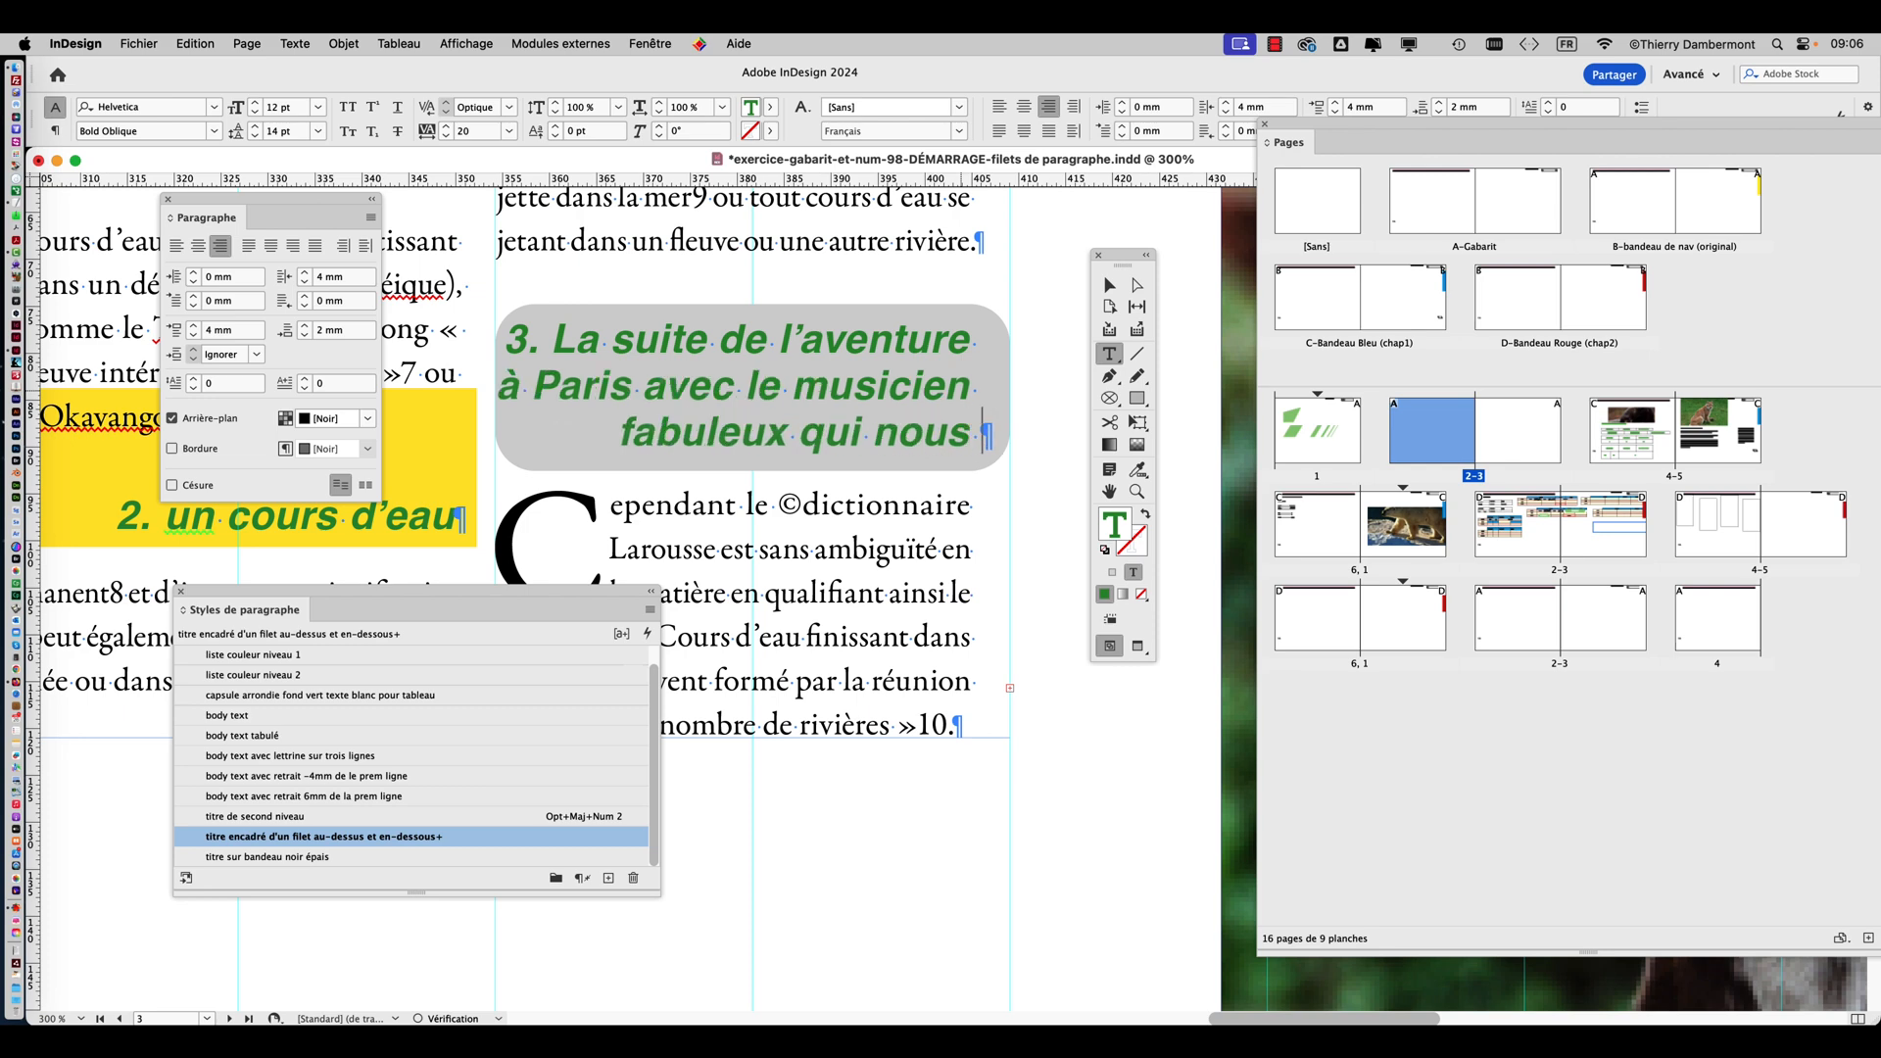
pyautogui.write('a')
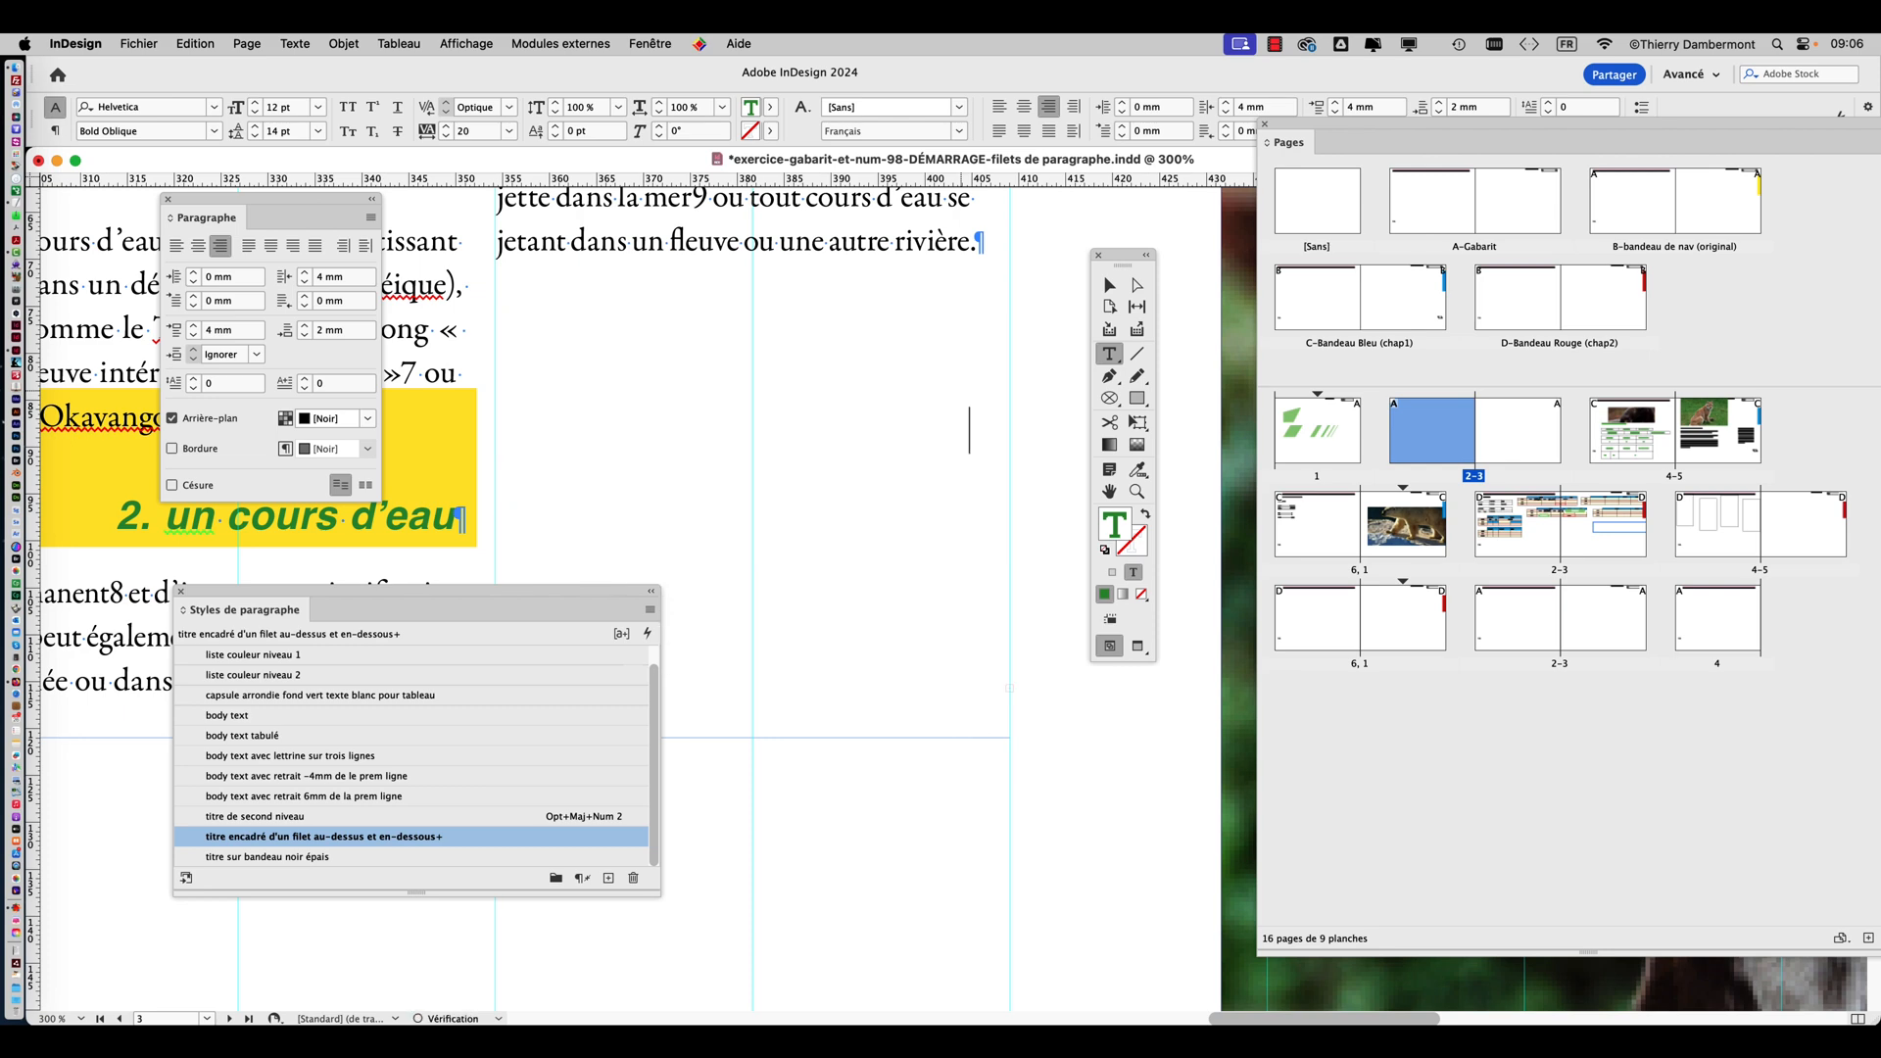
# Look over the article's spread and the following spreads for the heading's overset text, keeping the tools clear of the pages.
pyautogui.press('super+1')
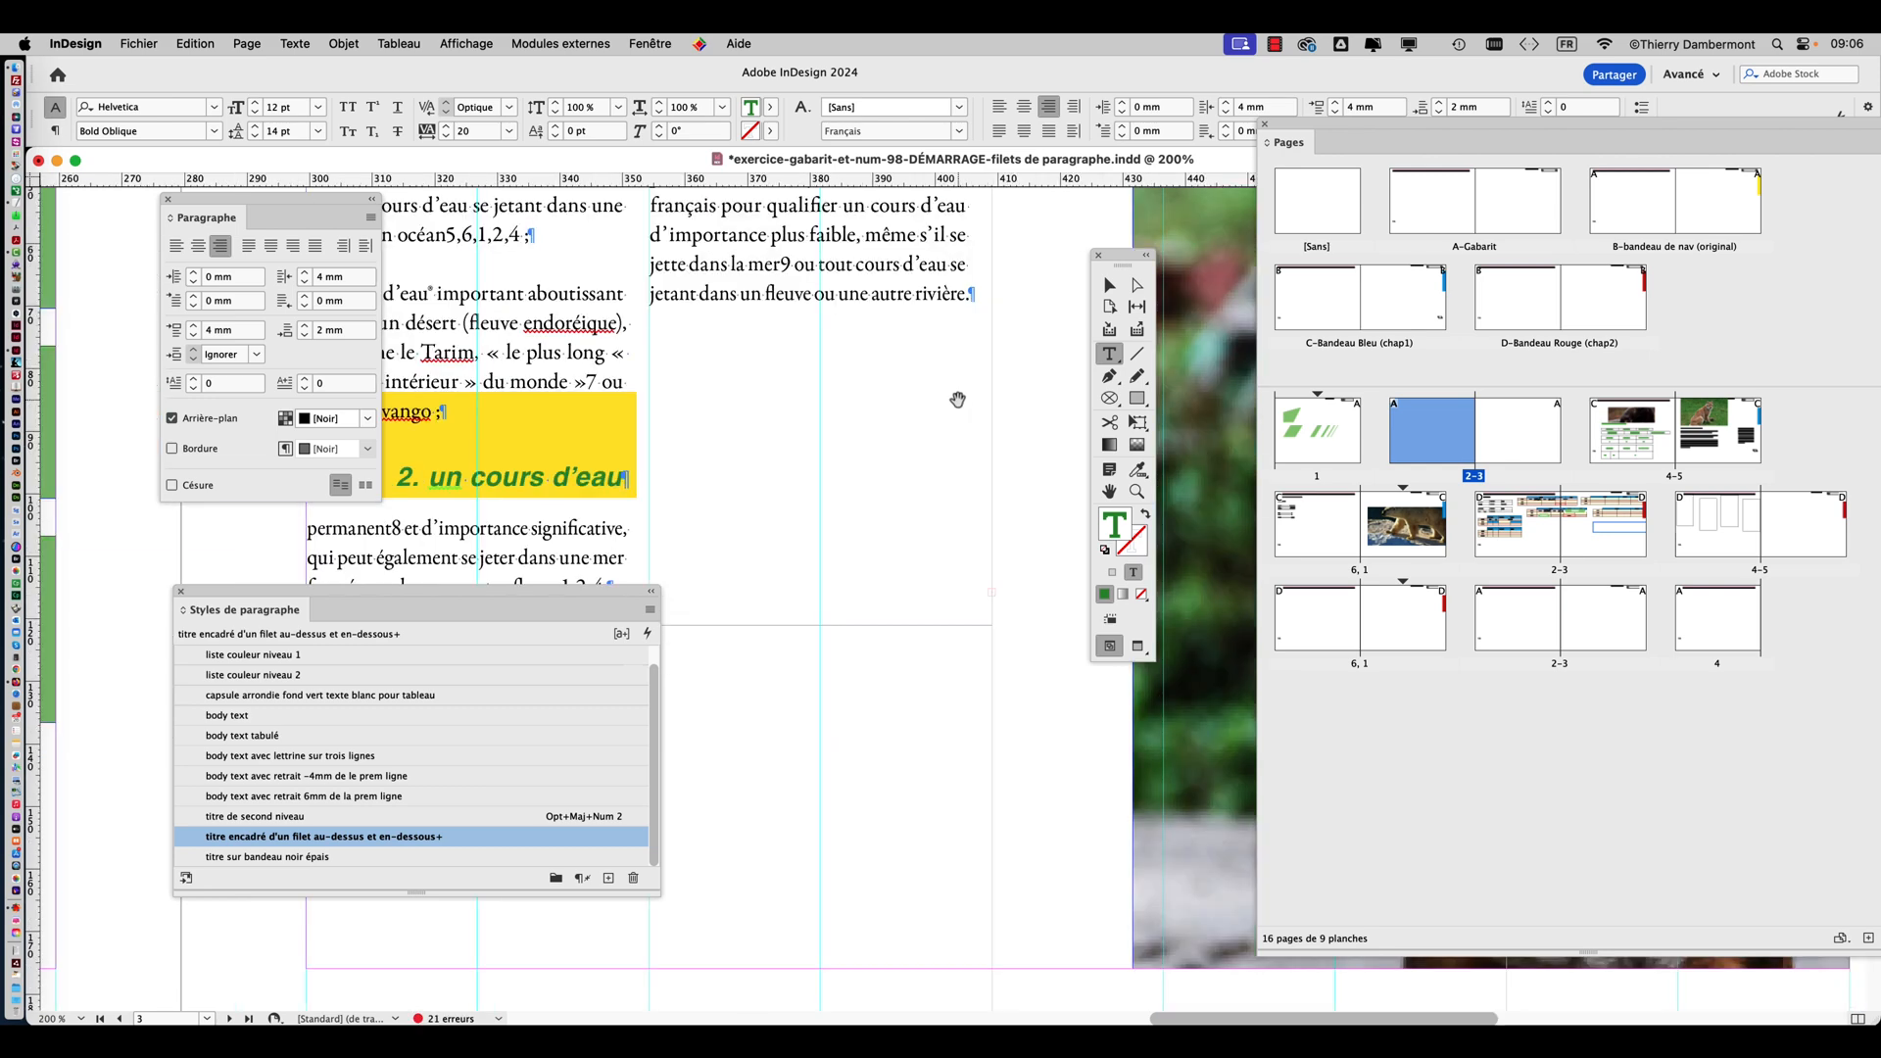
pyautogui.press('super+minus')
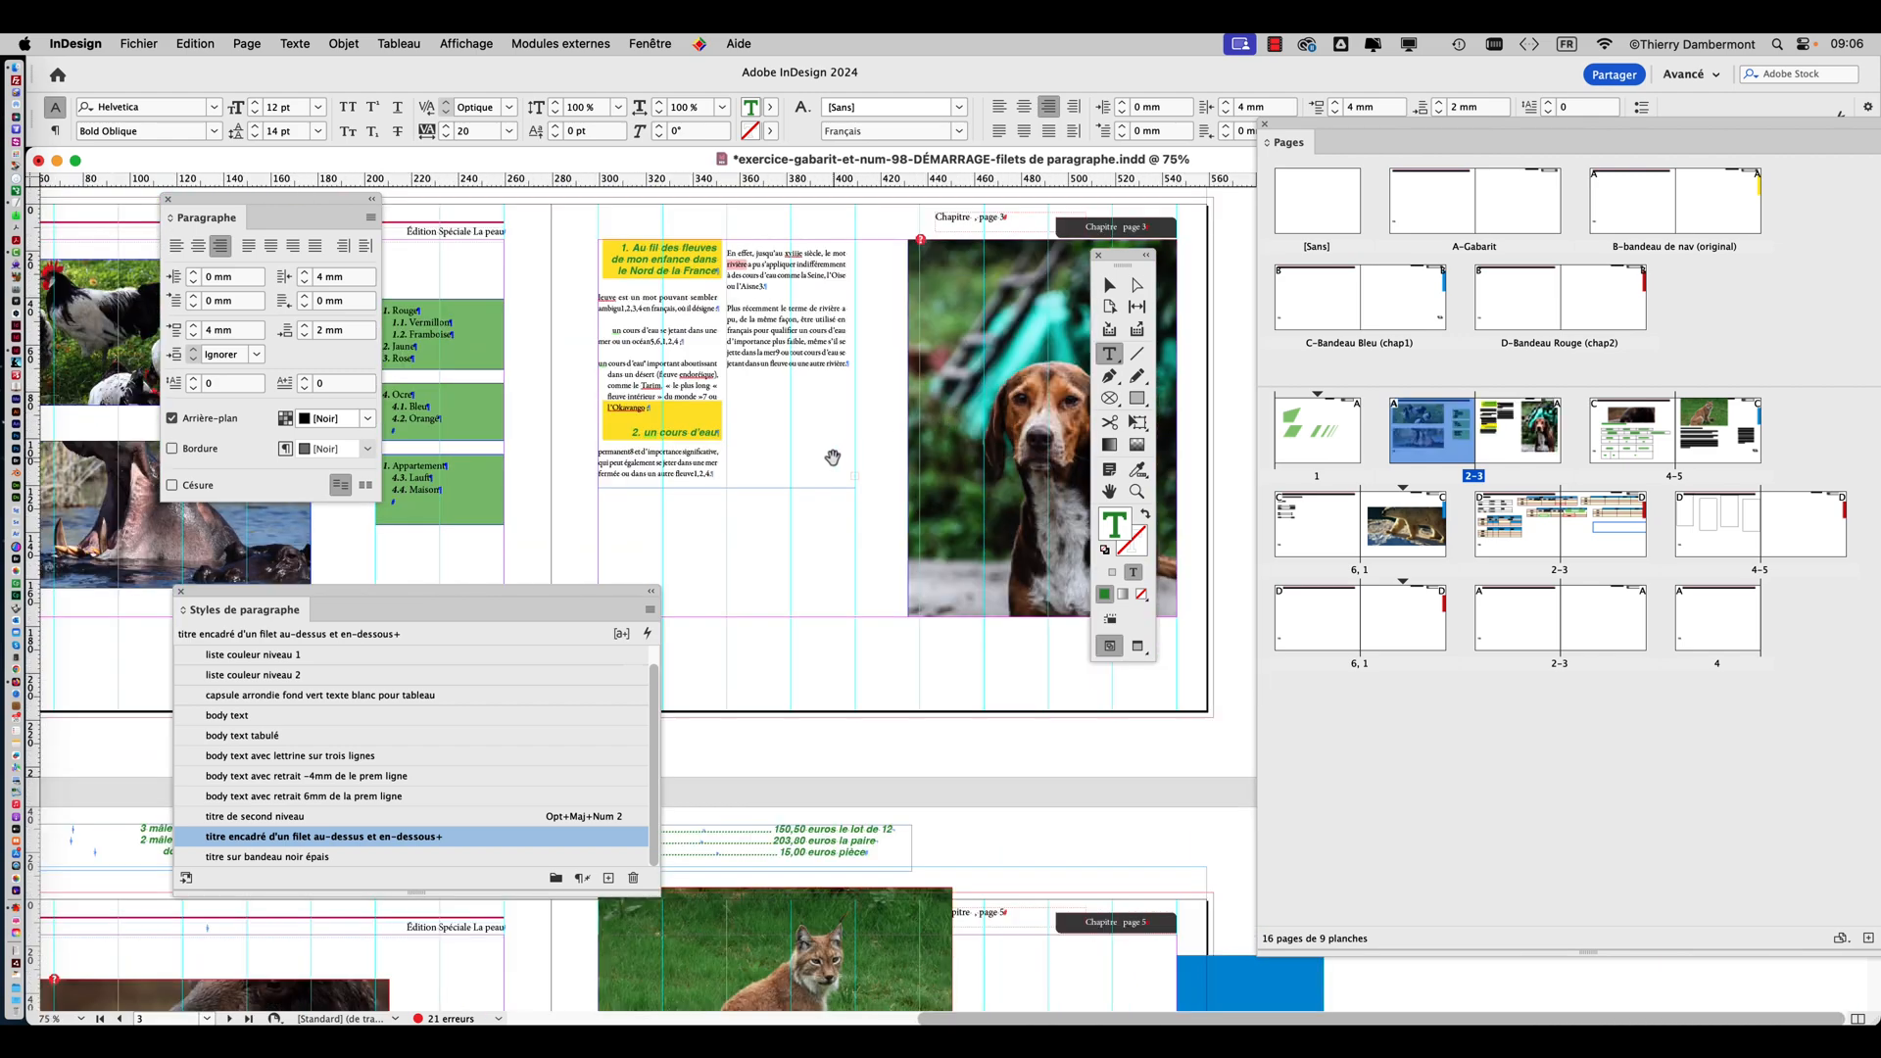
pyautogui.scroll(-10, 883, 355)
pyautogui.hscroll(-10, 883, 355)
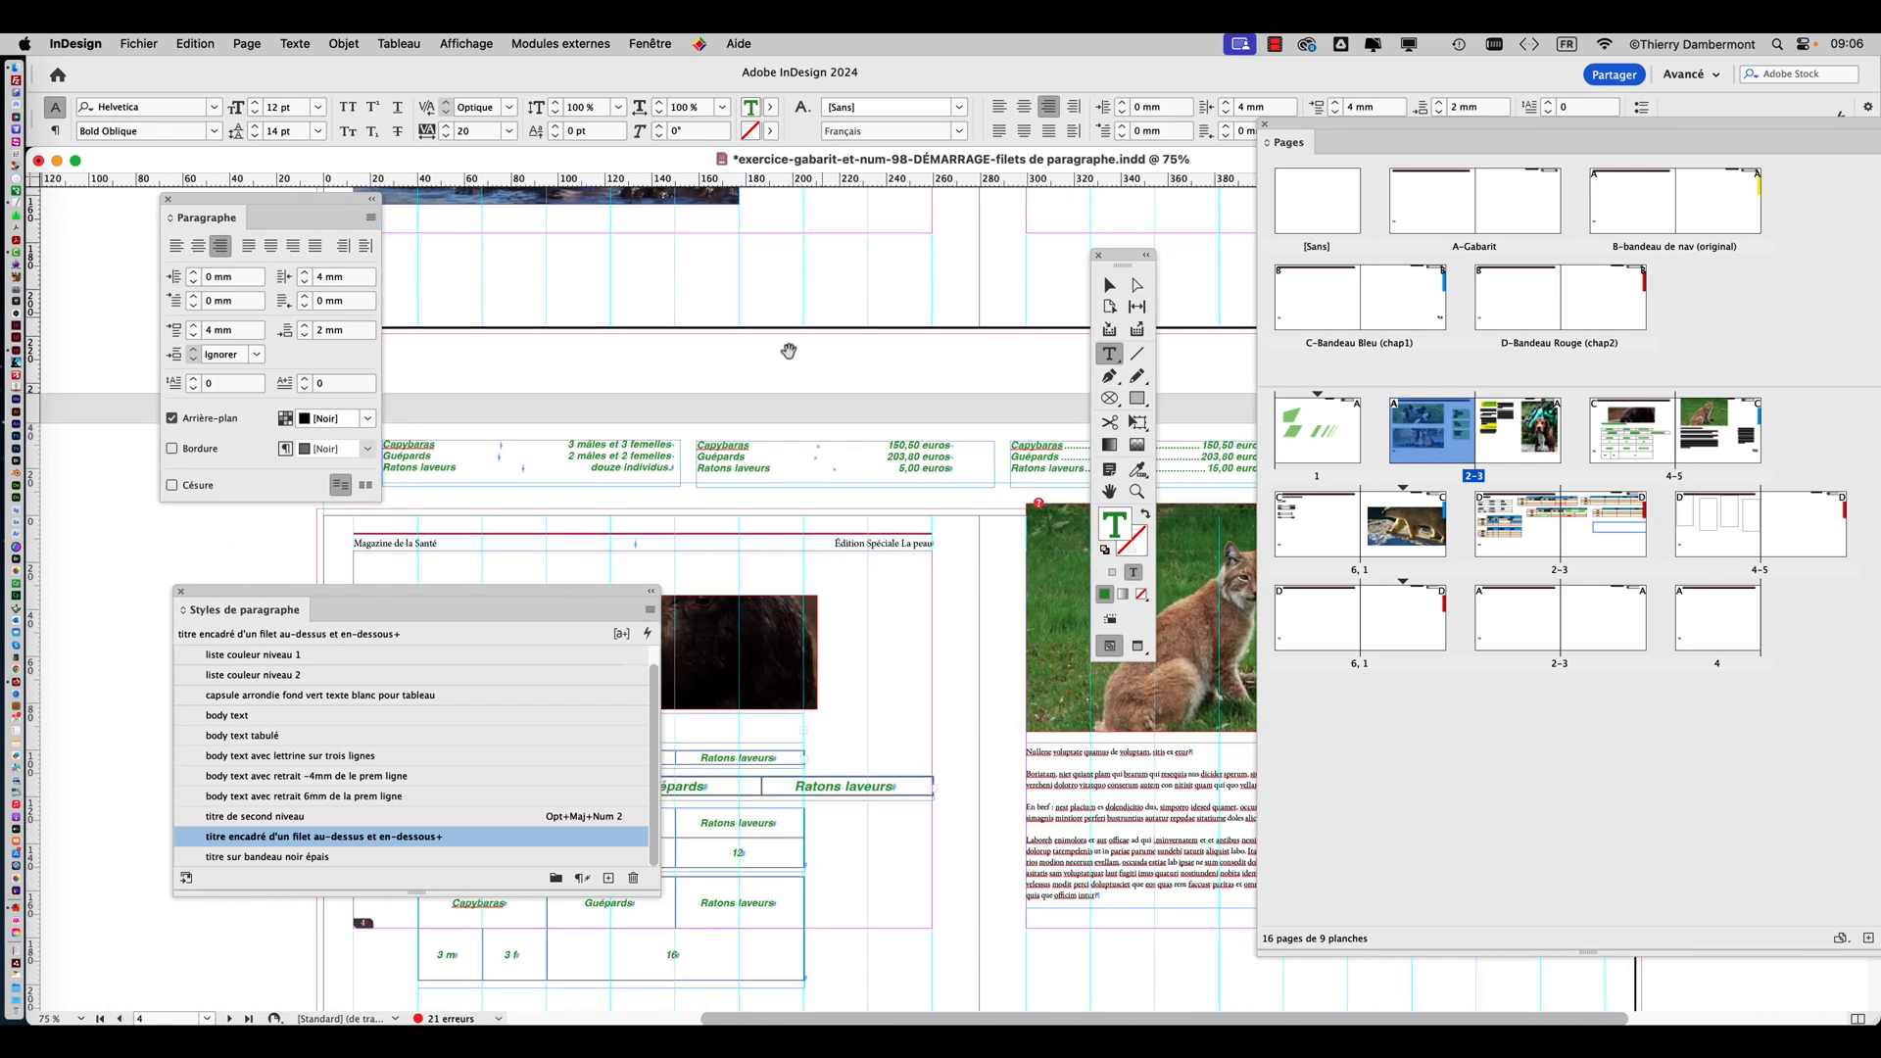
pyautogui.moveTo(989, 329); pyautogui.dragTo(735, 319)
pyautogui.moveTo(903, 387); pyautogui.dragTo(684, 483)
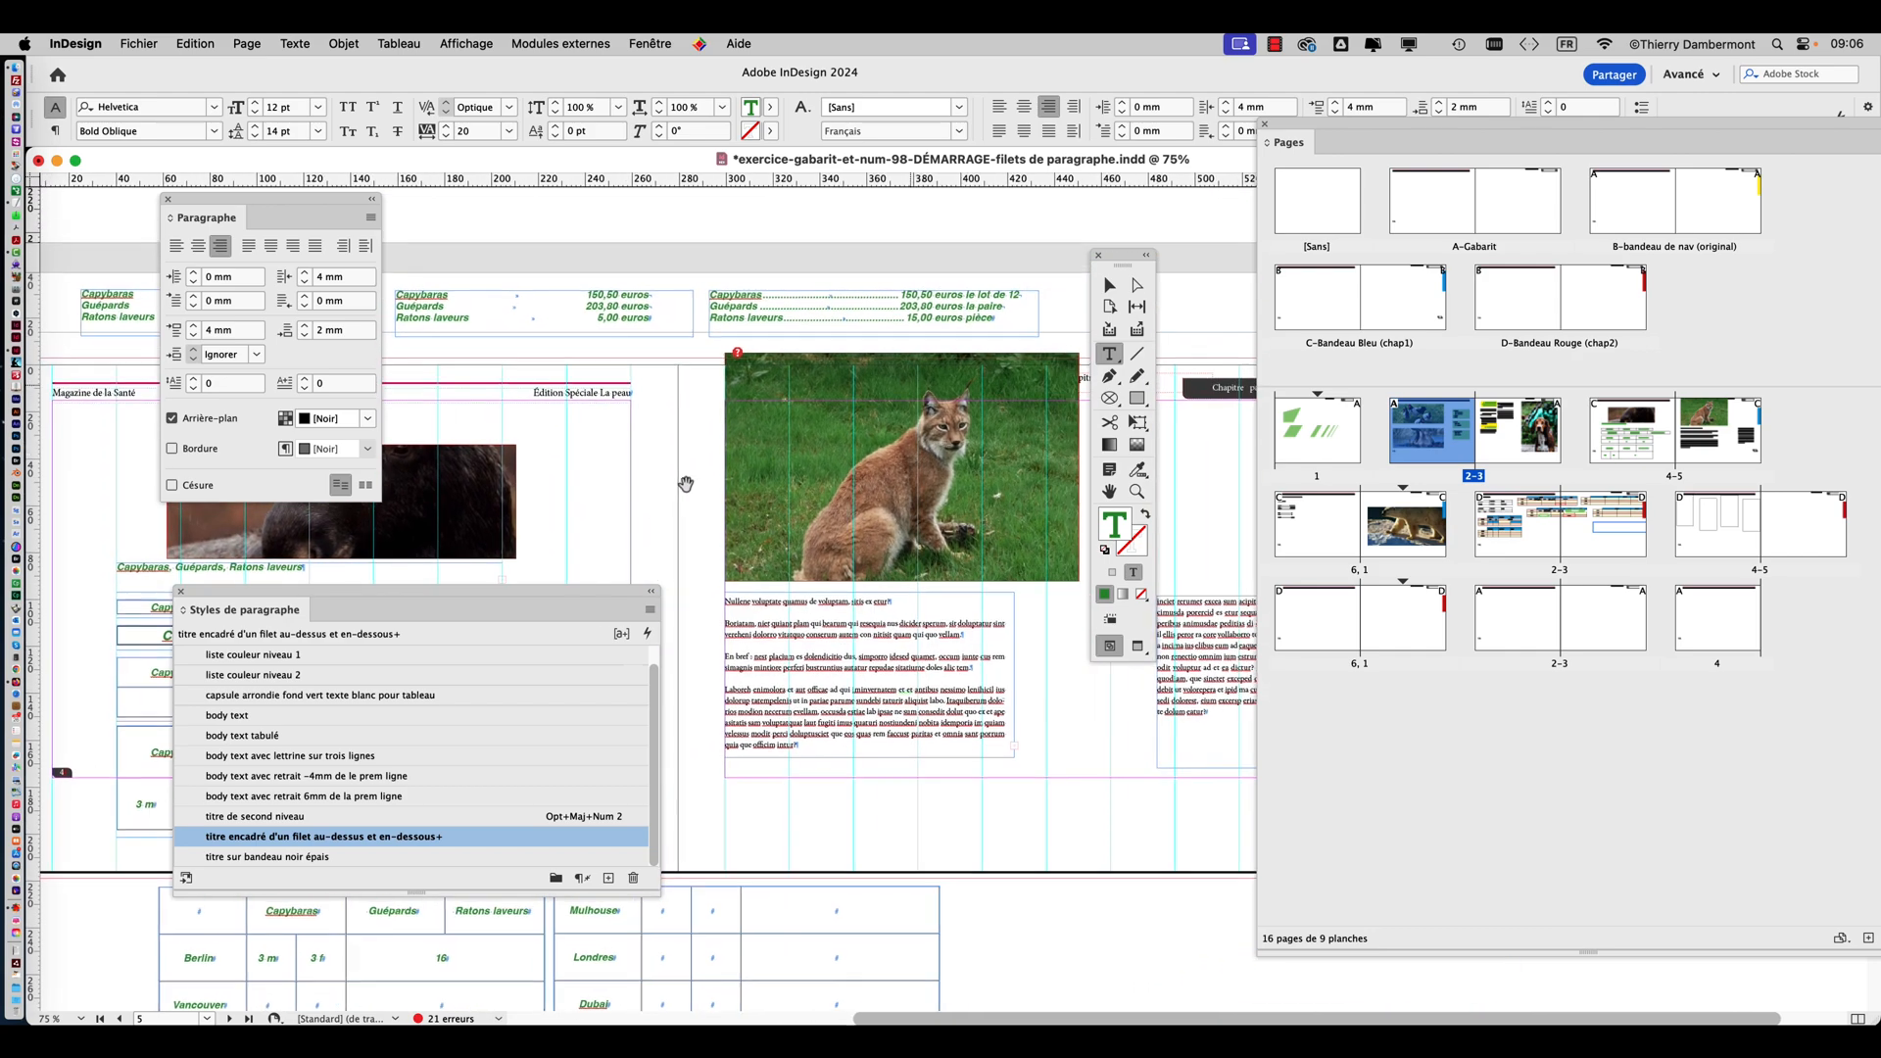
pyautogui.press('super+minus')
pyautogui.press('super+minus')
pyautogui.scroll(-5, 909, 510)
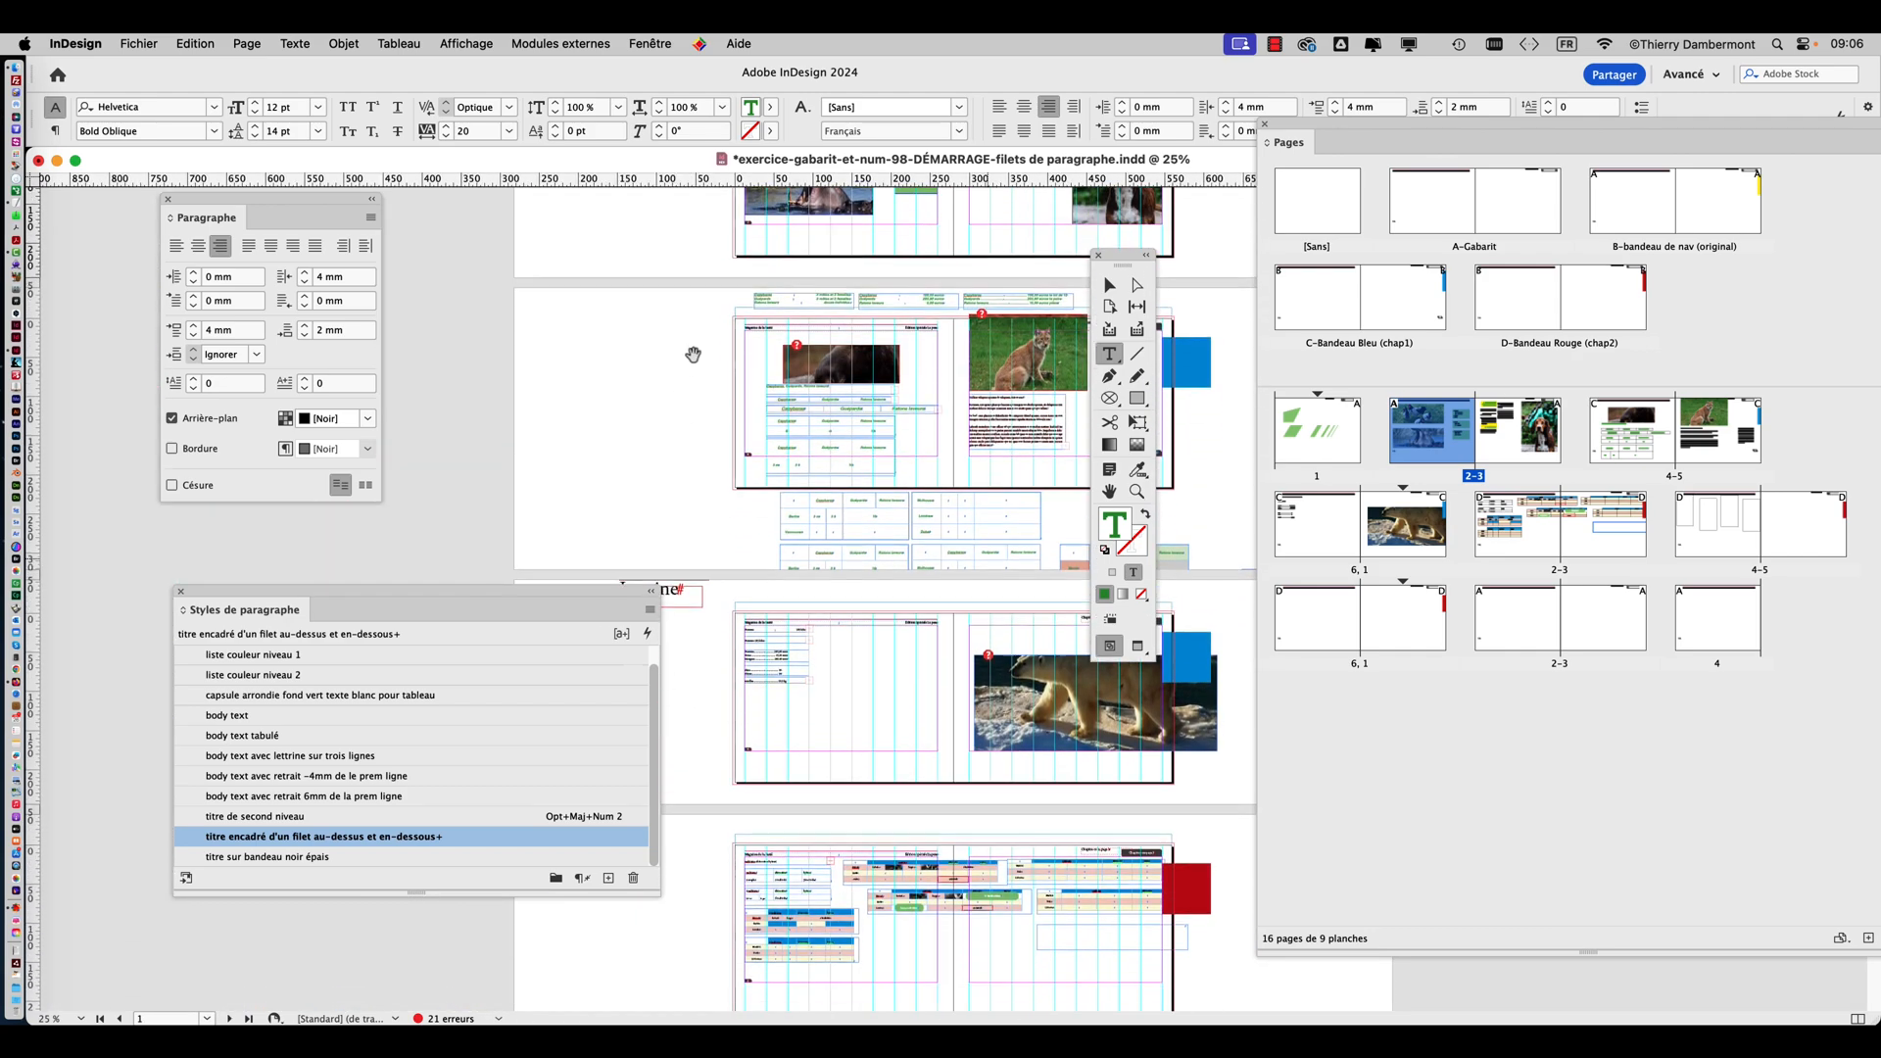
pyautogui.moveTo(1122, 261); pyautogui.dragTo(592, 262)
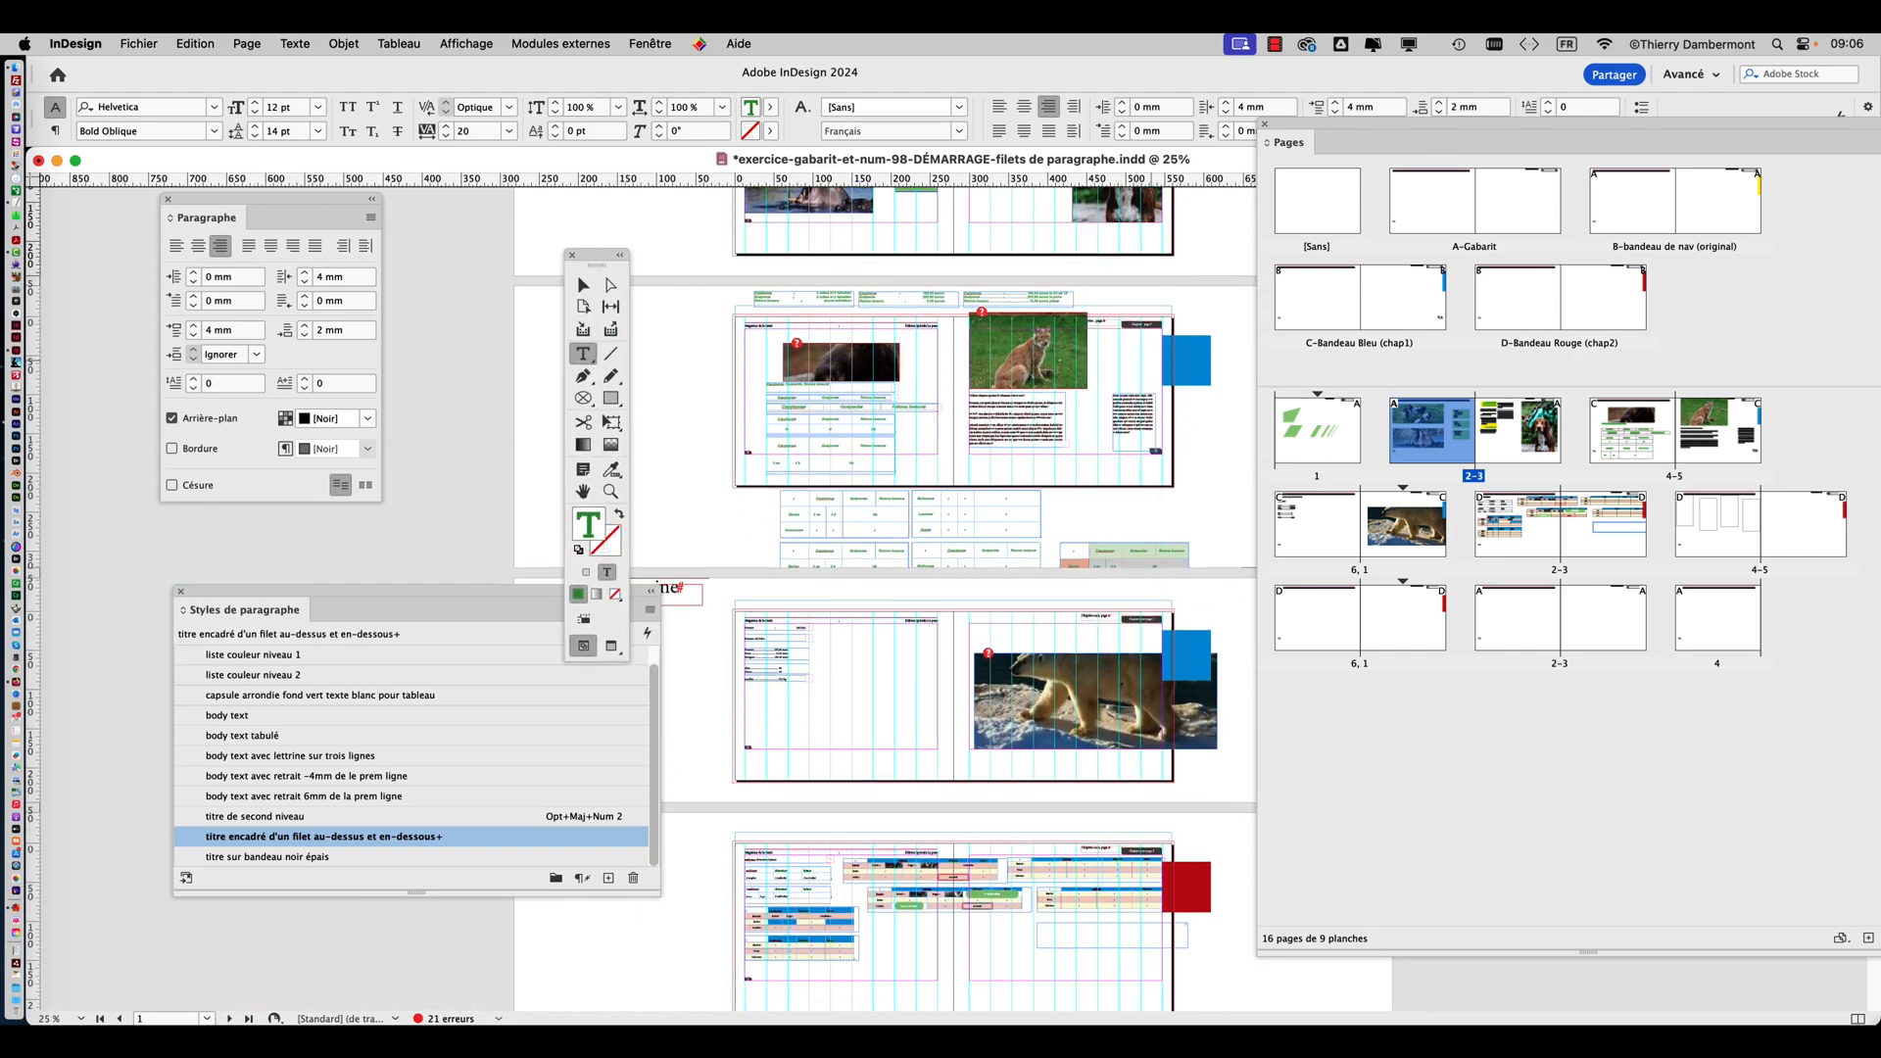
pyautogui.press('super+plus')
pyautogui.press('super+plus')
pyautogui.scroll(10, 911, 712)
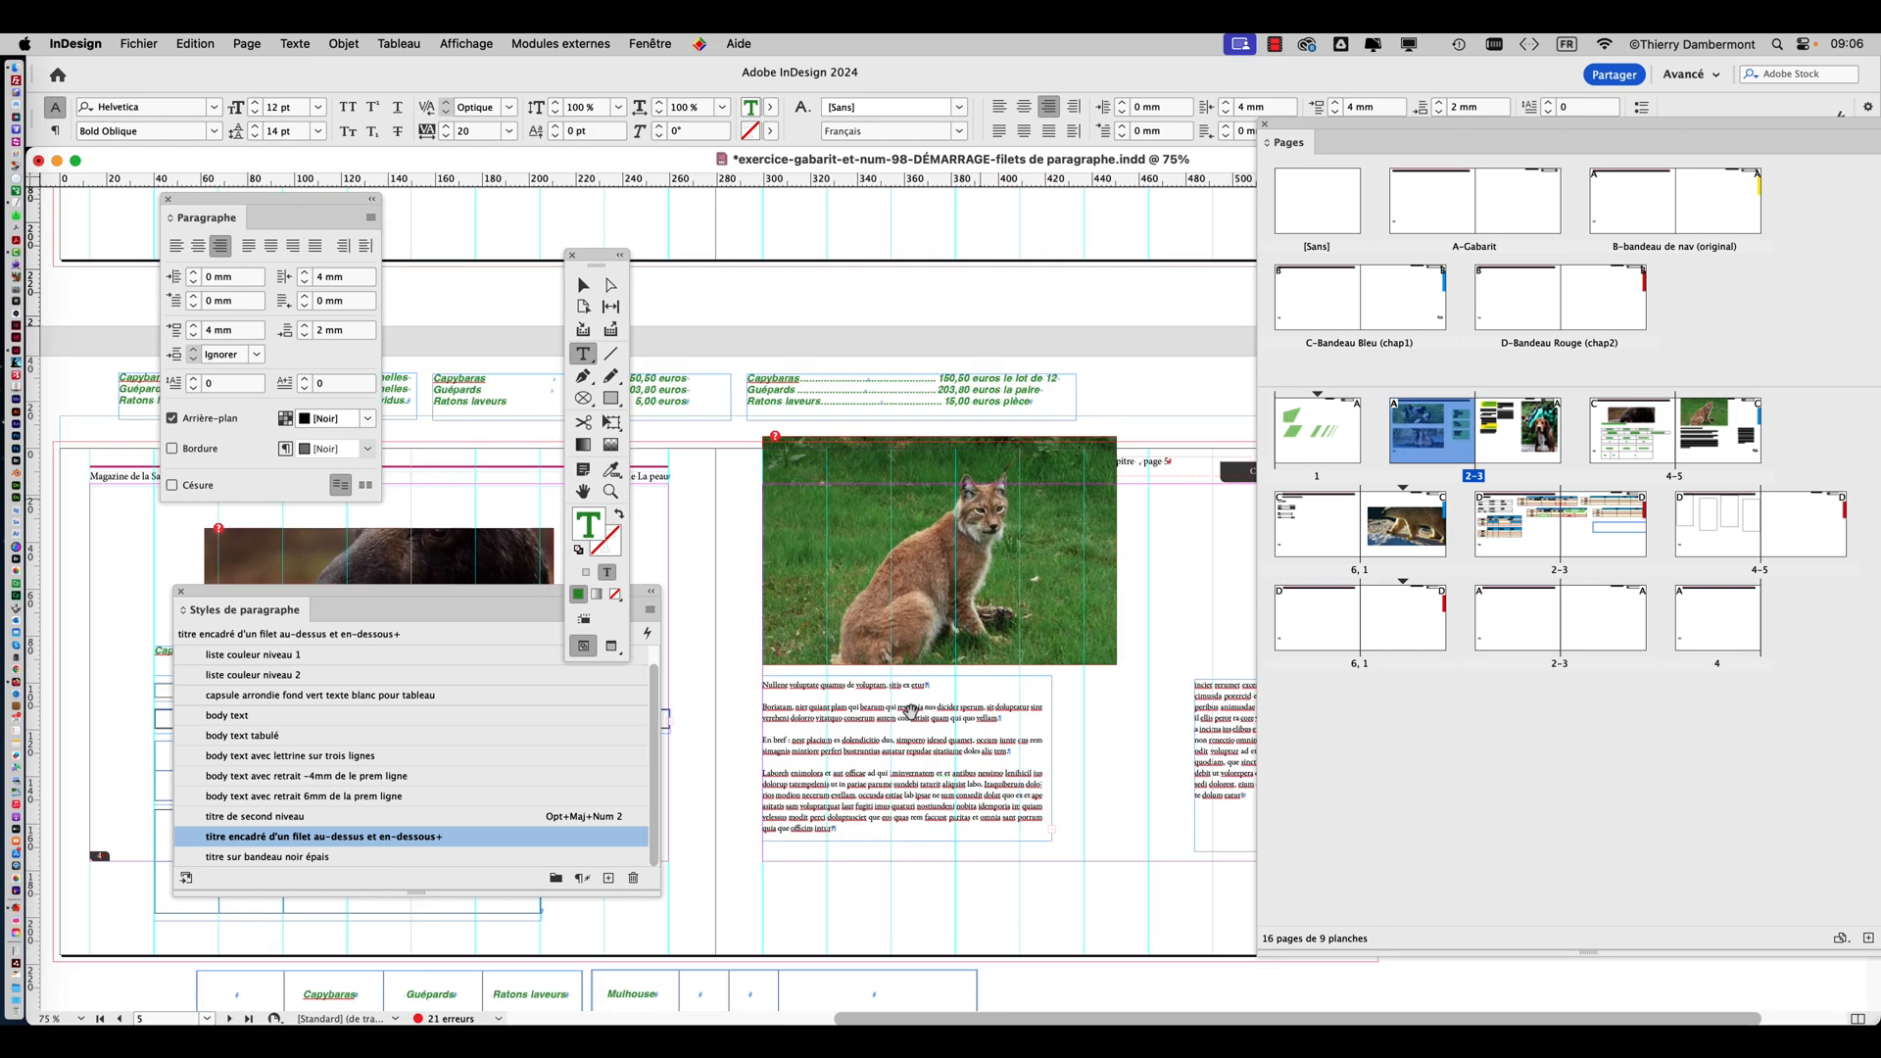
pyautogui.press('super+minus')
pyautogui.scroll(4, 965, 488)
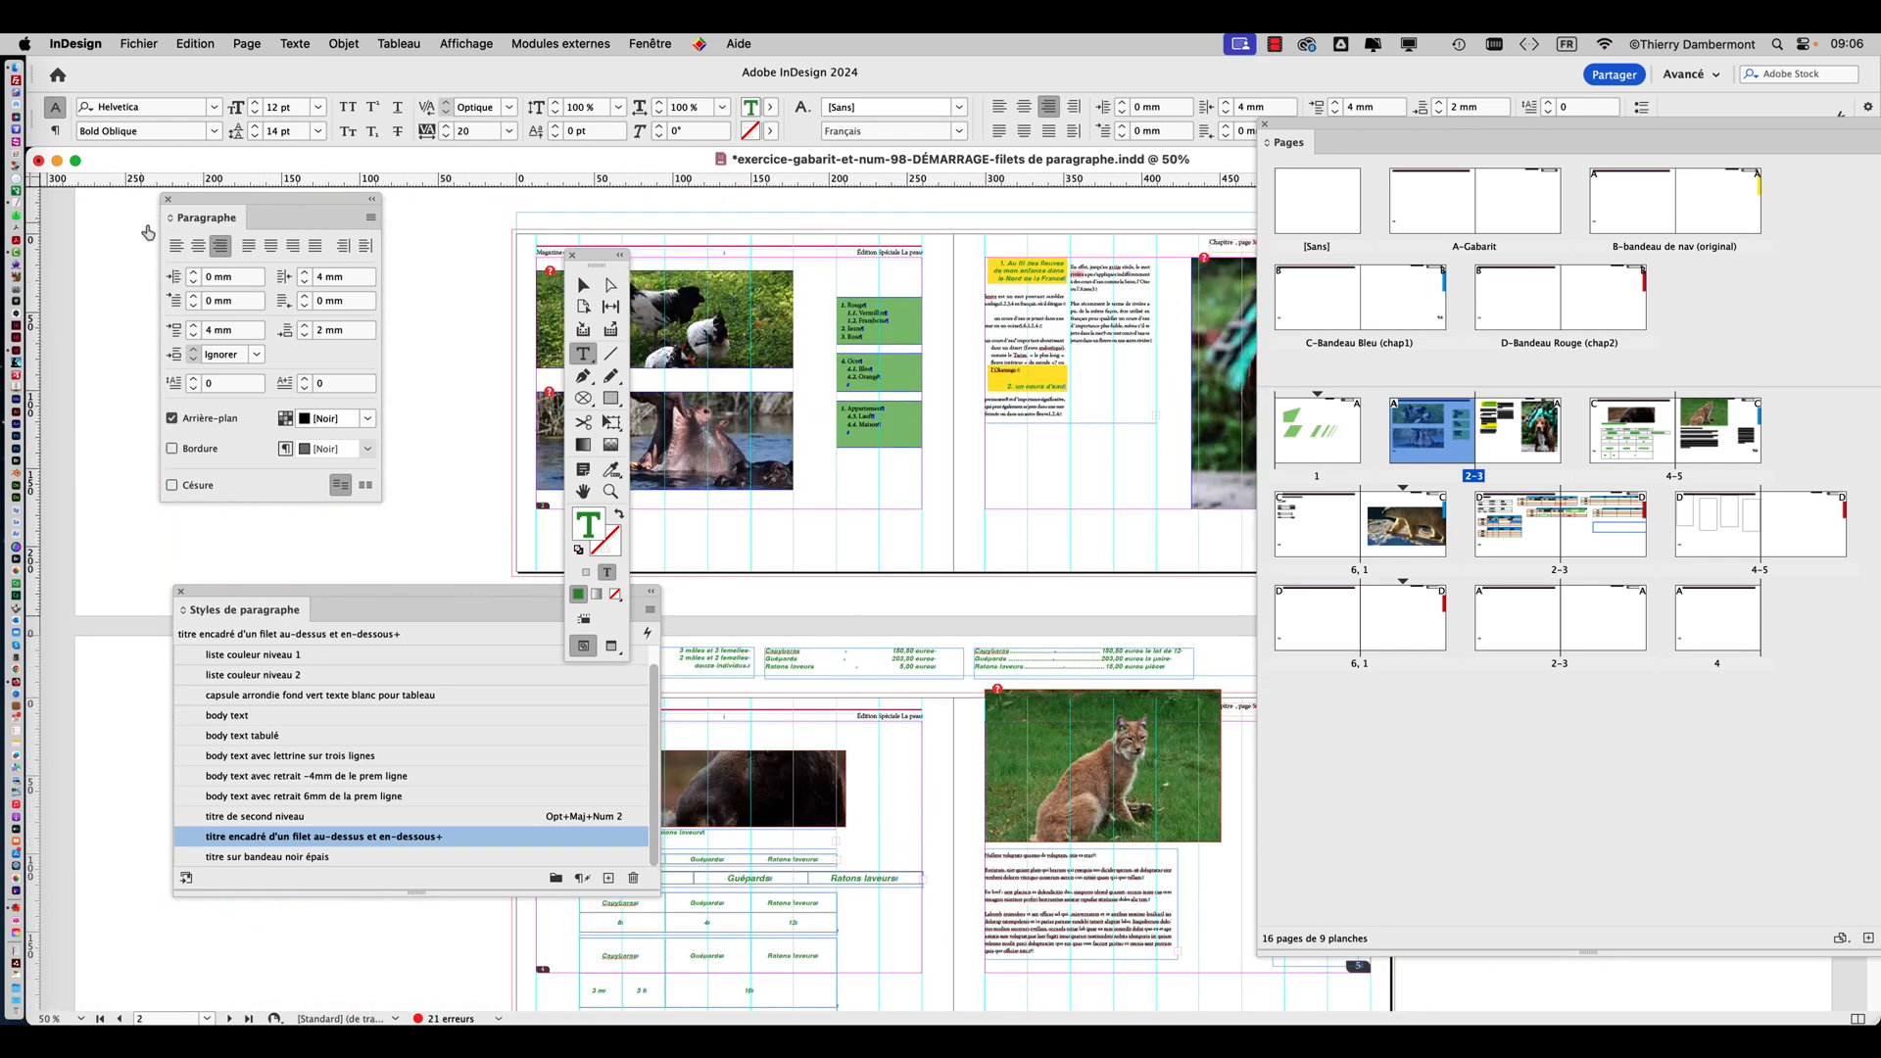
# Extend the article's two-column text frame downward to a height of about 161 mm to take in the overset text.
pyautogui.click(581, 284)
pyautogui.moveTo(596, 264); pyautogui.dragTo(451, 227)
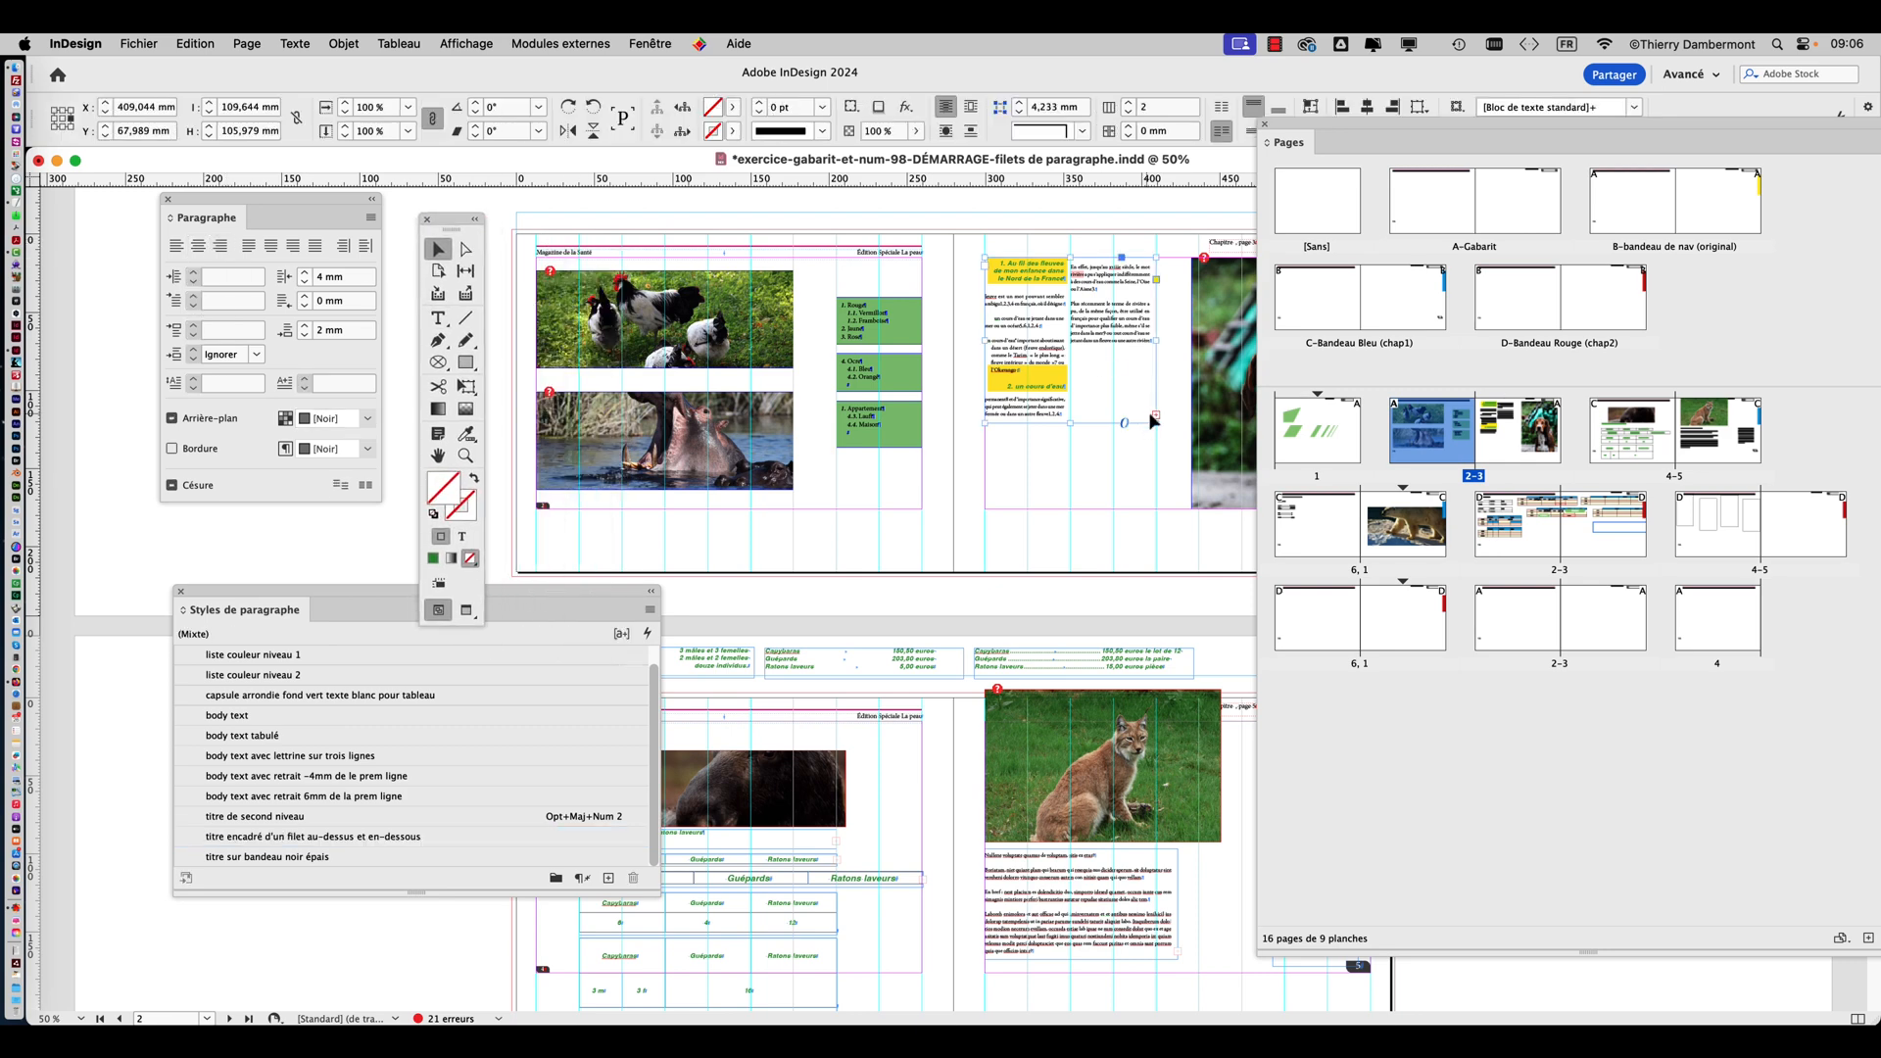
pyautogui.scroll(2, 1154, 422)
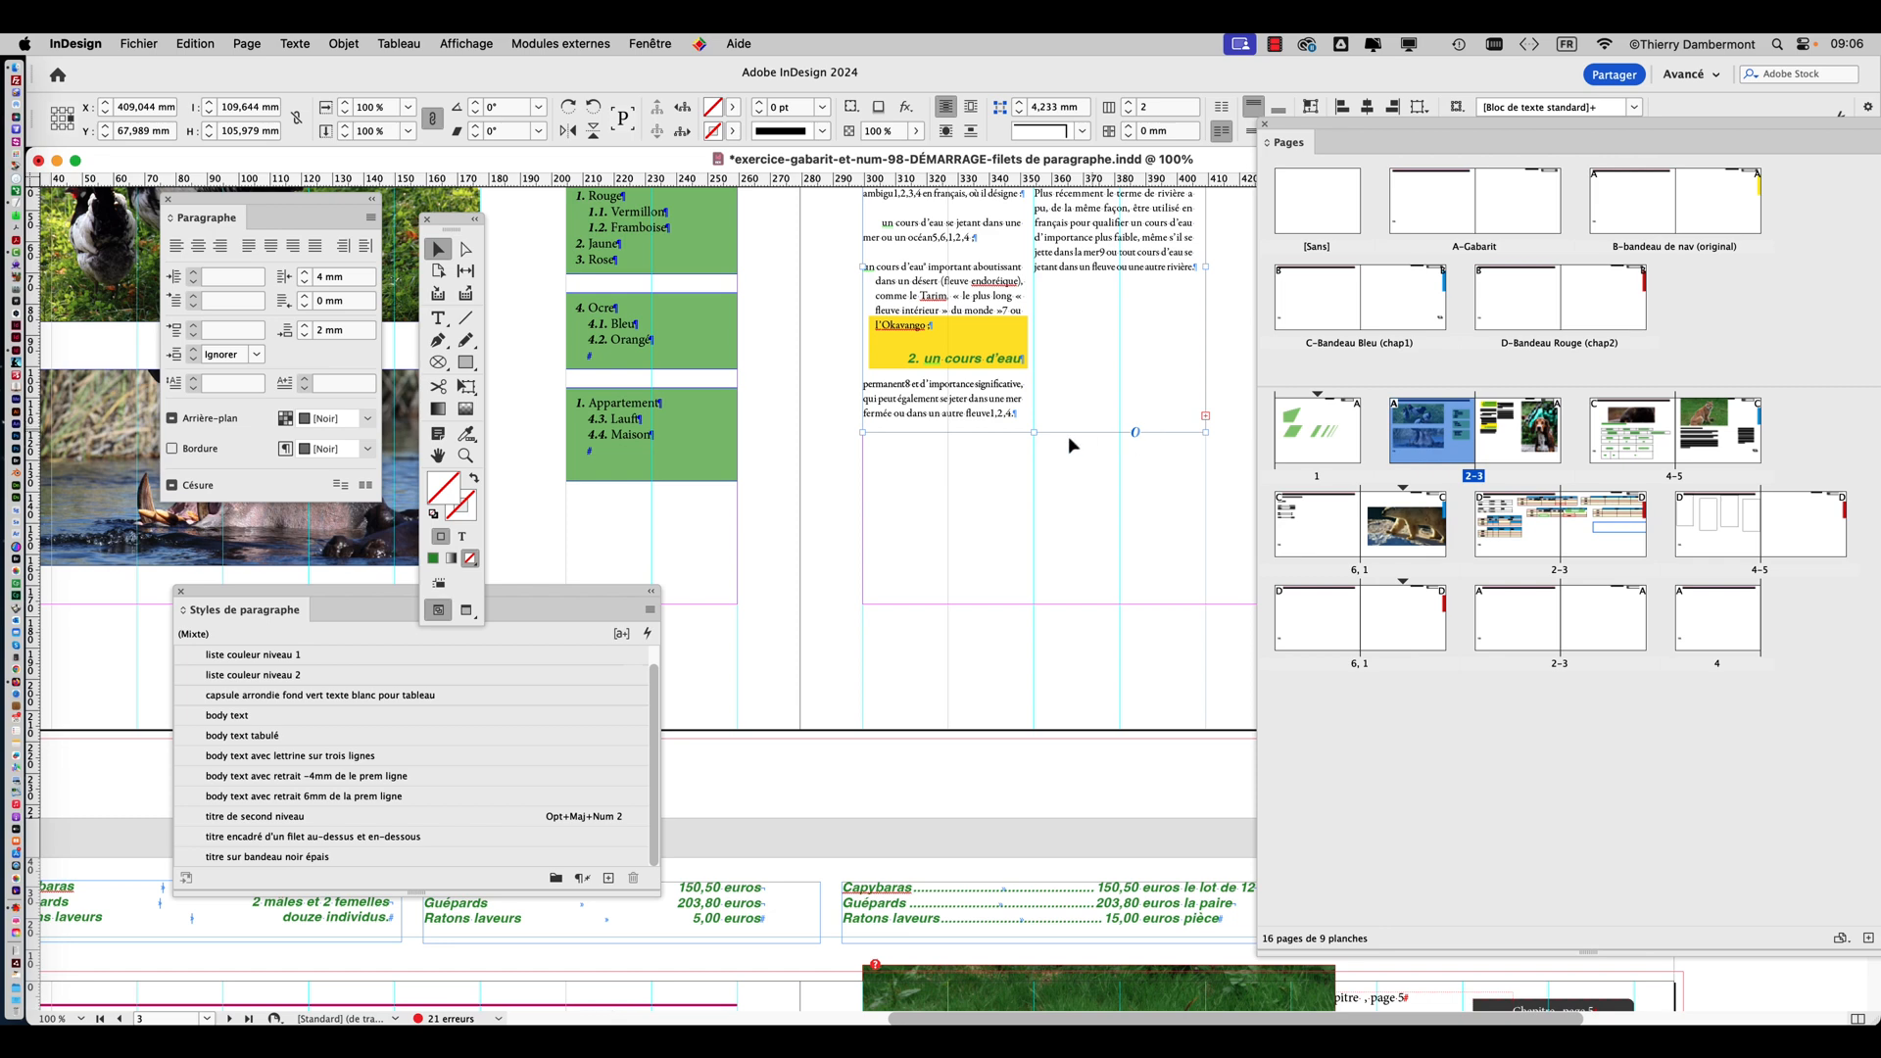
pyautogui.moveTo(1035, 432); pyautogui.dragTo(1042, 604)
pyautogui.scroll(-2, 1056, 554)
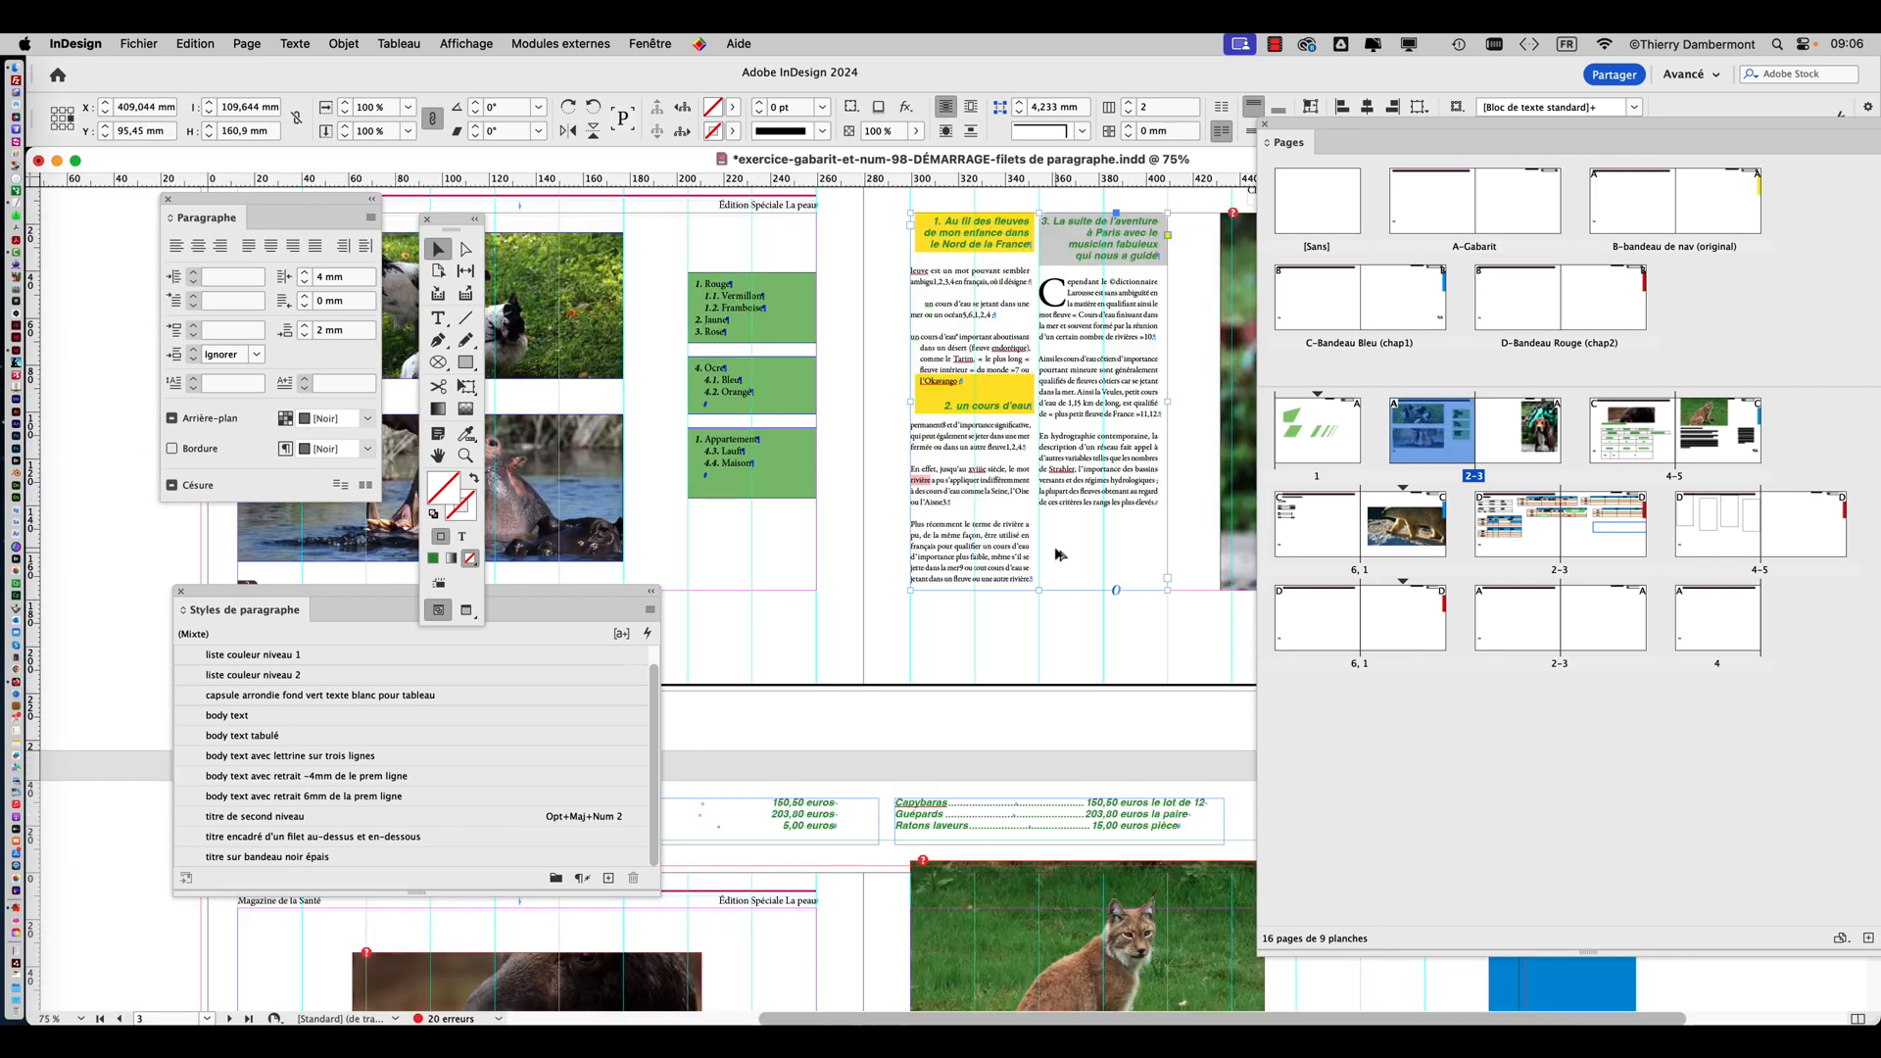
# Move the tools beside the article and place the text cursor in the first line of the grey third heading.
pyautogui.scroll(2, 1067, 360)
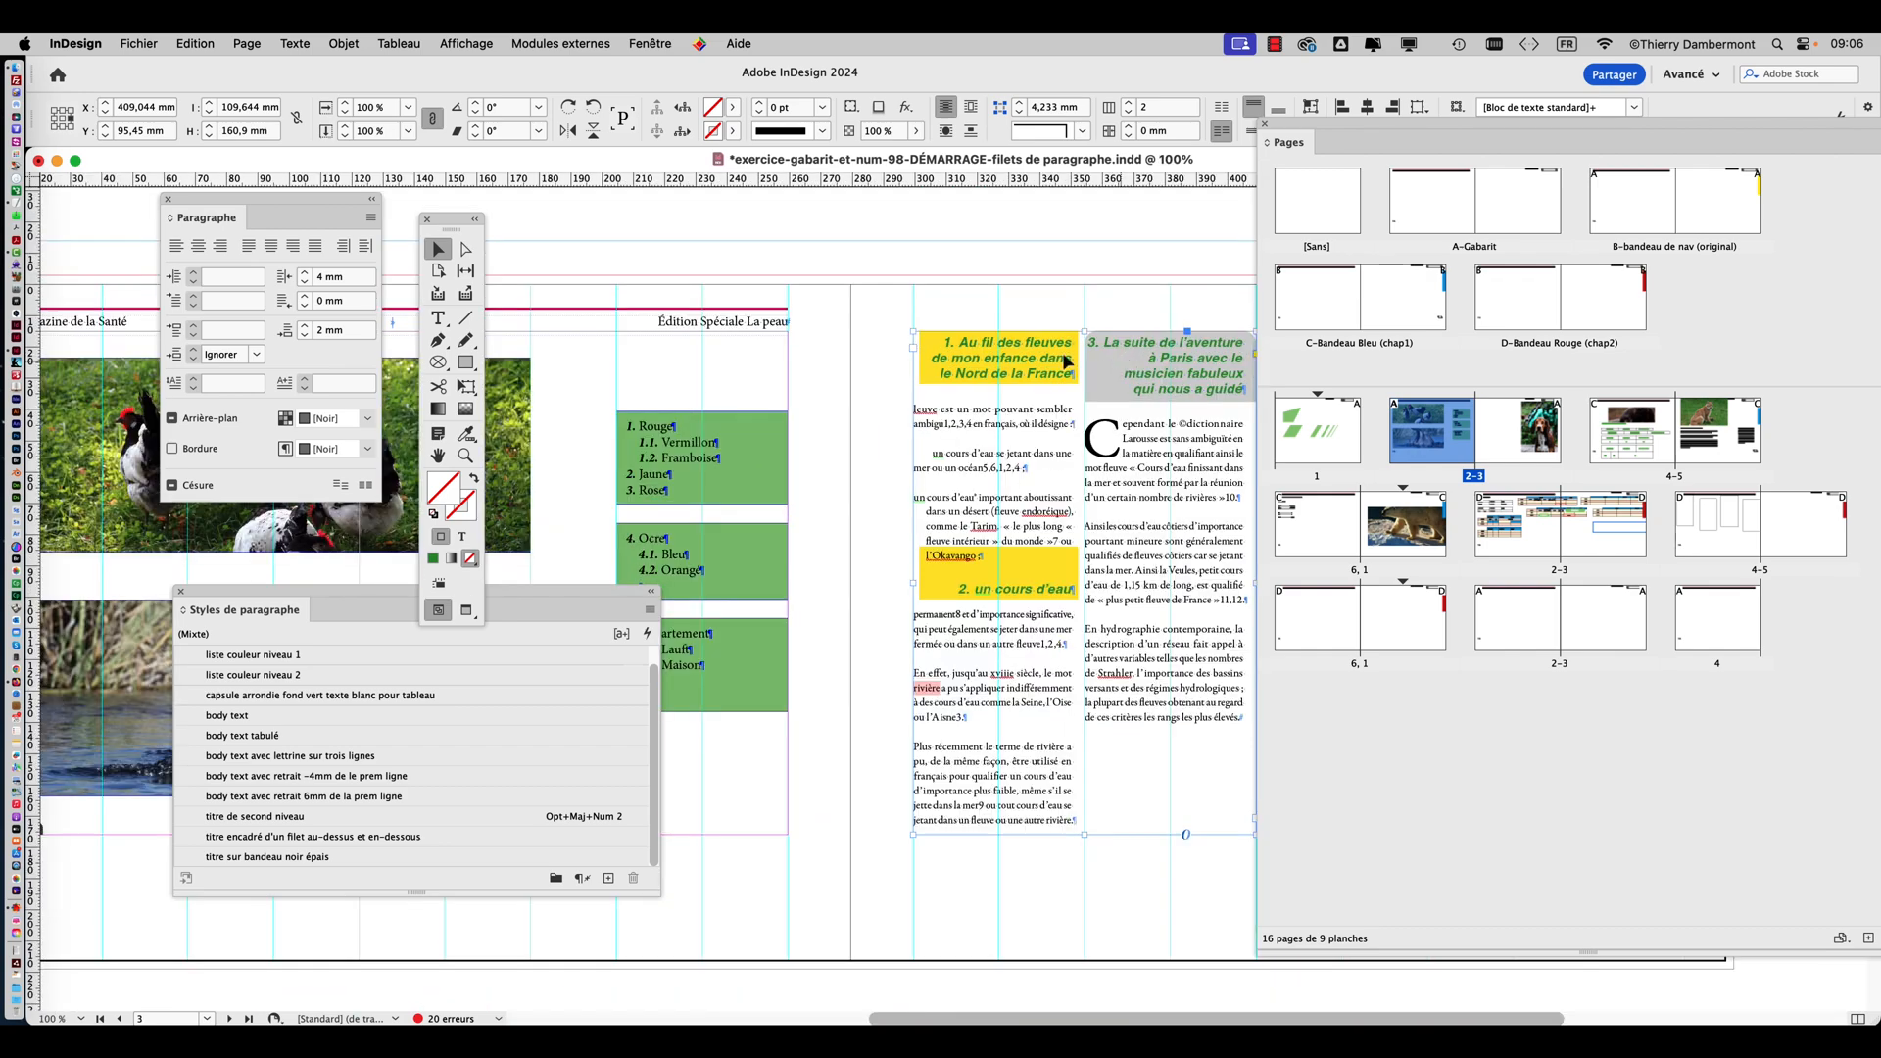
pyautogui.click(438, 455)
pyautogui.moveTo(1057, 382); pyautogui.dragTo(811, 312)
pyautogui.scroll(1, 944, 281)
pyautogui.scroll(1, 944, 281)
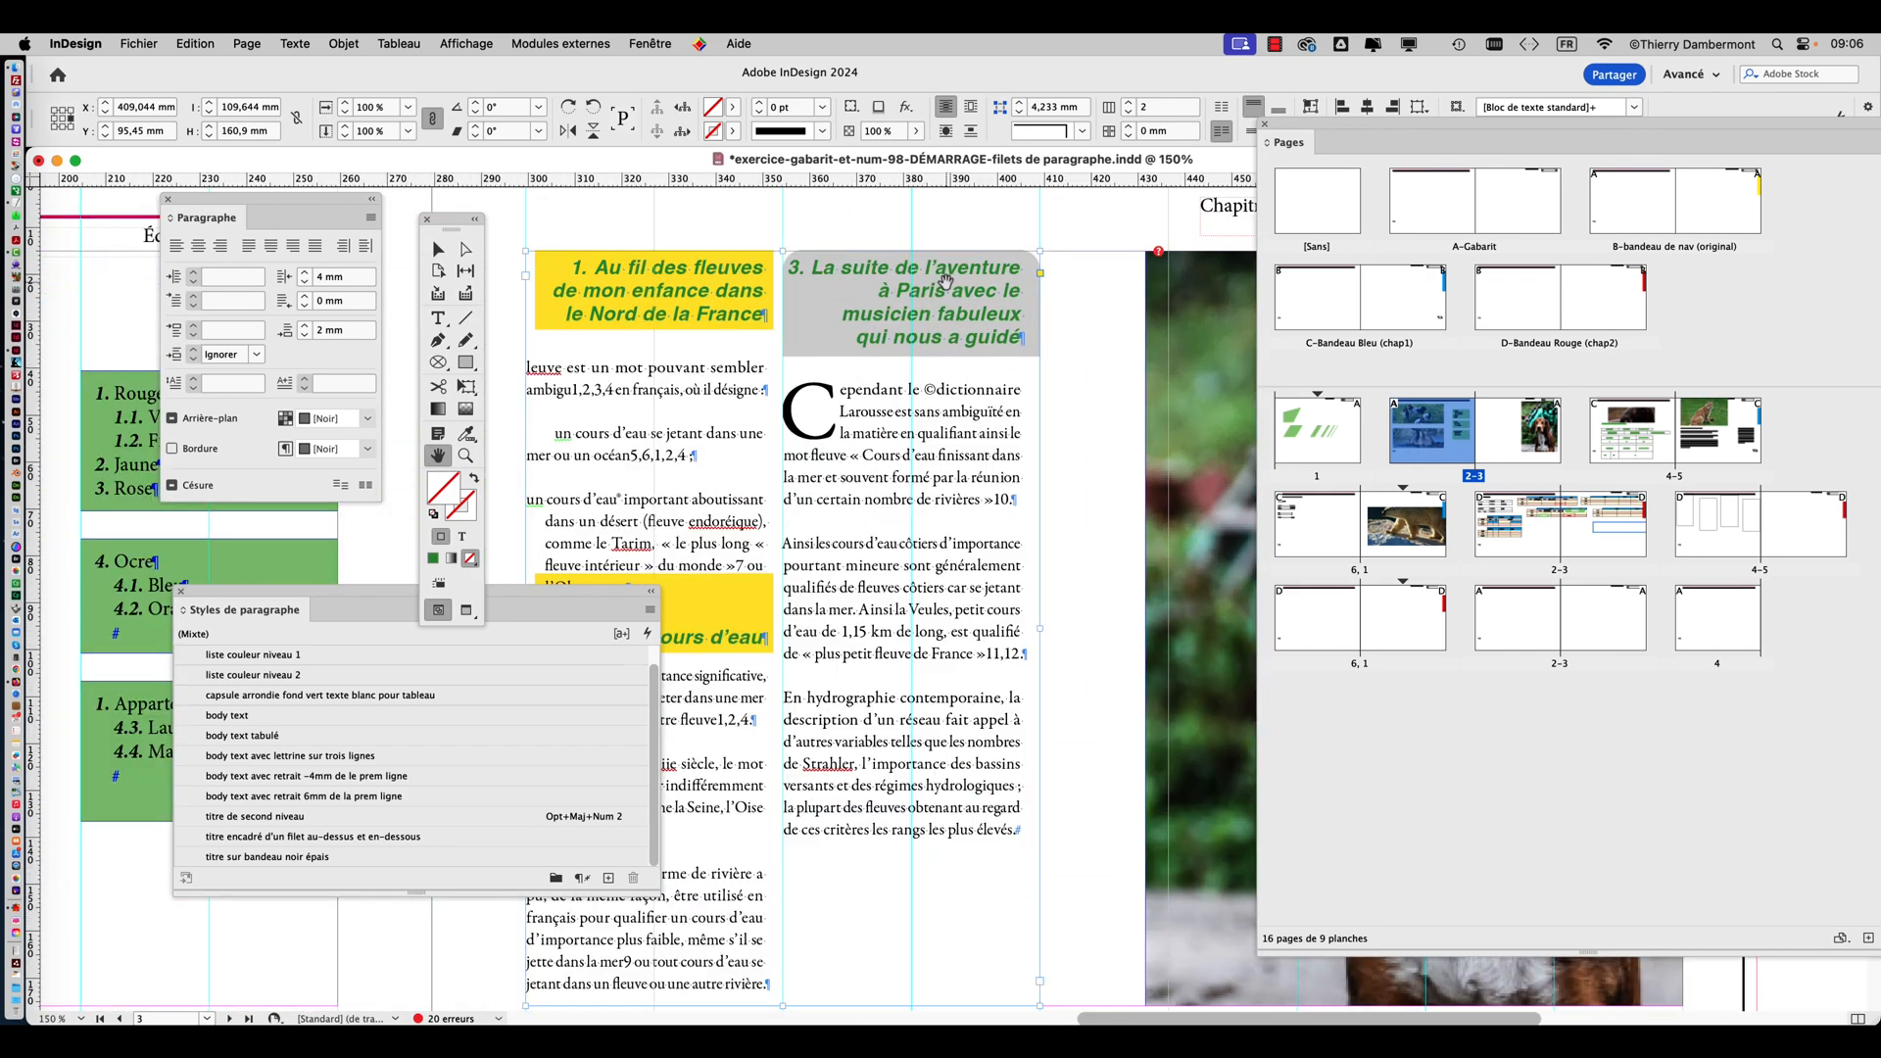
pyautogui.click(438, 319)
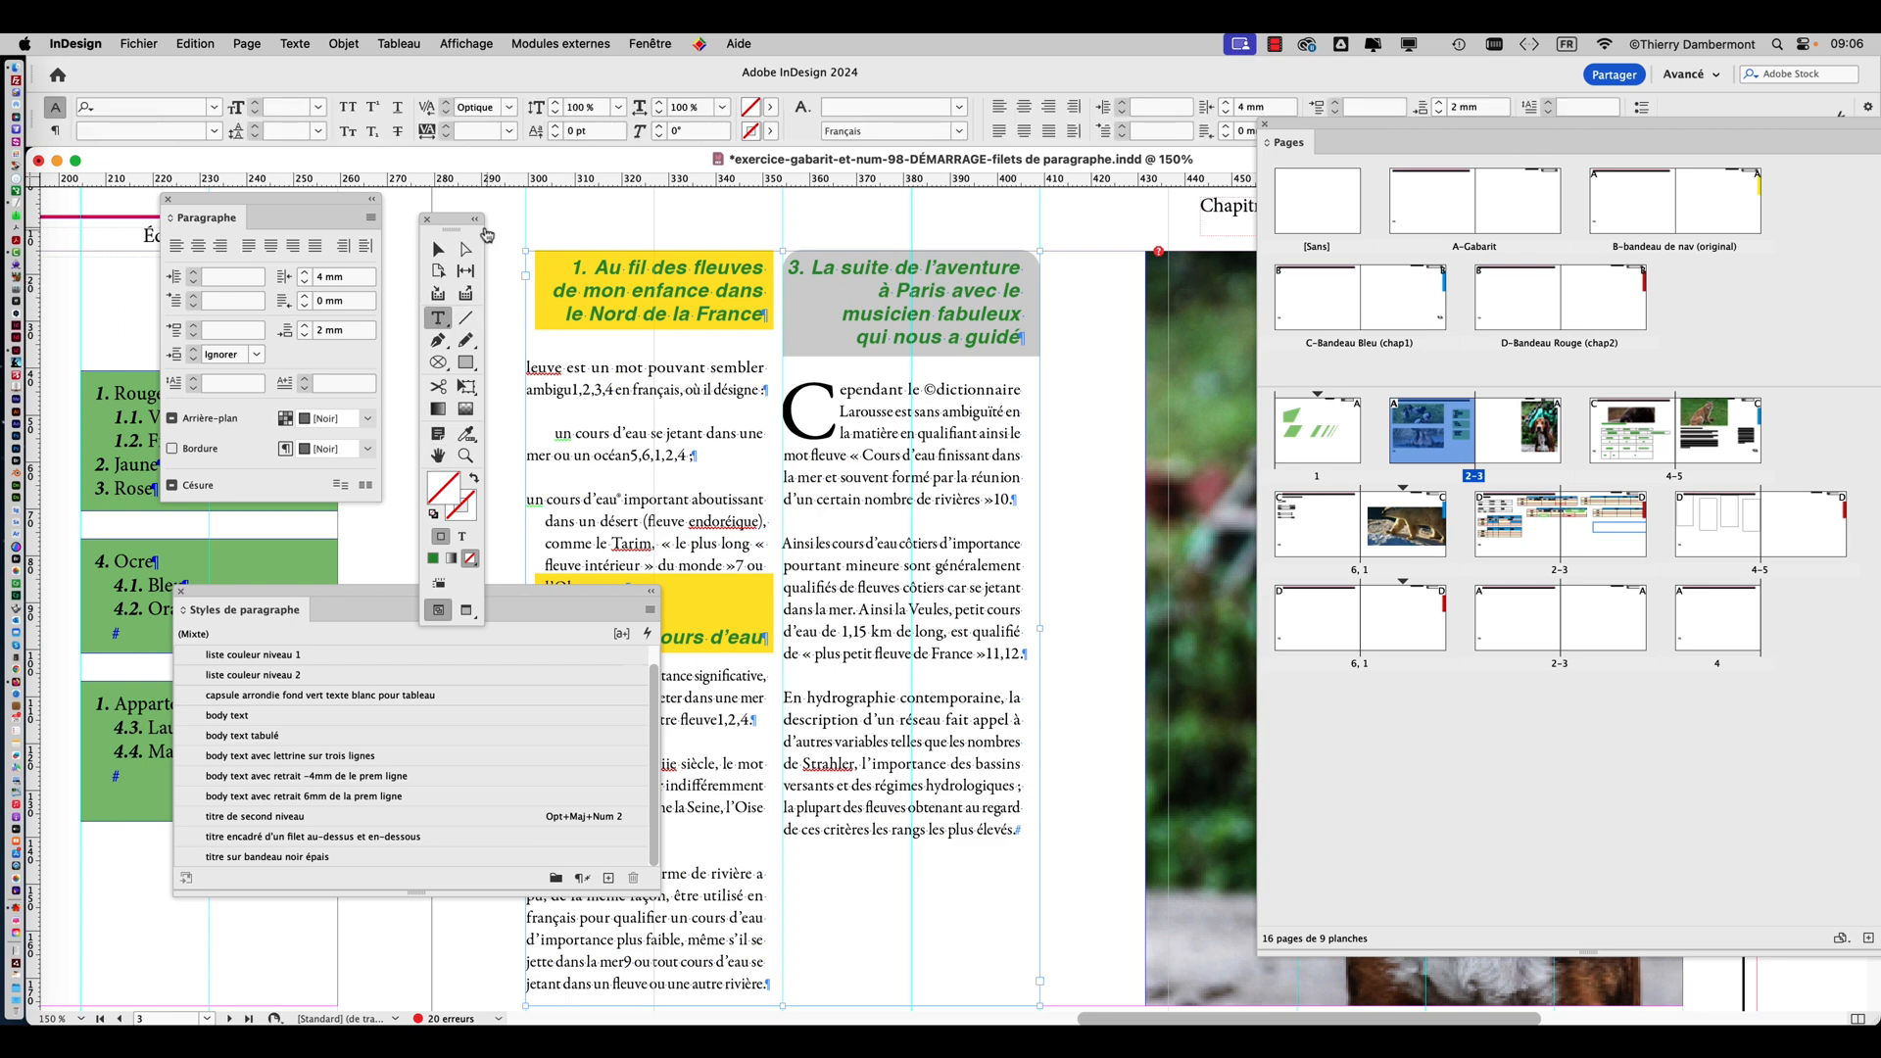
pyautogui.moveTo(442, 223); pyautogui.dragTo(1144, 407)
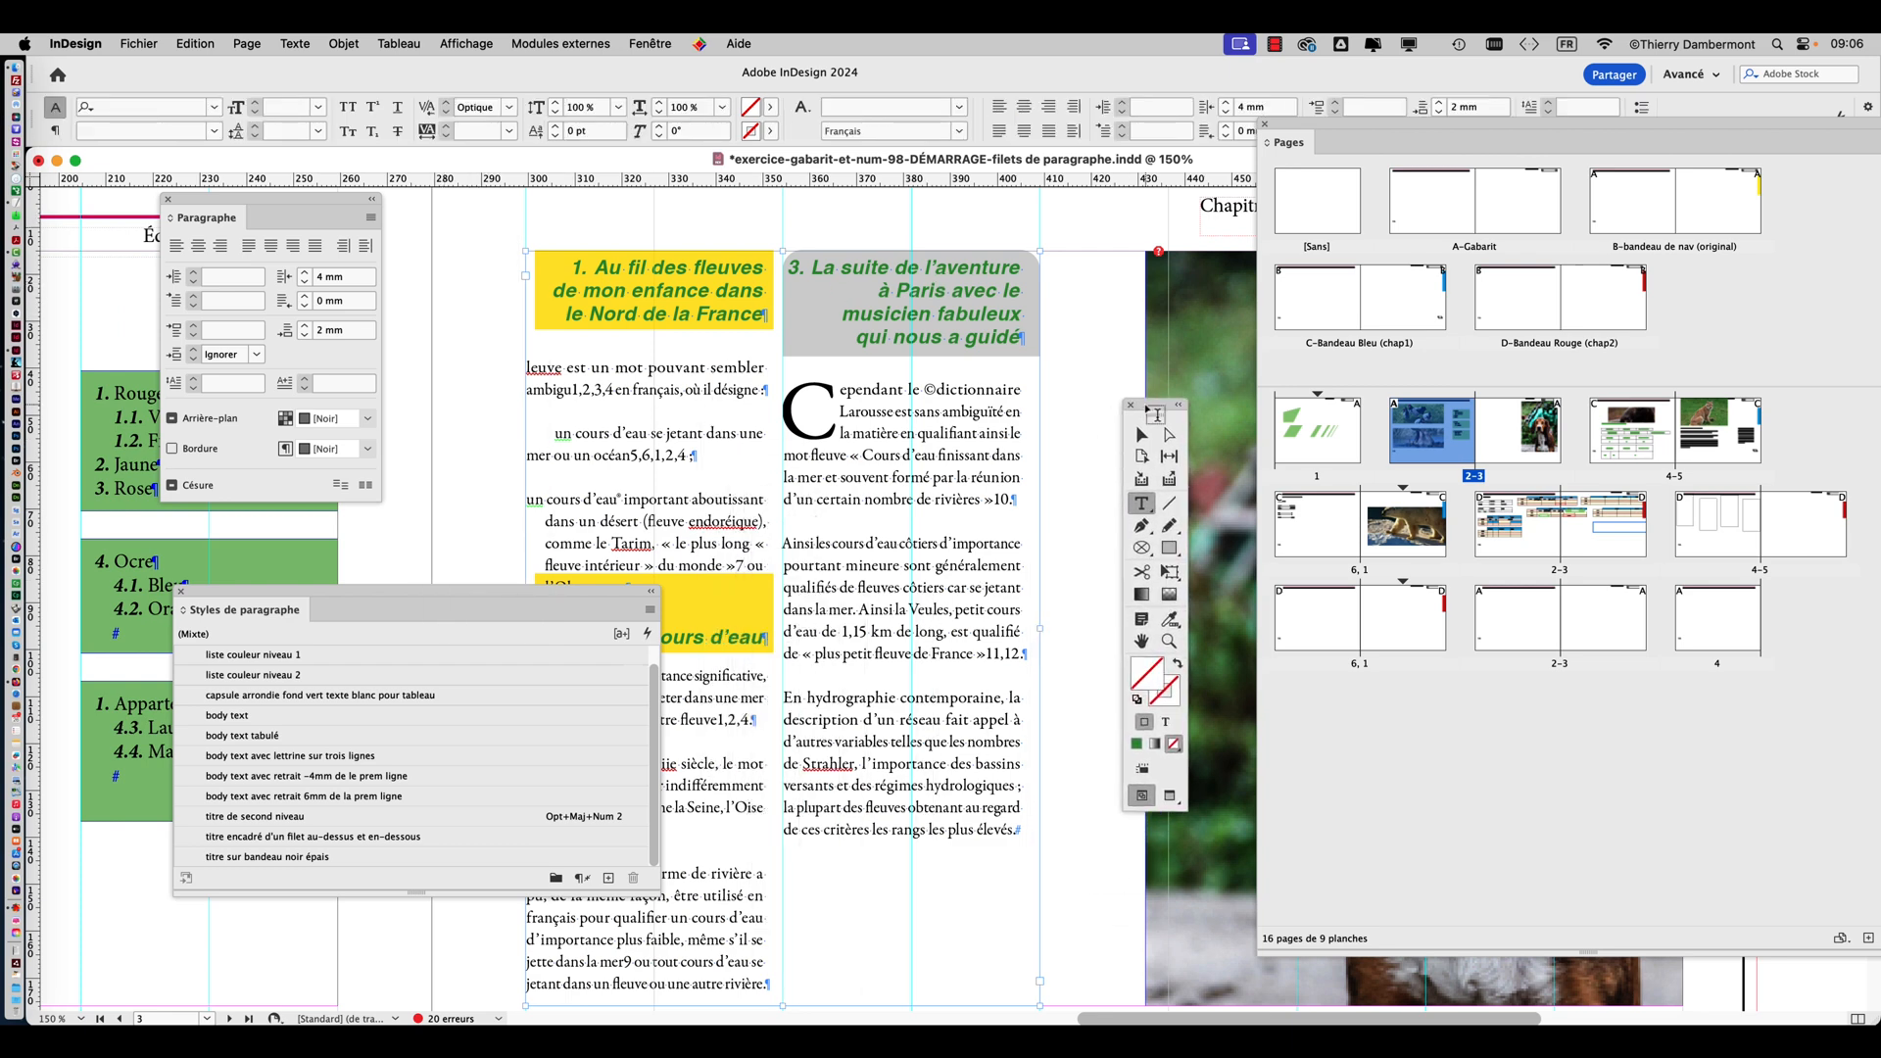
pyautogui.click(886, 269)
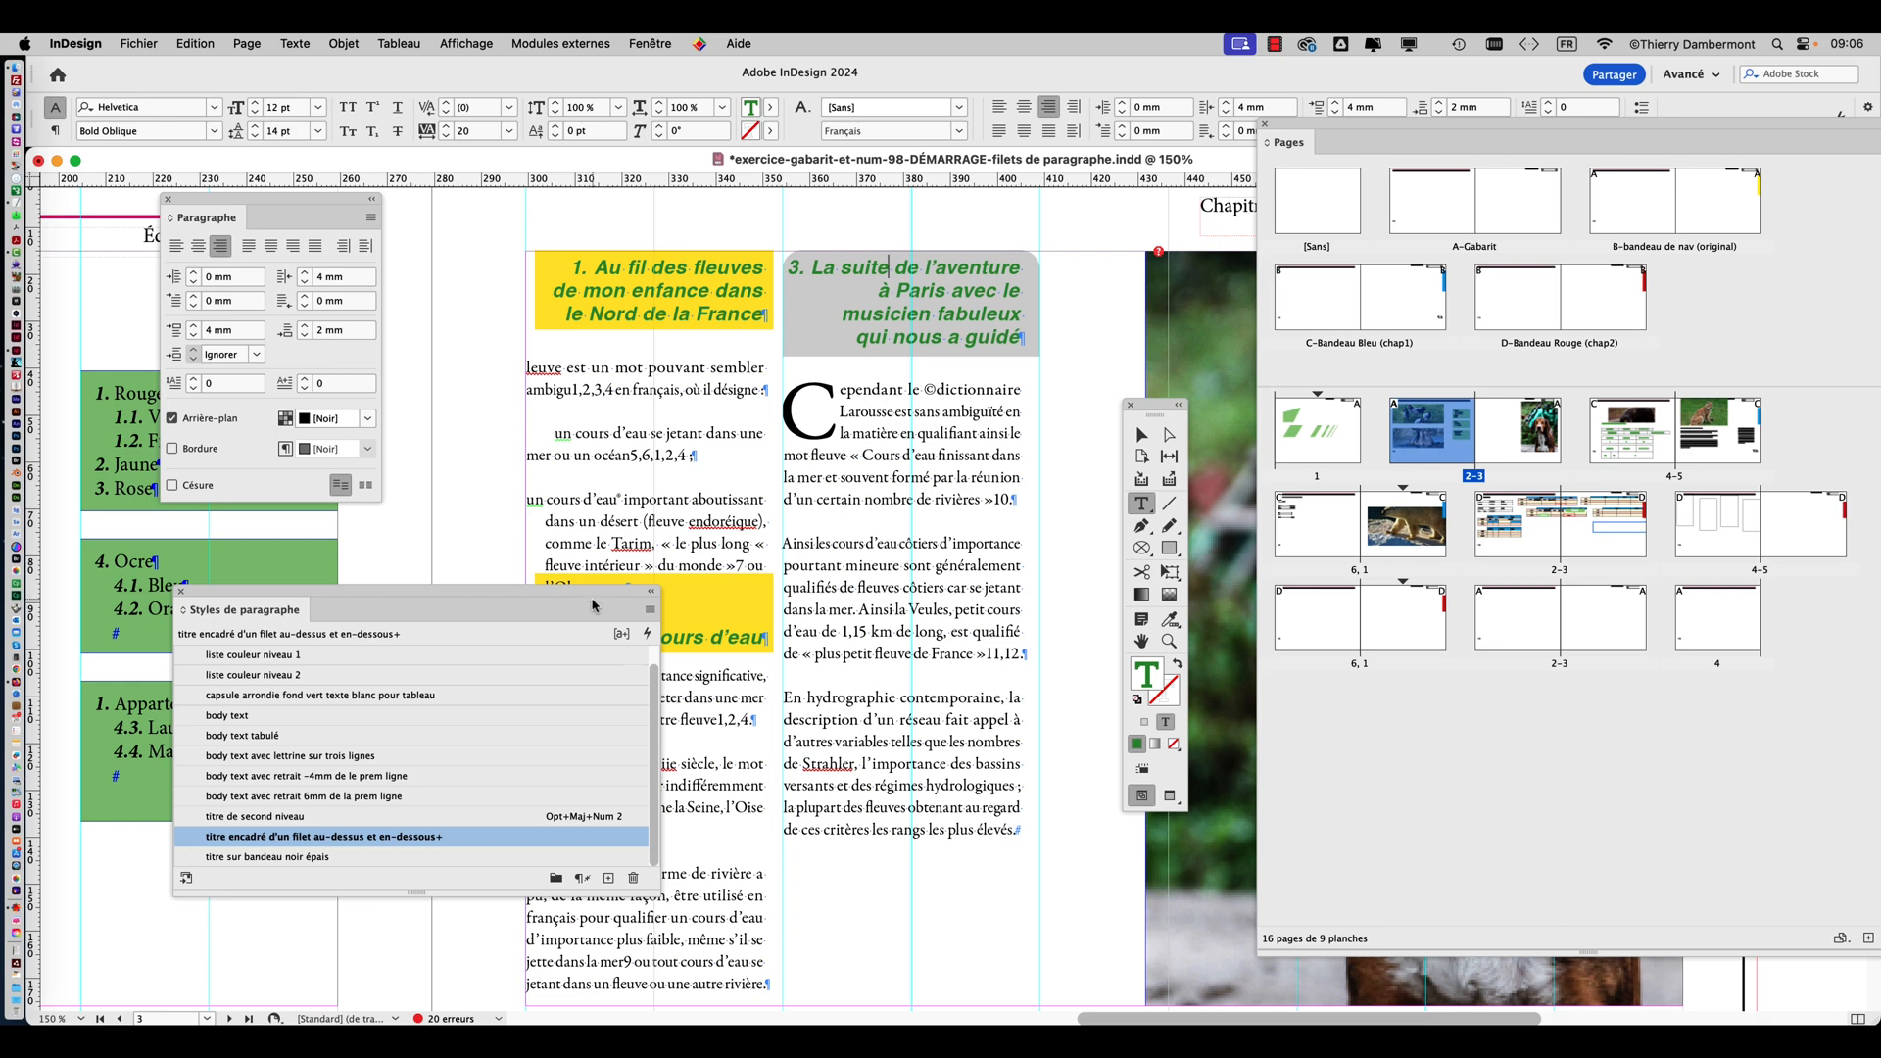
# View the keep options (Options d'enchaînement) of the grey third heading and close them without applying changes.
pyautogui.moveTo(592, 606); pyautogui.dragTo(385, 654)
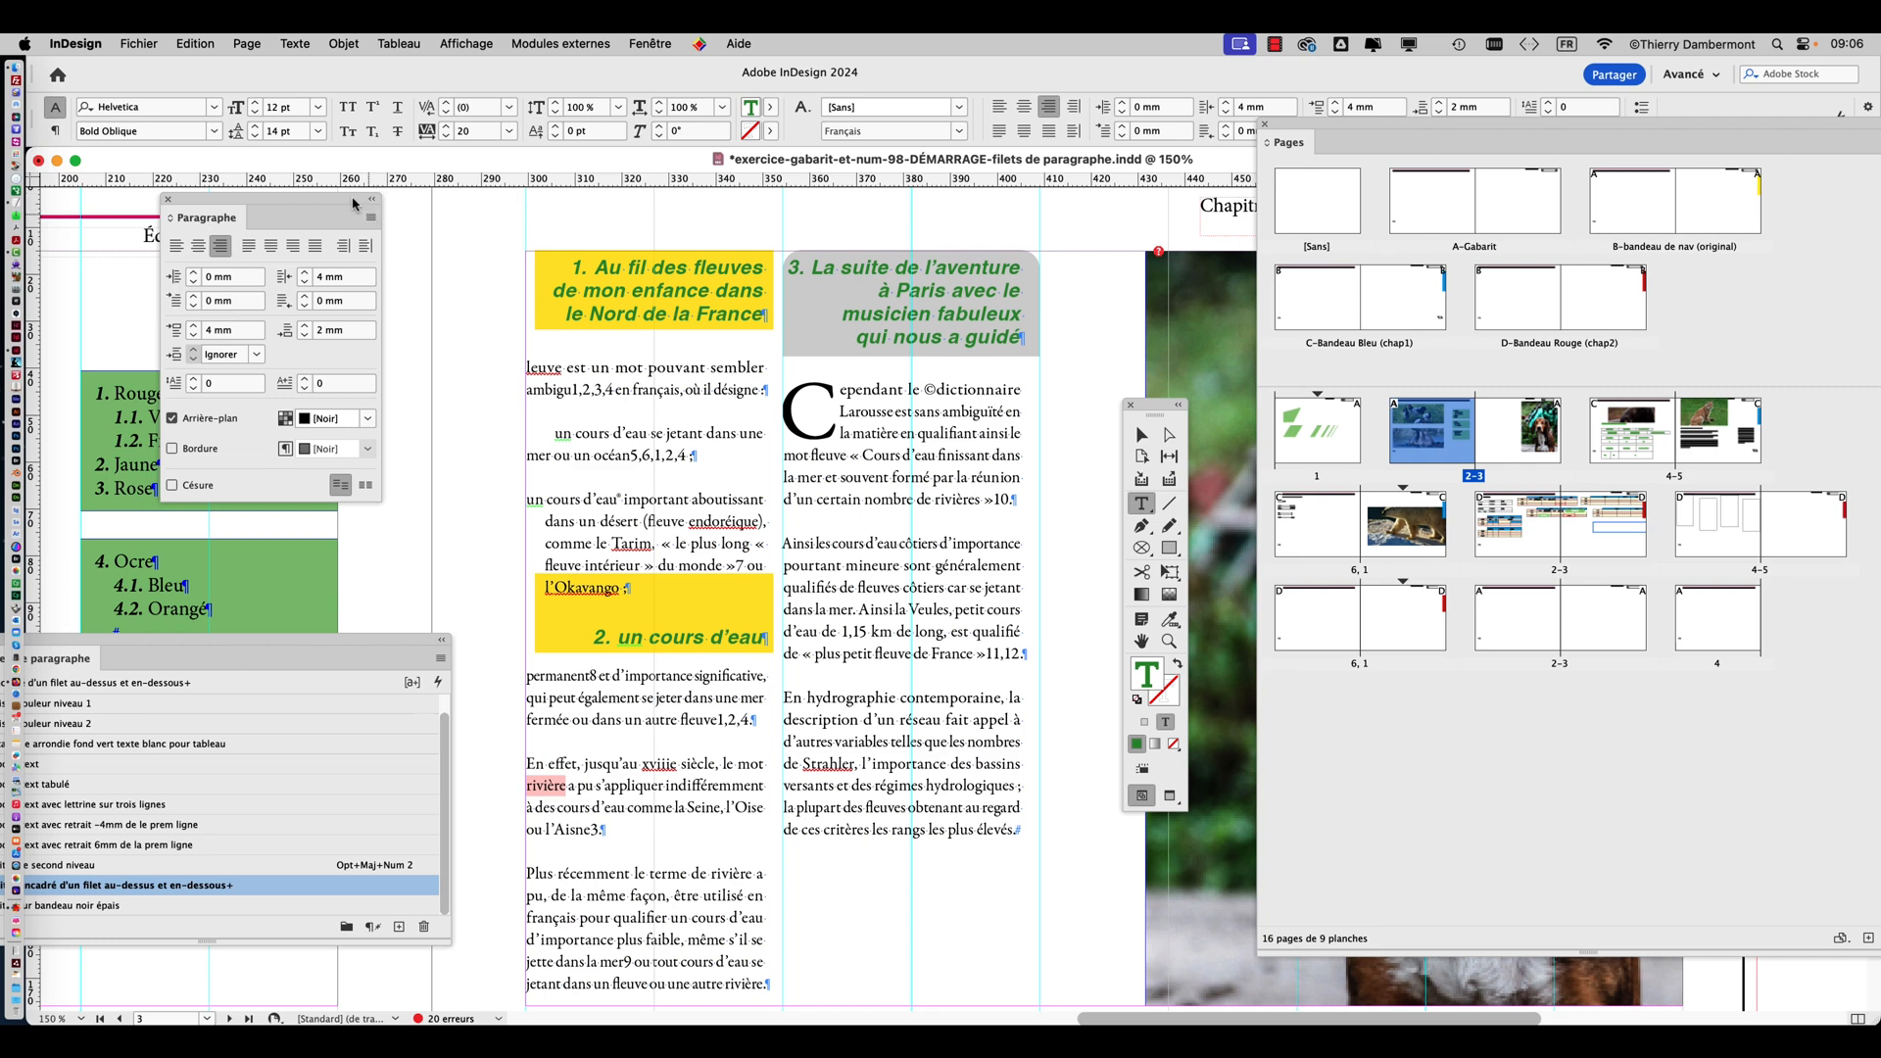
pyautogui.moveTo(360, 208); pyautogui.dragTo(701, 223)
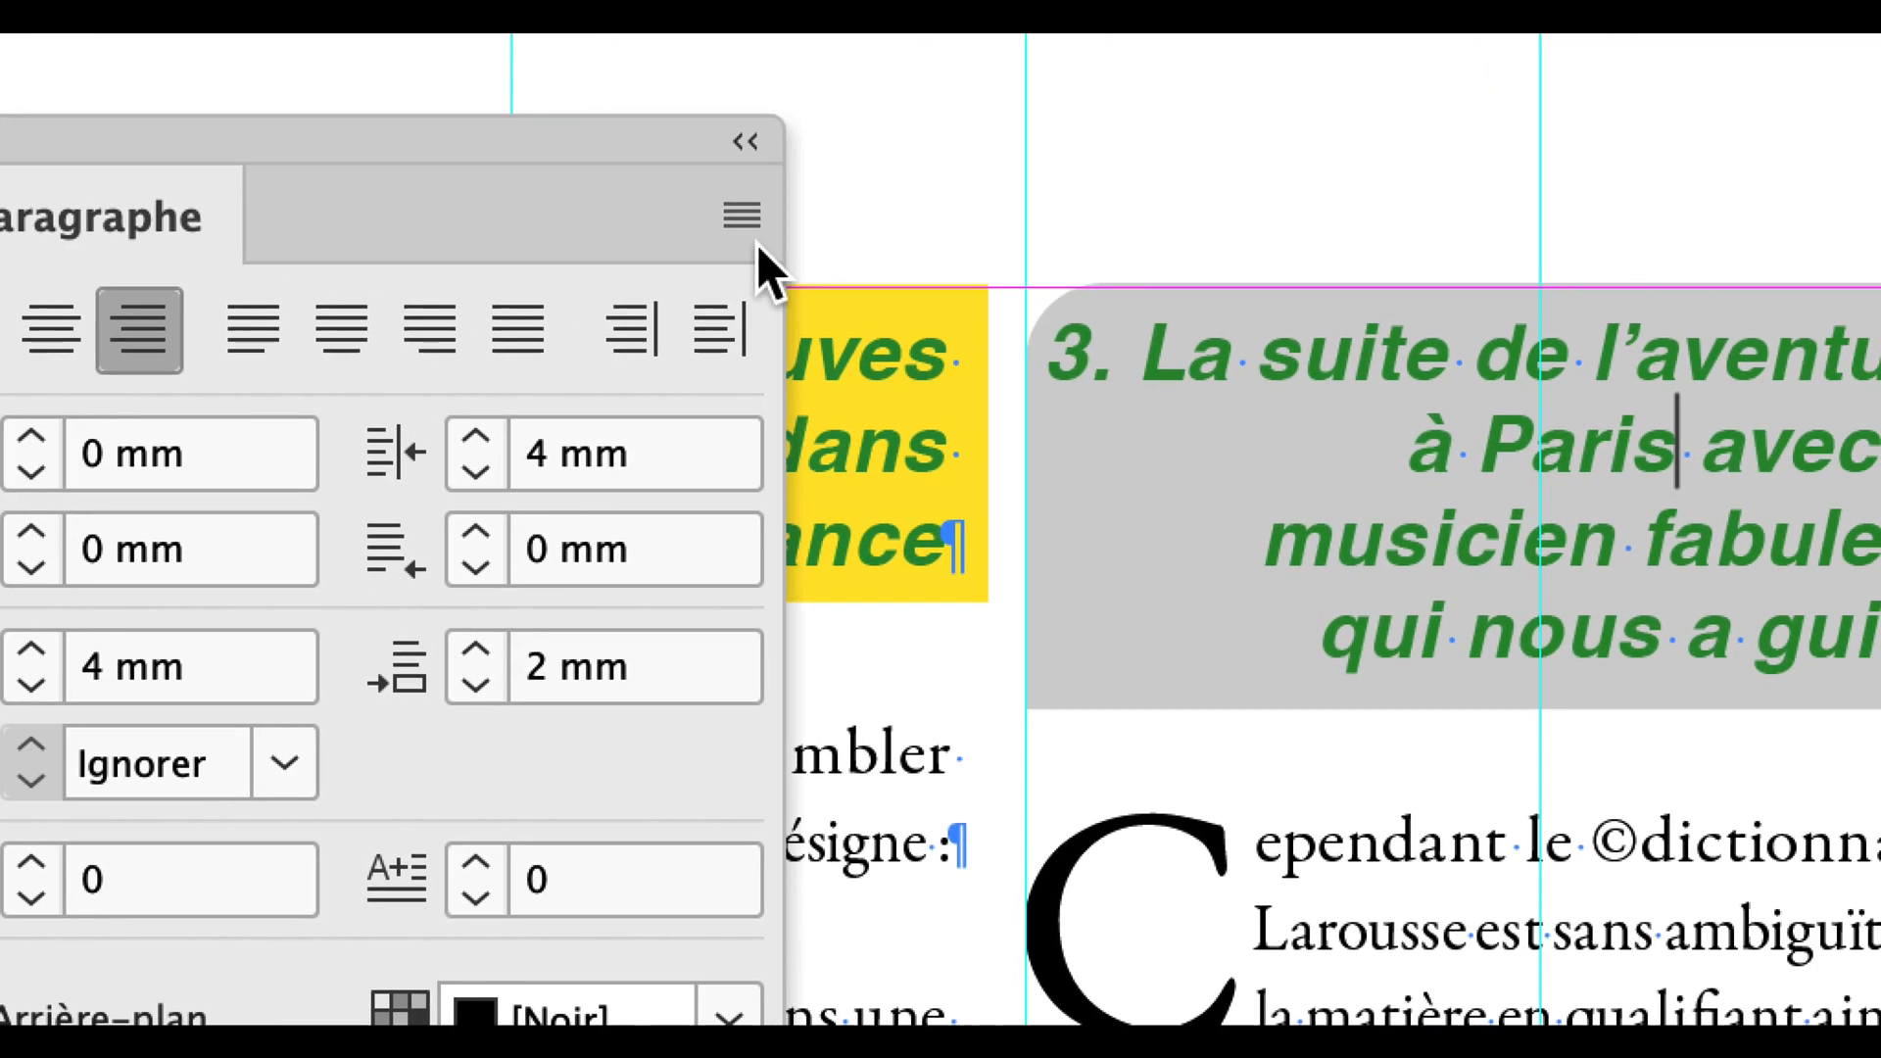
pyautogui.click(697, 219)
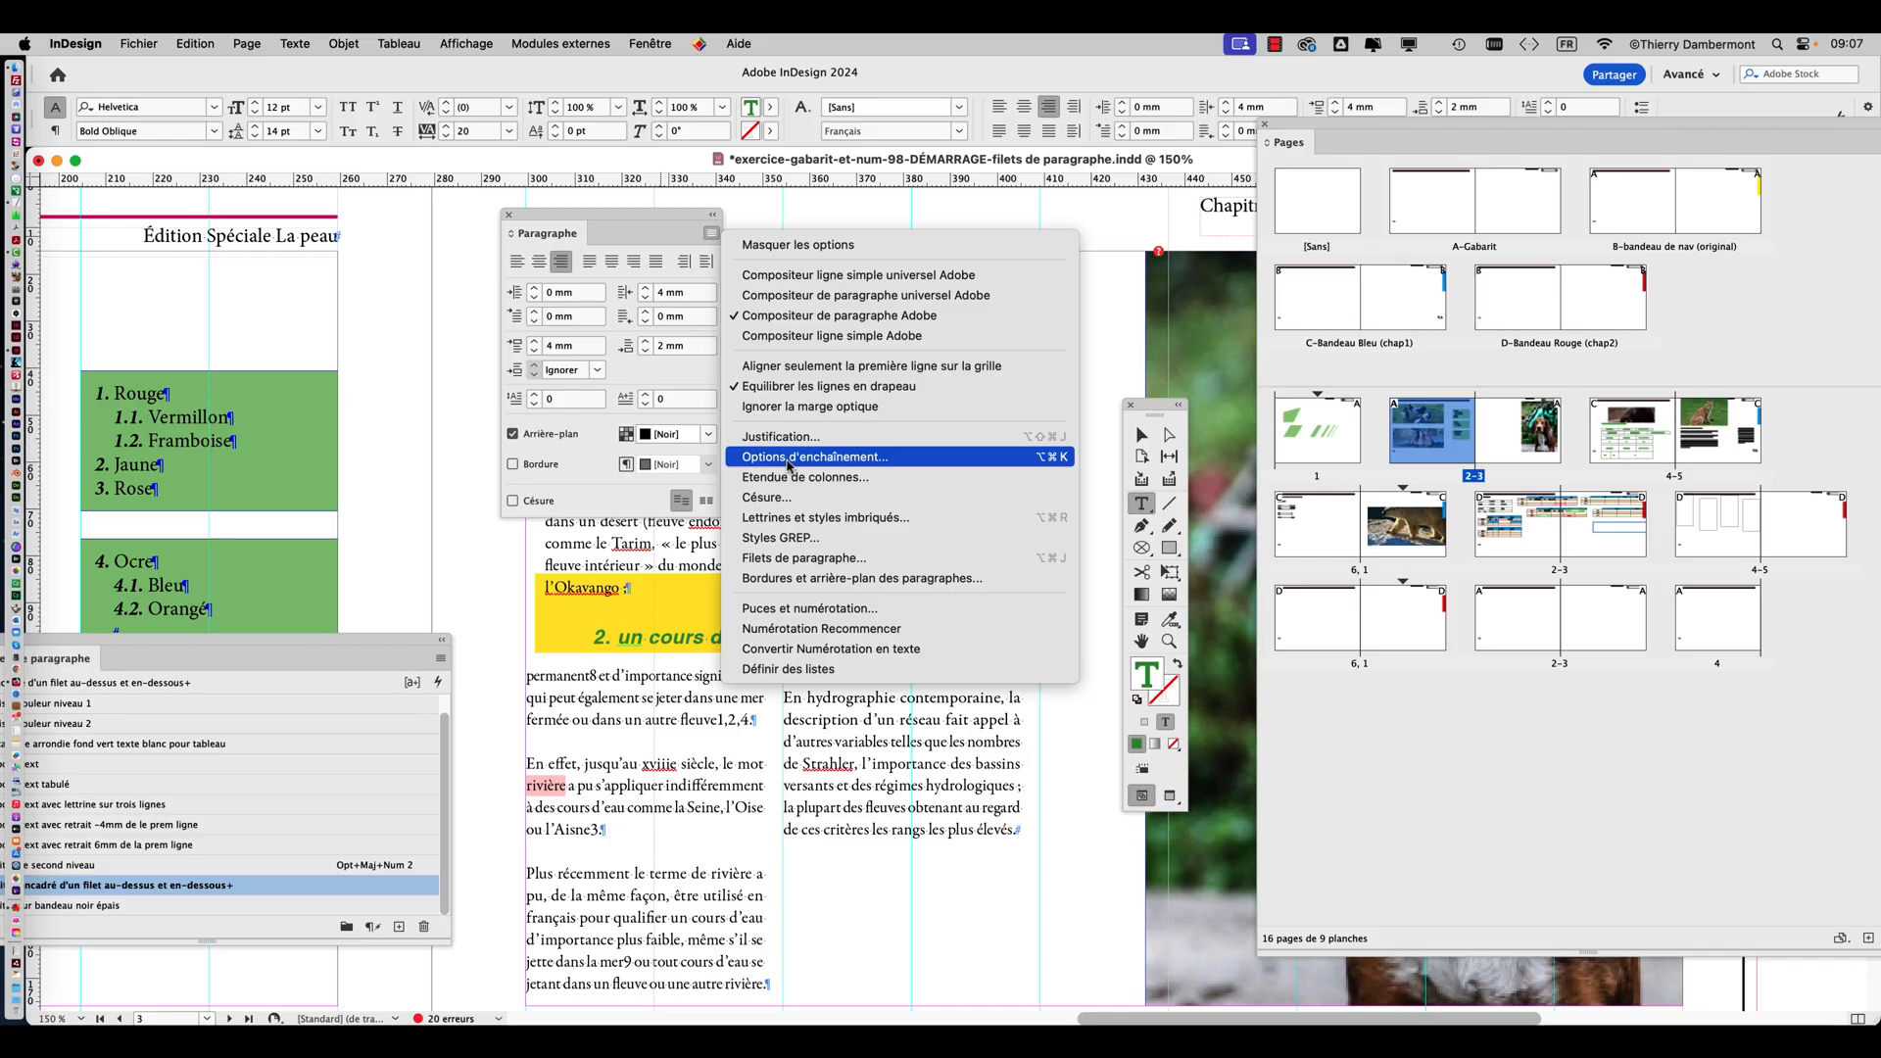
pyautogui.click(788, 459)
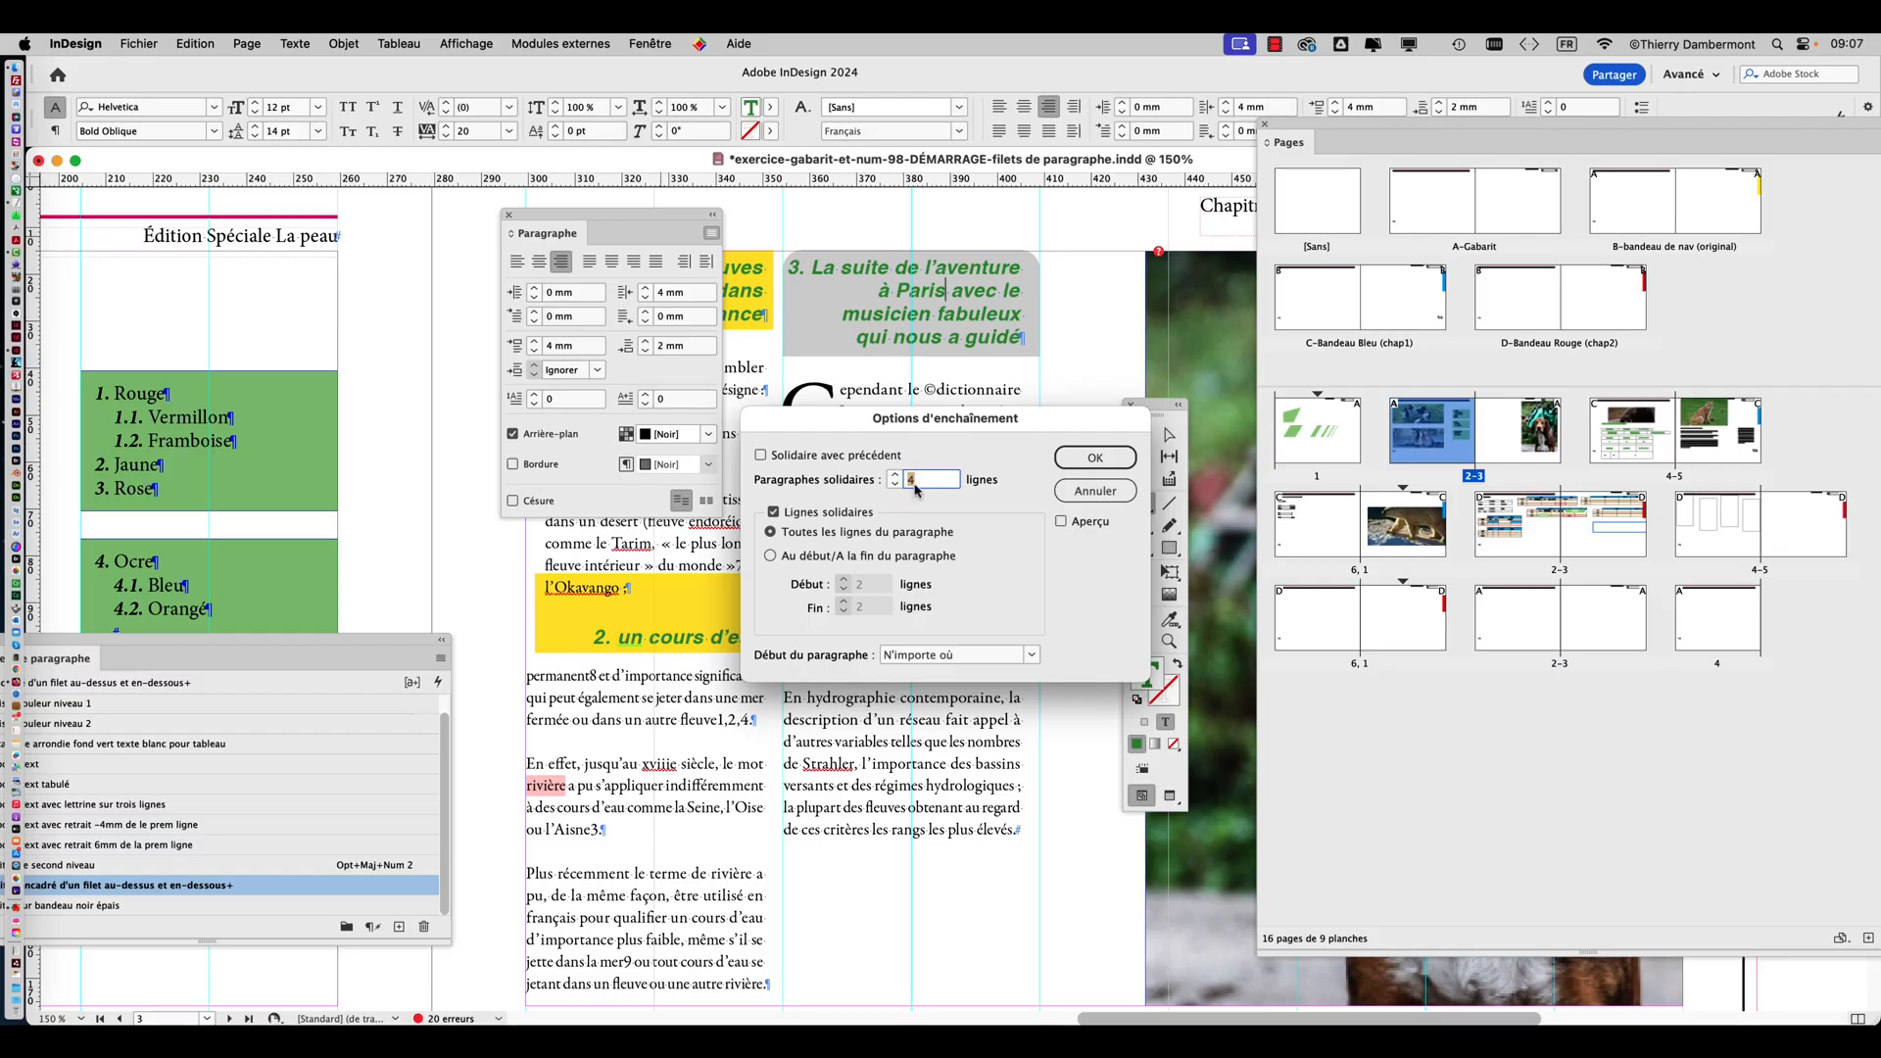
pyautogui.click(1077, 499)
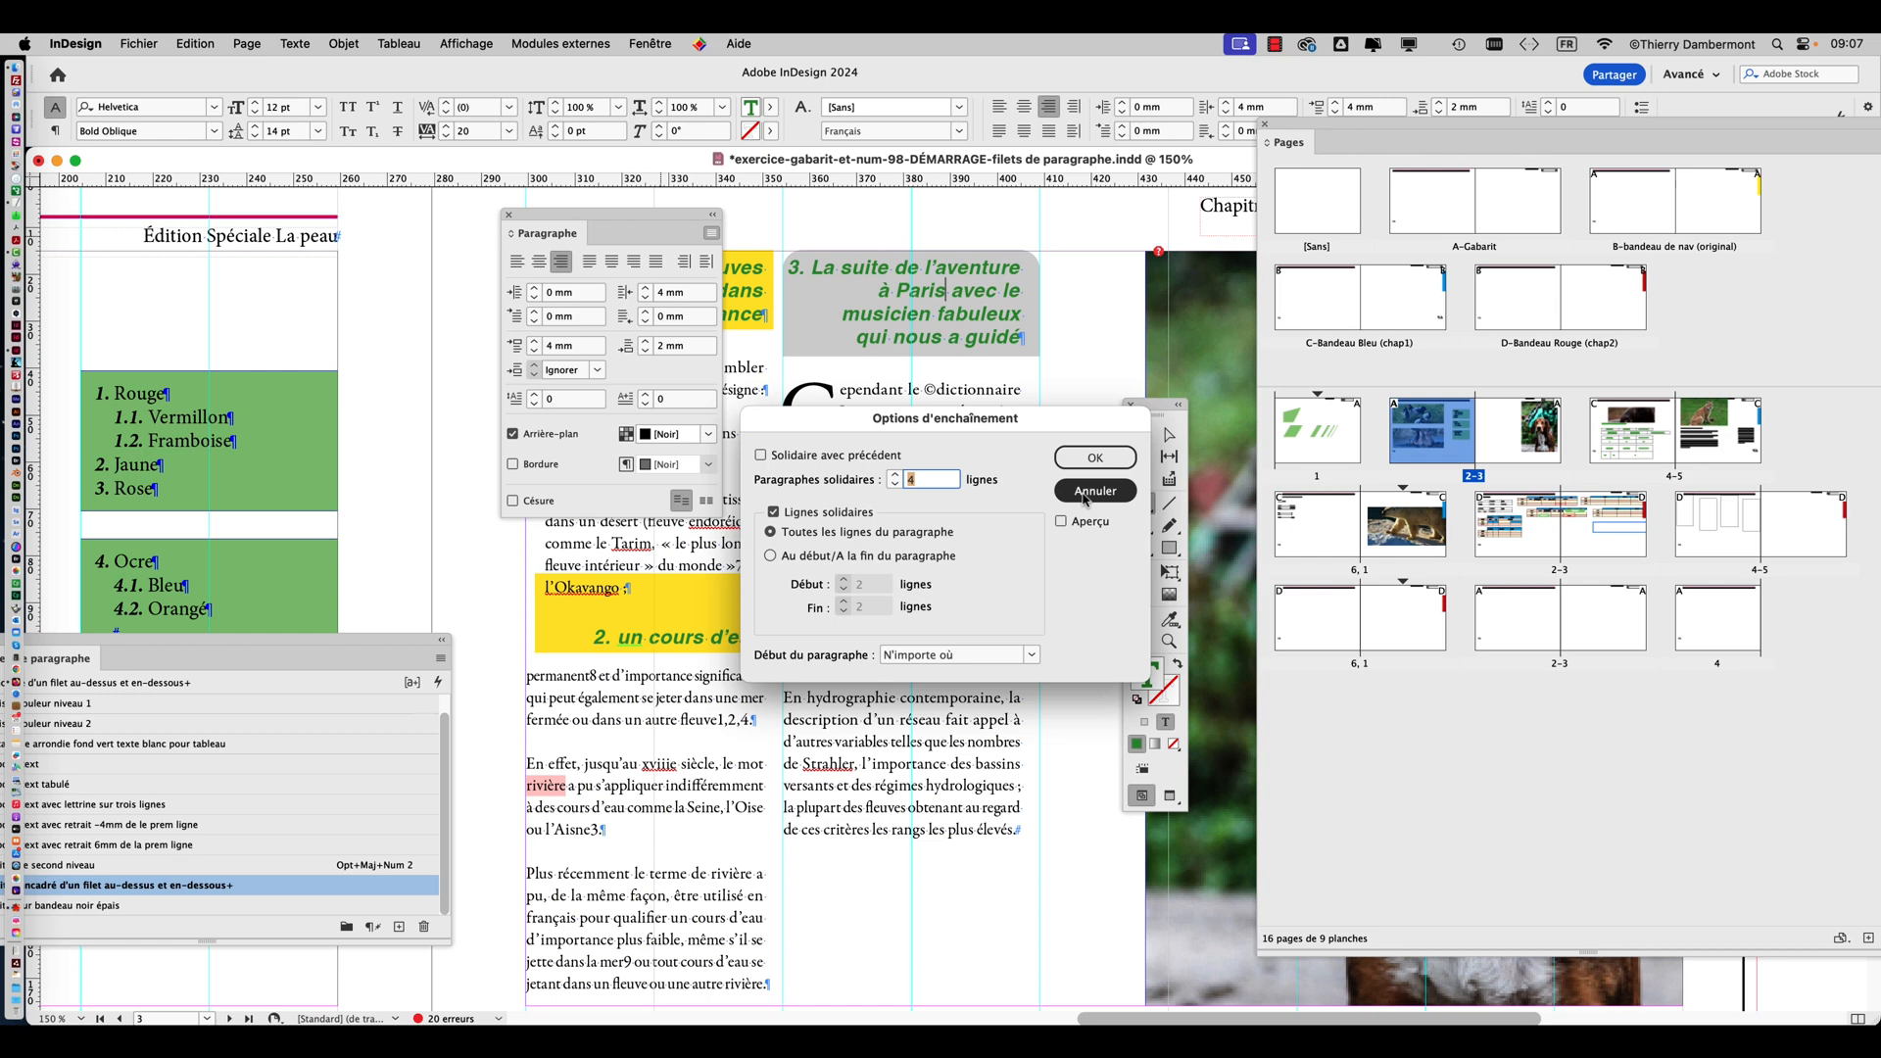
pyautogui.click(1085, 491)
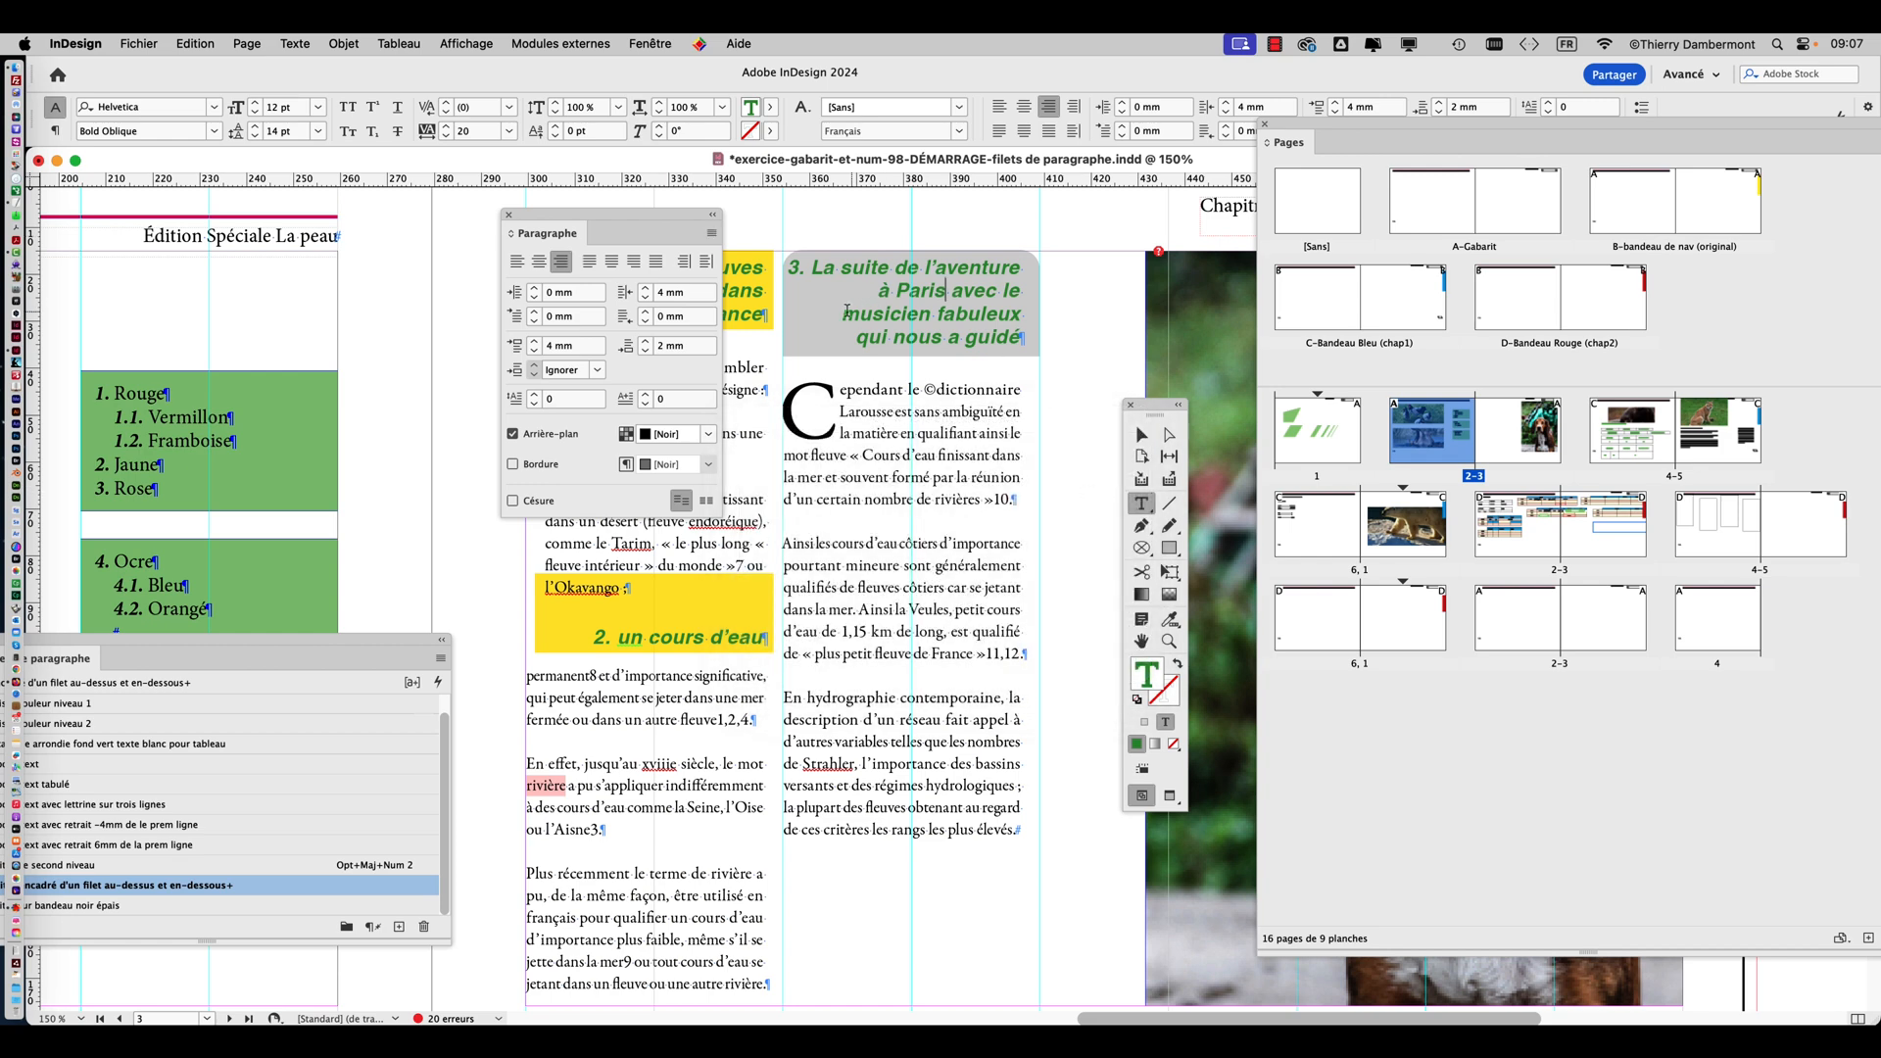
# Delete the text "avec le musicien fabuleux qui nous a guidé" after "Paris" in the grey third heading.
pyautogui.moveTo(946, 290); pyautogui.dragTo(1018, 333)
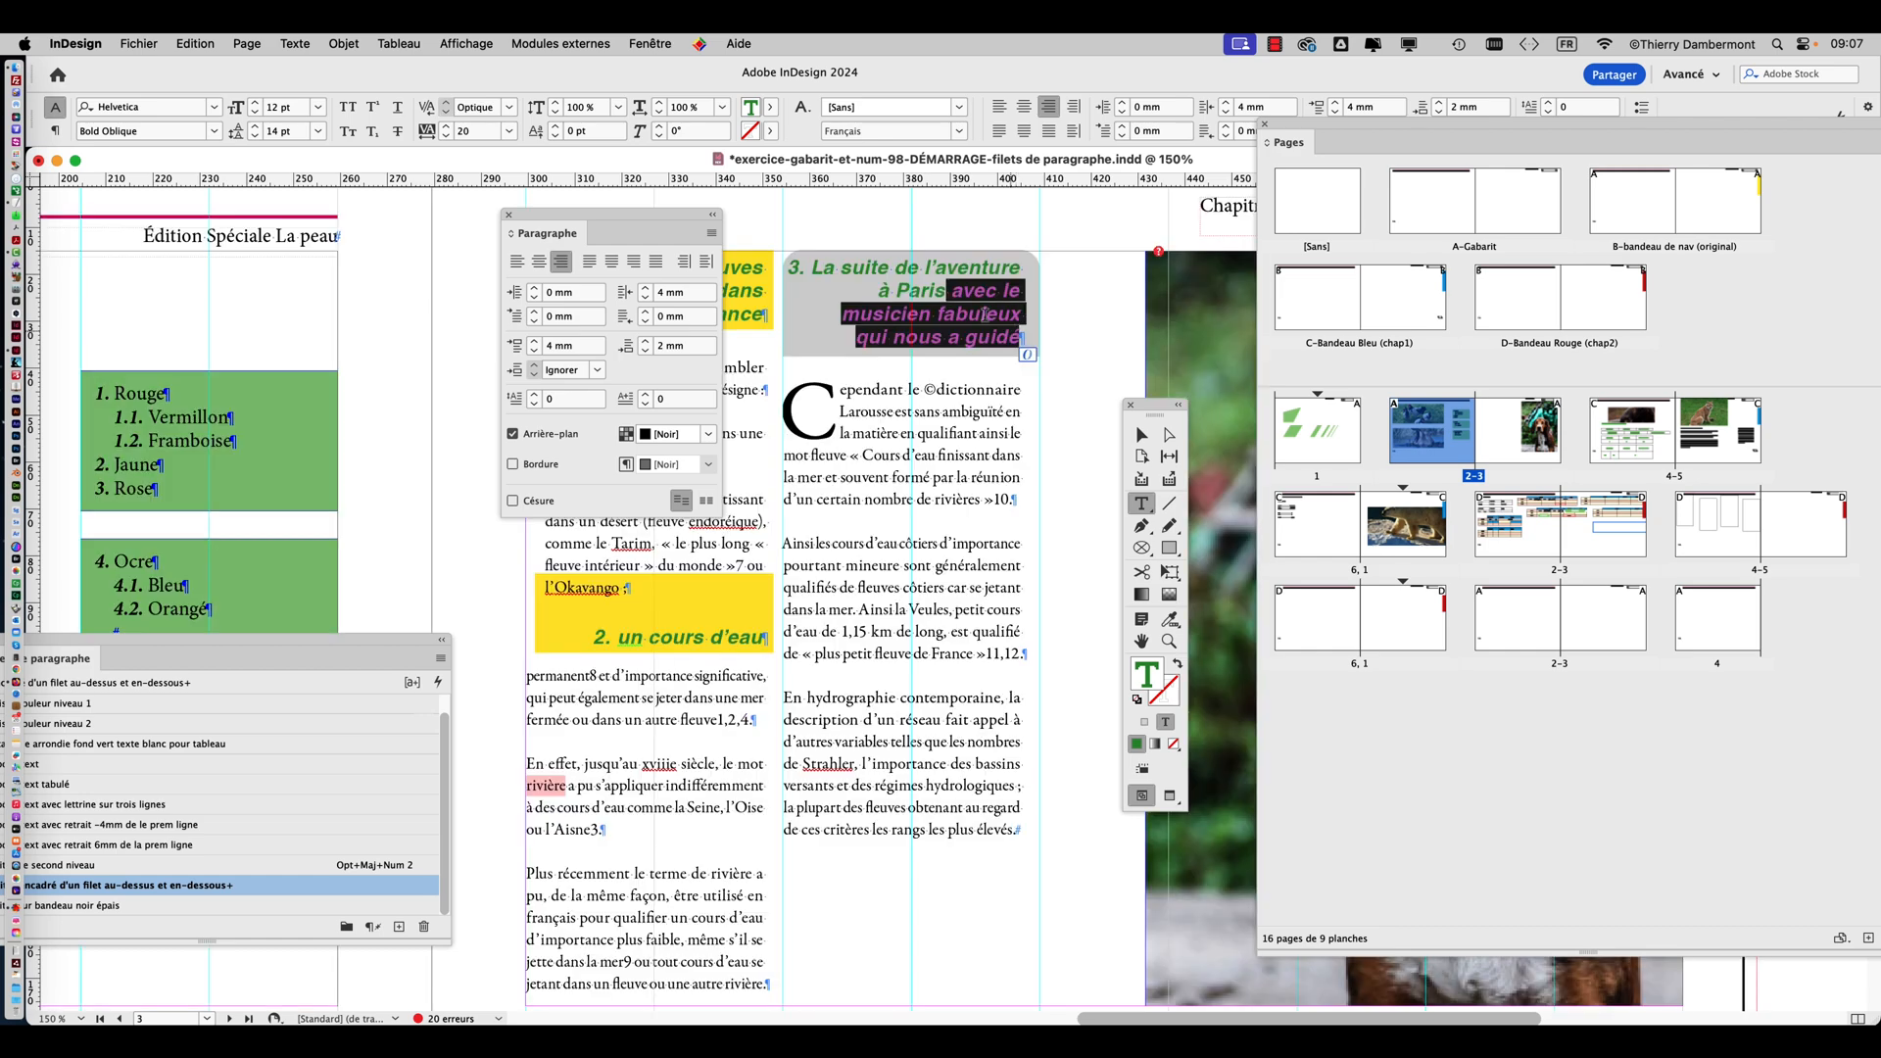
pyautogui.click(947, 290)
pyautogui.moveTo(1001, 324); pyautogui.dragTo(1016, 338)
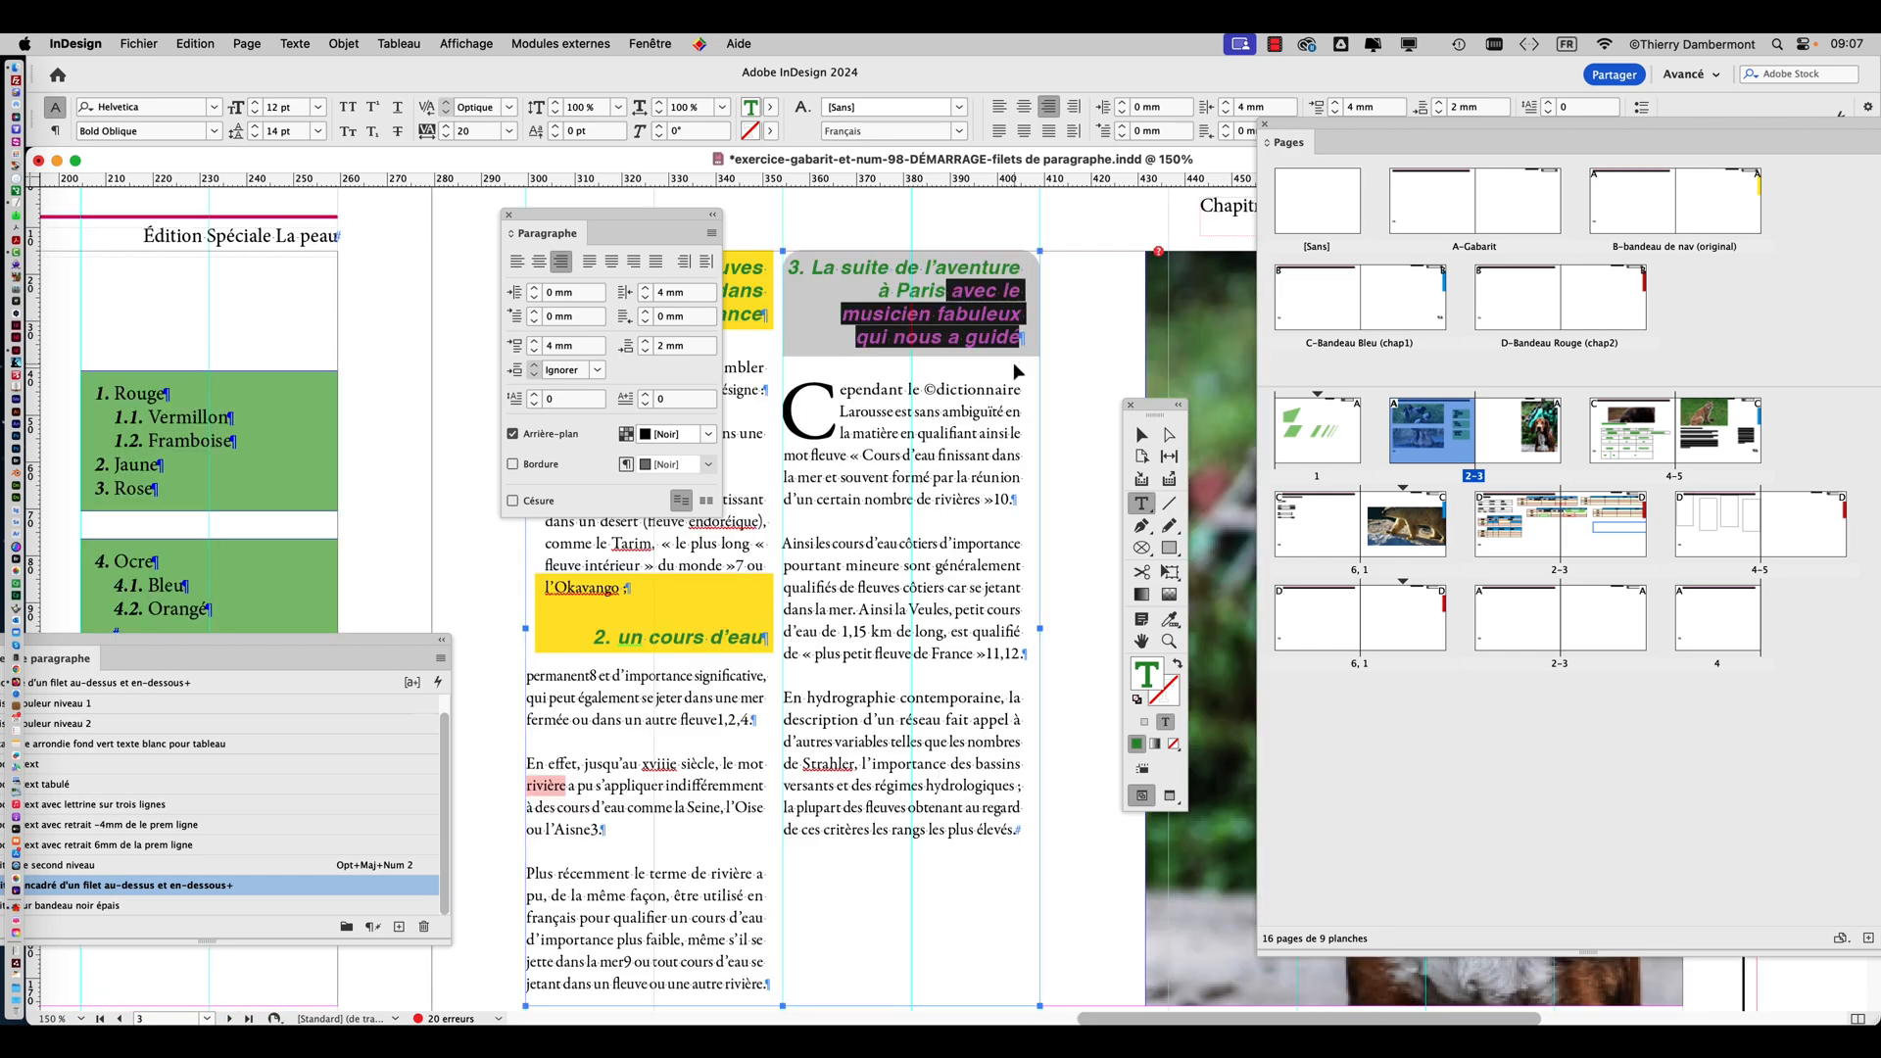
pyautogui.scroll(-1, 1018, 392)
pyautogui.hscroll(1, 1019, 391)
pyautogui.click(932, 277)
pyautogui.moveTo(932, 278); pyautogui.dragTo(992, 315)
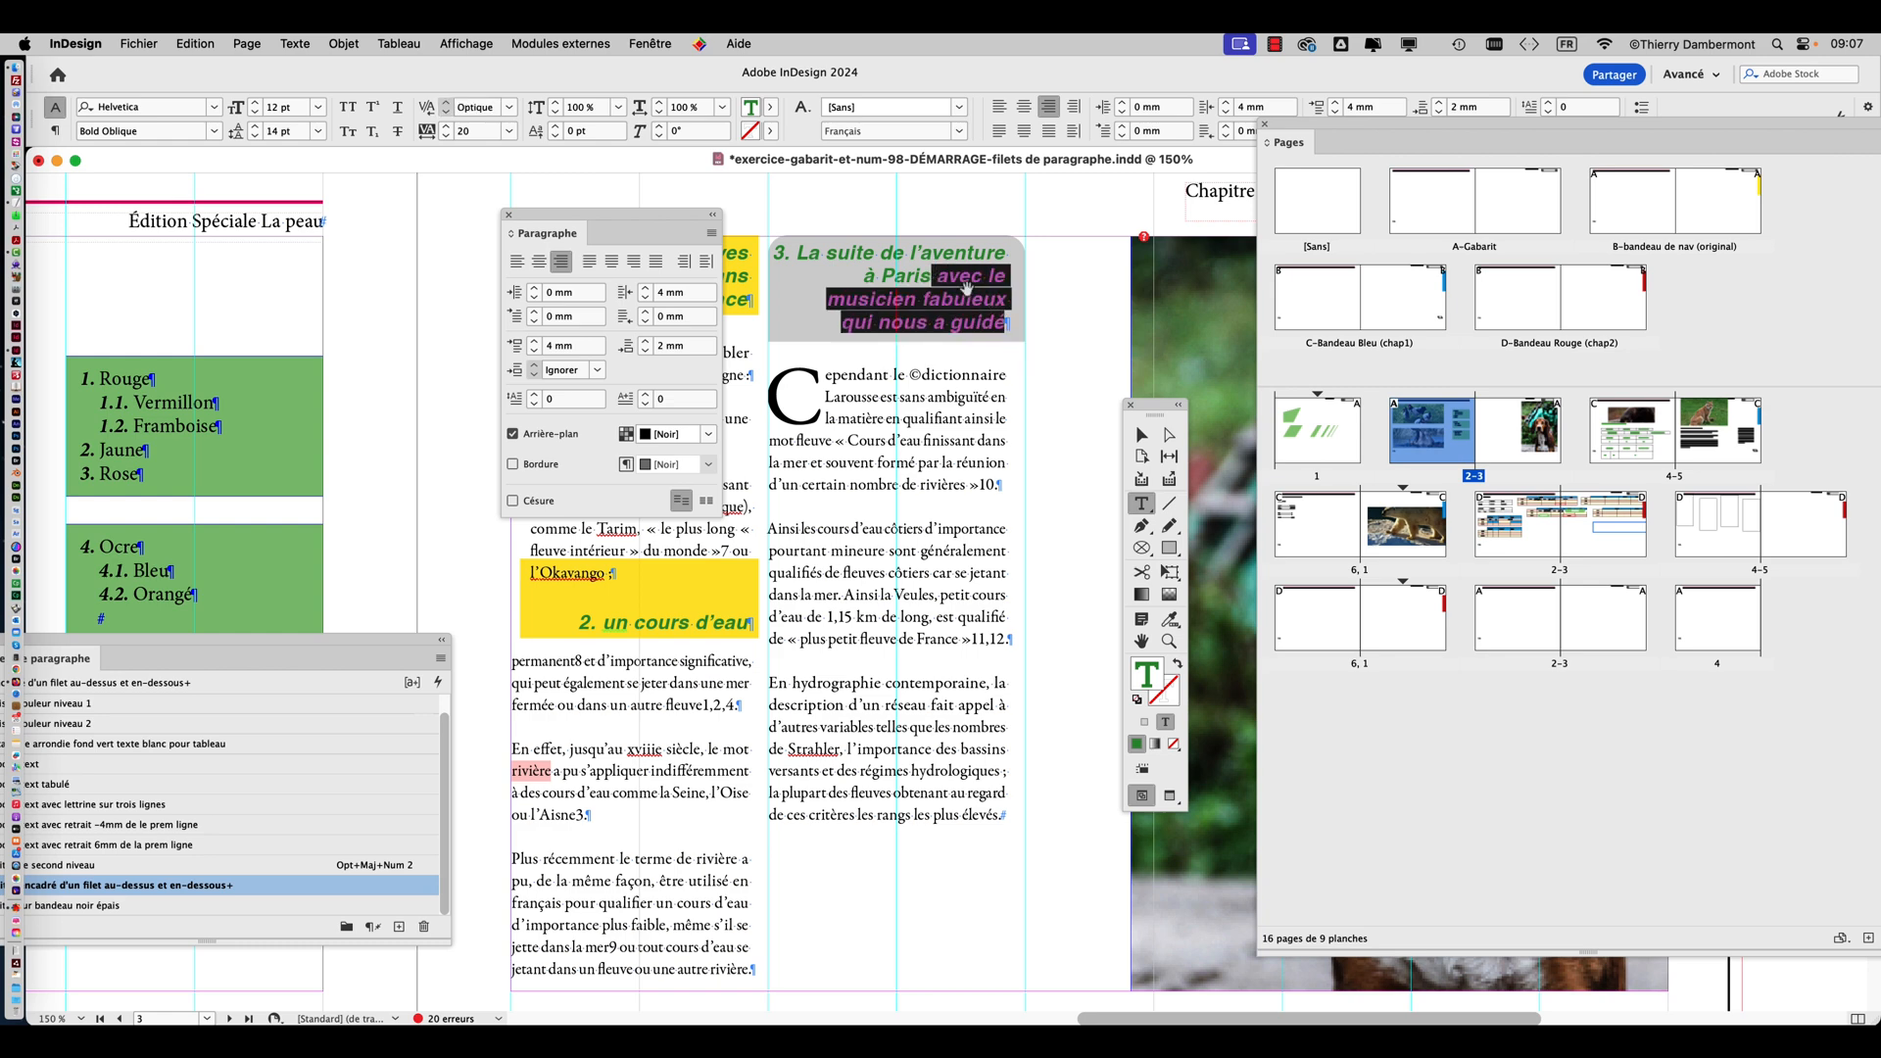
pyautogui.press('super+equal')
pyautogui.press('super+equal')
pyautogui.moveTo(618, 224); pyautogui.dragTo(352, 218)
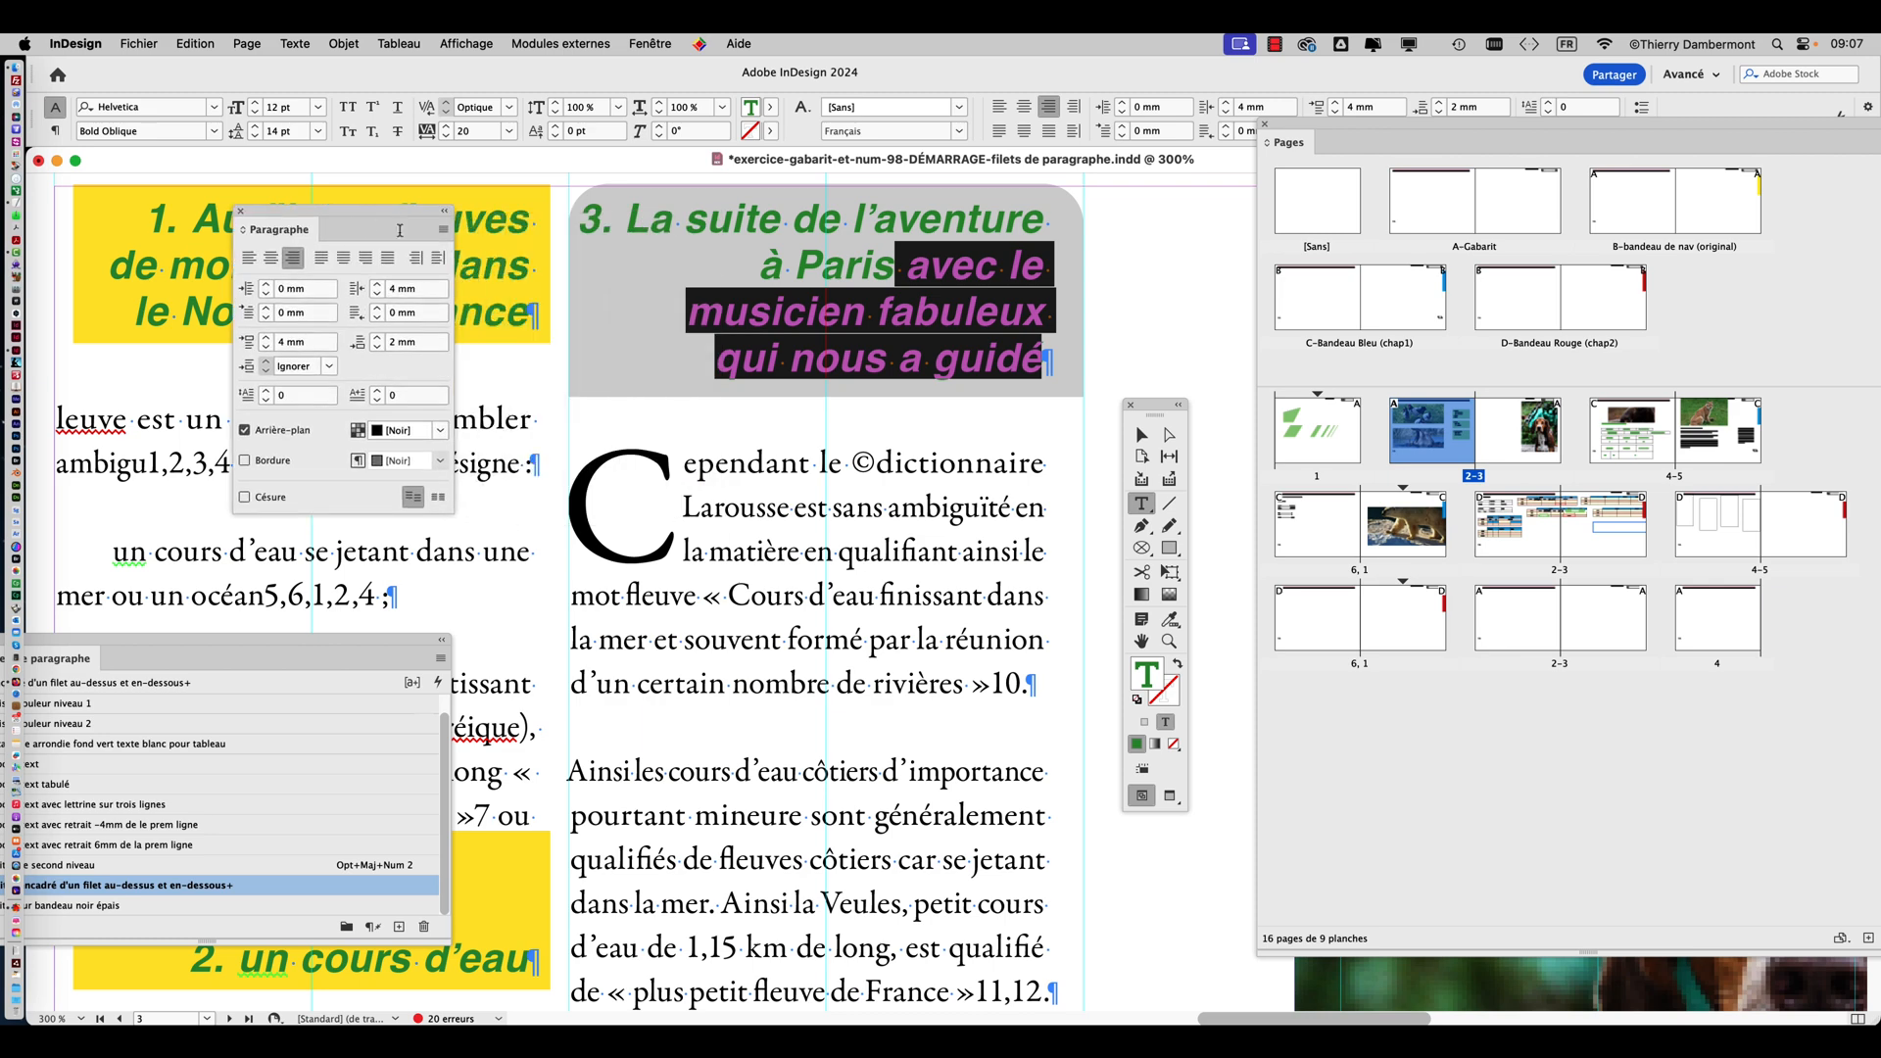
pyautogui.press('BackSpace')
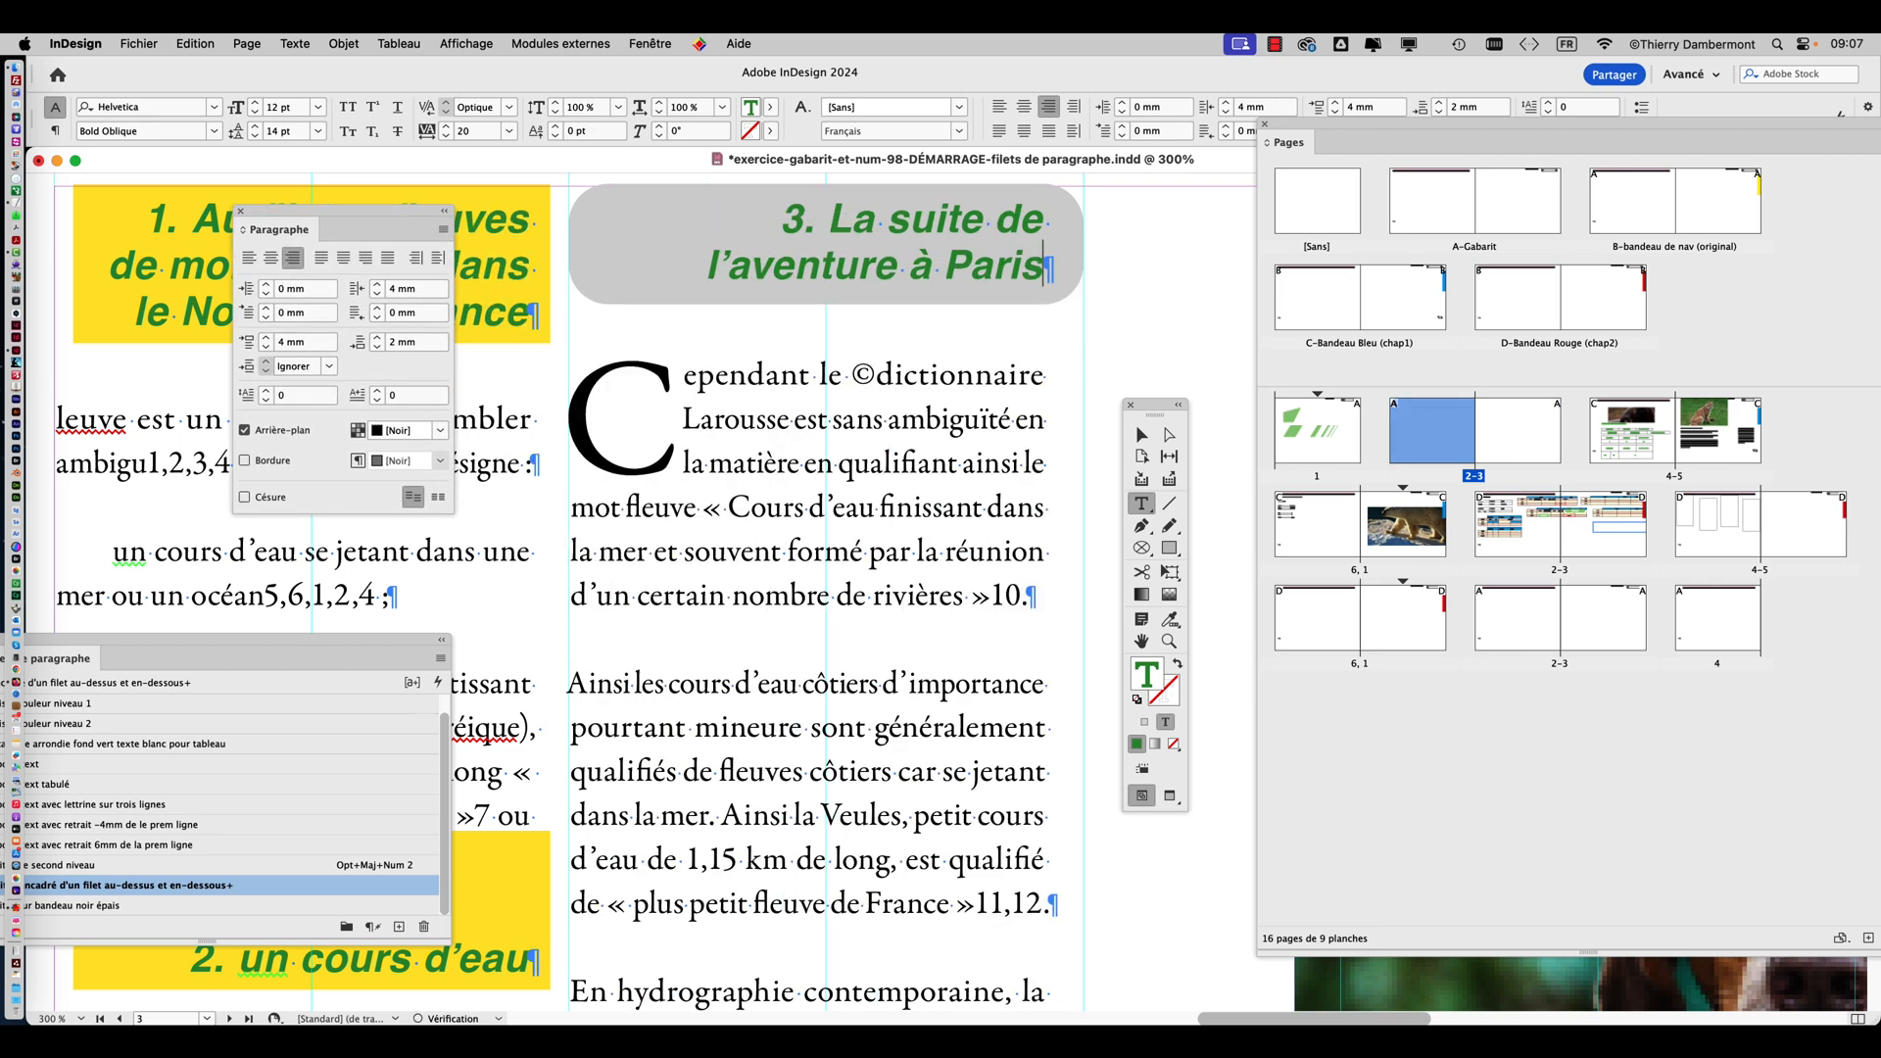
# Open the background settings of the paragraph borders and shading options for the grey third heading, keeping the heading in view.
pyautogui.scroll(2, 958, 289)
pyautogui.click(909, 288)
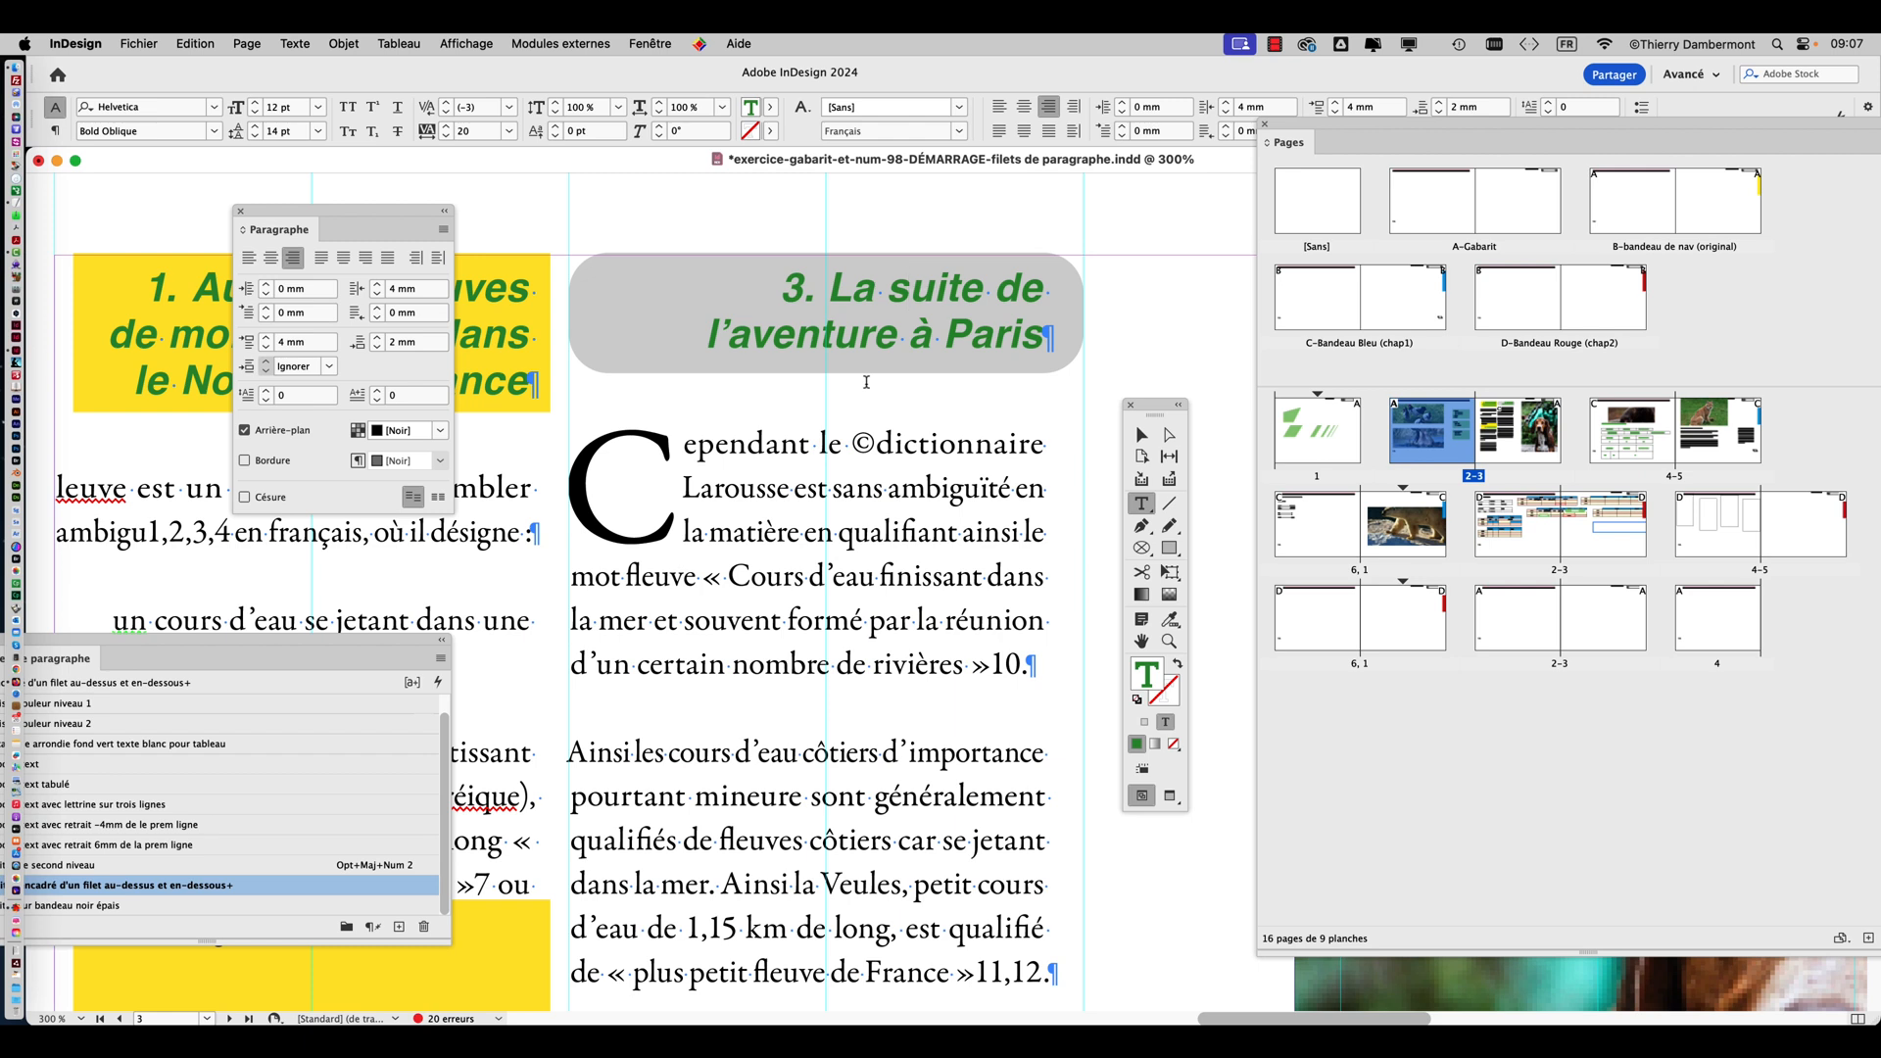
pyautogui.moveTo(402, 212); pyautogui.dragTo(657, 482)
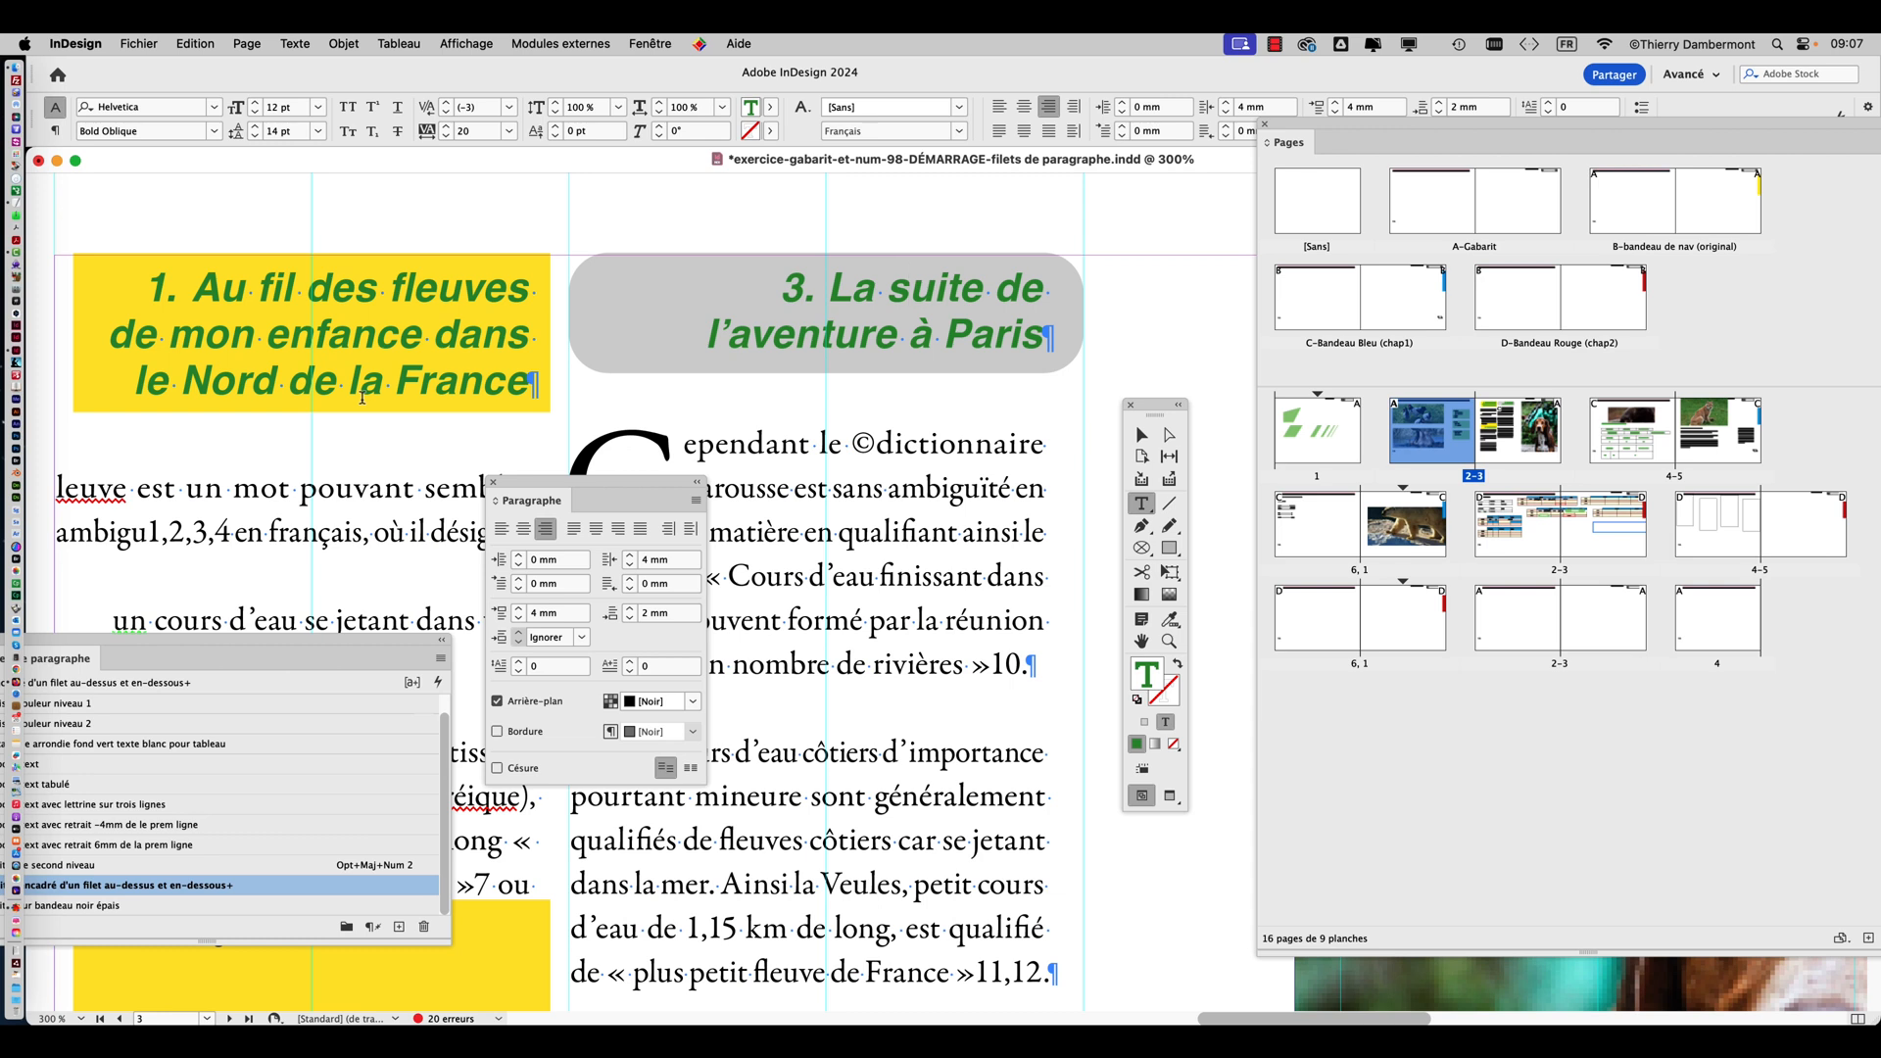
pyautogui.moveTo(568, 485); pyautogui.dragTo(575, 464)
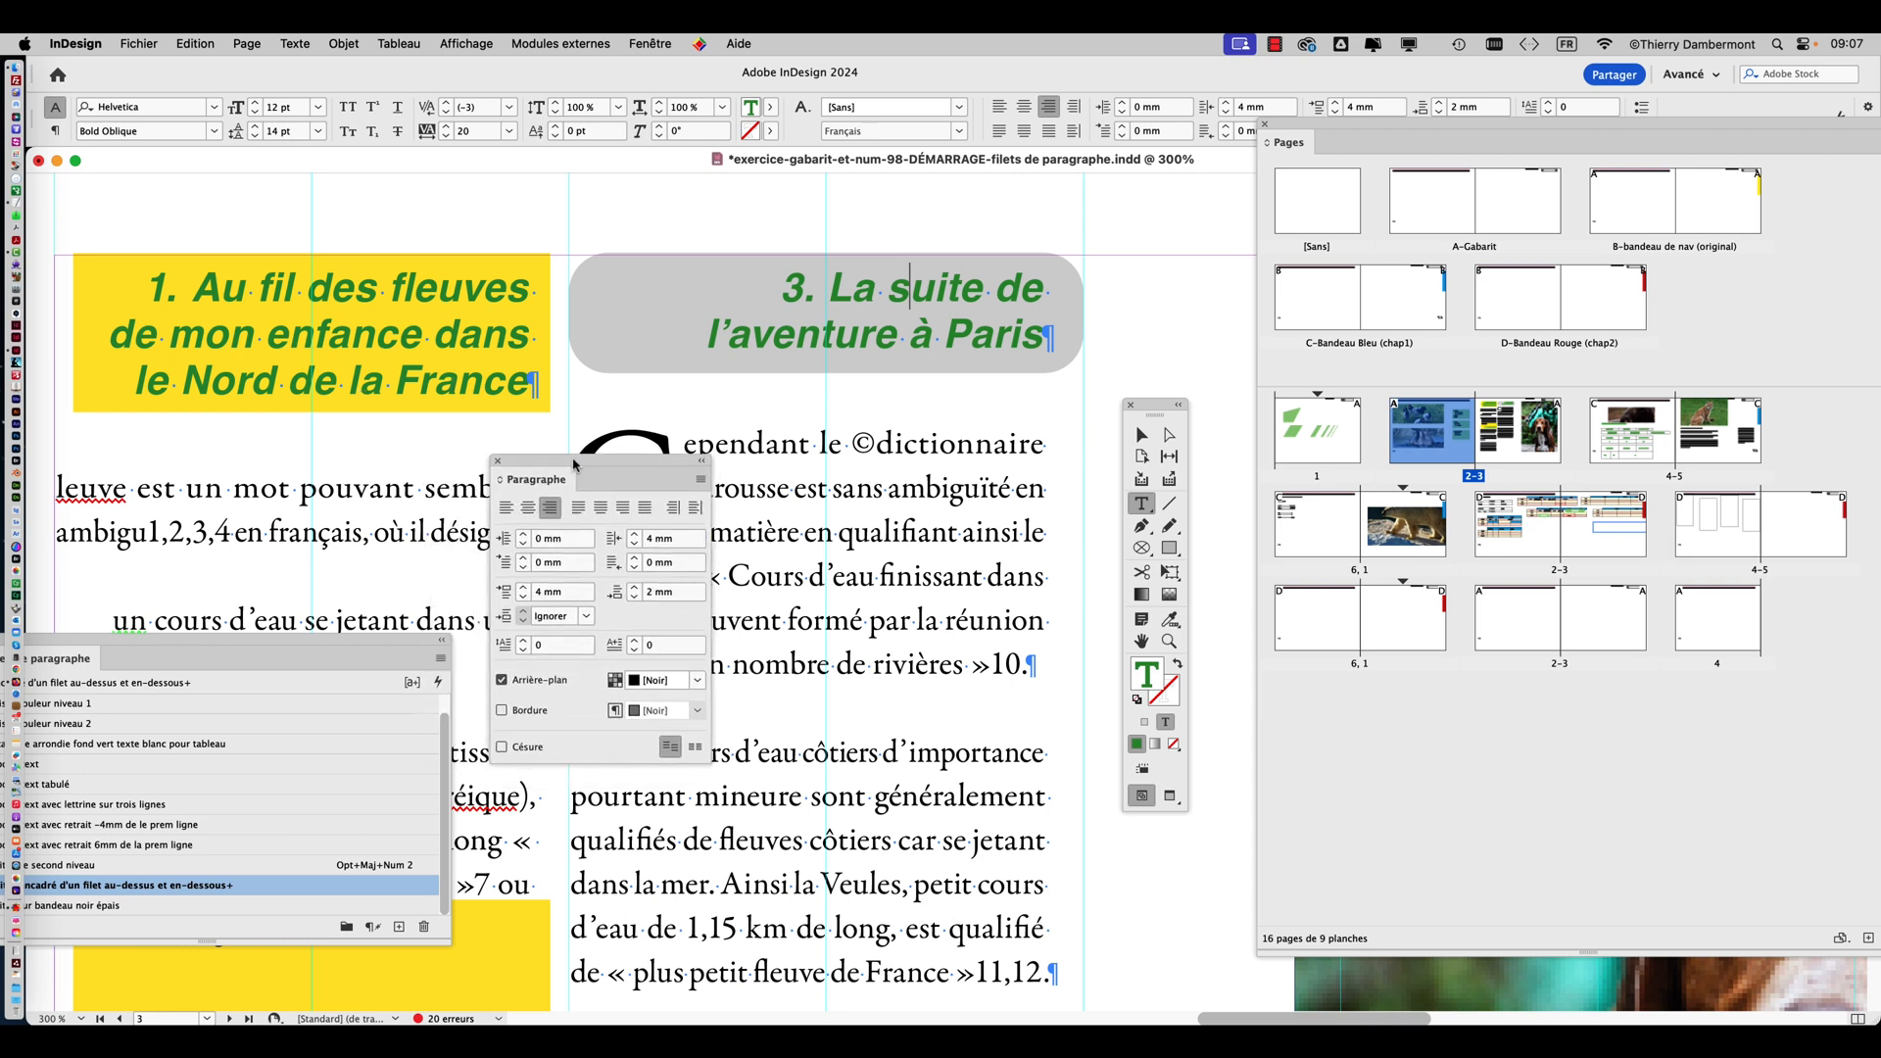
pyautogui.click(893, 294)
pyautogui.moveTo(684, 486); pyautogui.dragTo(484, 235)
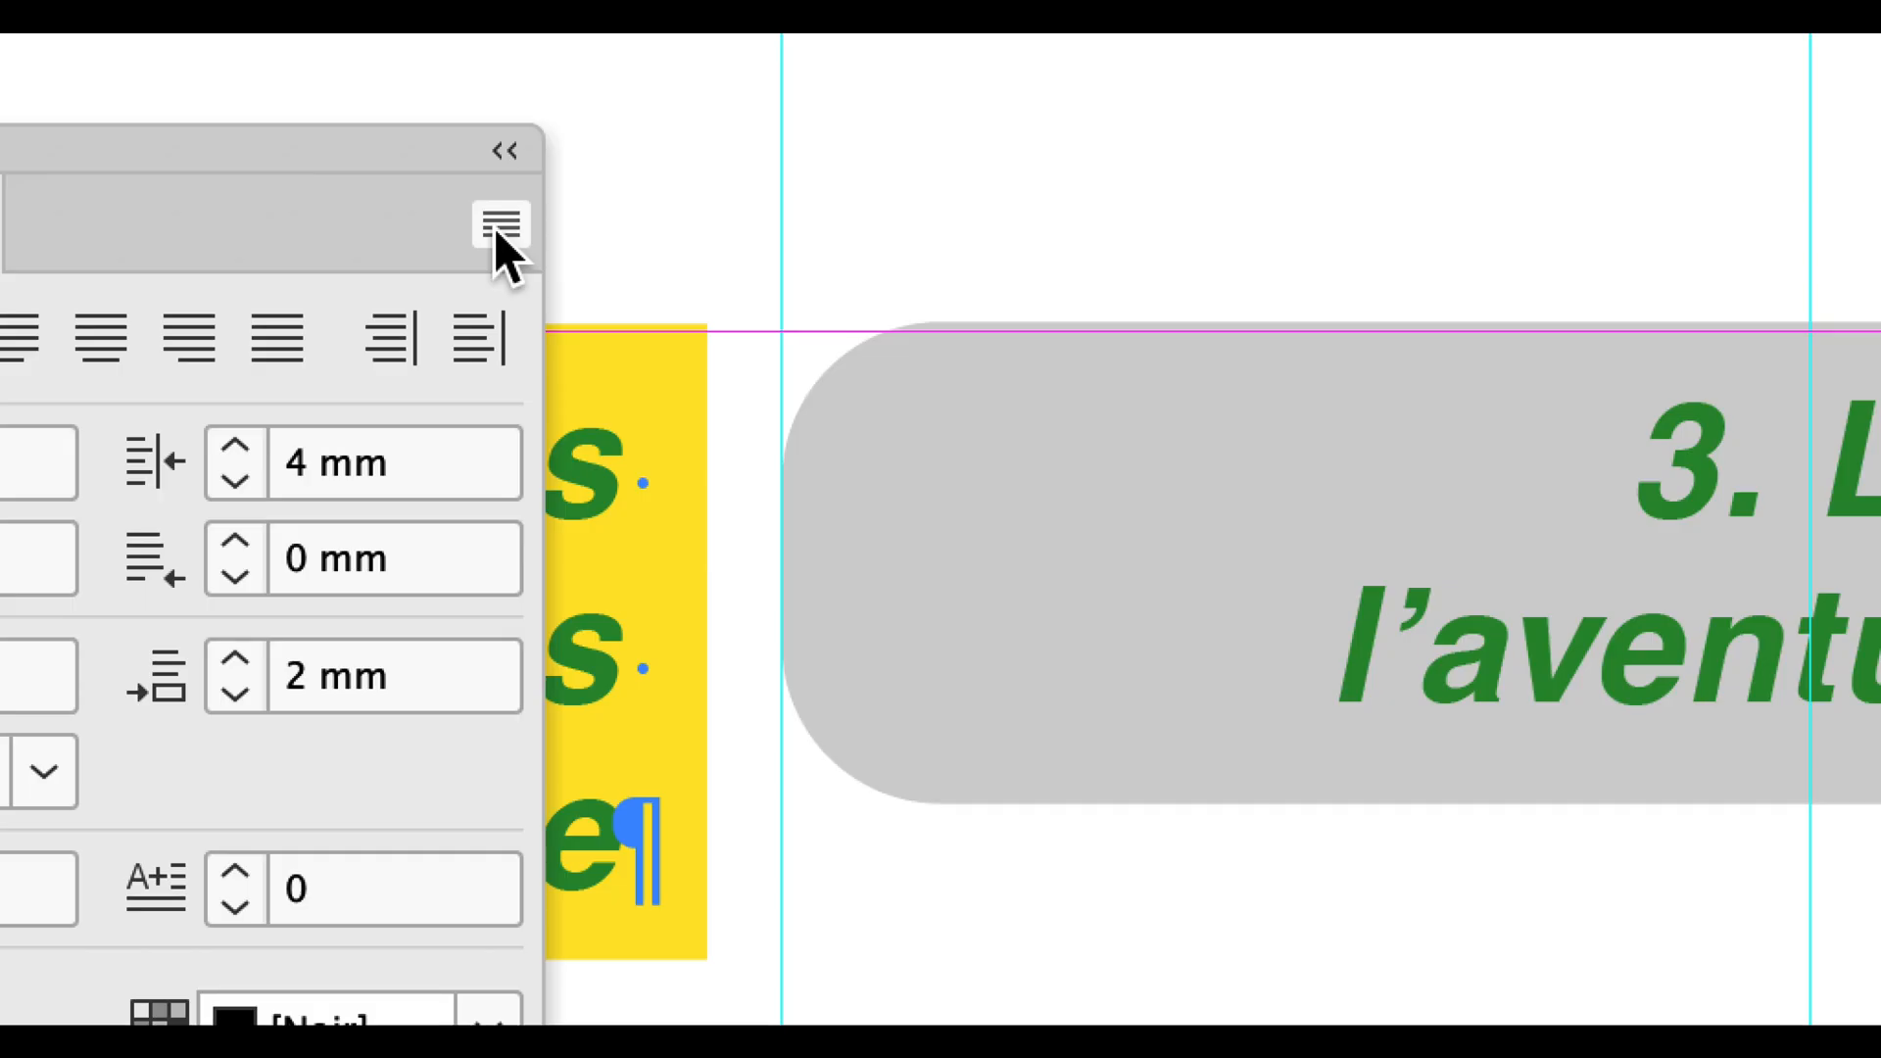
pyautogui.click(497, 232)
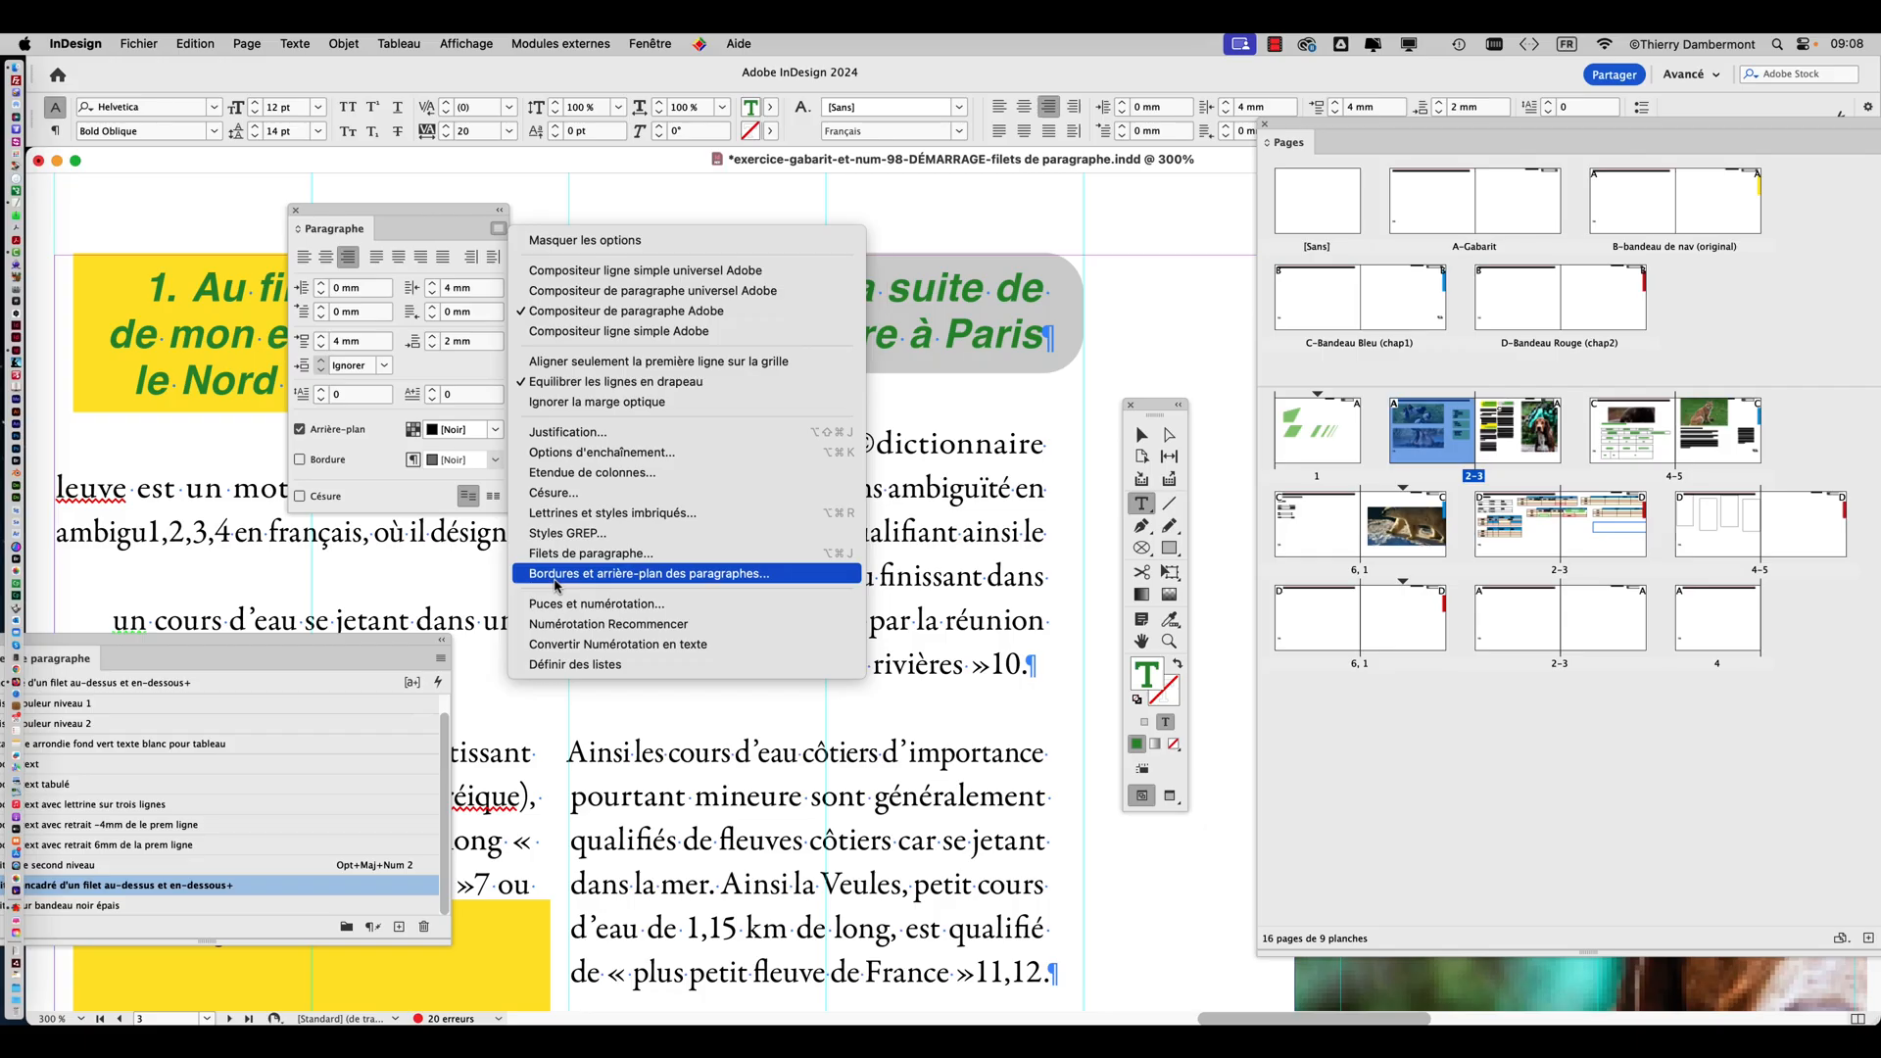
pyautogui.click(556, 574)
pyautogui.moveTo(906, 226); pyautogui.dragTo(1420, 155)
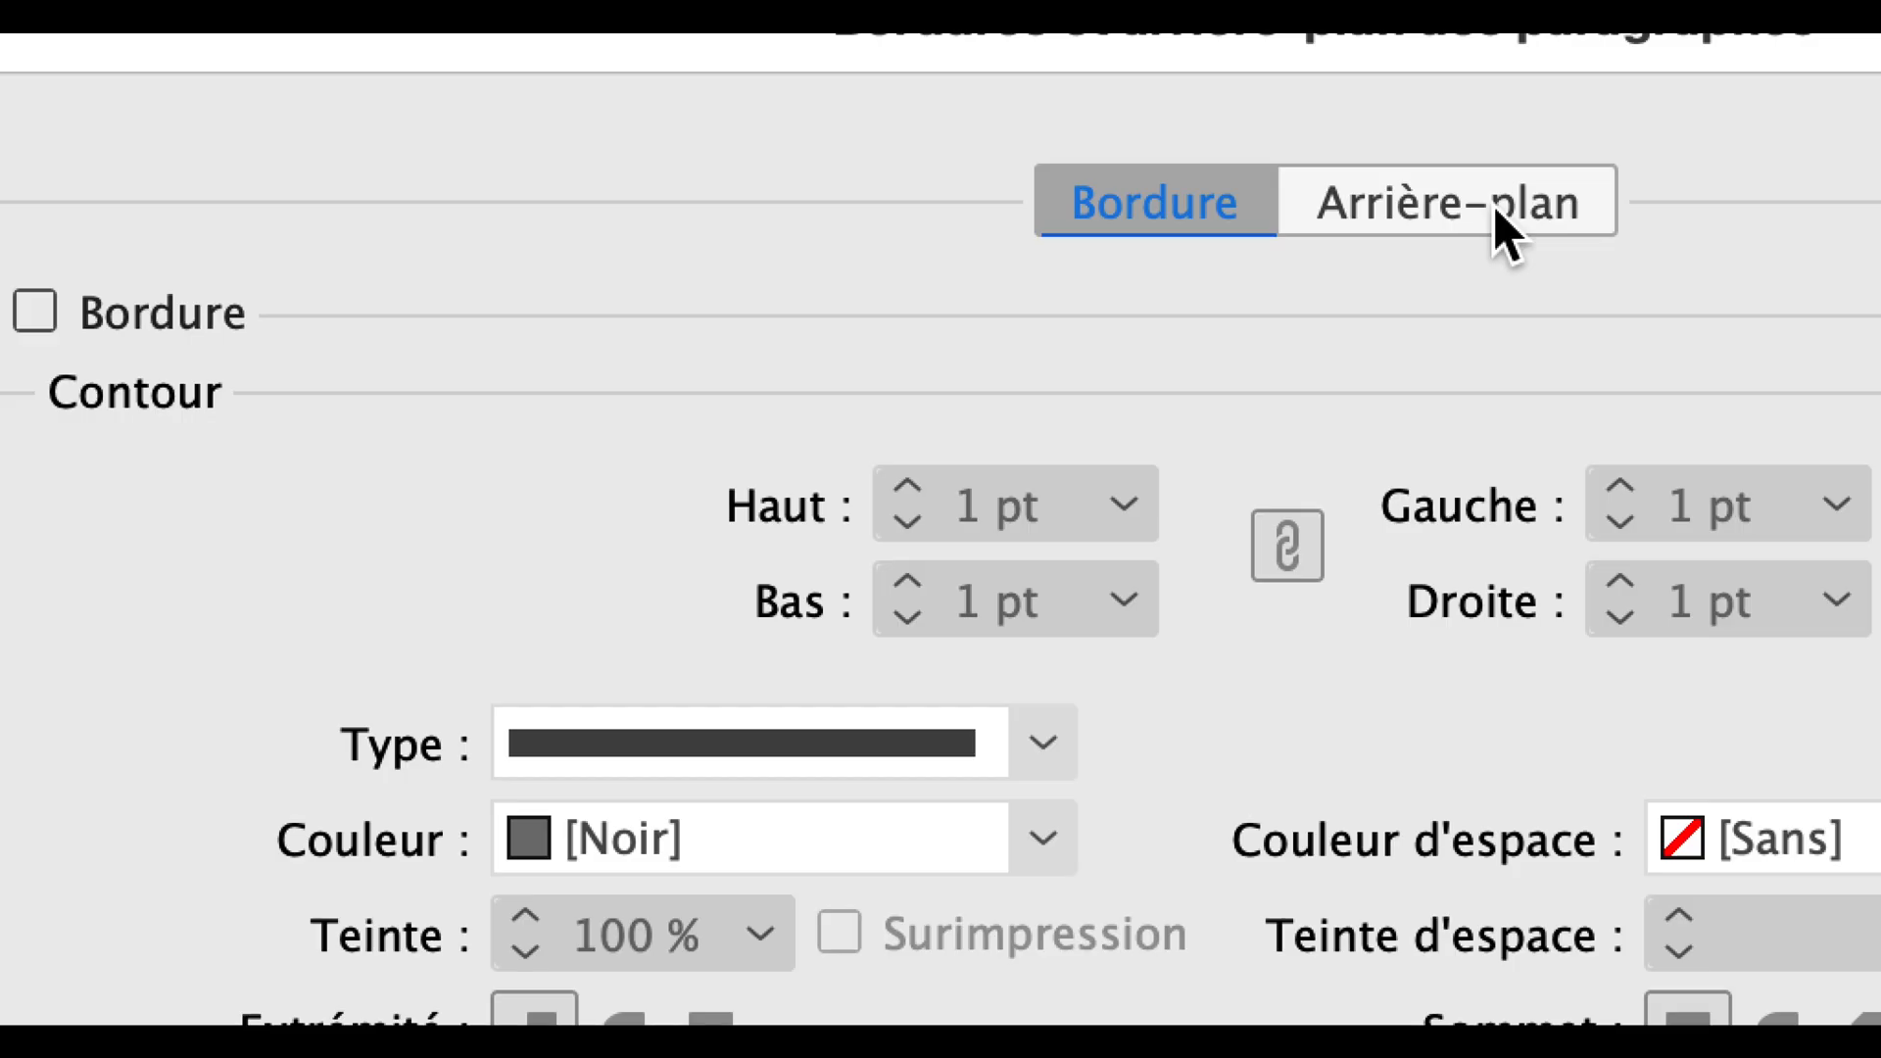
pyautogui.click(1505, 227)
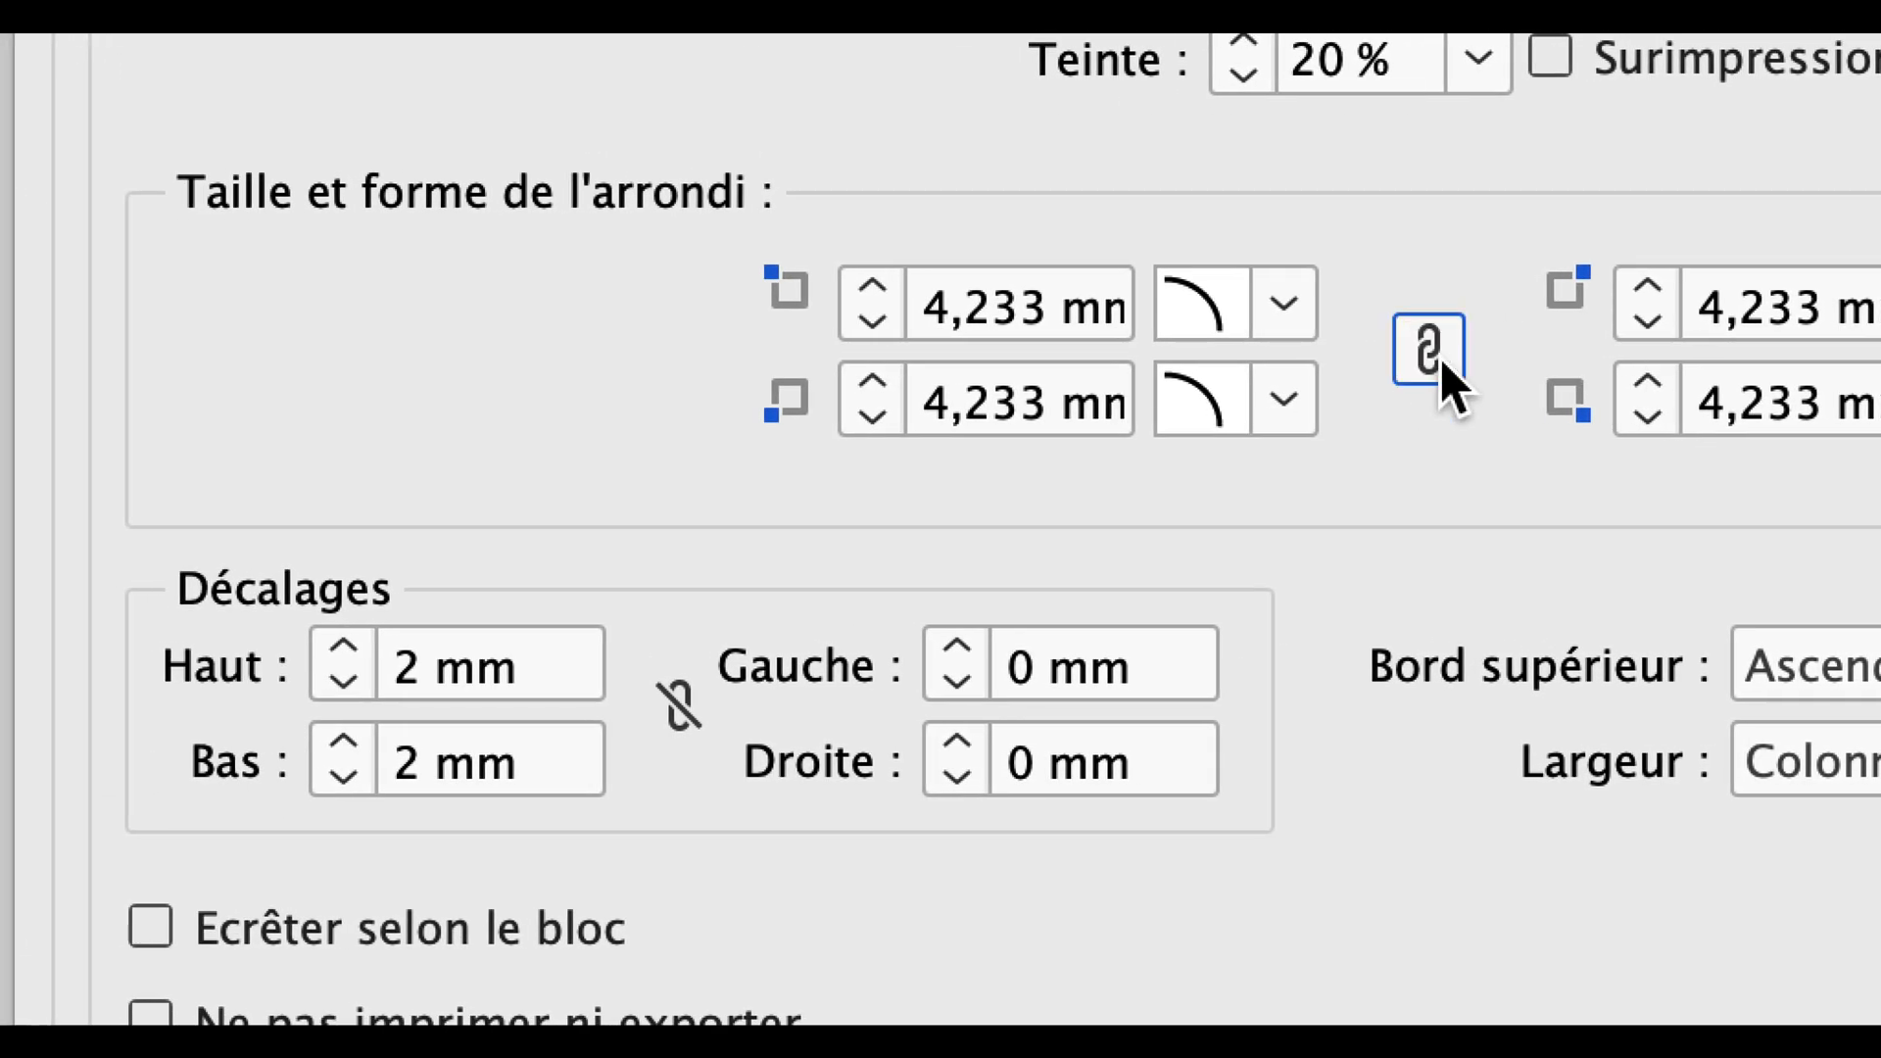
# Unlink the background's corners, set the top-left and bottom-right ones to Sans, and turn on the preview.
pyautogui.click(1401, 351)
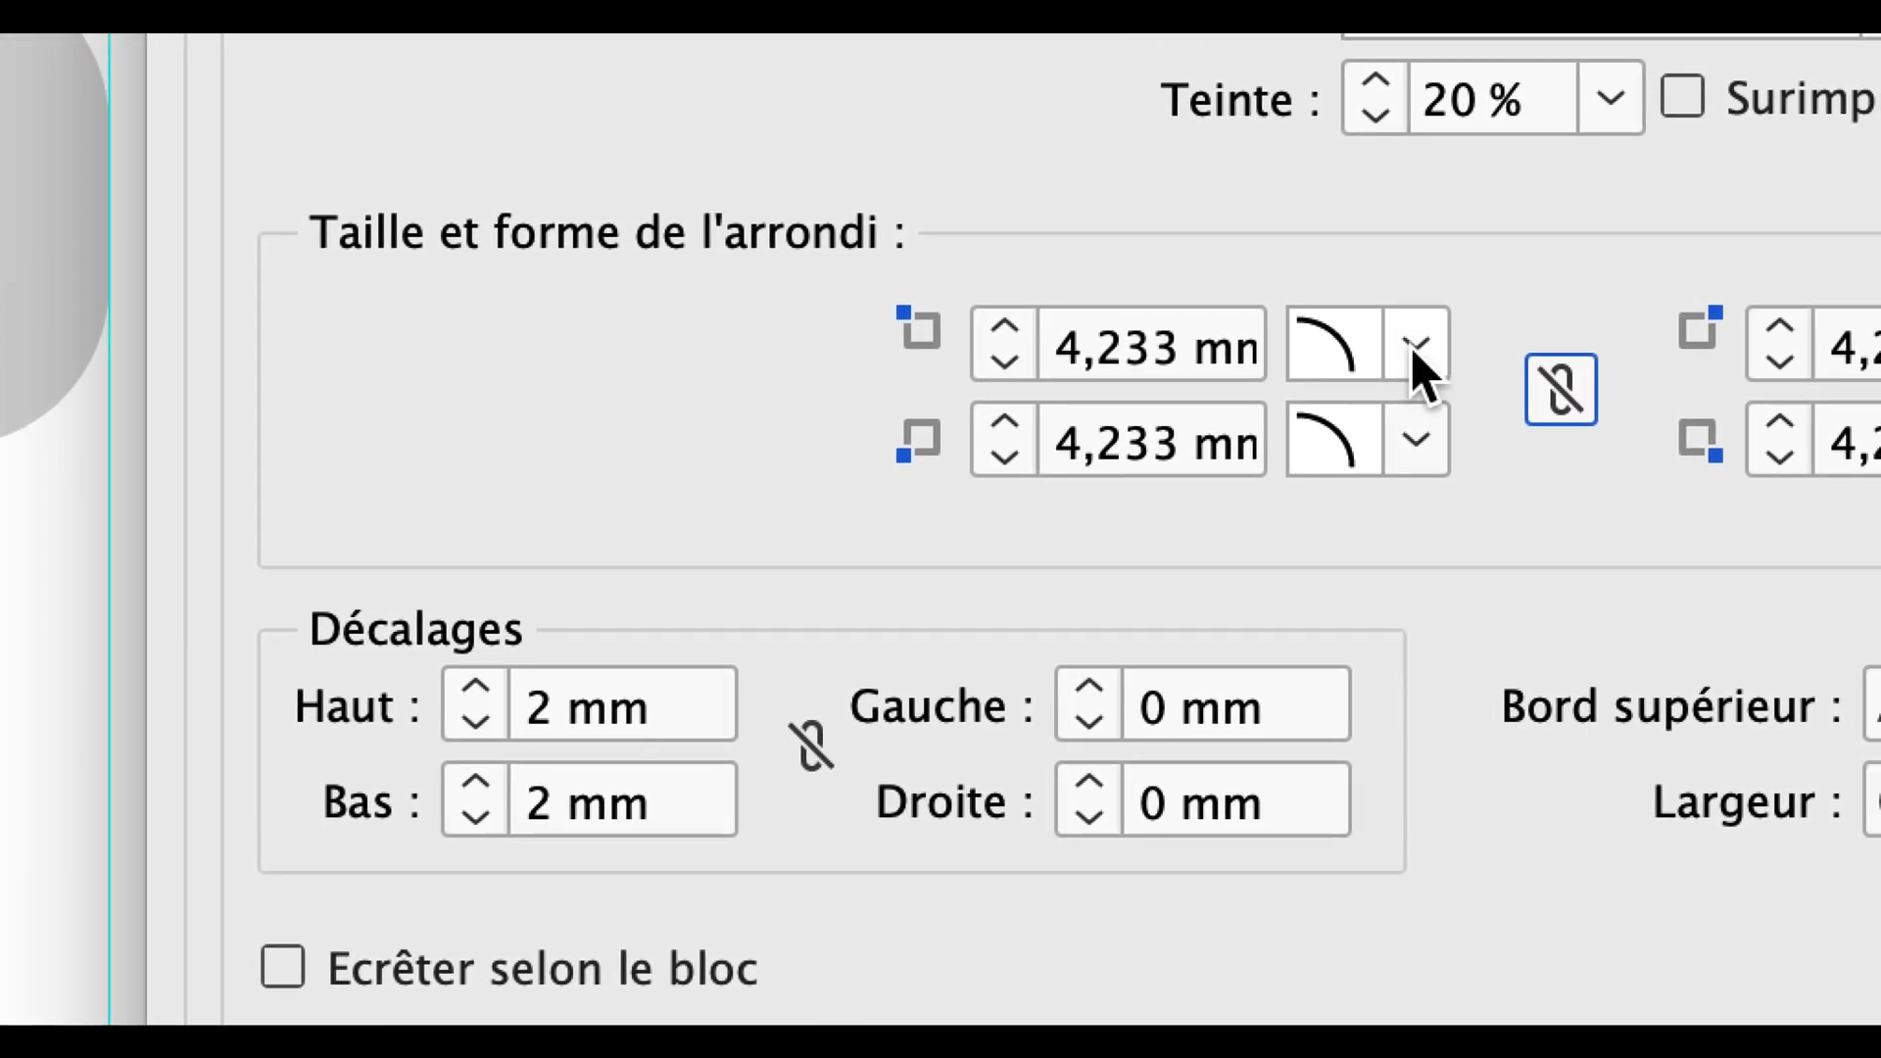
pyautogui.click(1412, 350)
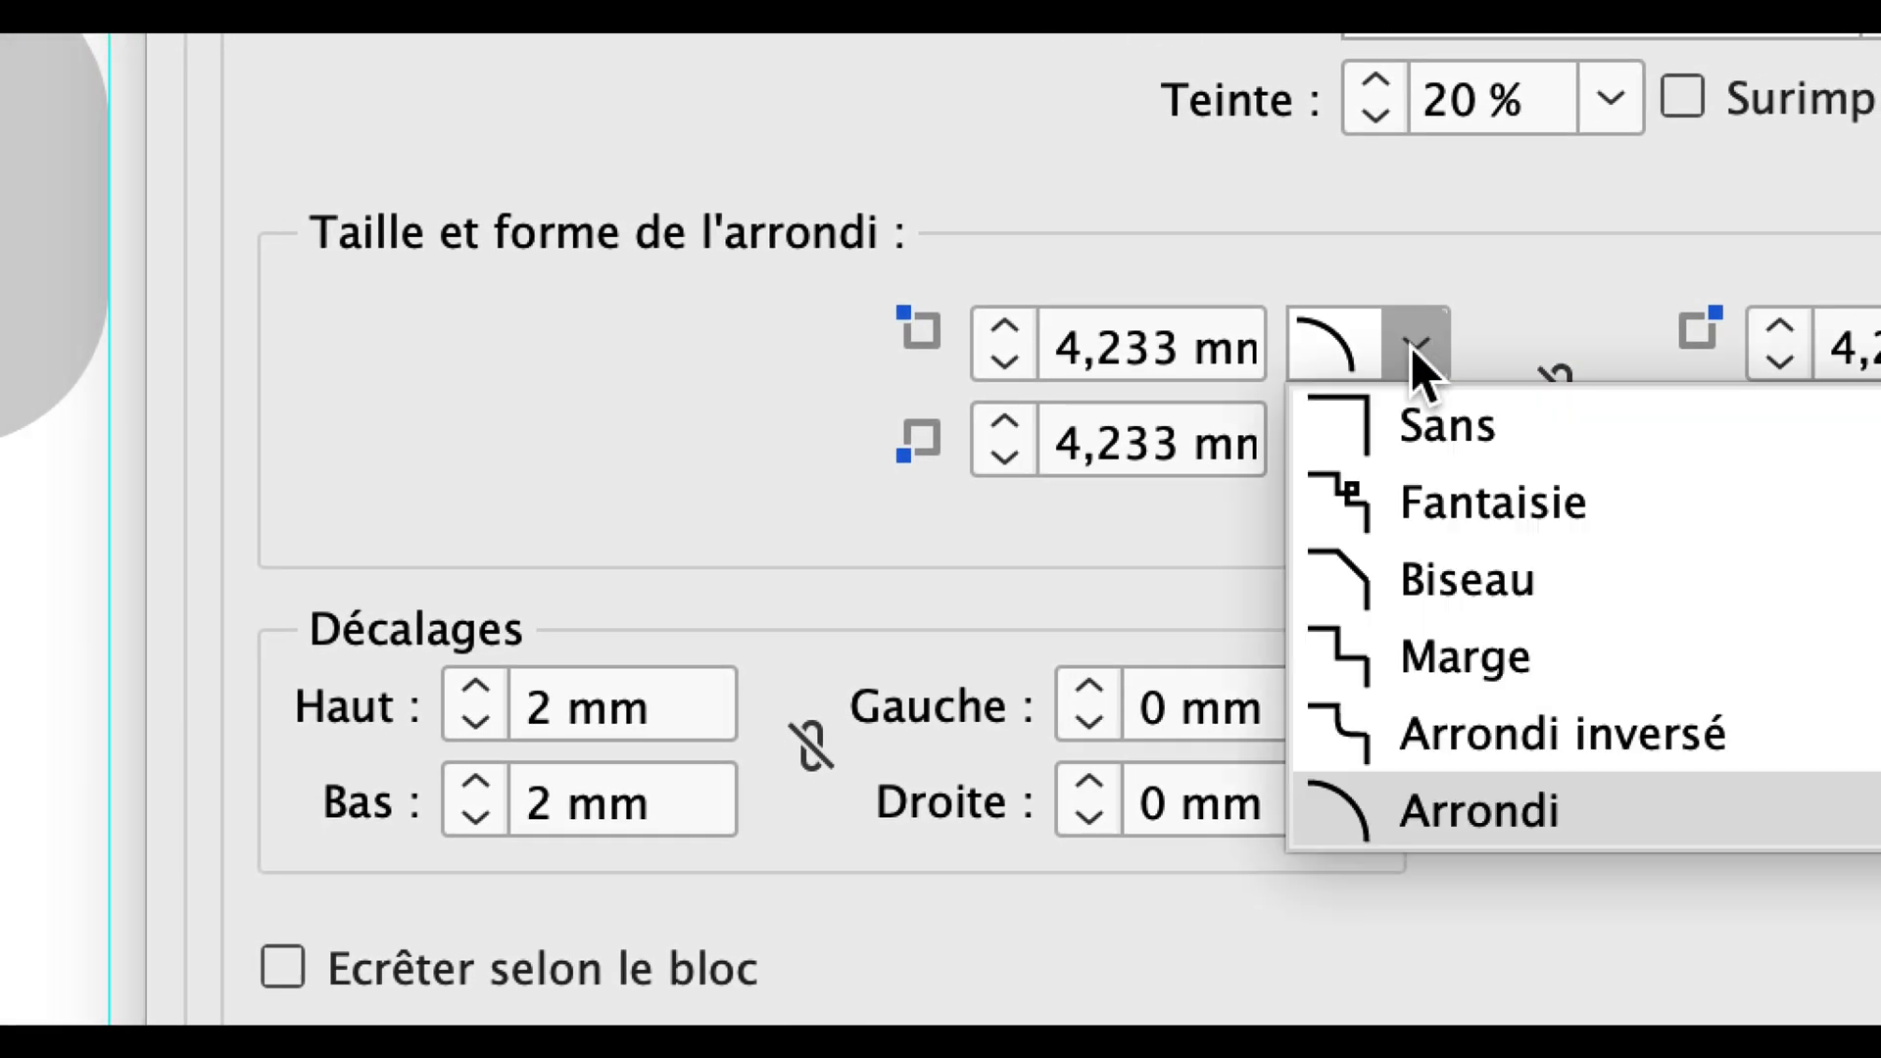
pyautogui.click(1428, 413)
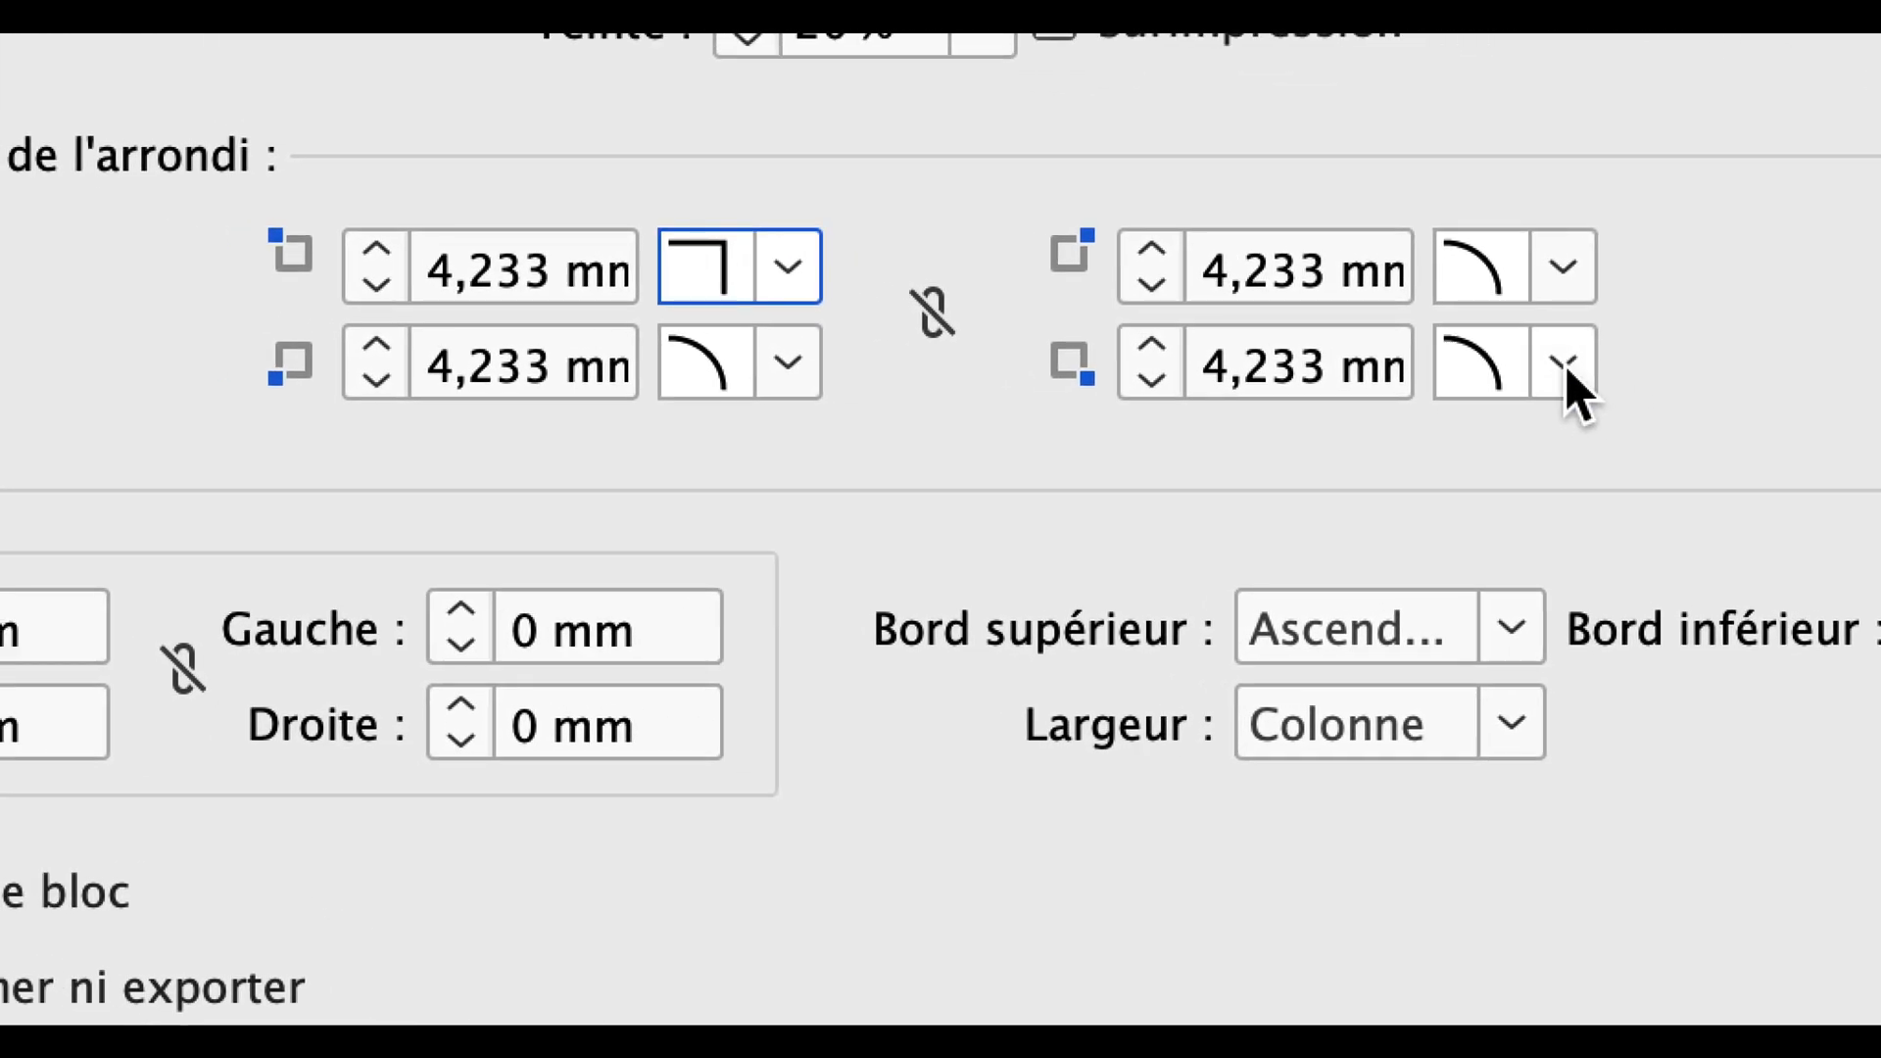
pyautogui.click(1585, 353)
pyautogui.click(1594, 429)
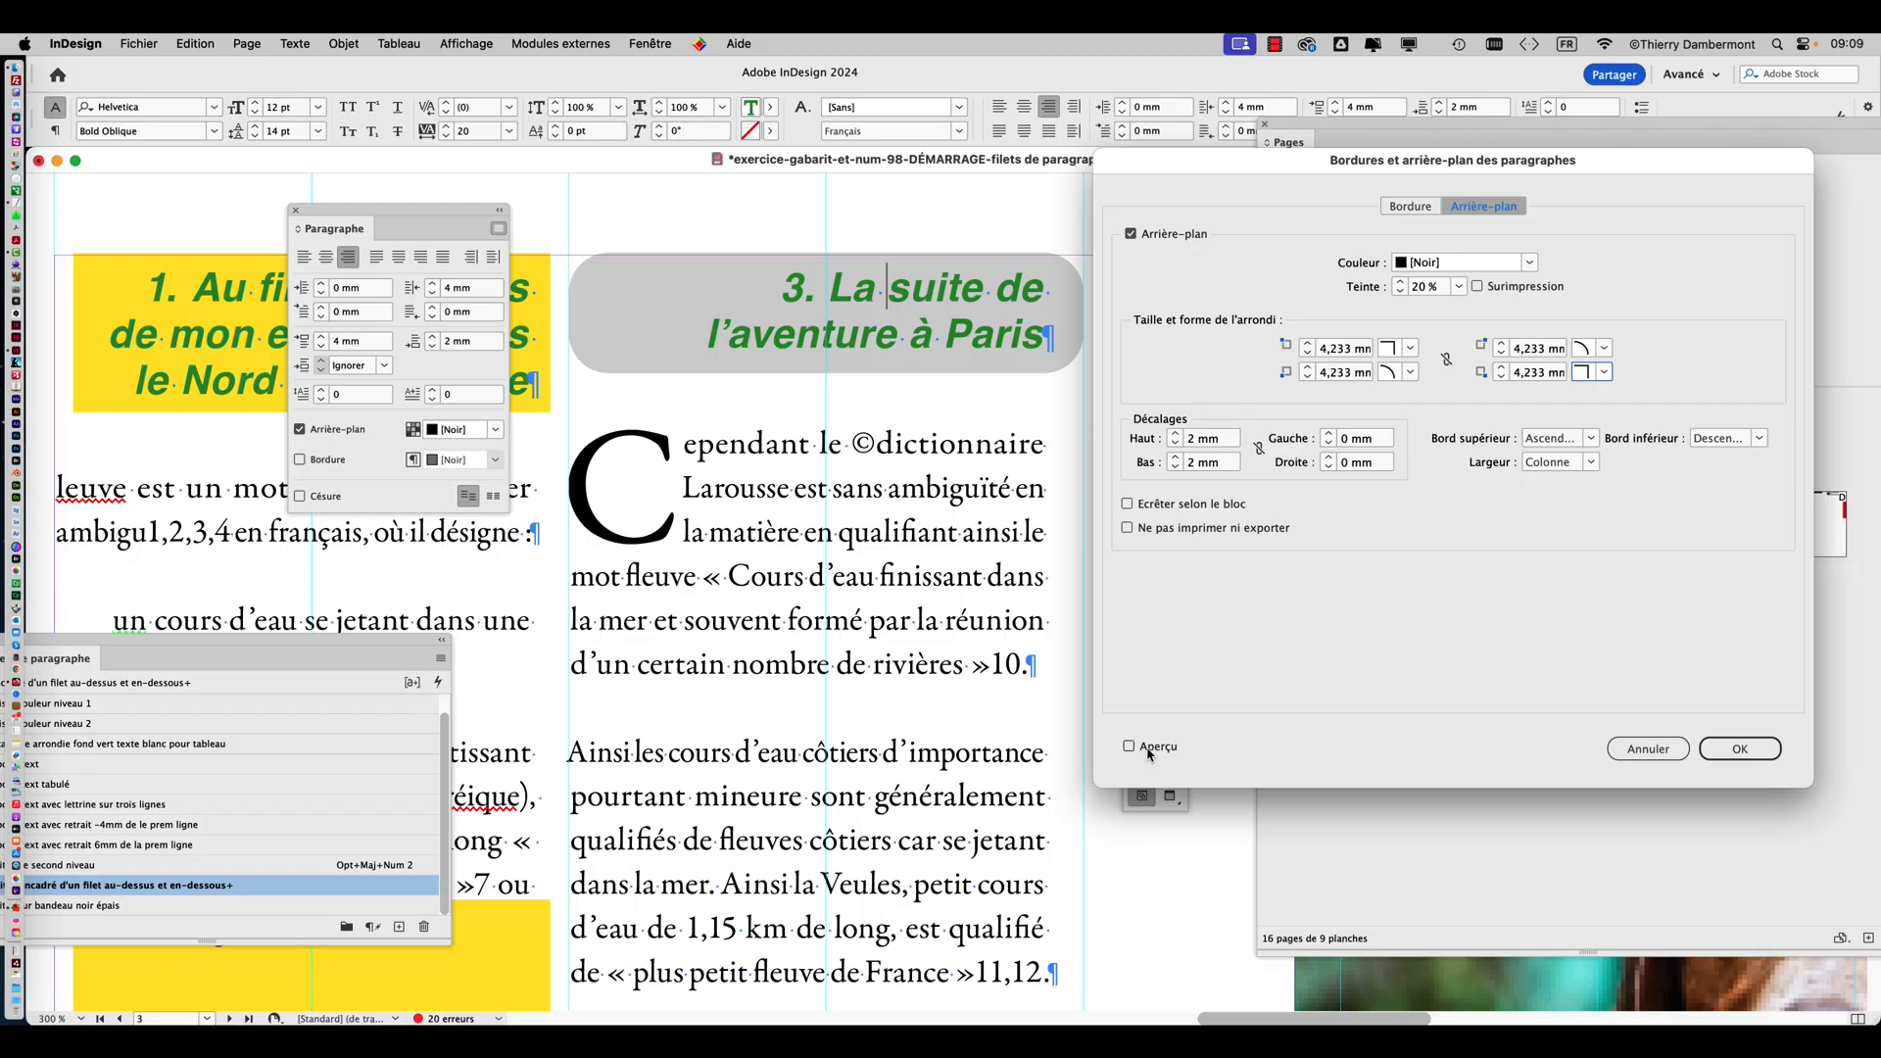
pyautogui.click(1148, 749)
# Set the background's top and bottom offsets to 3 mm, with the heading uncovered.
pyautogui.moveTo(1156, 169)
pyautogui.mouseDown()
pyautogui.moveTo(1236, 168)
pyautogui.moveTo(1174, 168)
pyautogui.mouseUp()
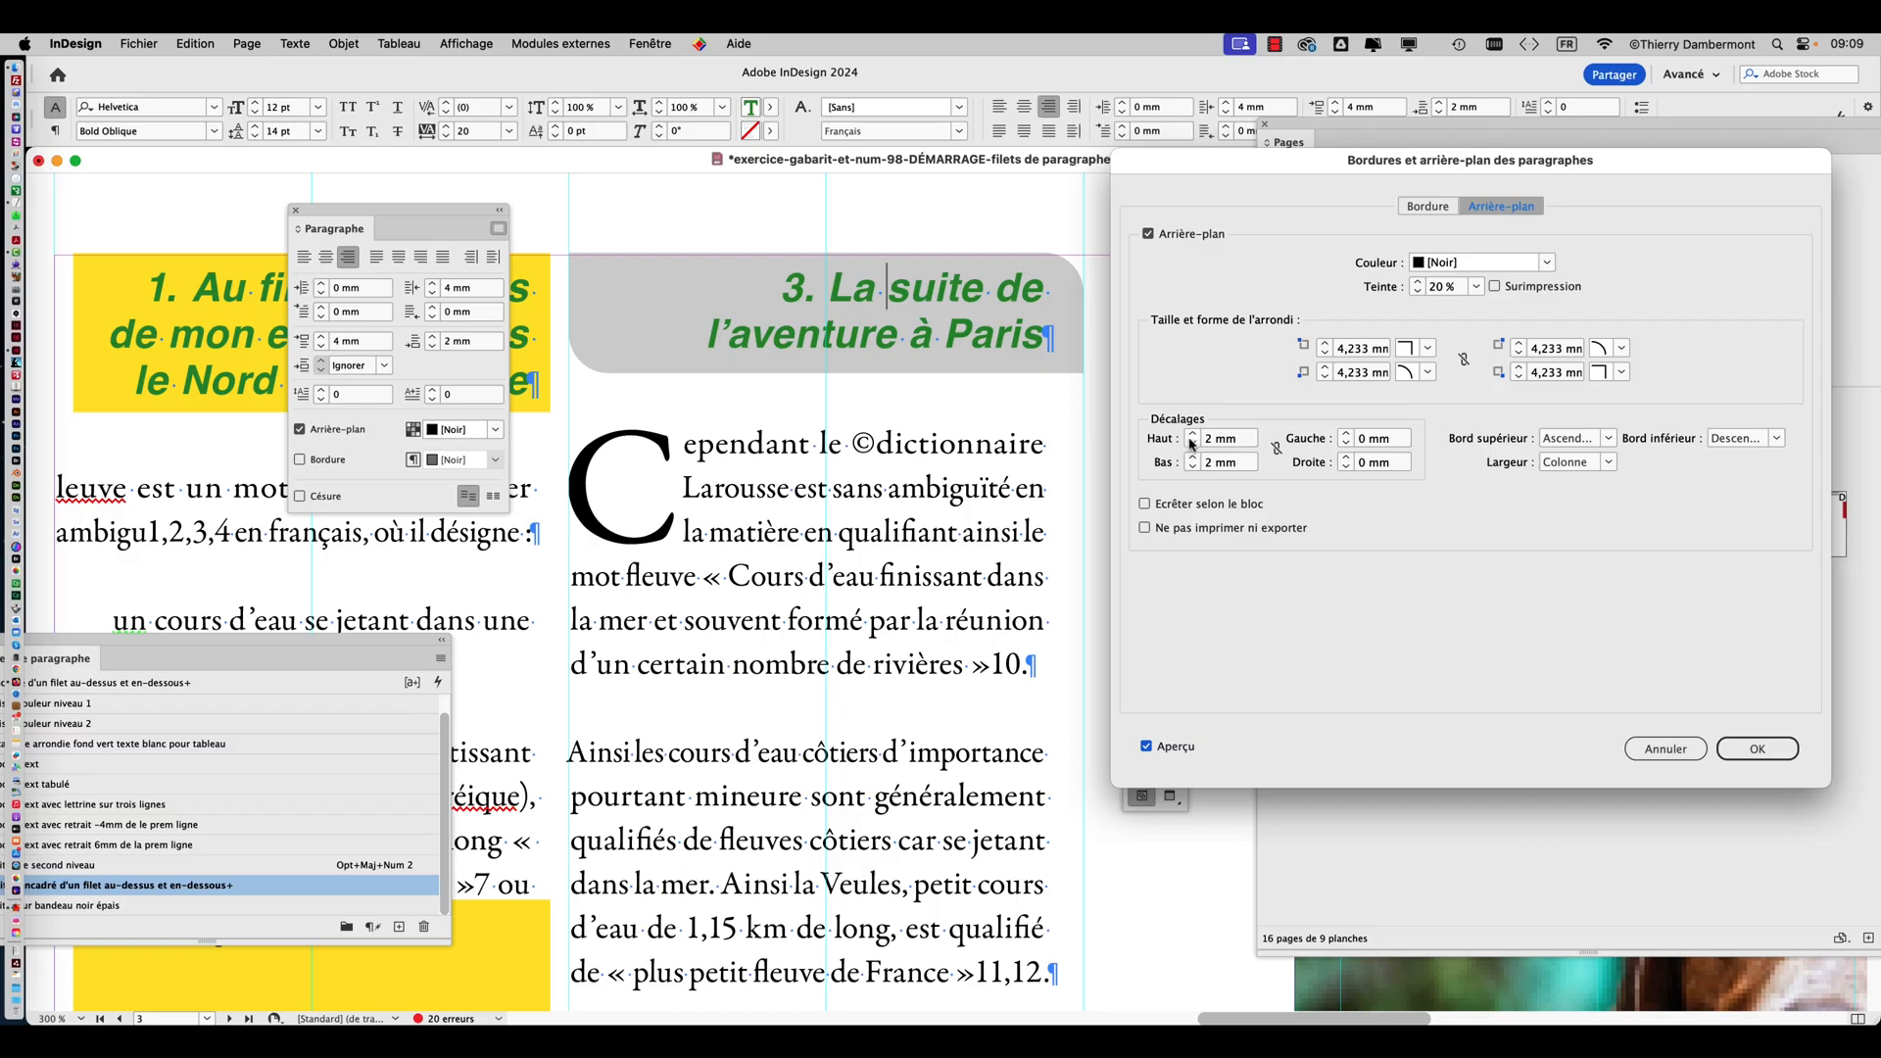
pyautogui.click(1199, 364)
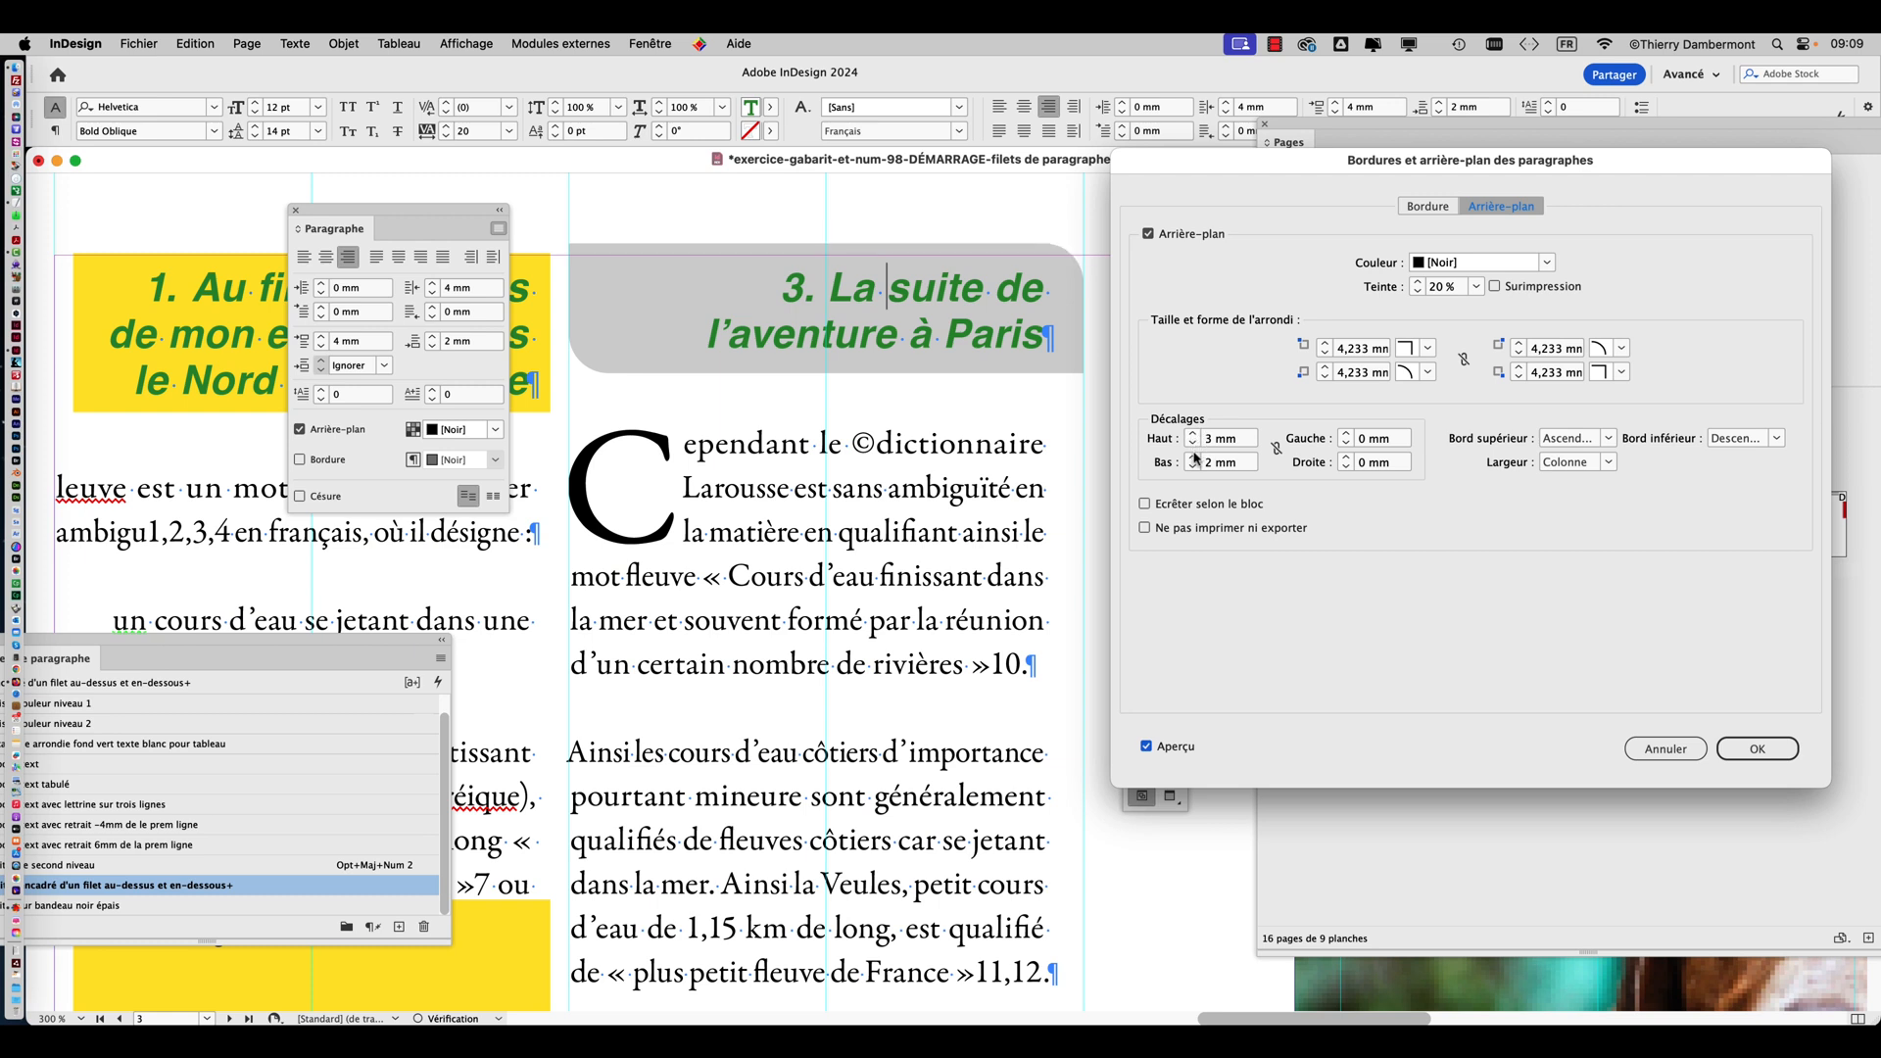
pyautogui.click(1193, 456)
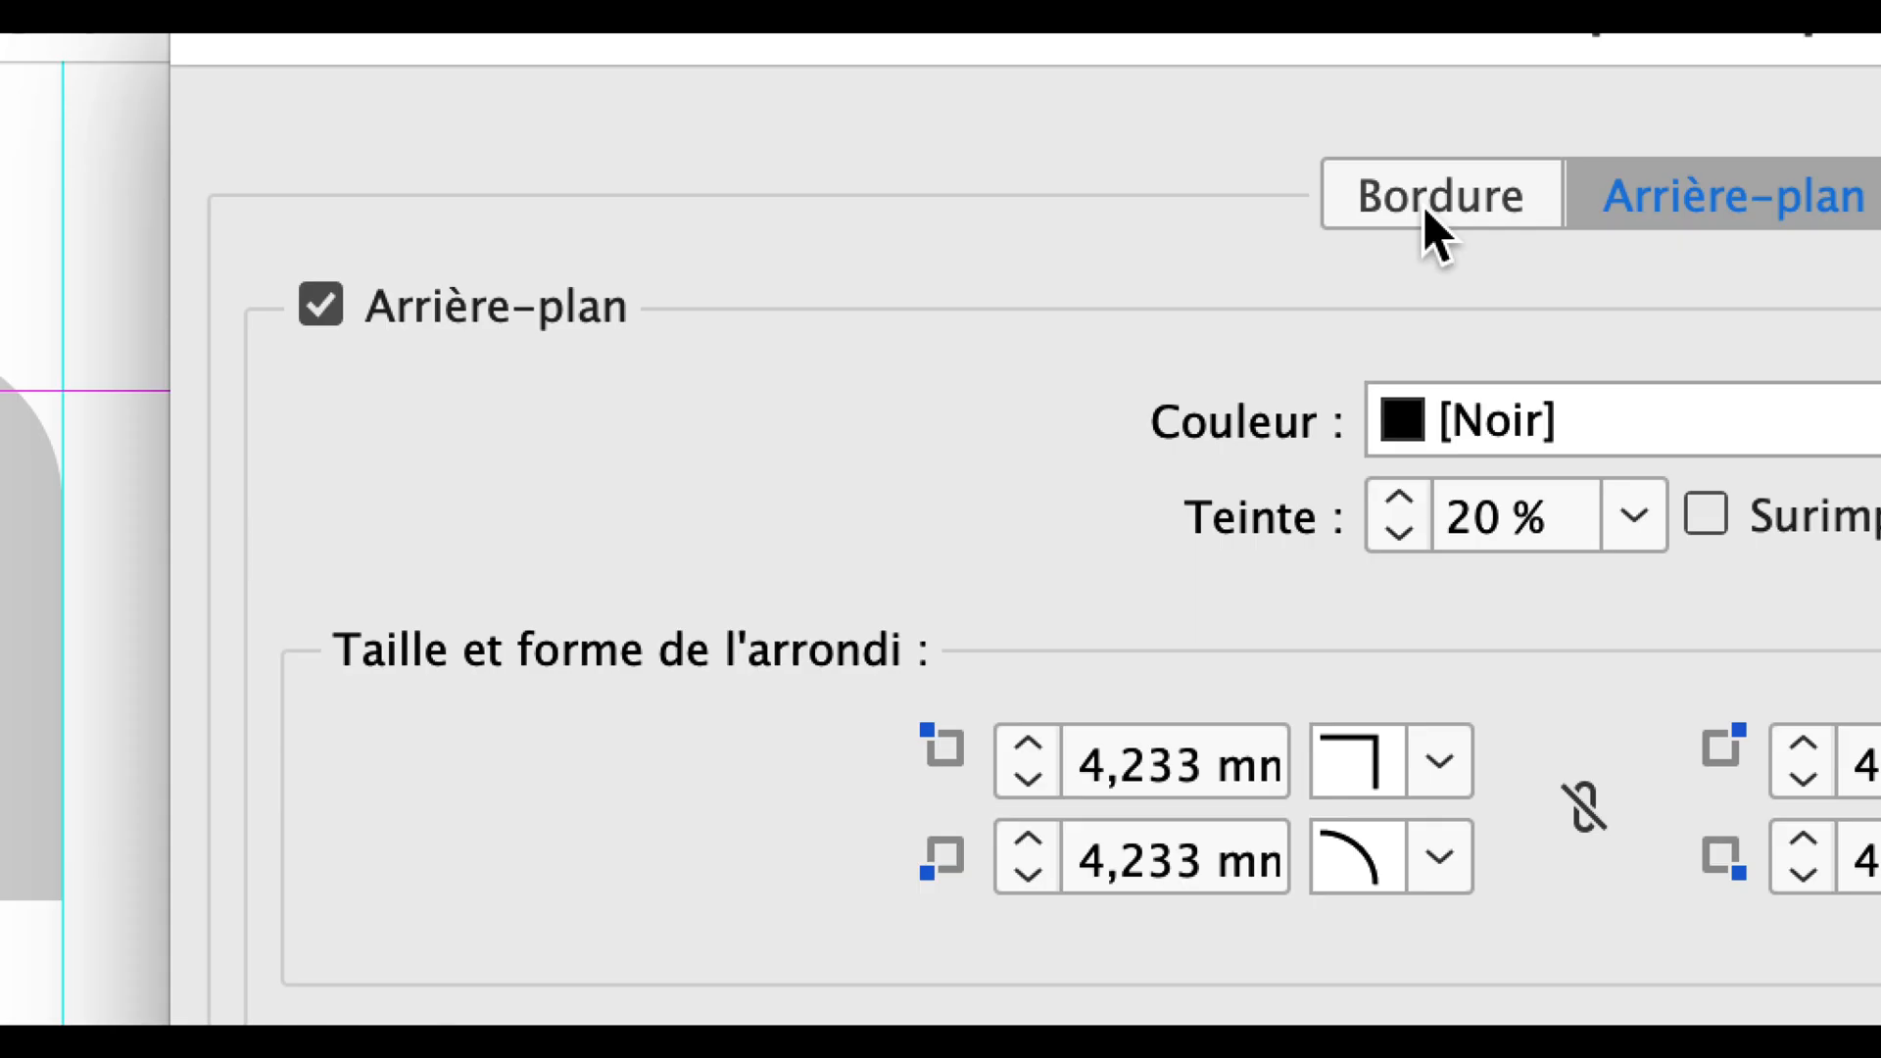
# Turn on a paragraph border for the grey third heading and check the background's corner shapes for reference.
pyautogui.click(1426, 210)
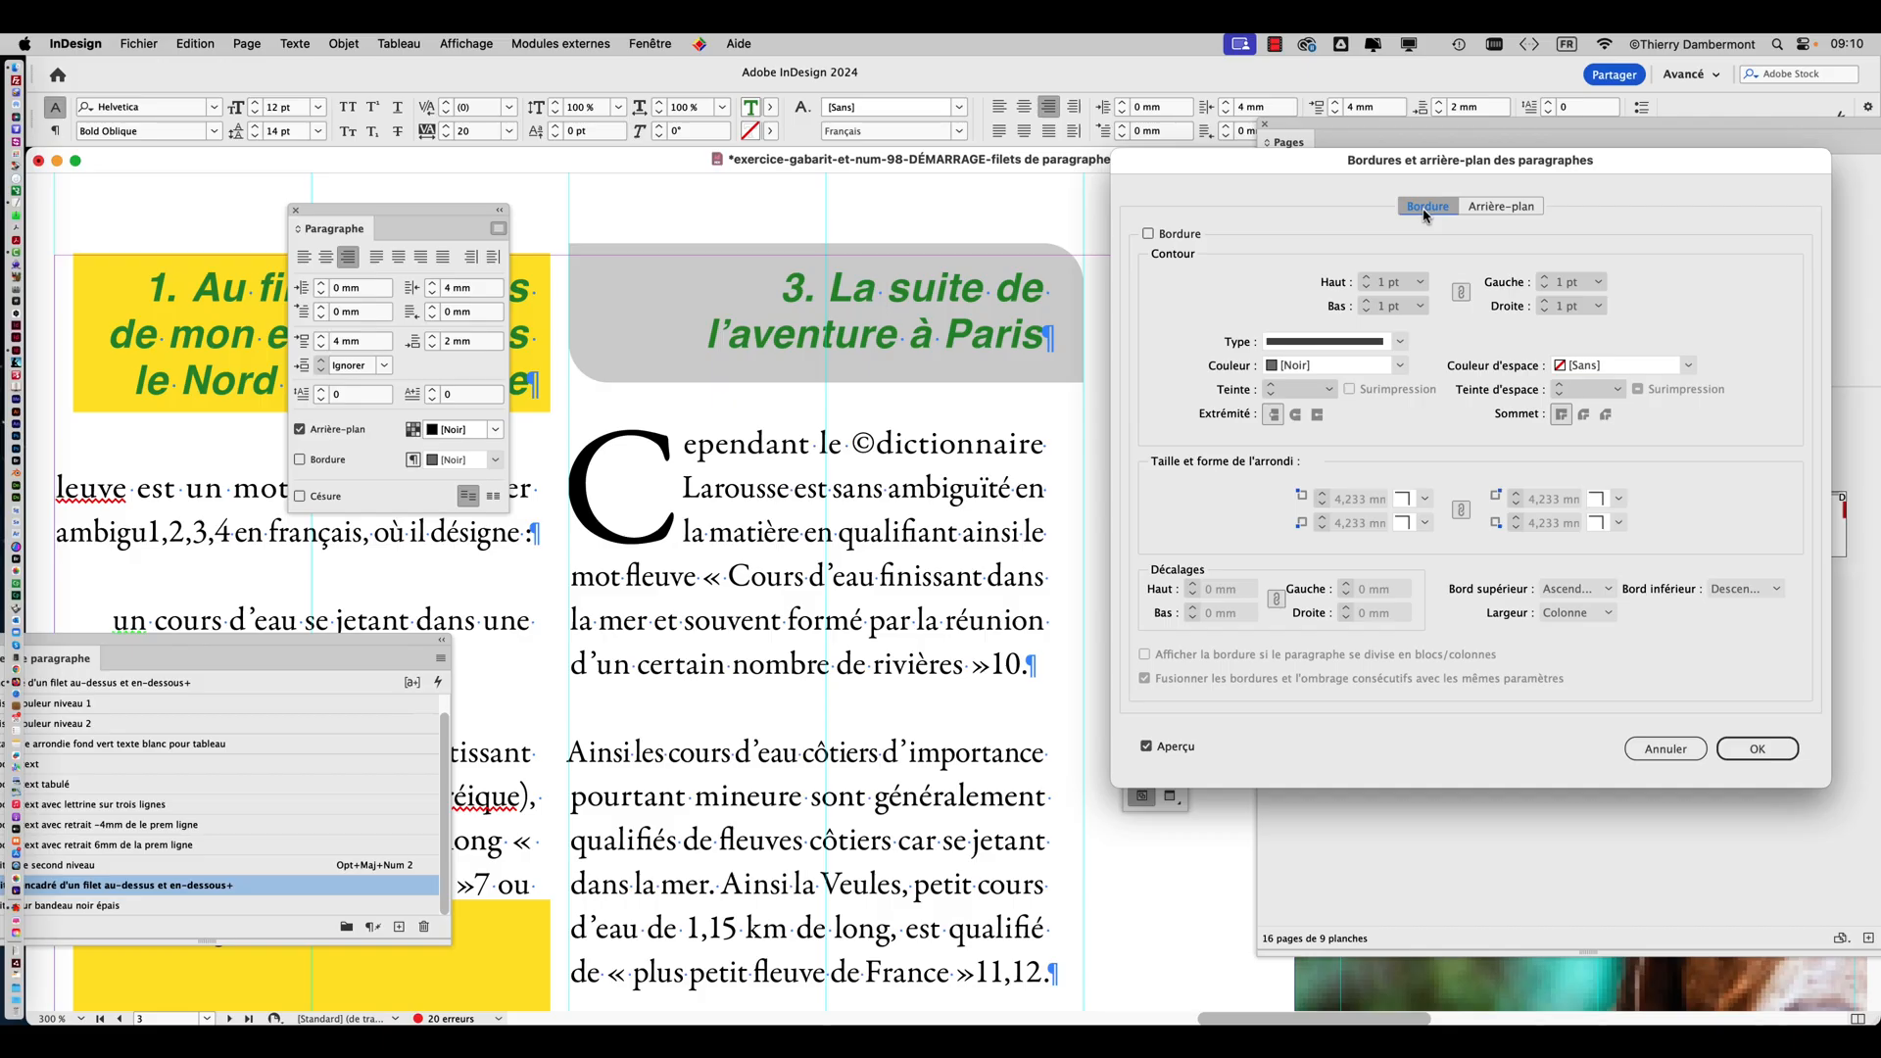
pyautogui.click(1186, 238)
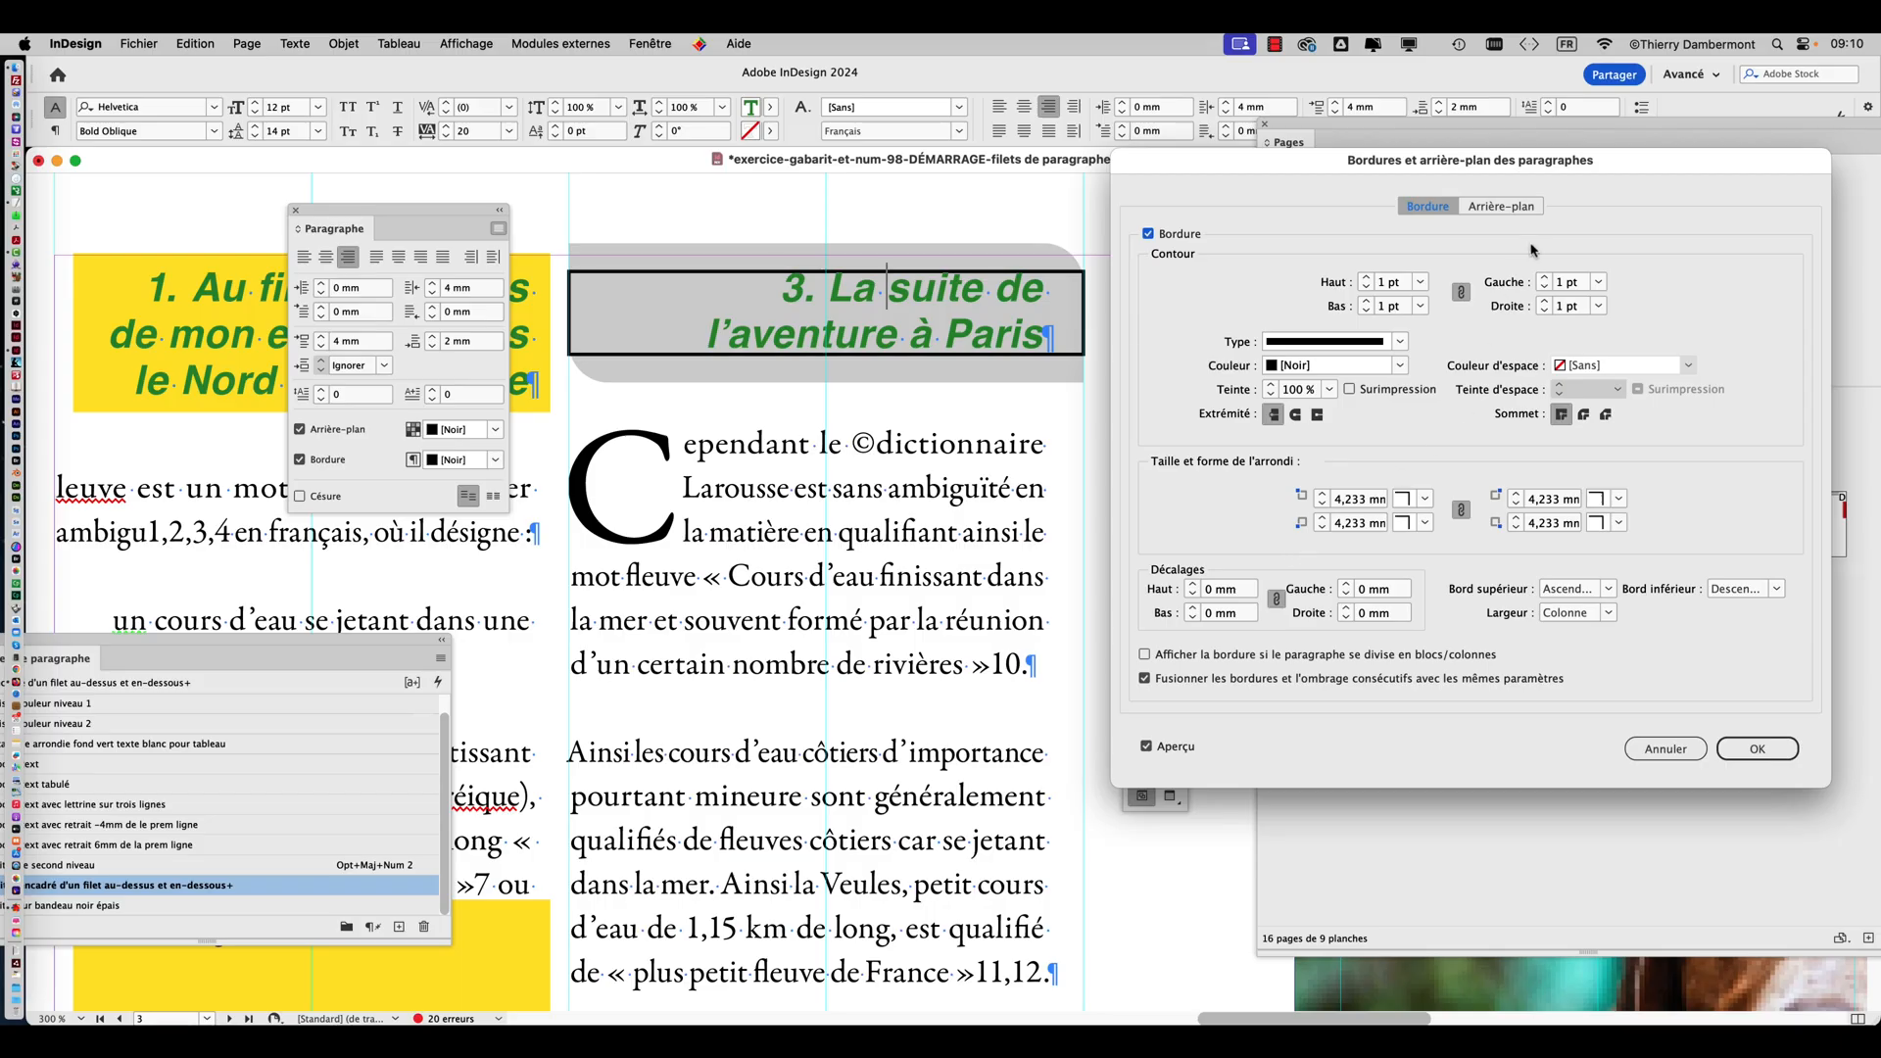
pyautogui.click(1524, 212)
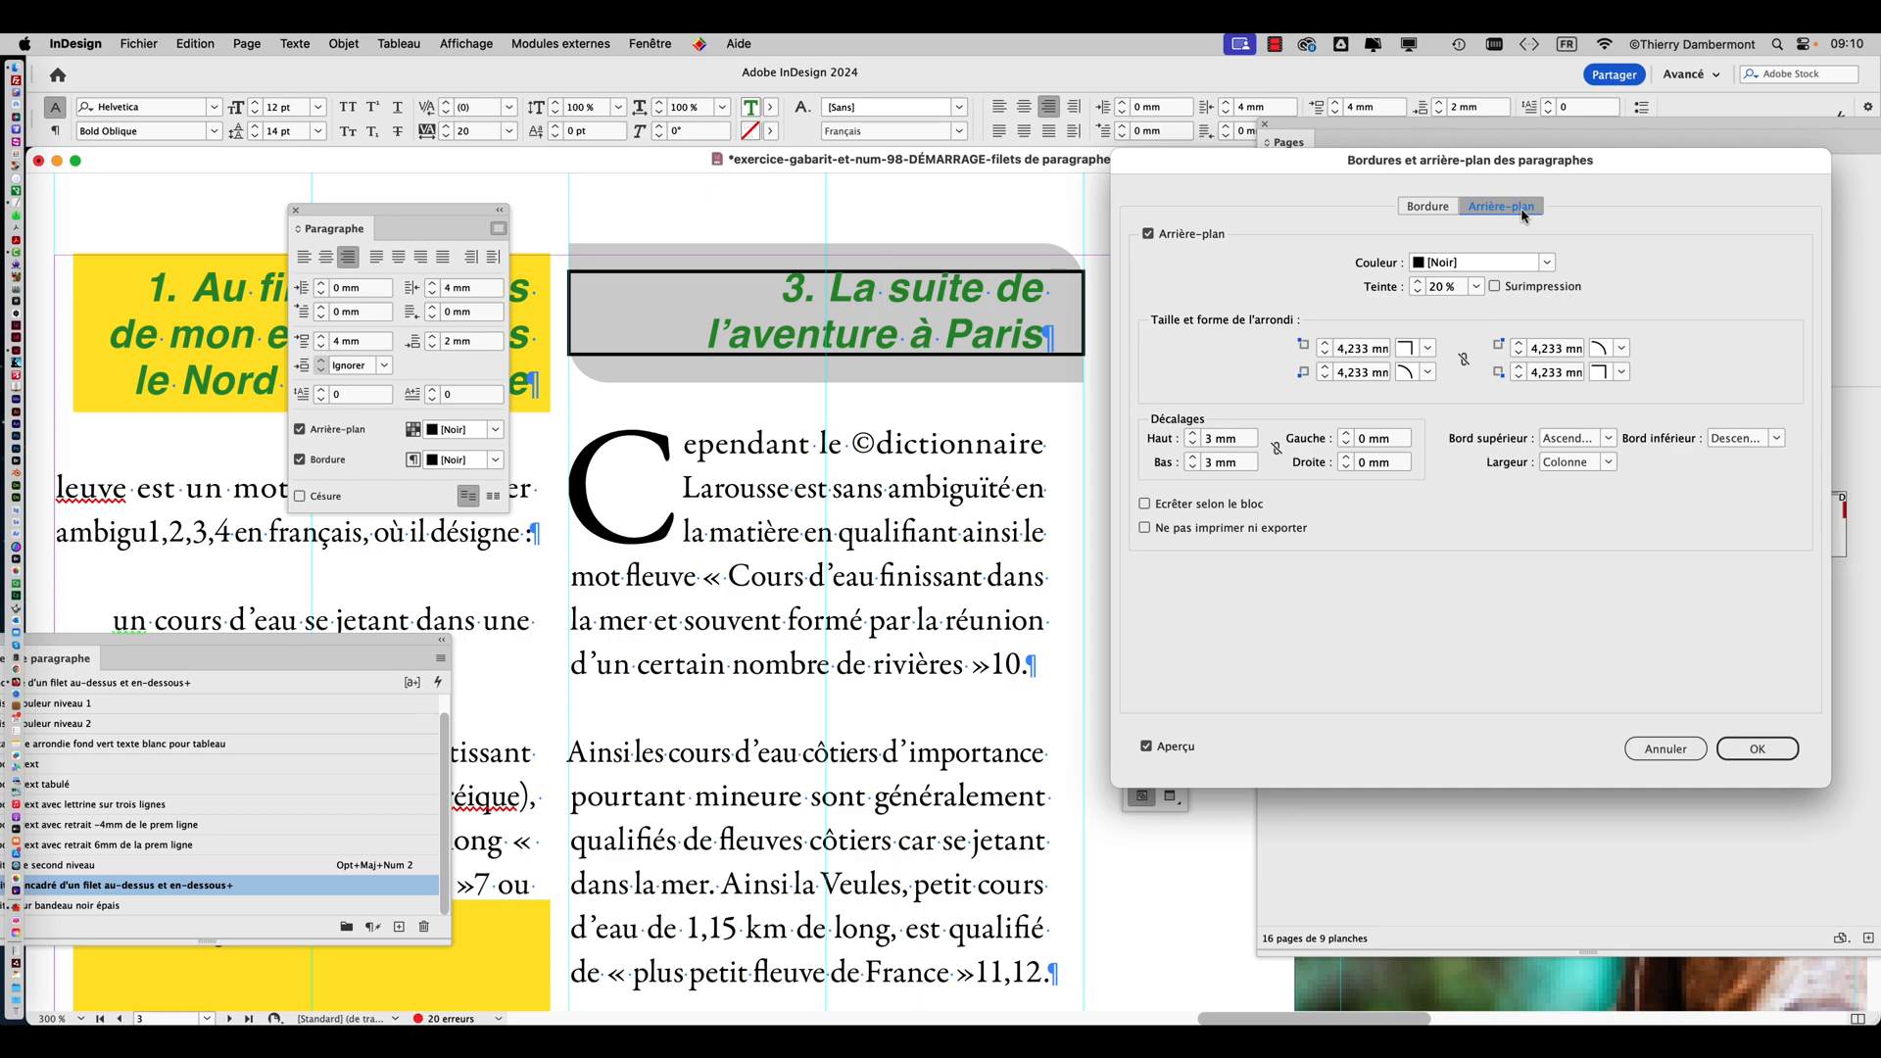
pyautogui.click(1427, 206)
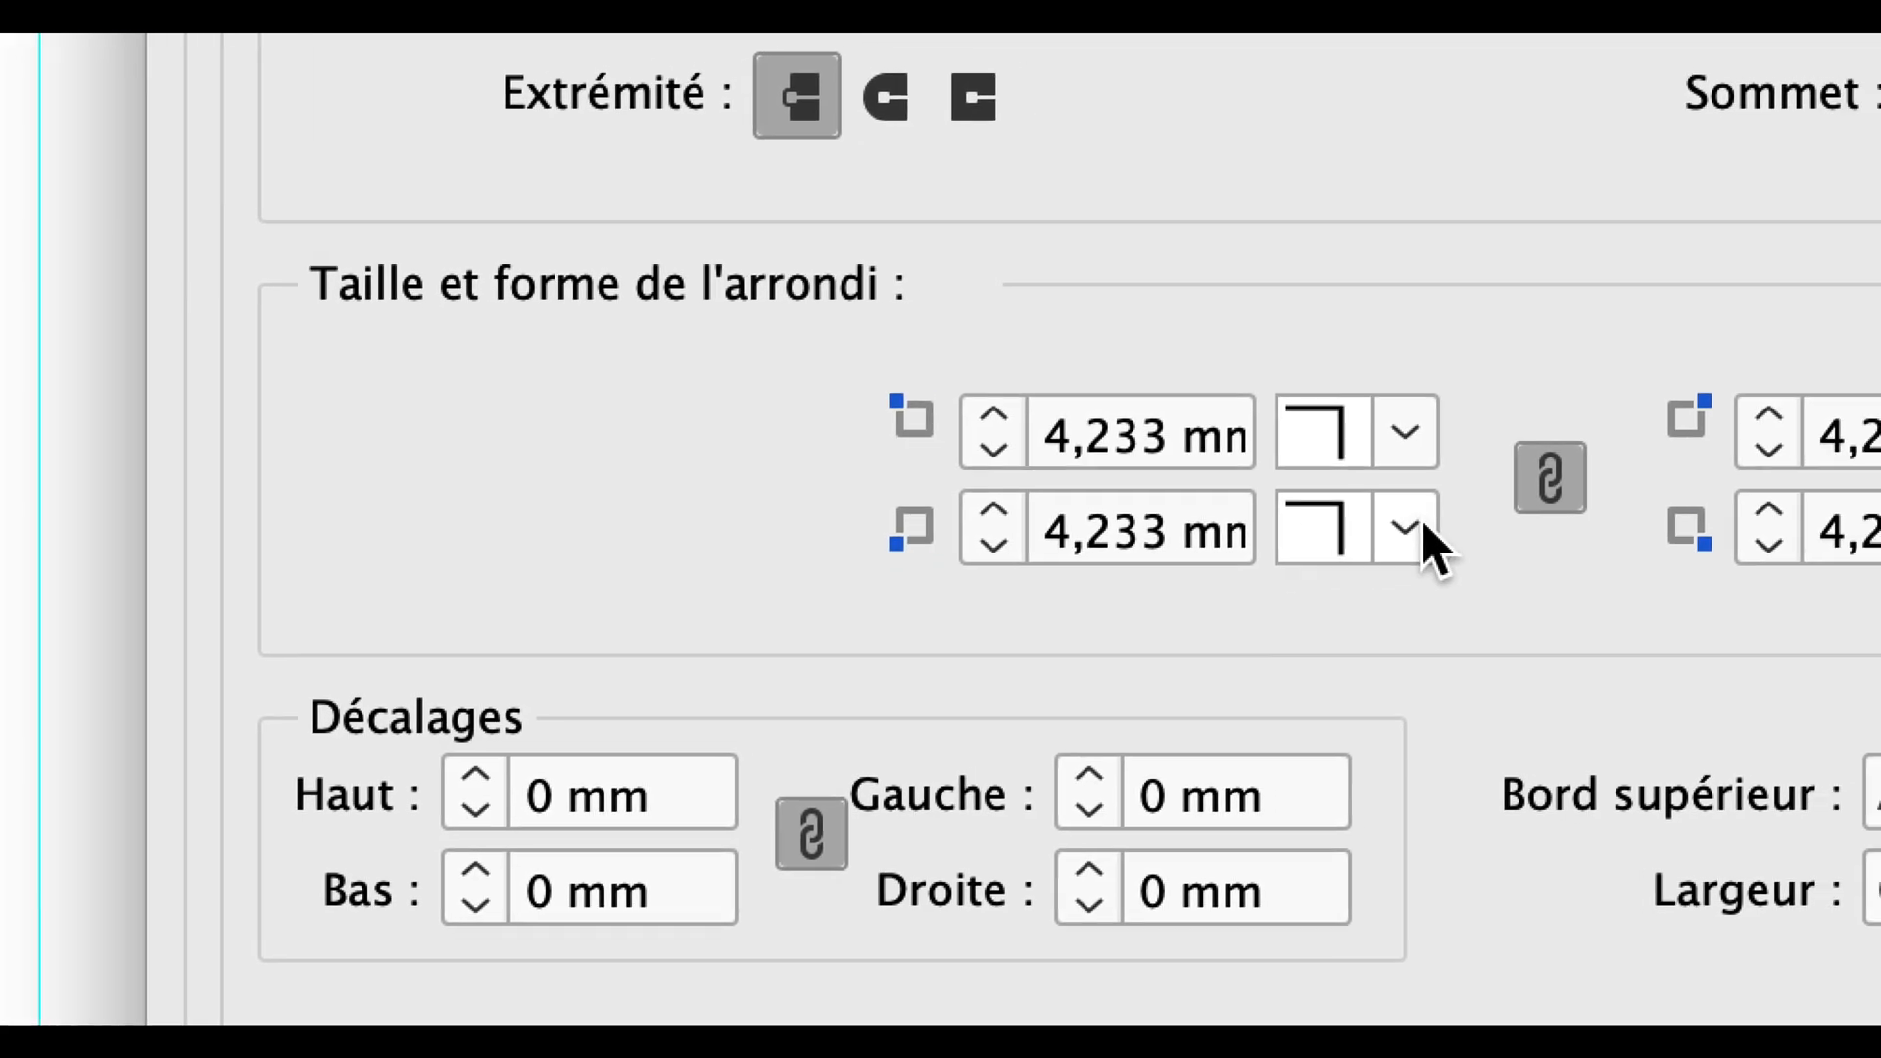
# Set the border's corners to Arrondi, then unlink them and set the top-left and bottom-right ones to Sans.
pyautogui.click(1425, 522)
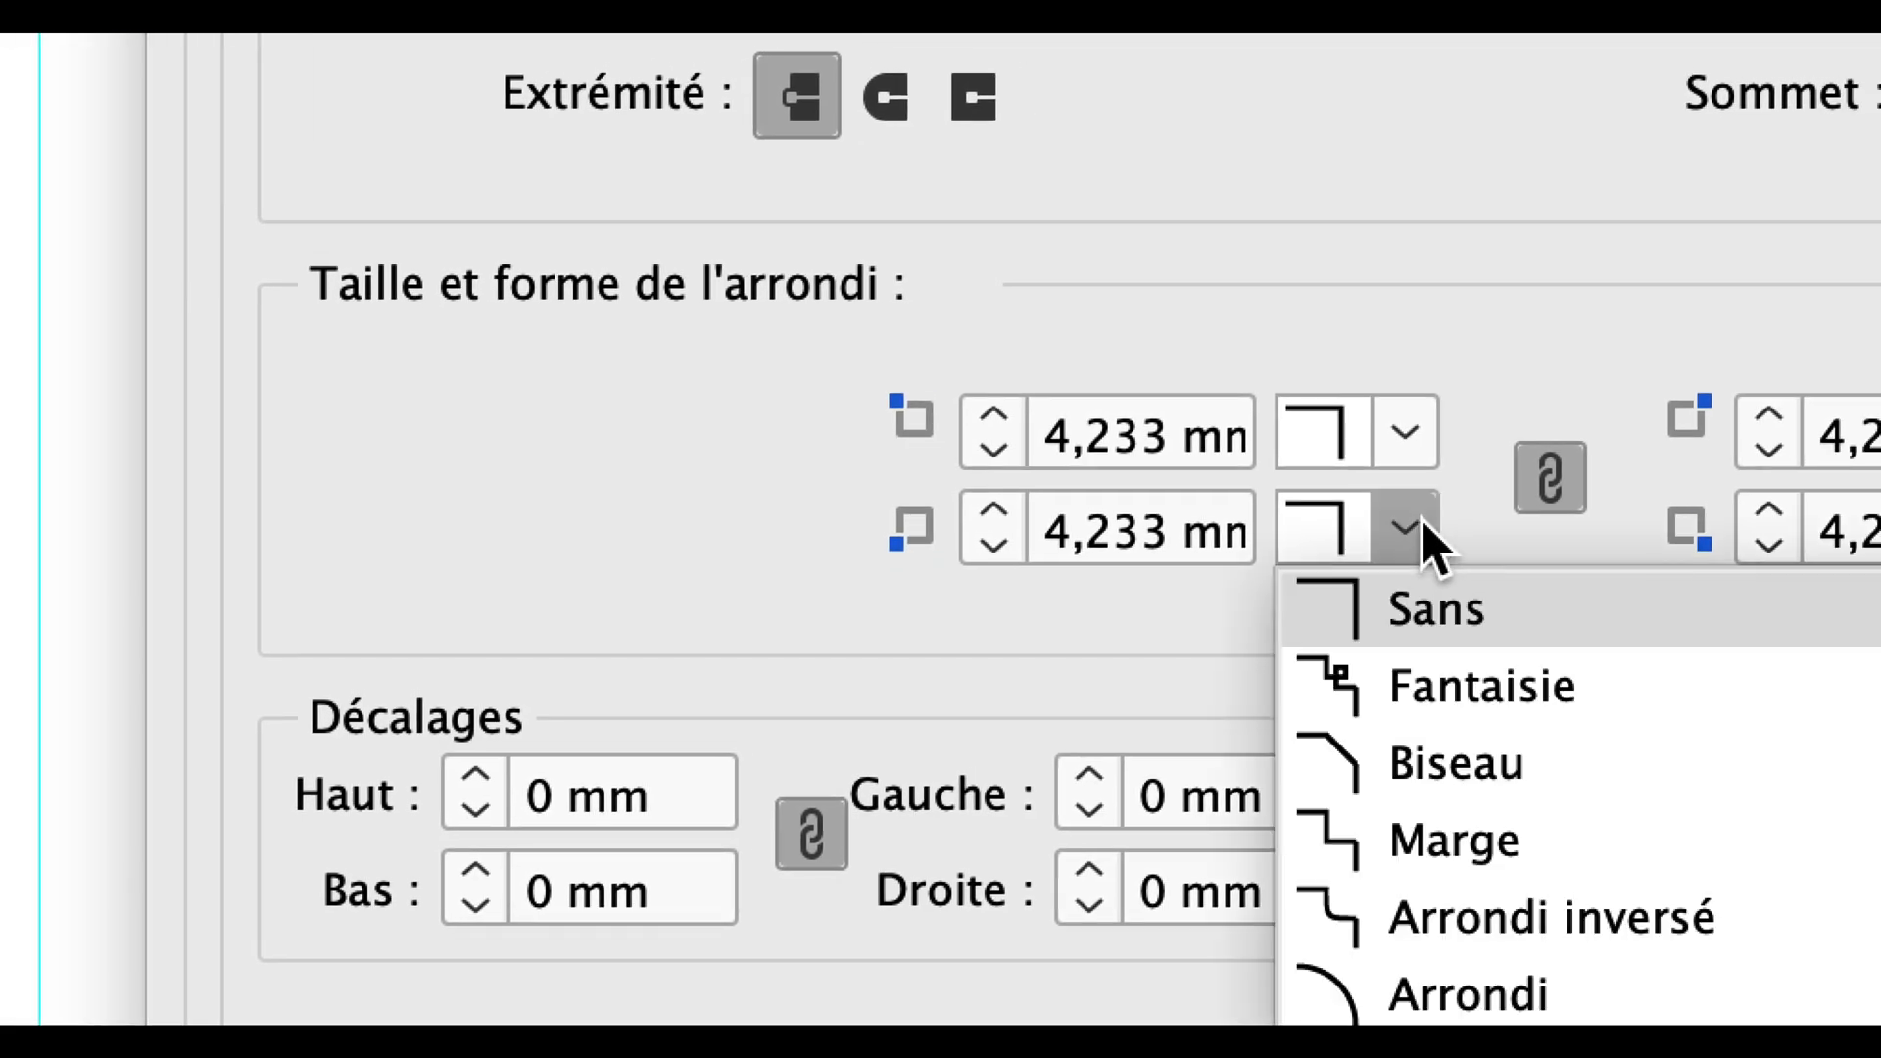
pyautogui.click(1509, 987)
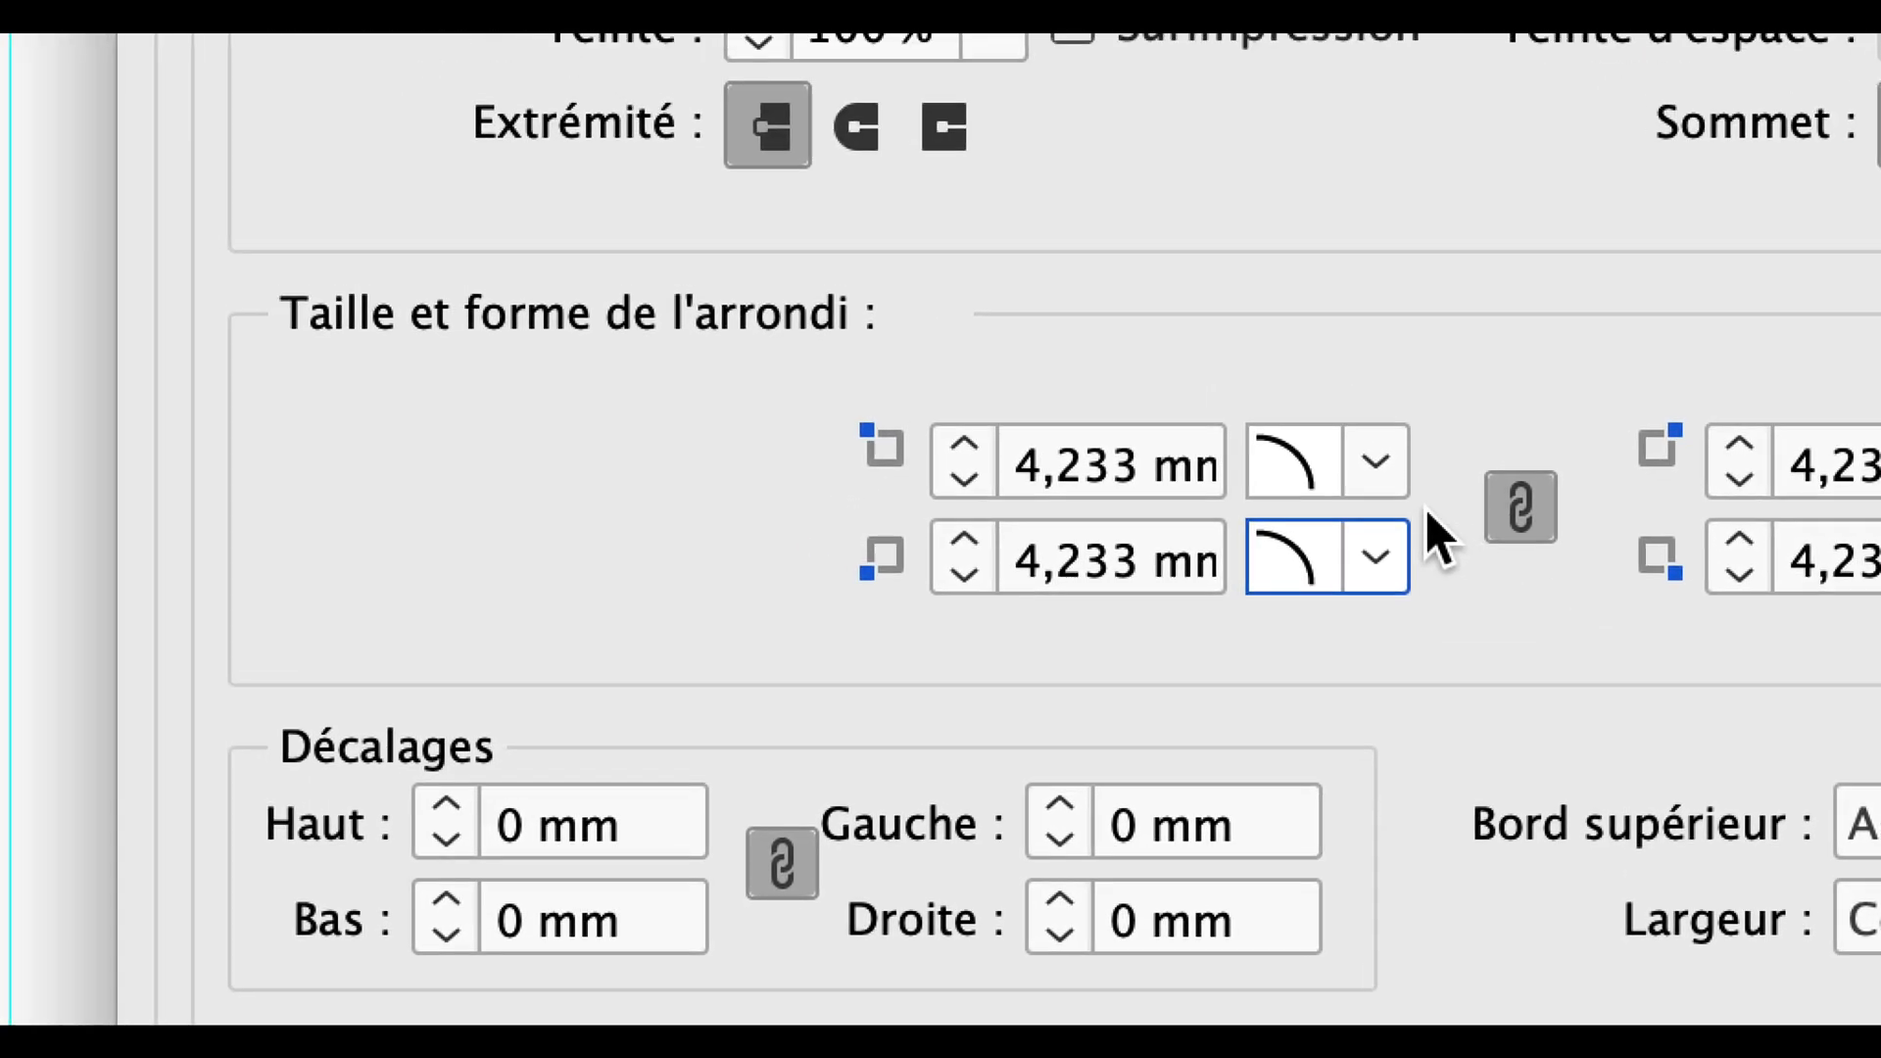
pyautogui.click(1521, 506)
pyautogui.click(1376, 460)
pyautogui.click(1396, 532)
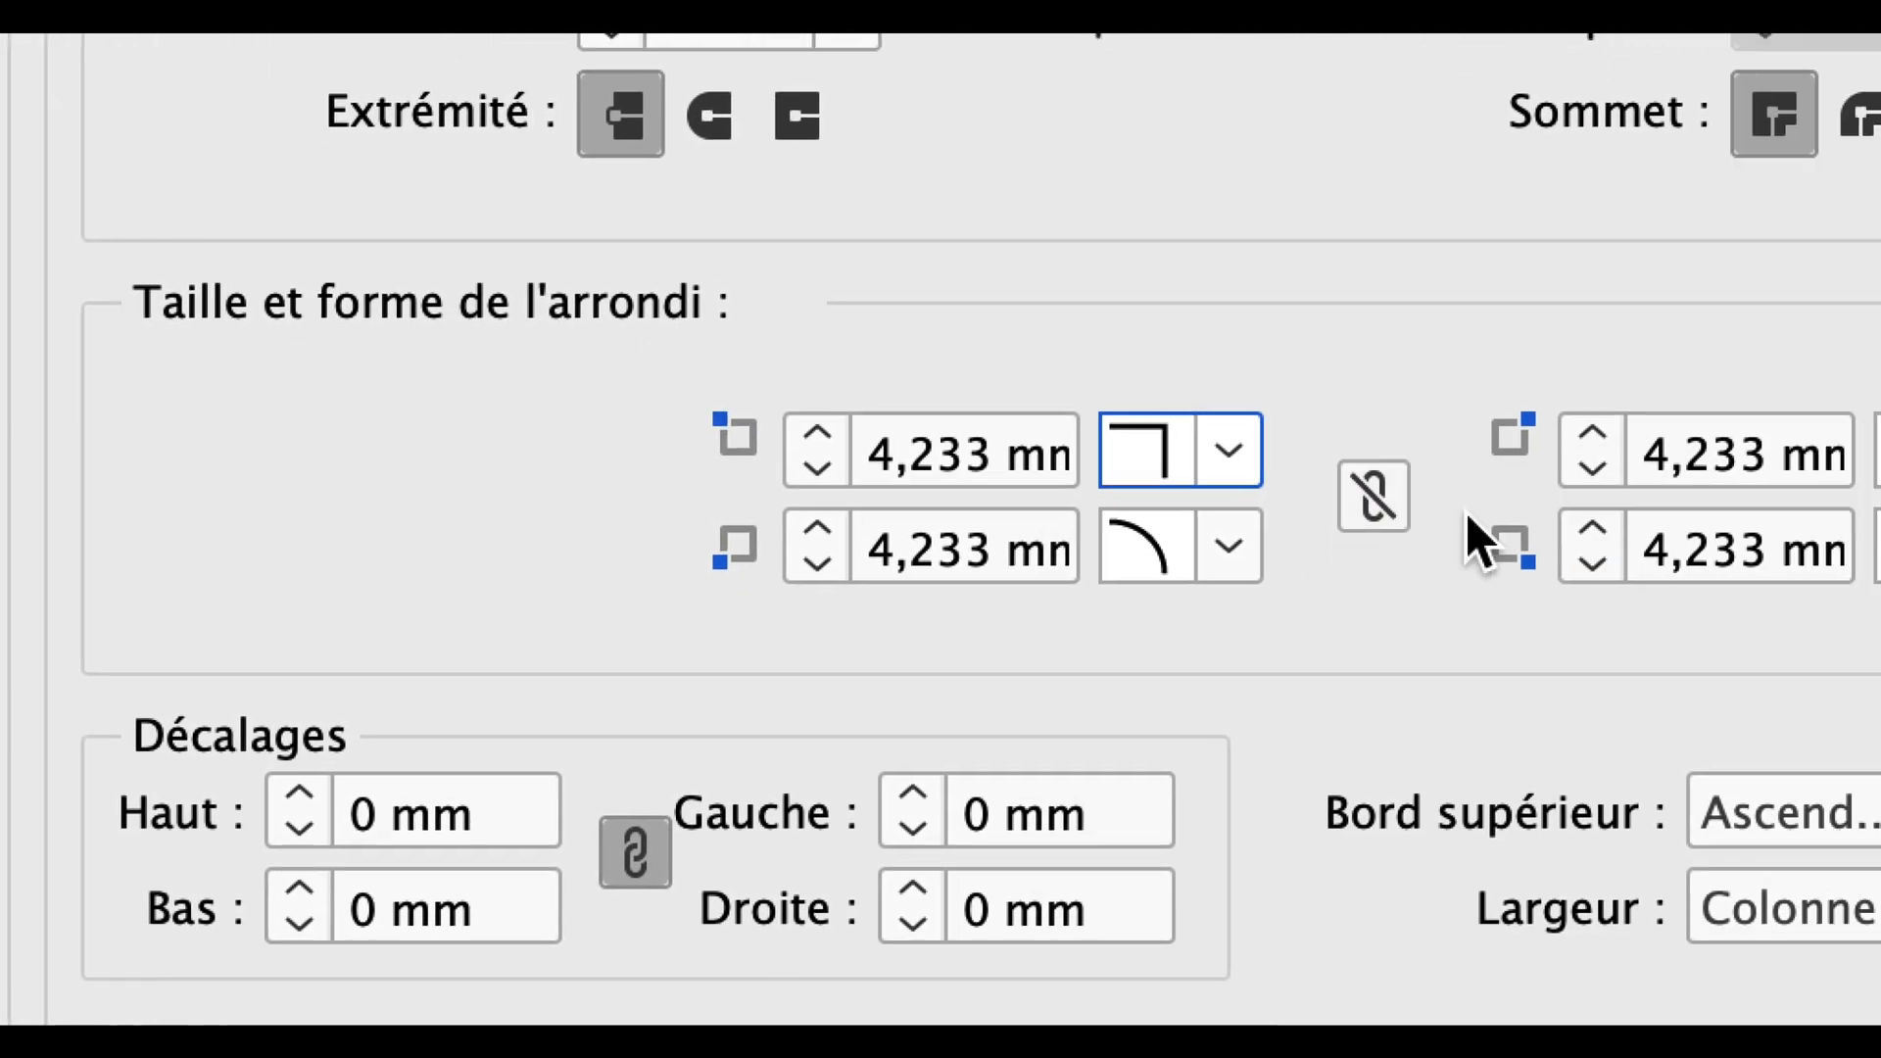
pyautogui.click(1577, 529)
pyautogui.click(1601, 578)
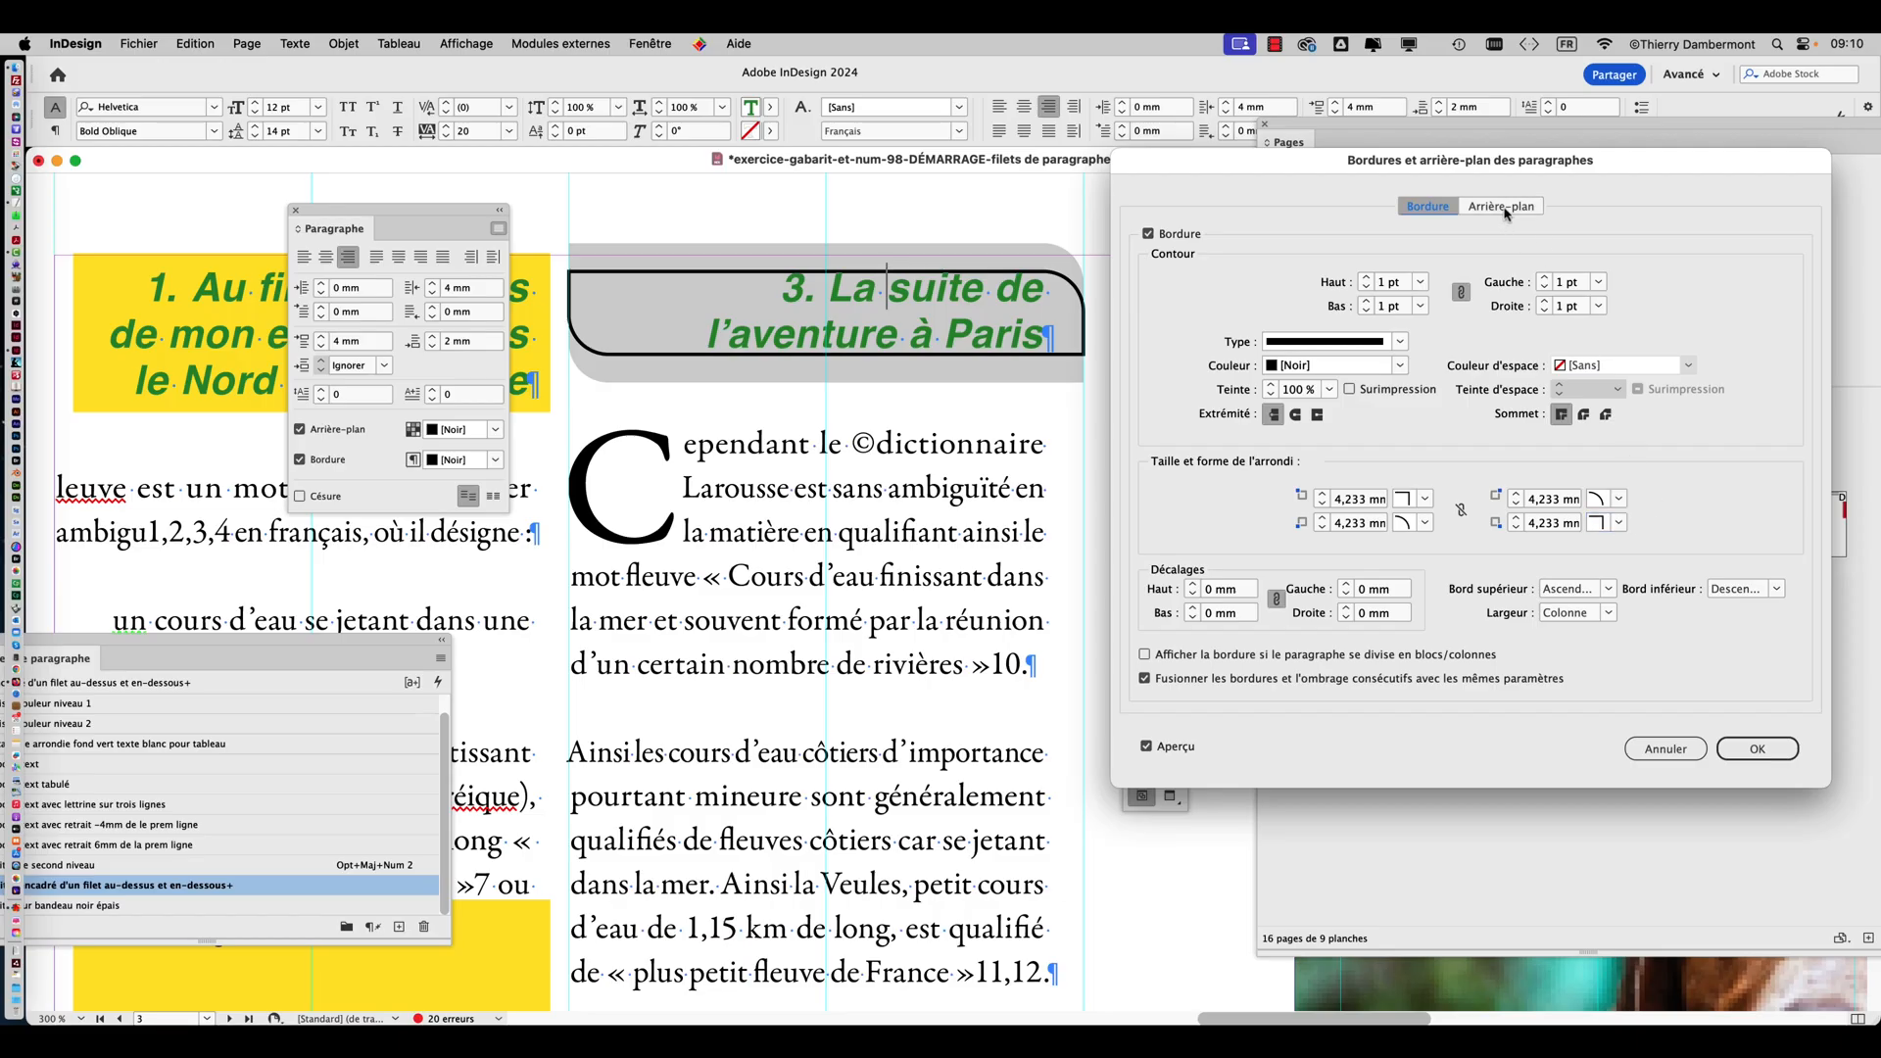
# Check the background's offsets and set the border's linked offsets to 3 mm on all four sides.
pyautogui.click(1504, 207)
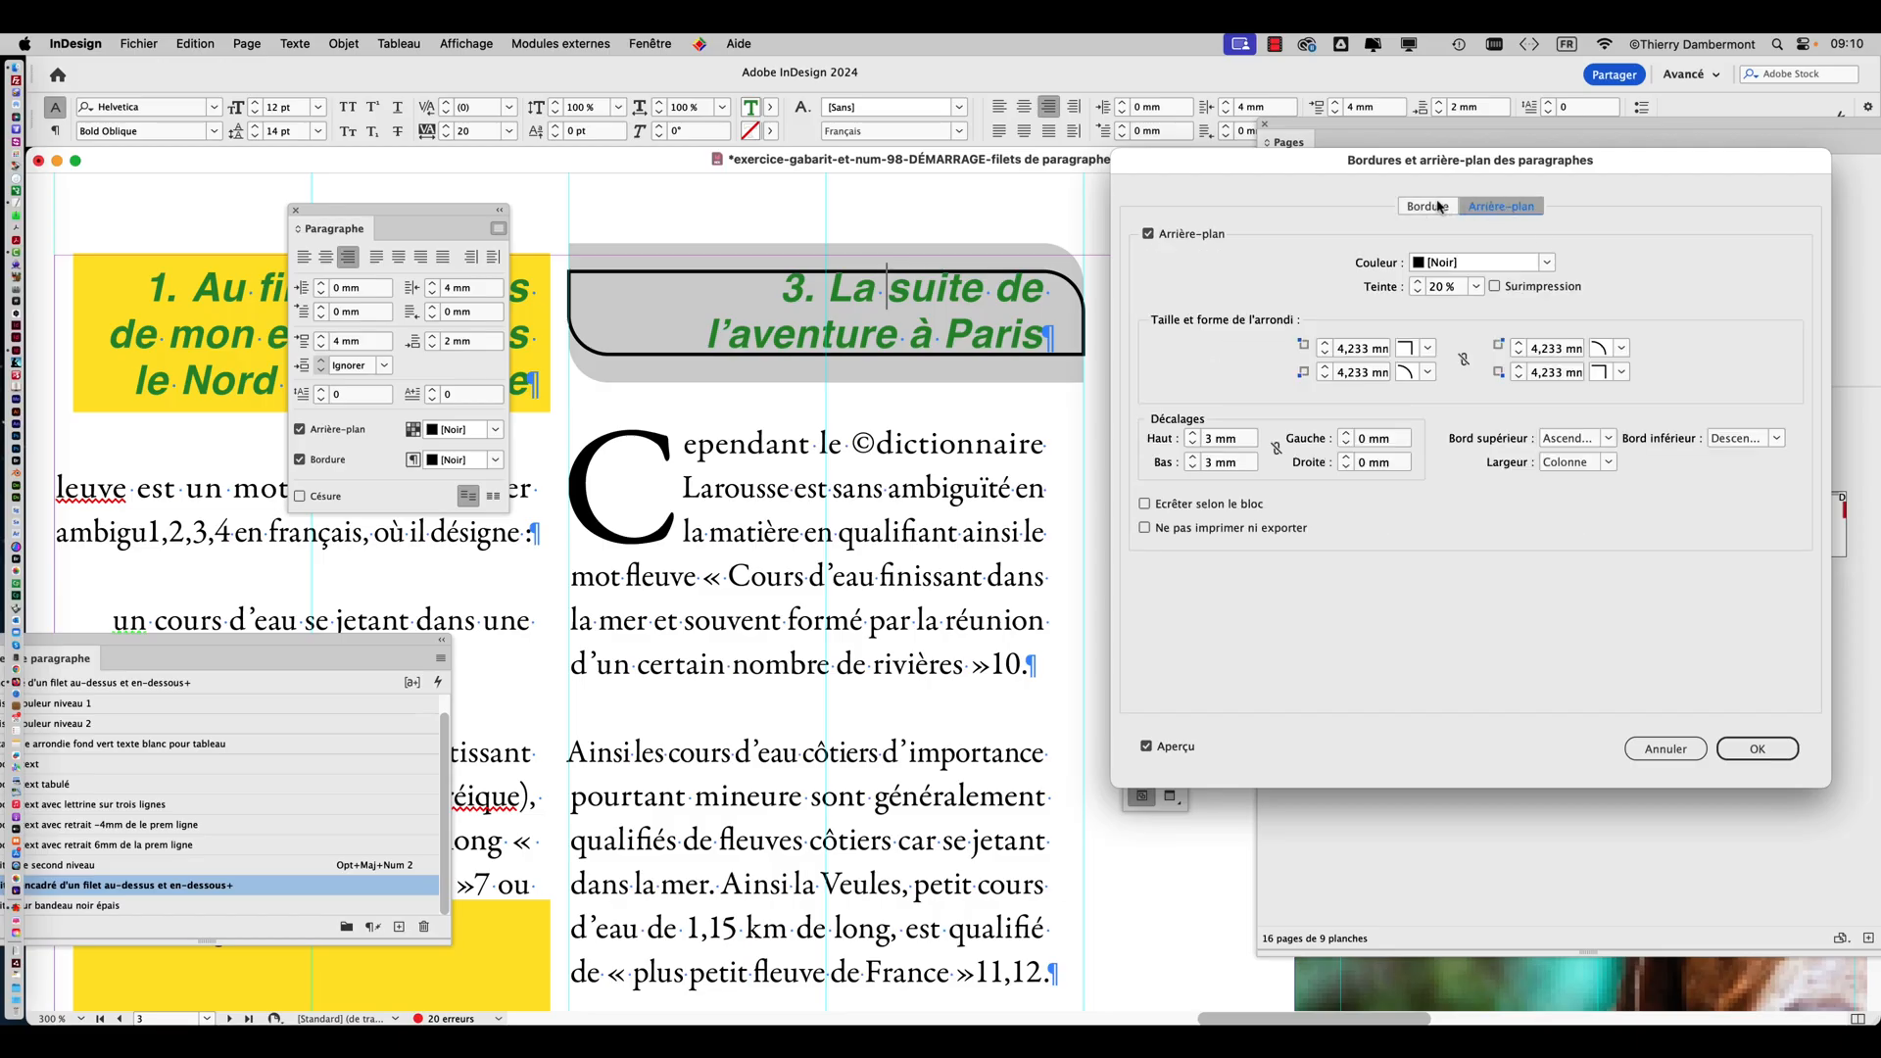
pyautogui.click(1437, 208)
pyautogui.click(1501, 206)
pyautogui.click(1432, 209)
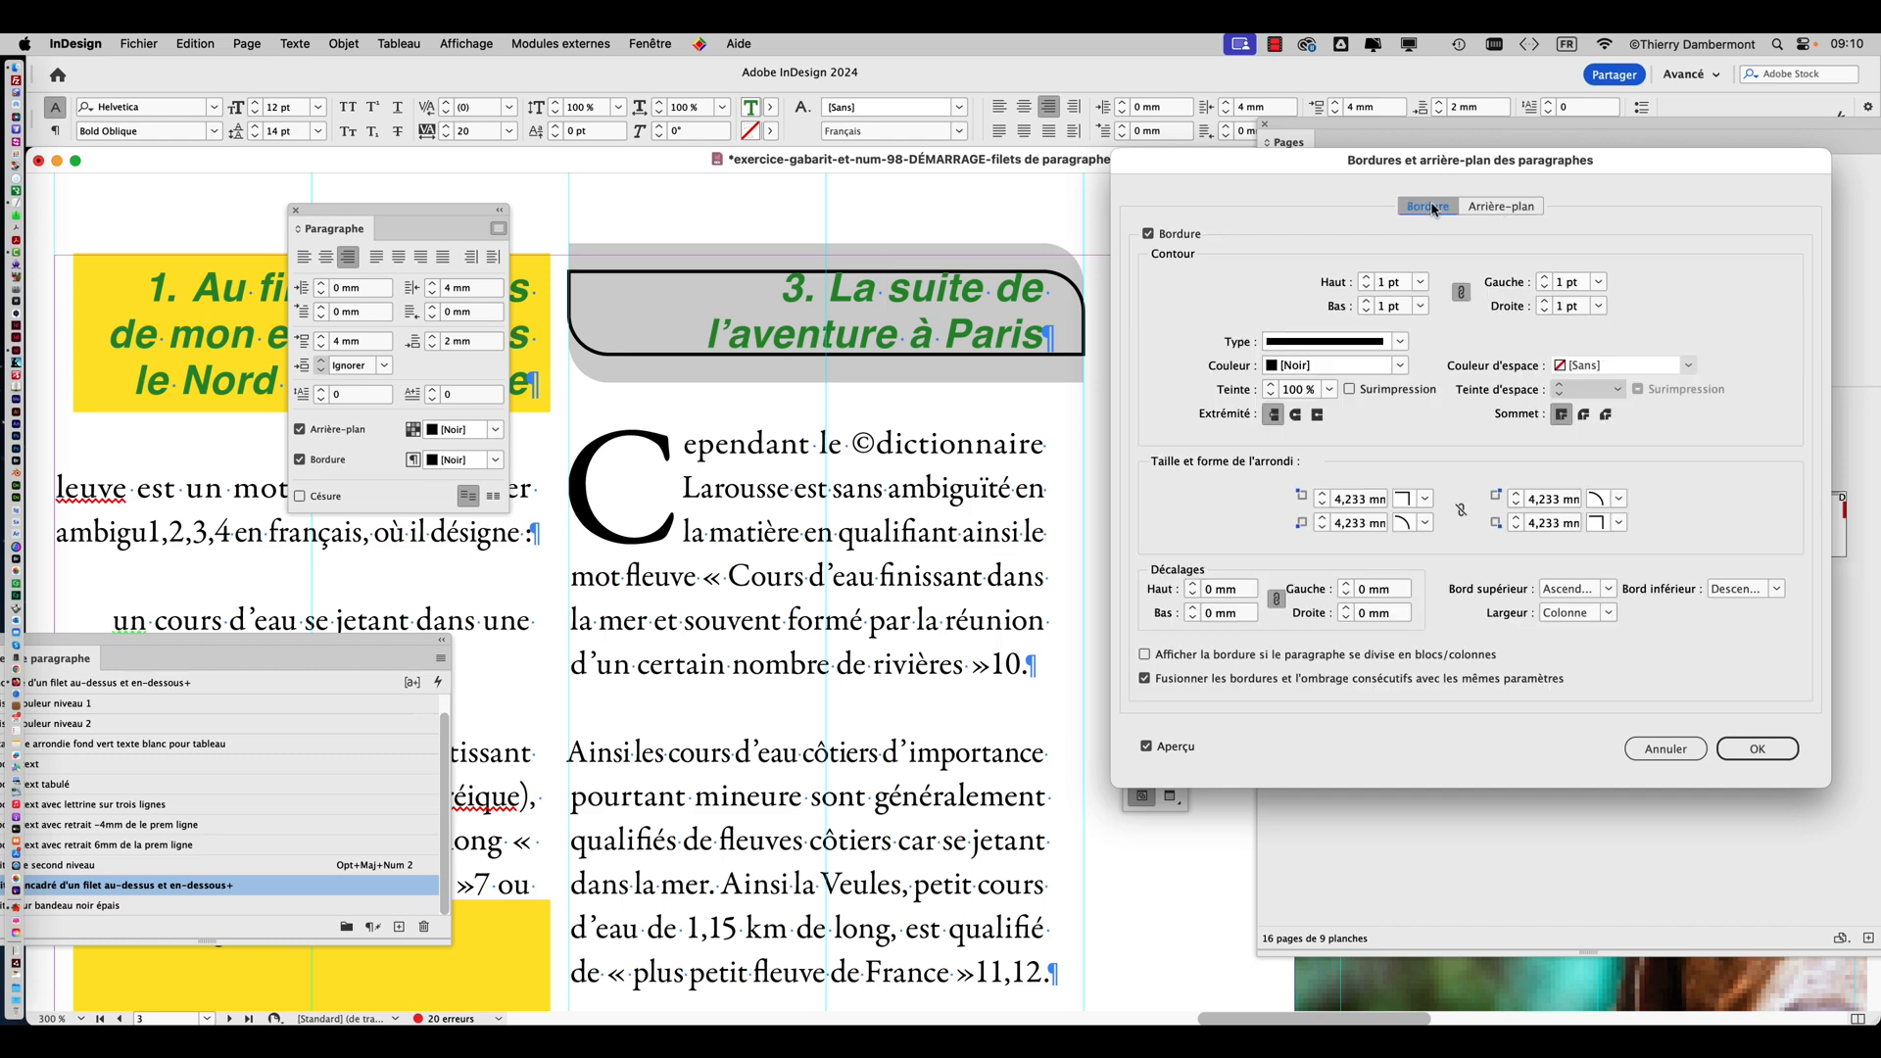
pyautogui.click(1193, 586)
pyautogui.click(1193, 586)
pyautogui.click(1193, 586)
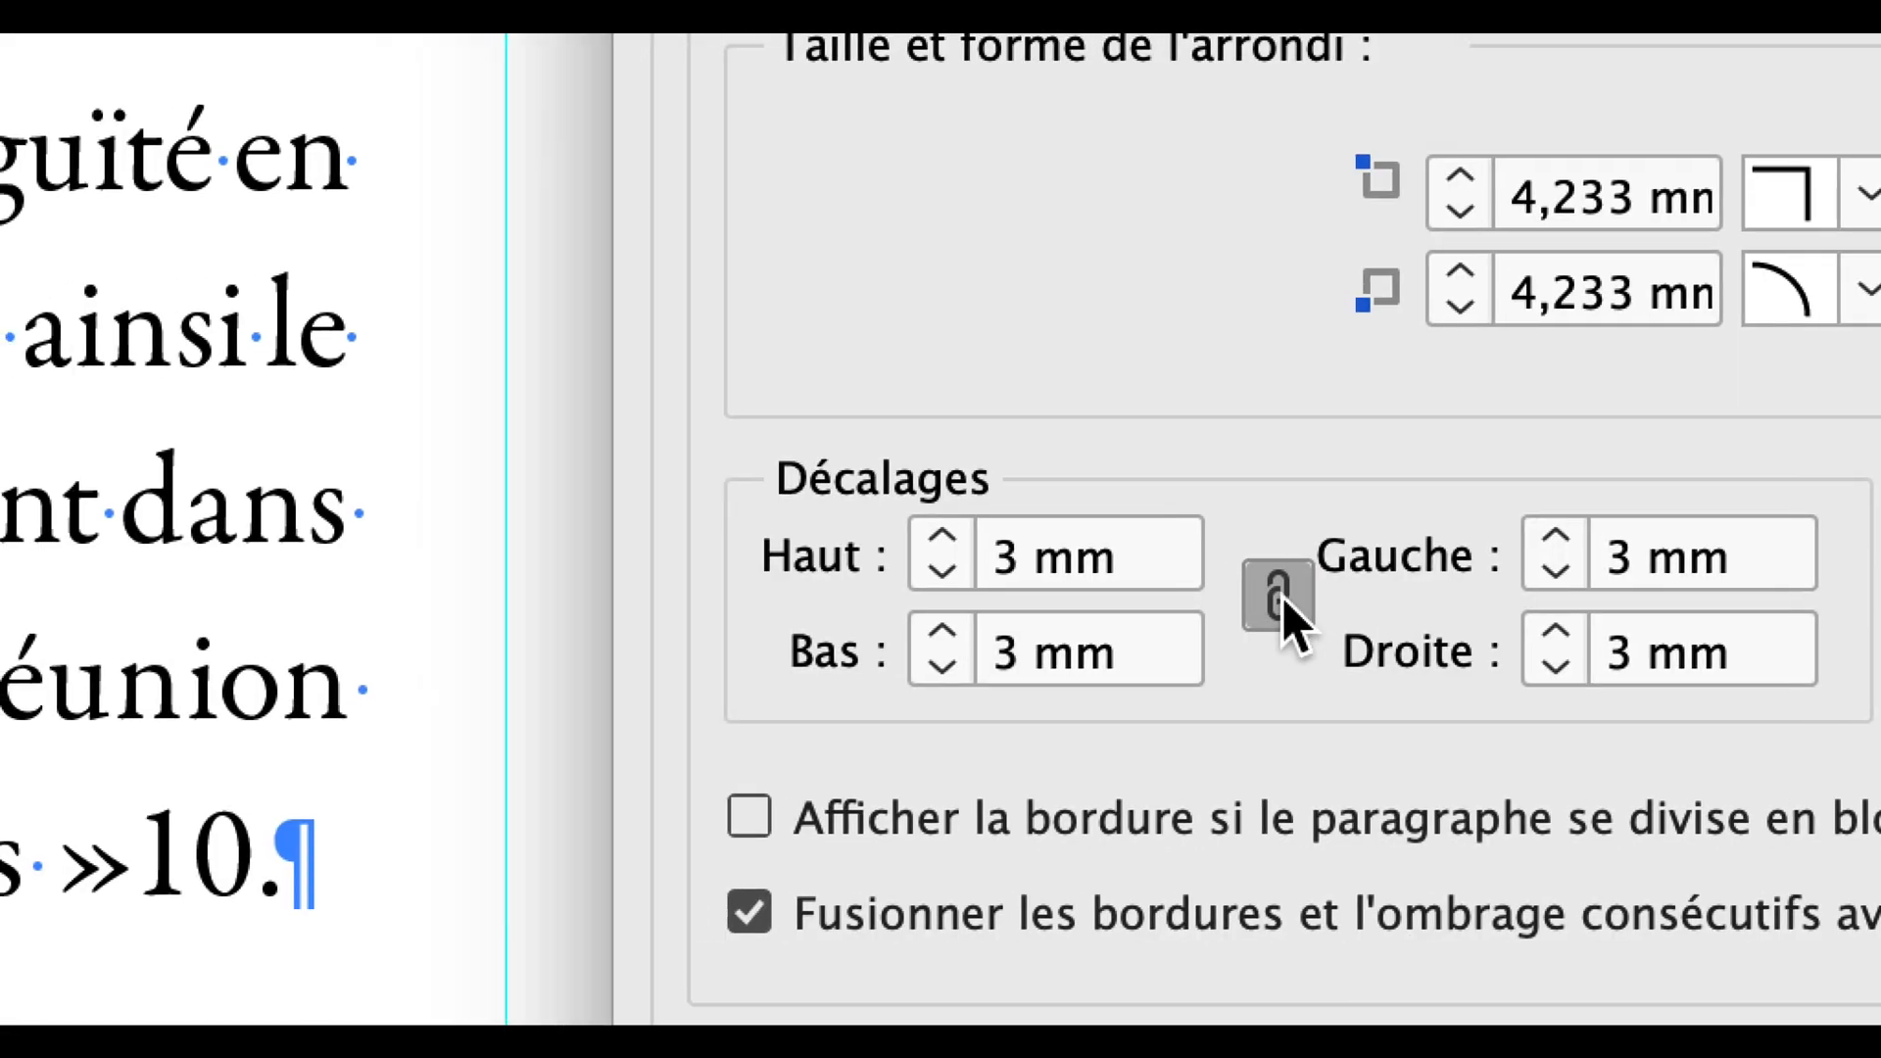
# Unlink the border's offsets, set the left and right ones to 0 mm, and apply the border and background settings.
pyautogui.click(1278, 595)
pyautogui.click(1554, 569)
pyautogui.click(1554, 569)
pyautogui.click(1554, 569)
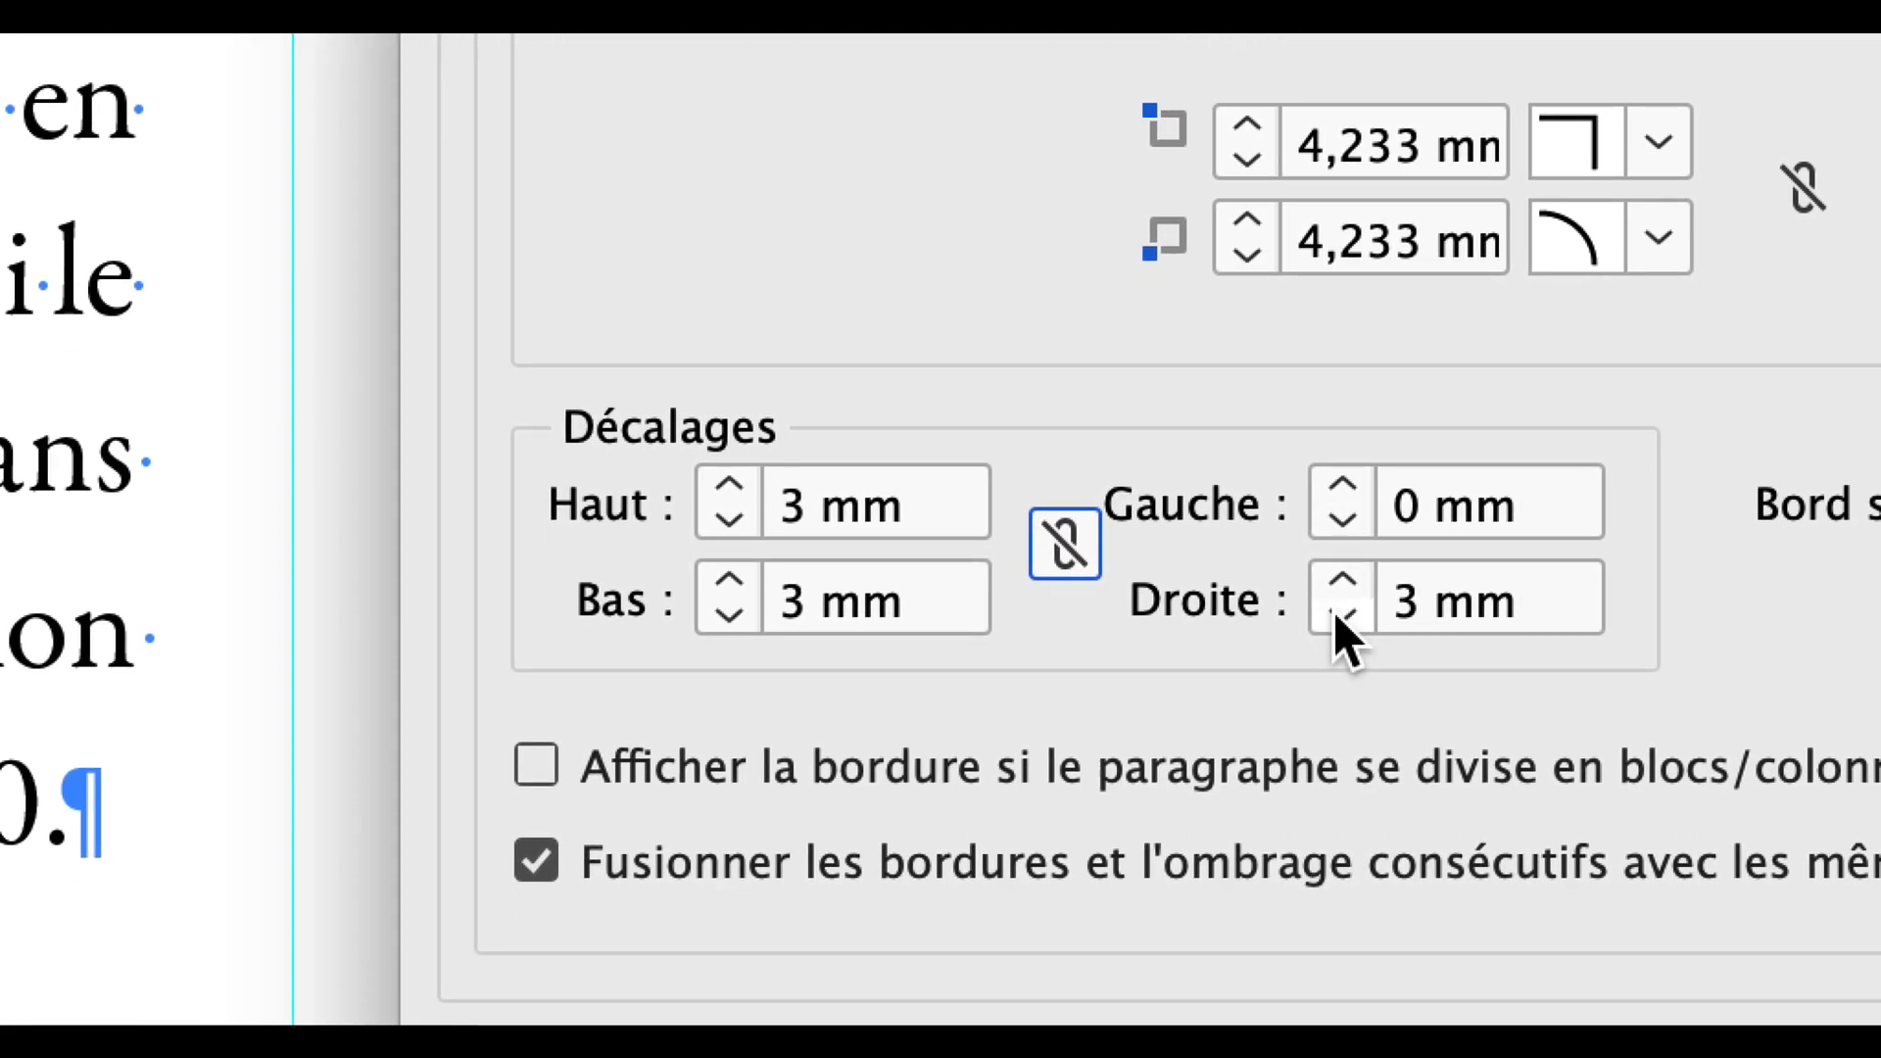
pyautogui.click(1340, 615)
pyautogui.click(1340, 615)
pyautogui.click(1340, 615)
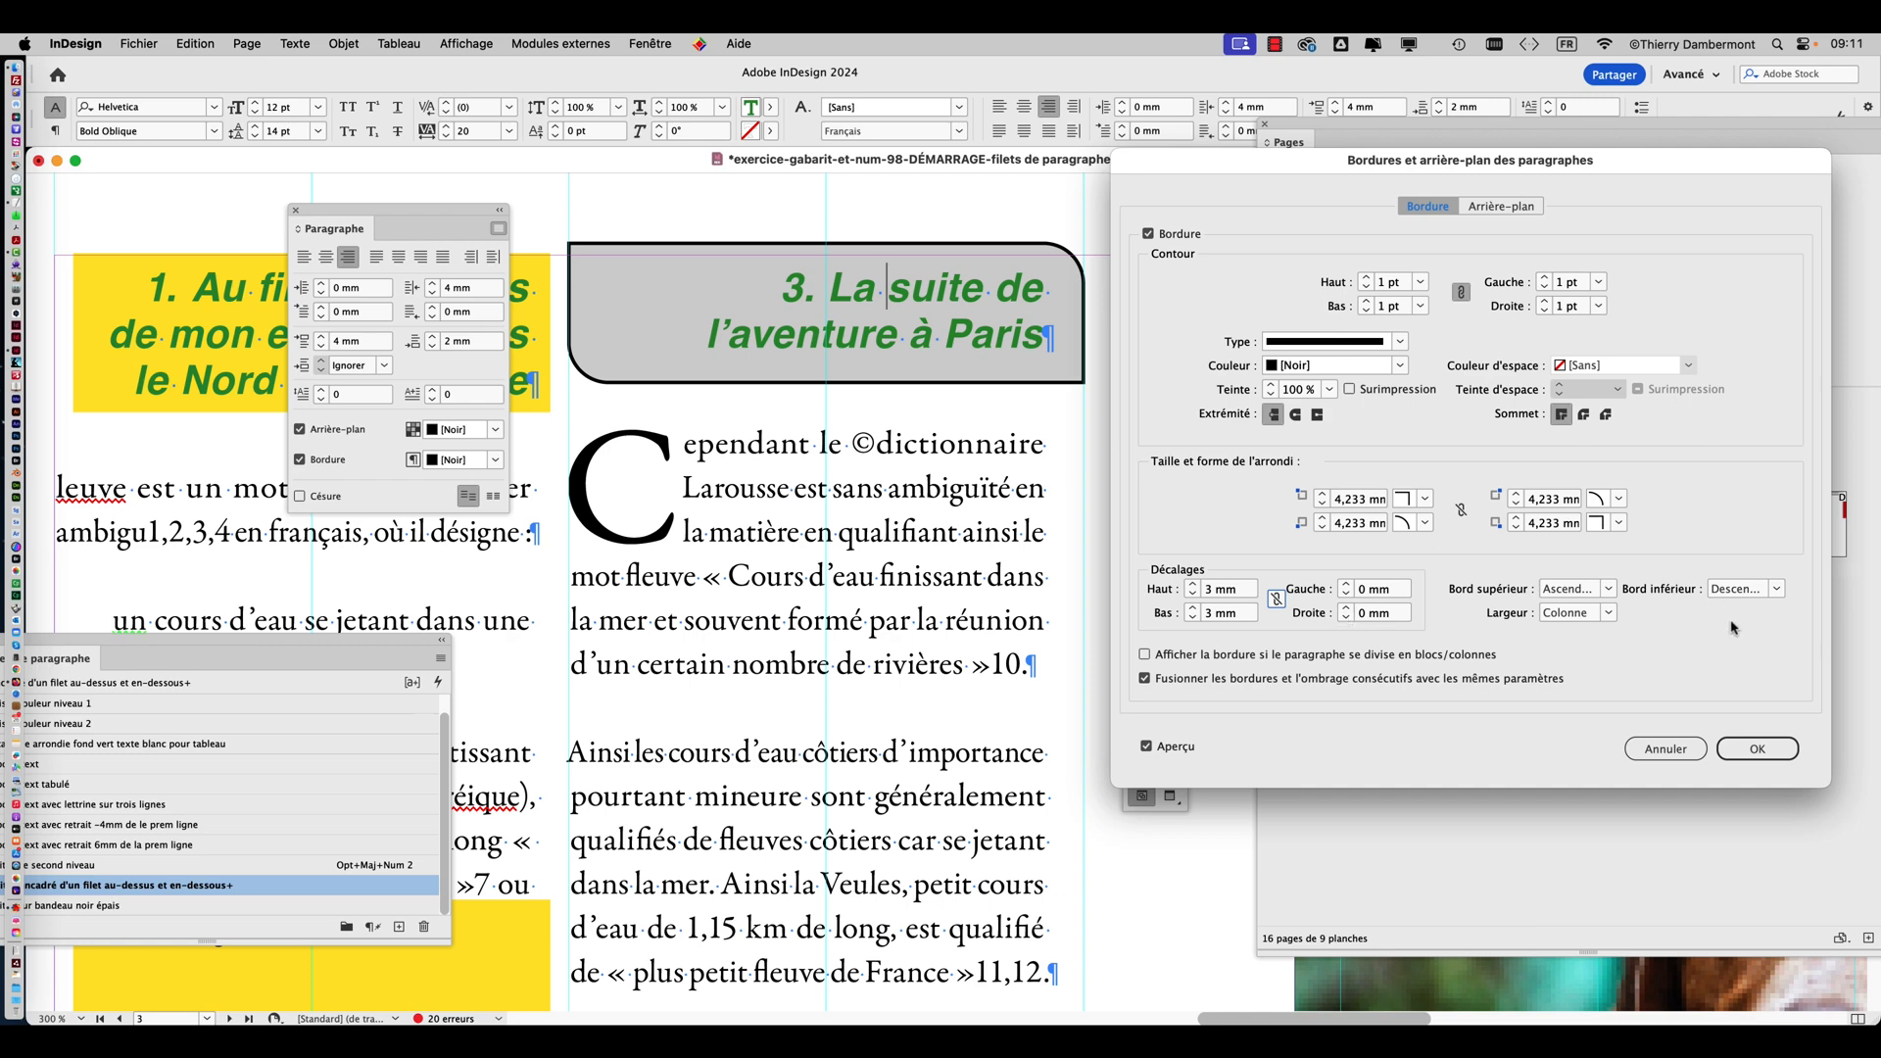
pyautogui.click(1753, 748)
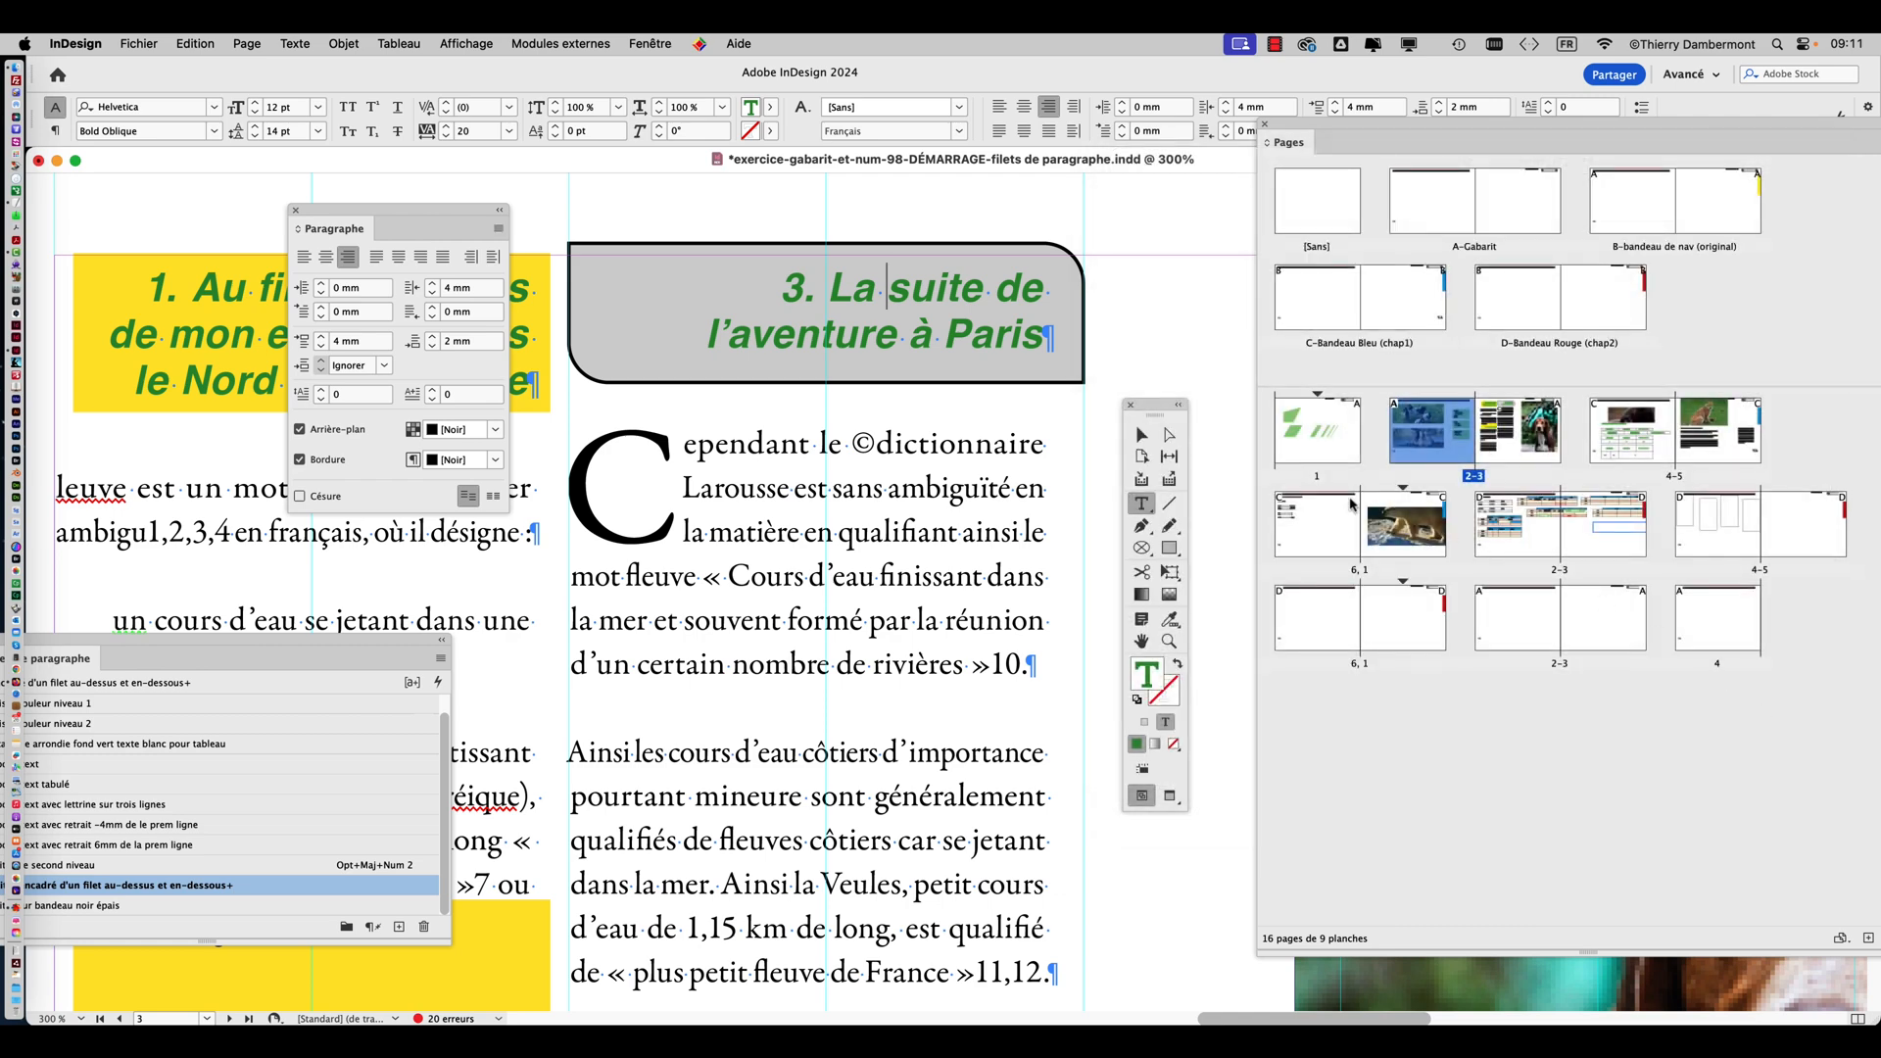